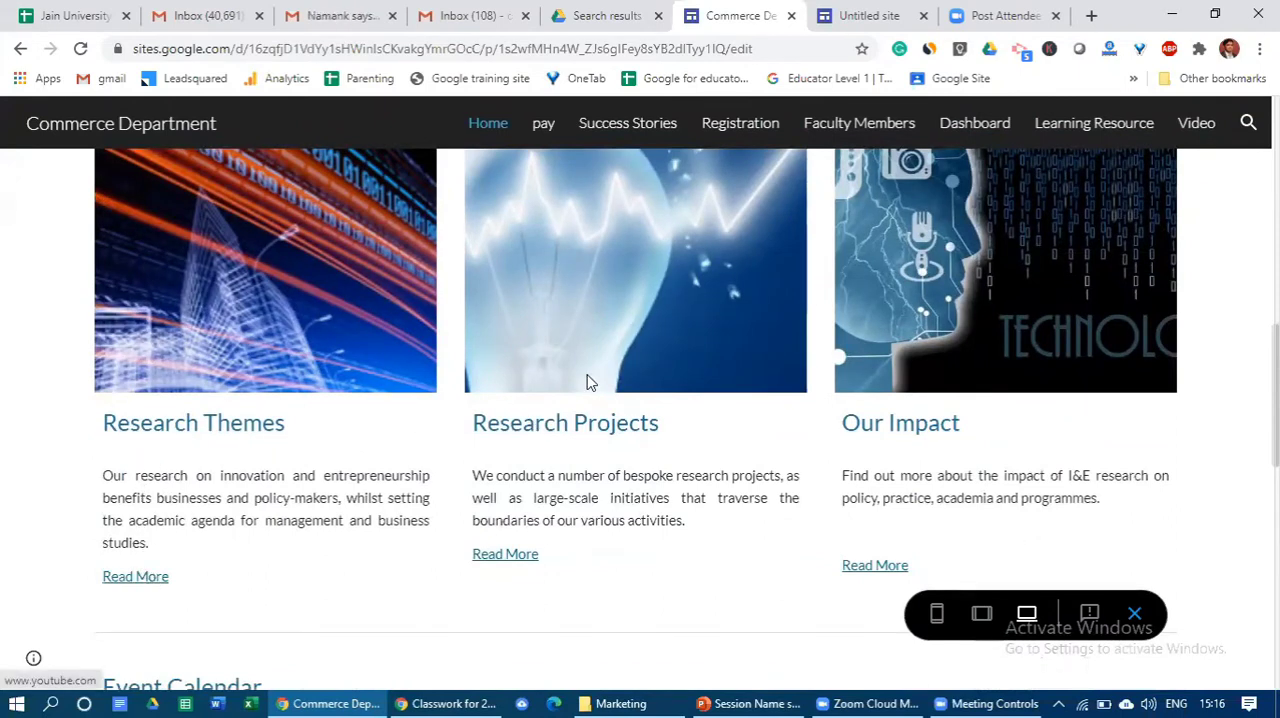
- Look over the research sections and the Event Calendar on the Commerce Department home page preview
{"action": "scroll", "coordinate": [597, 365], "scroll_direction": "down", "scroll_amount": 2}
{"action": "scroll", "coordinate": [610, 300], "scroll_direction": "up", "scroll_amount": 1}
{"action": "scroll", "coordinate": [619, 265], "scroll_direction": "down", "scroll_amount": 3}
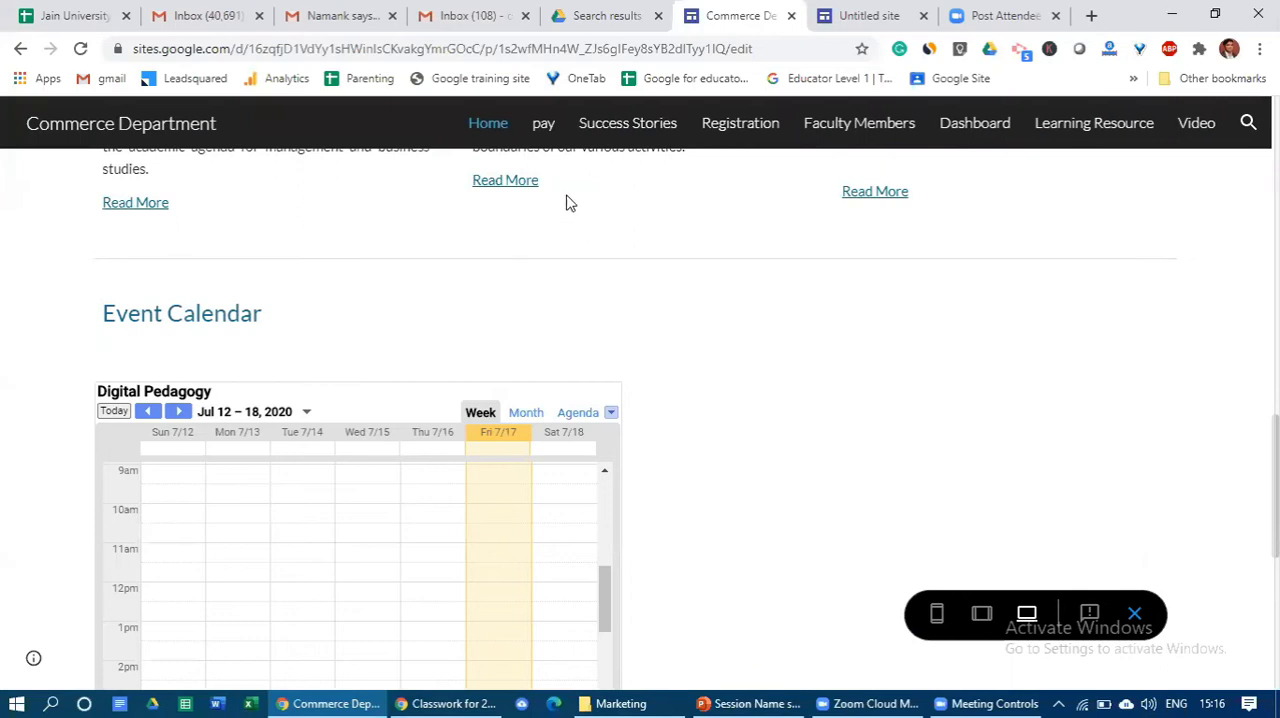
- View the Success Stories page of the Commerce Department site and look through its profile cards
{"action": "left_click", "coordinate": [610, 132]}
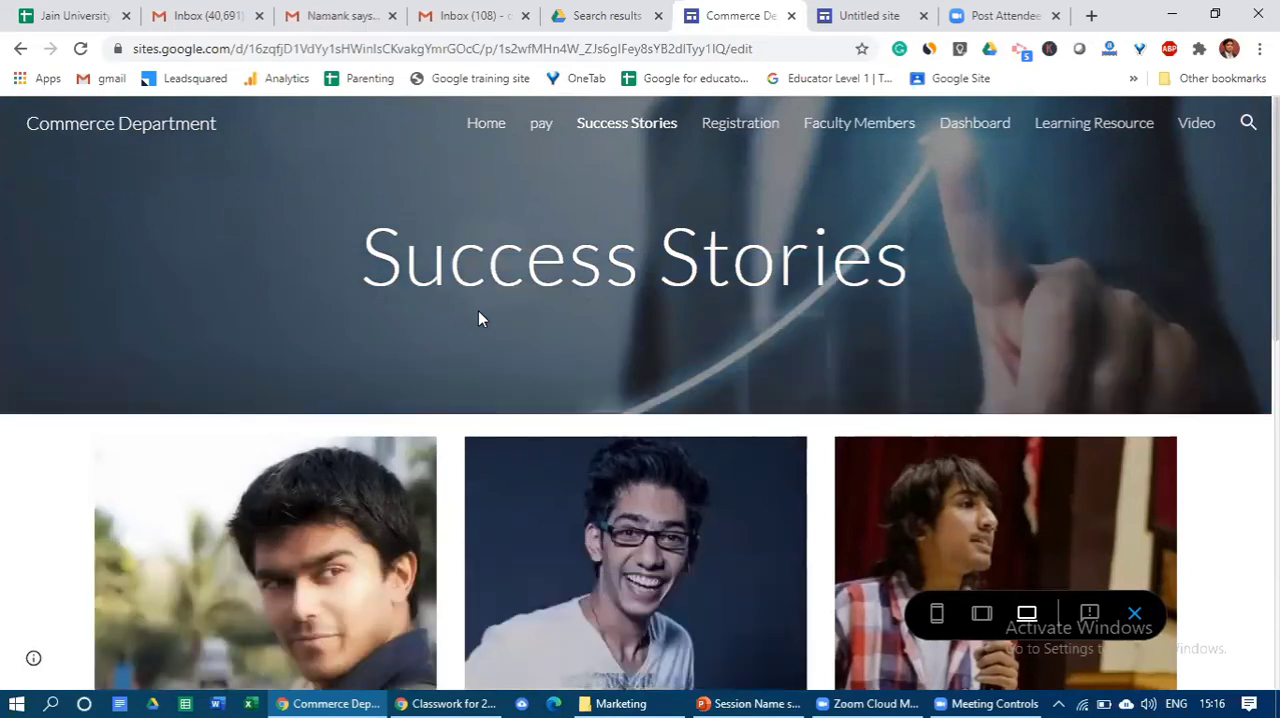
{"action": "scroll", "coordinate": [478, 318], "scroll_direction": "down", "scroll_amount": 3}
{"action": "scroll", "coordinate": [263, 520], "scroll_direction": "down", "scroll_amount": 2}
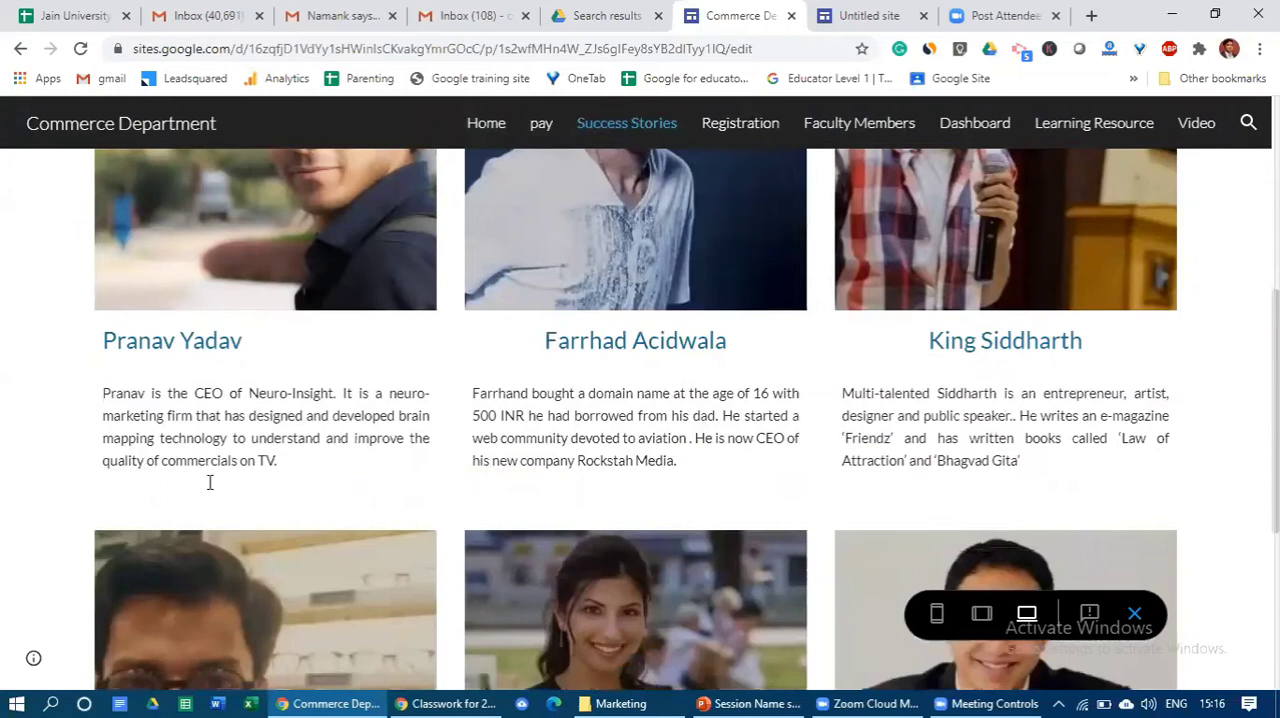
{"action": "scroll", "coordinate": [660, 443], "scroll_direction": "up", "scroll_amount": 5}
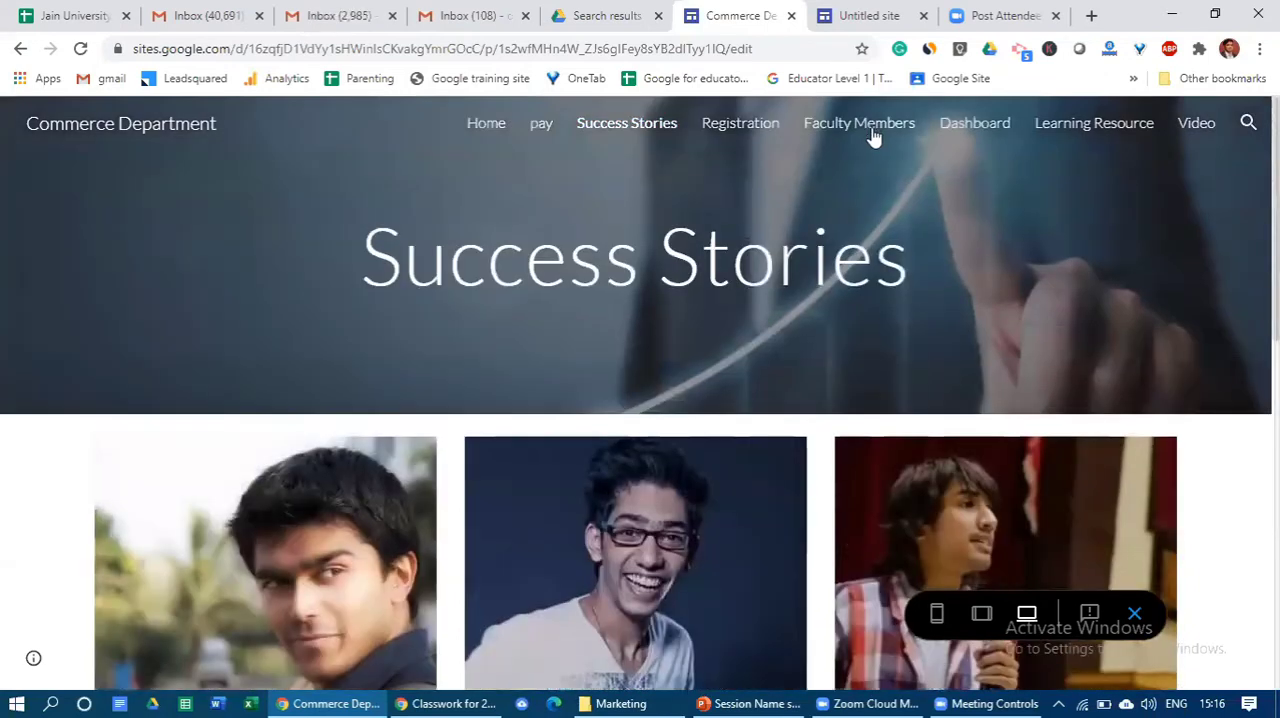
- View the Faculty Members page and look through the faculty photos and LinkedIn profile links
{"action": "left_click", "coordinate": [870, 129]}
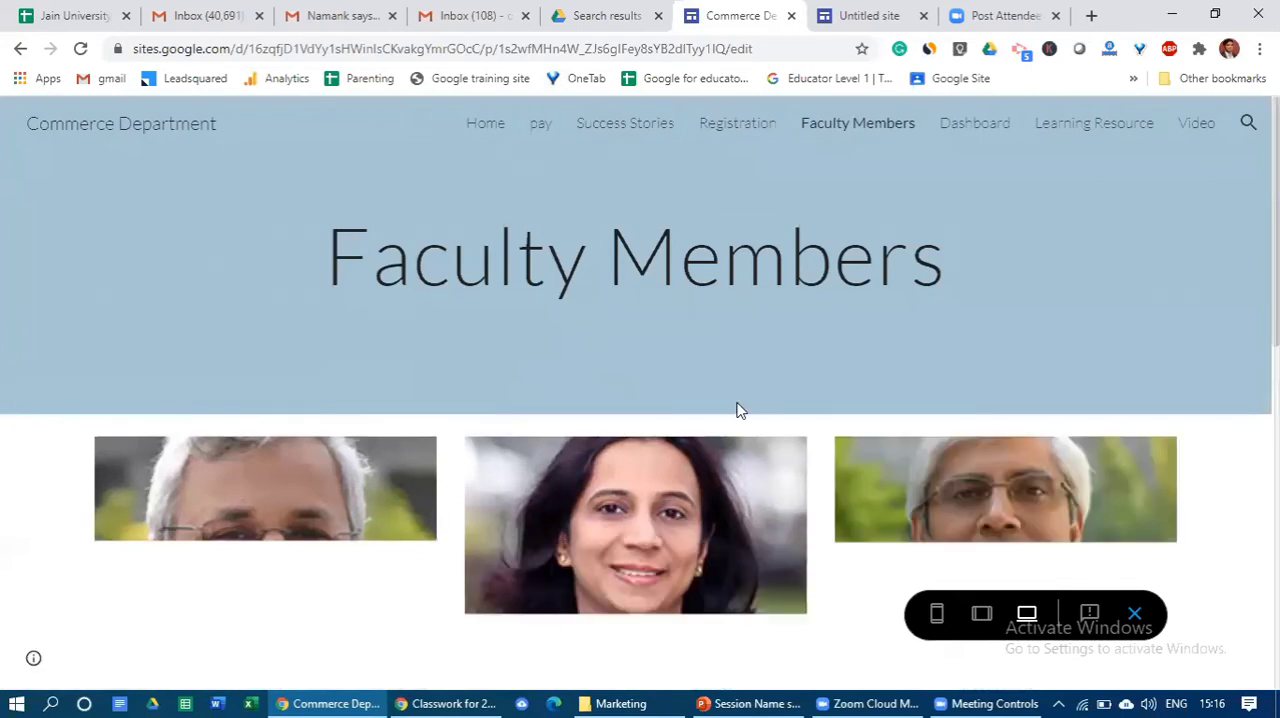
{"action": "scroll", "coordinate": [908, 374], "scroll_direction": "down", "scroll_amount": 2}
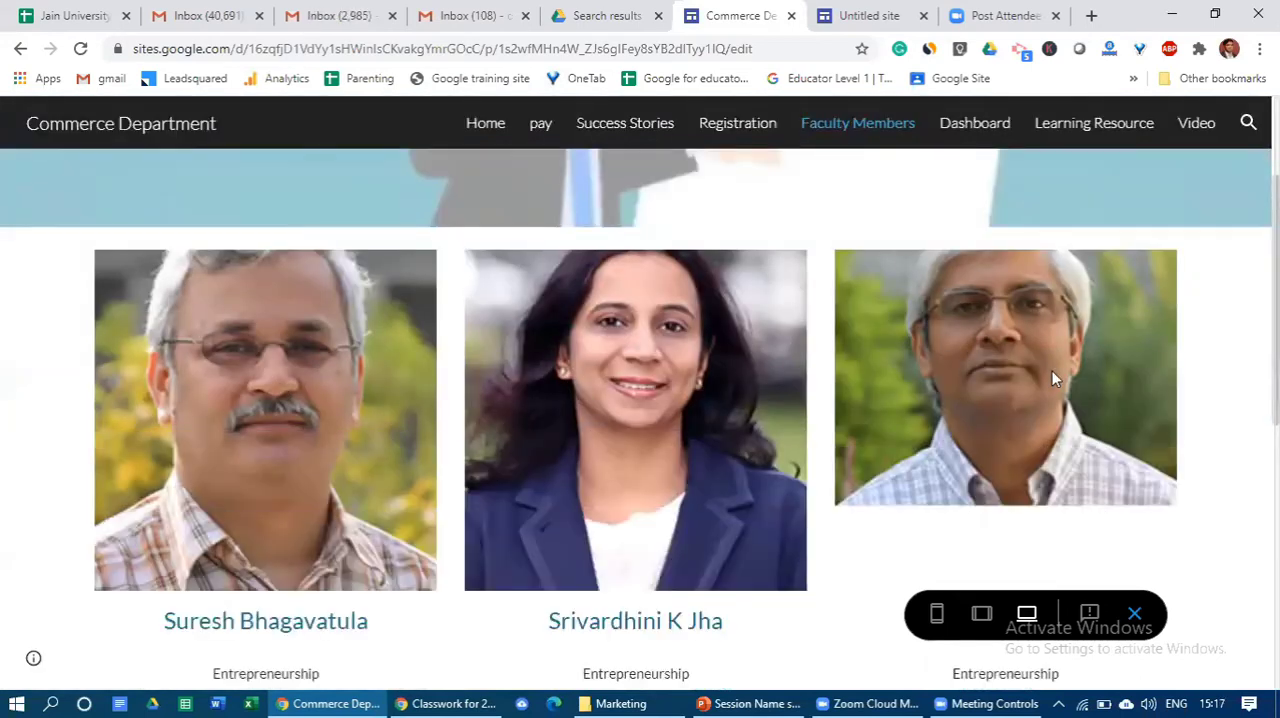
{"action": "scroll", "coordinate": [1052, 370], "scroll_direction": "down", "scroll_amount": 1}
{"action": "scroll", "coordinate": [1052, 378], "scroll_direction": "down", "scroll_amount": 3}
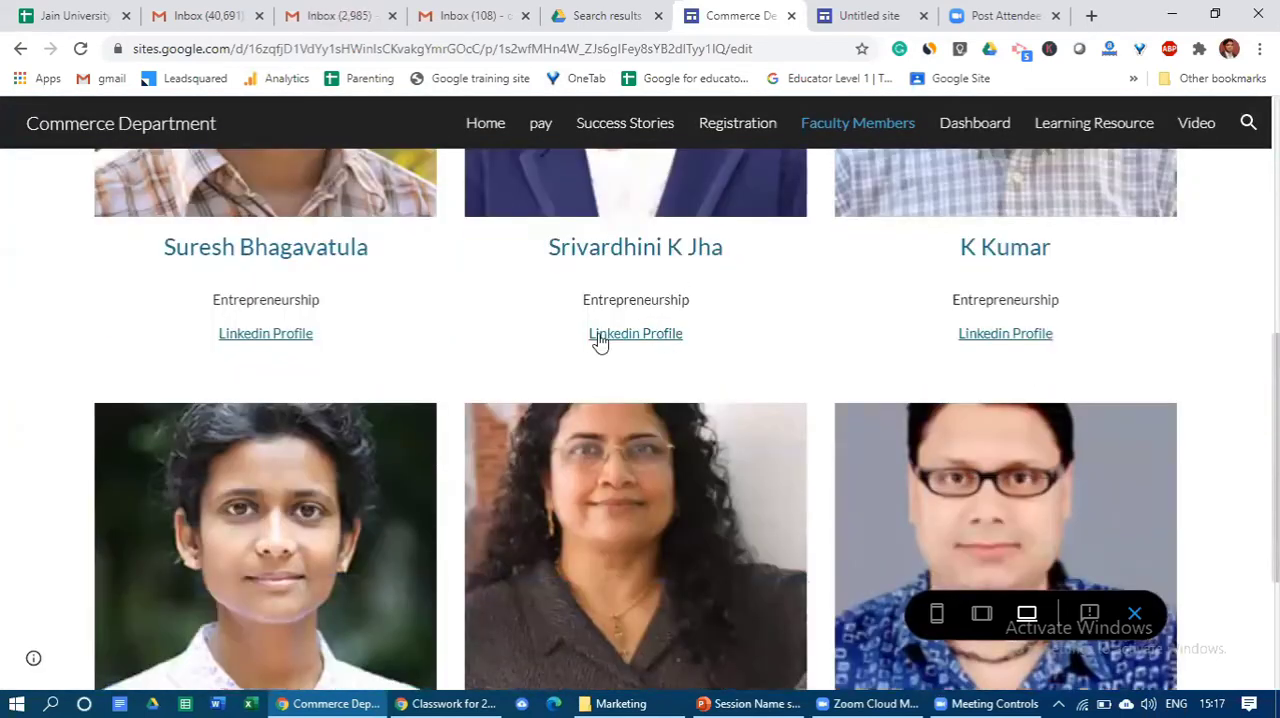
{"action": "scroll", "coordinate": [843, 345], "scroll_direction": "up", "scroll_amount": 6}
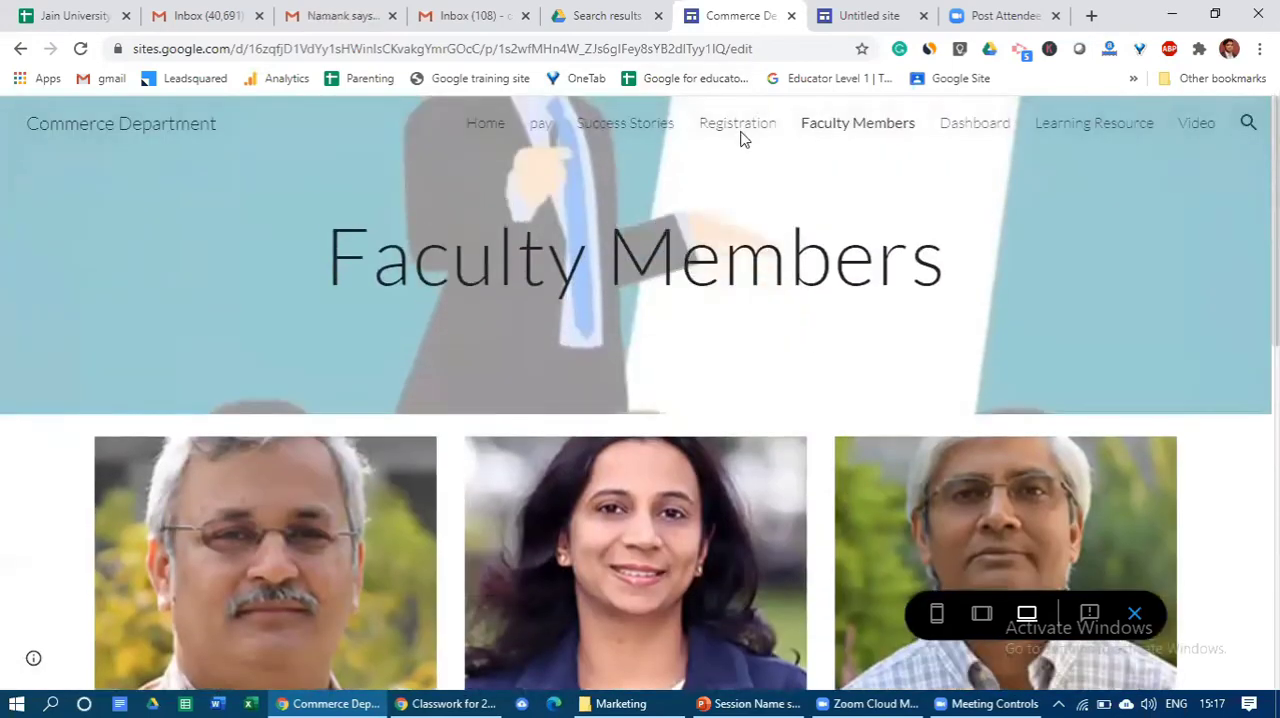
- Examine the Innovation Workshop form on the Registration page and the student map and pie chart on the Dashboard page
{"action": "left_click", "coordinate": [738, 125]}
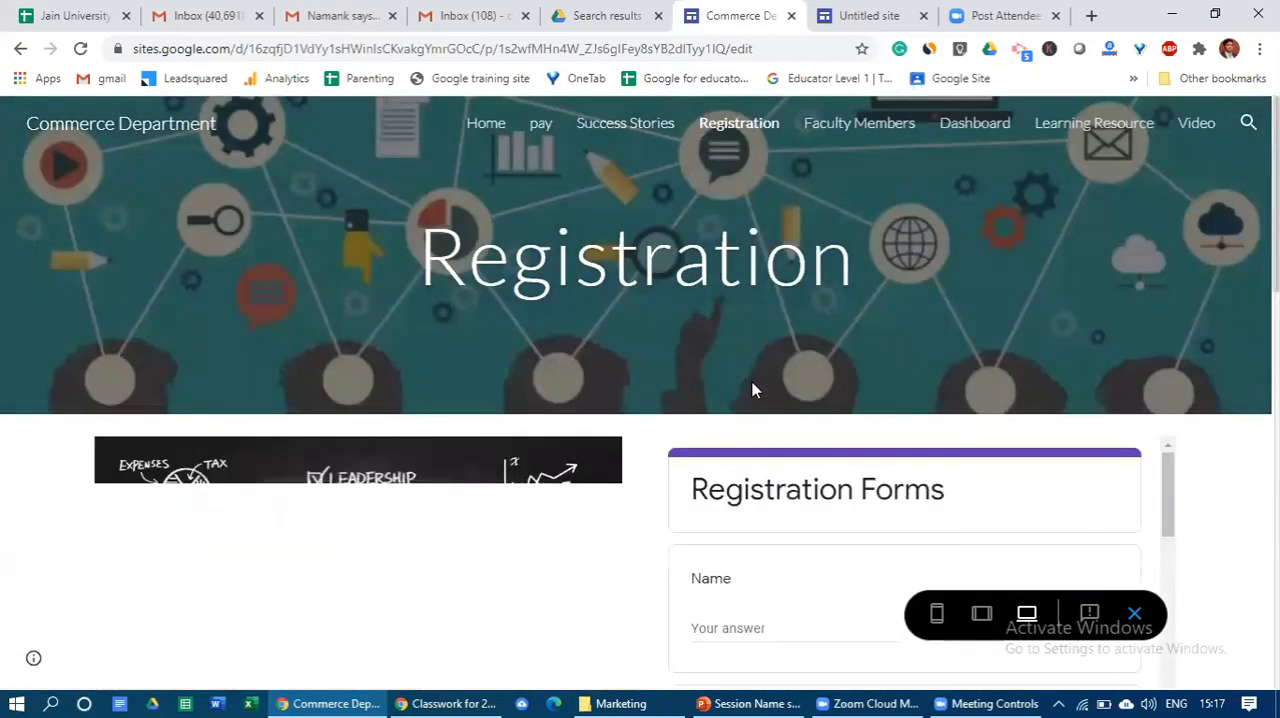
{"action": "scroll", "coordinate": [754, 390], "scroll_direction": "down", "scroll_amount": 3}
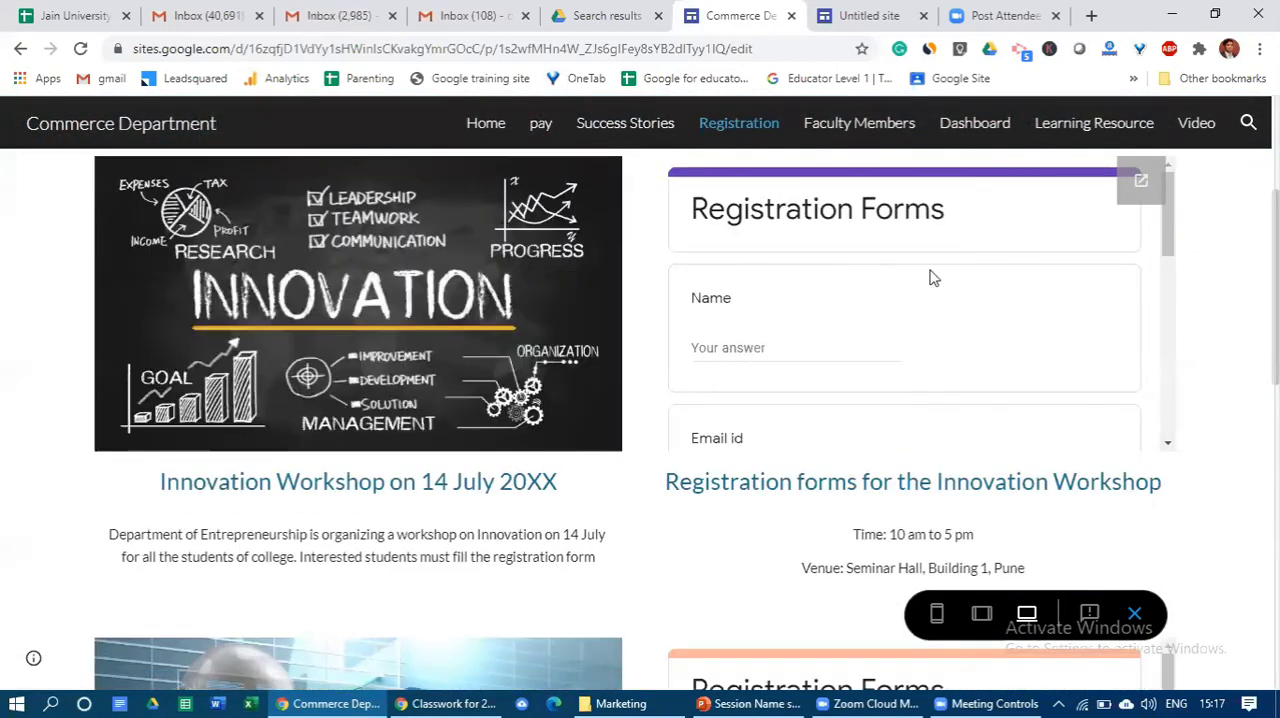
{"action": "left_click", "coordinate": [975, 128]}
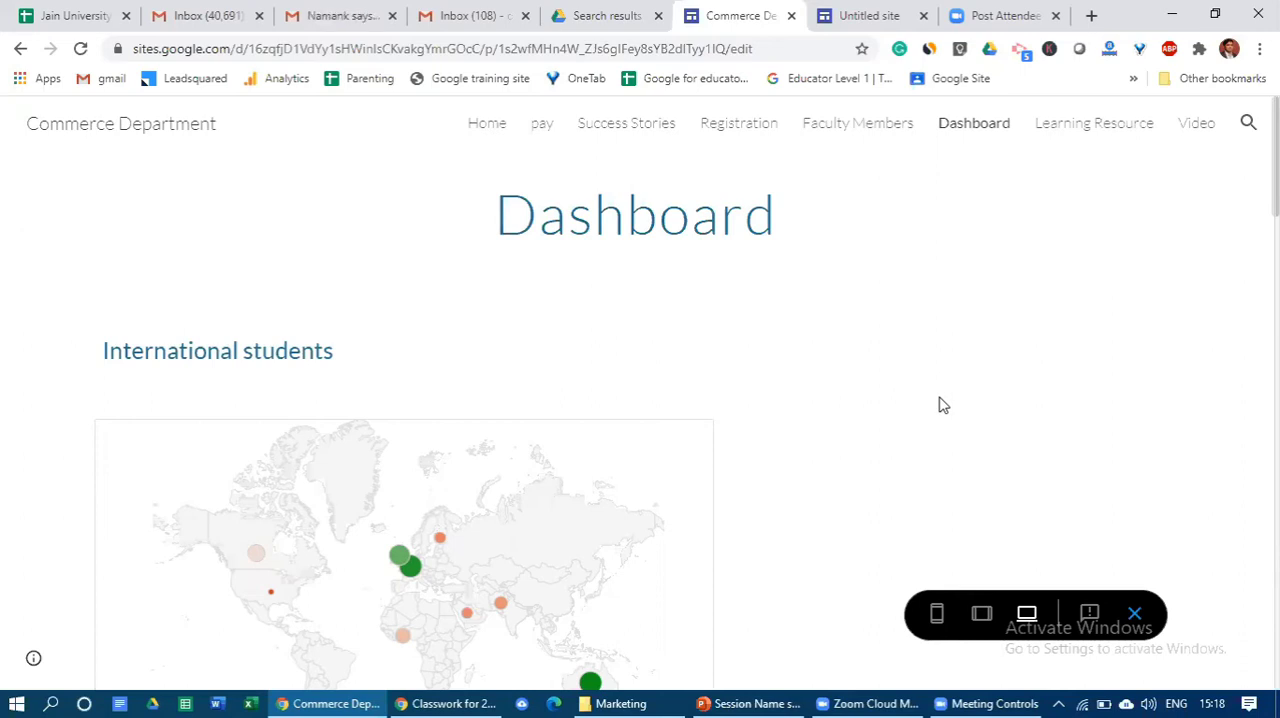
{"action": "scroll", "coordinate": [940, 403], "scroll_direction": "down", "scroll_amount": 2}
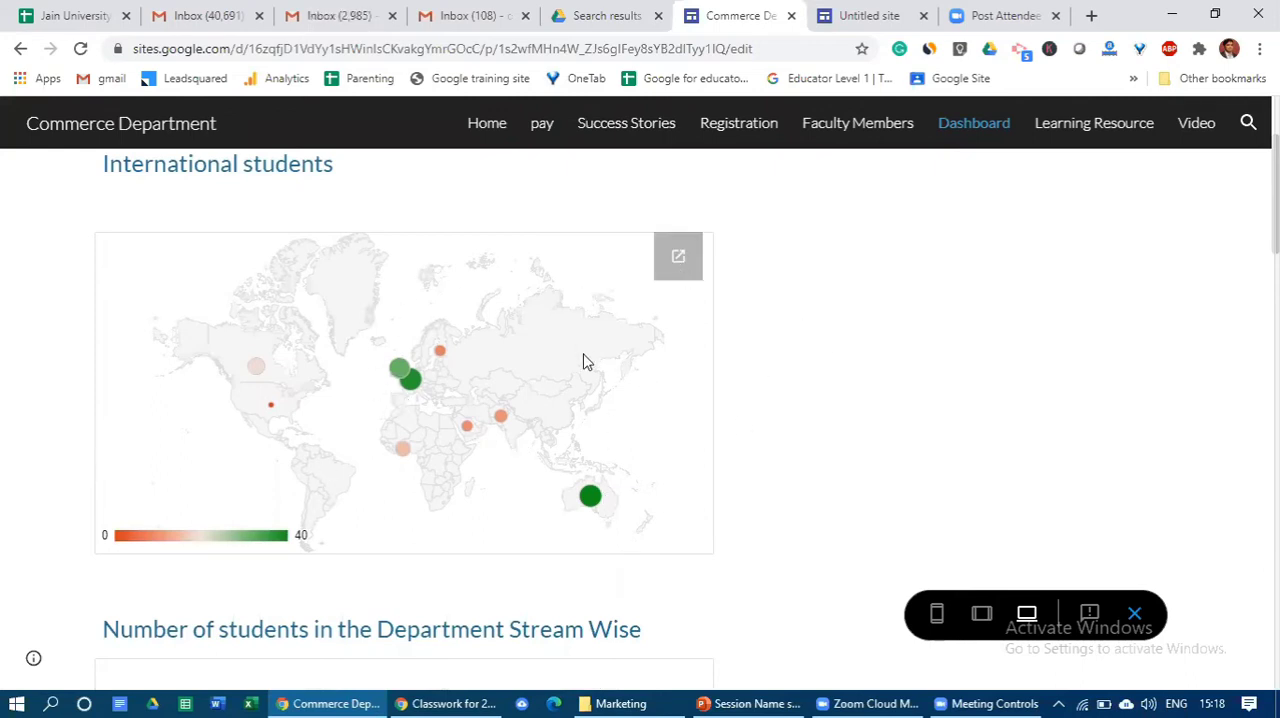
{"action": "scroll", "coordinate": [629, 427], "scroll_direction": "down", "scroll_amount": 3}
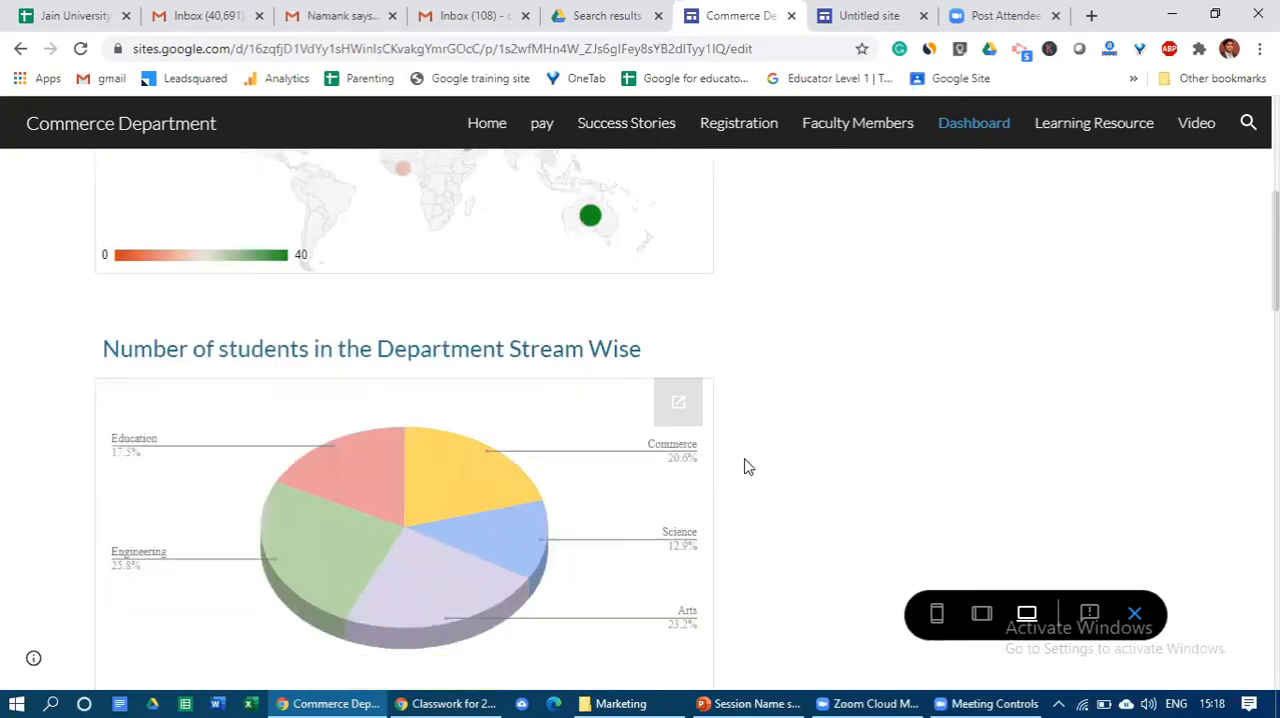
{"action": "scroll", "coordinate": [743, 466], "scroll_direction": "down", "scroll_amount": 1}
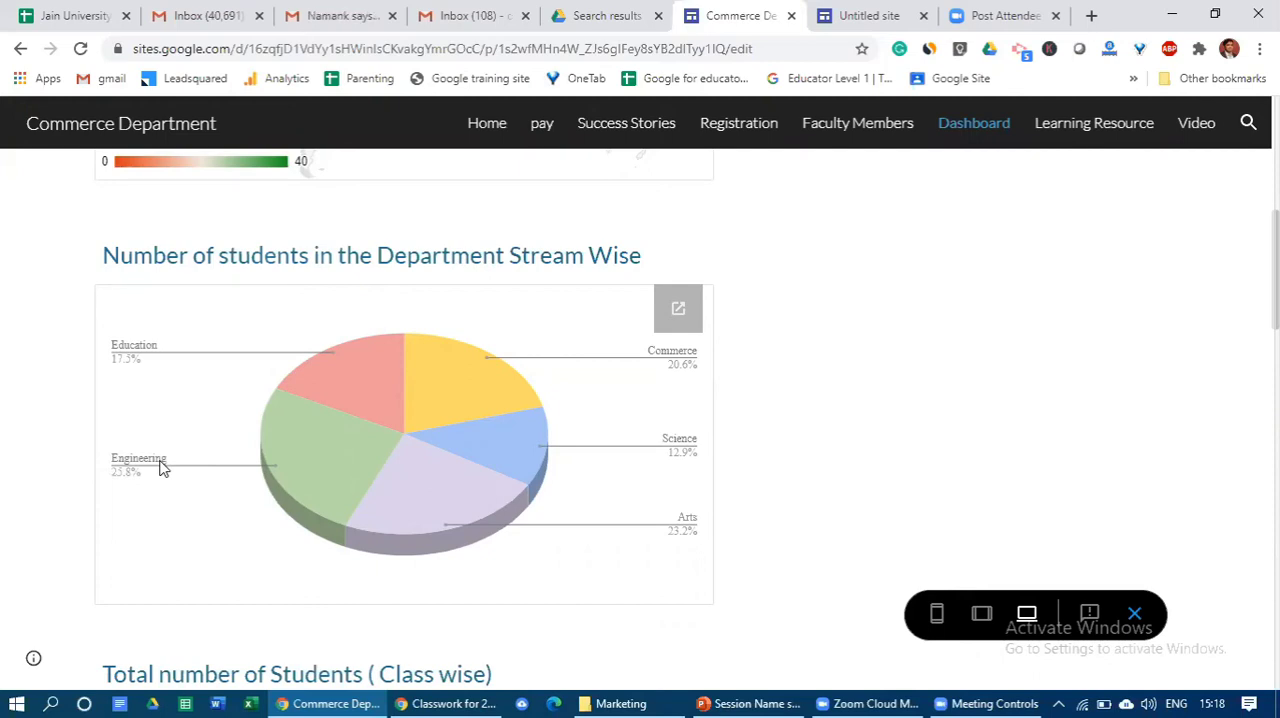
{"action": "scroll", "coordinate": [995, 242], "scroll_direction": "up", "scroll_amount": 2}
- View the Video page and look through the Introduction to Economics and TED videos in its gallery
{"action": "left_click", "coordinate": [1200, 124]}
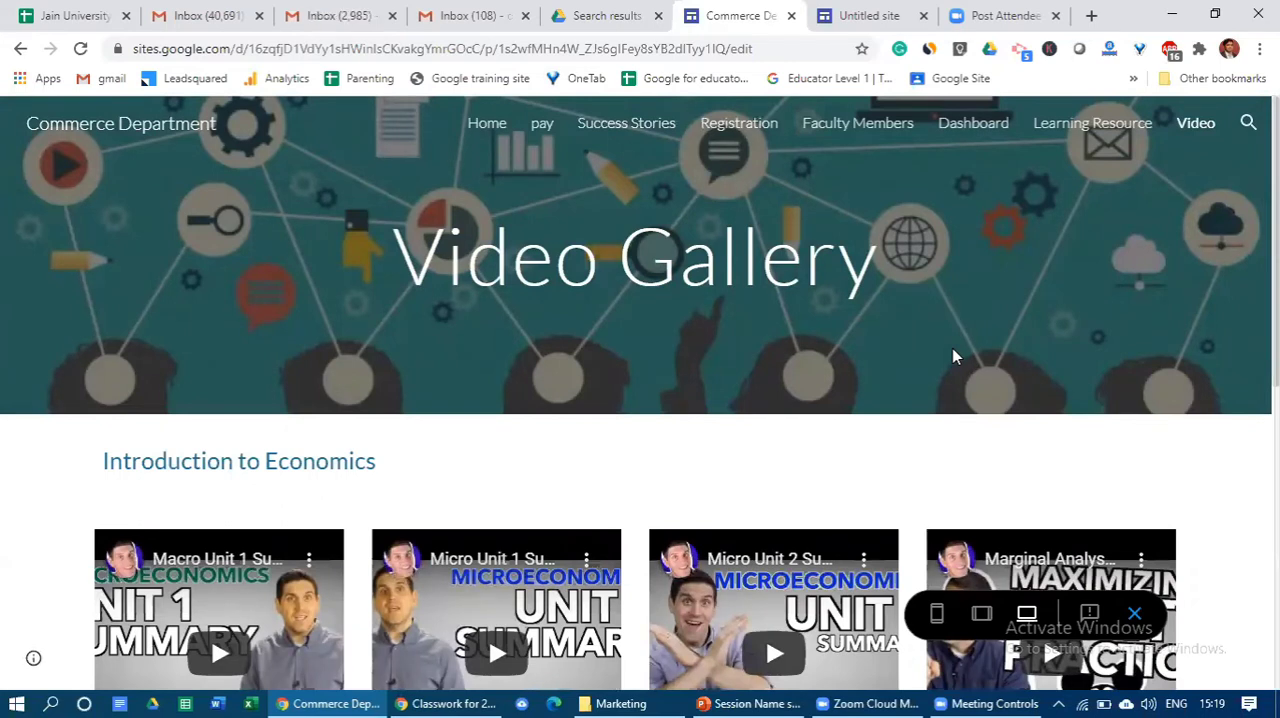
{"action": "scroll", "coordinate": [952, 354], "scroll_direction": "down", "scroll_amount": 3}
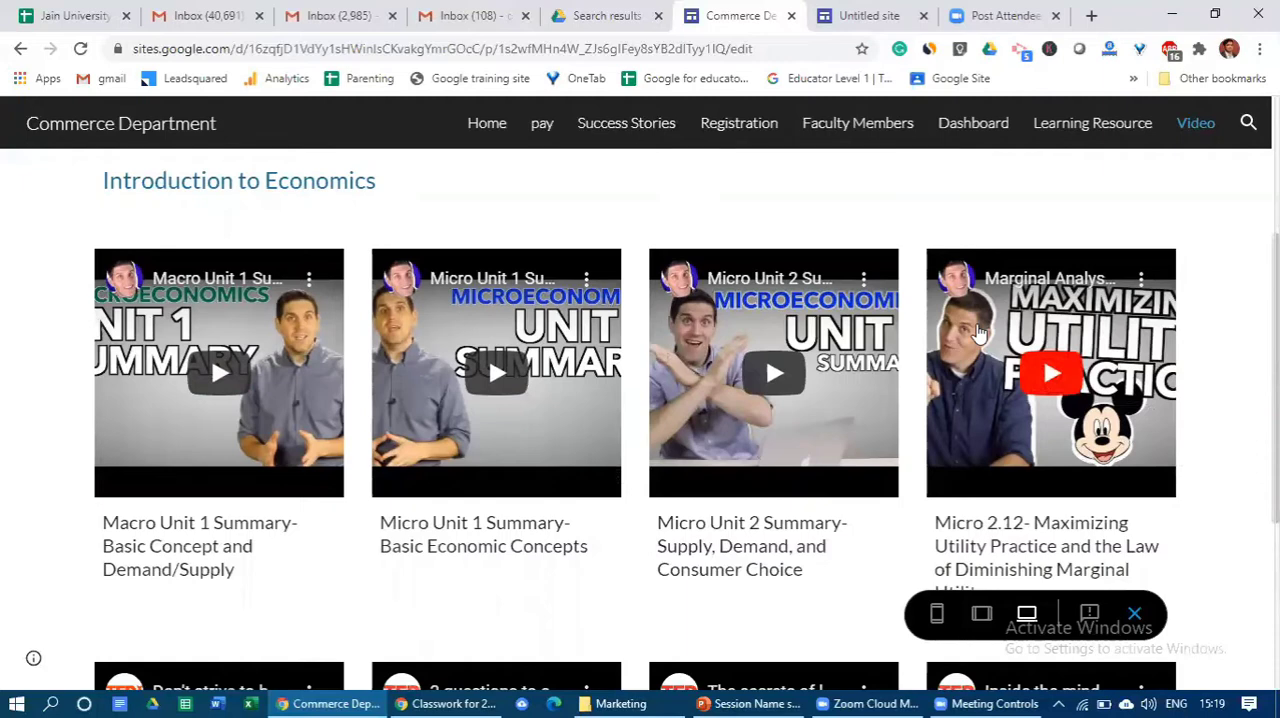
{"action": "scroll", "coordinate": [980, 335], "scroll_direction": "down", "scroll_amount": 4}
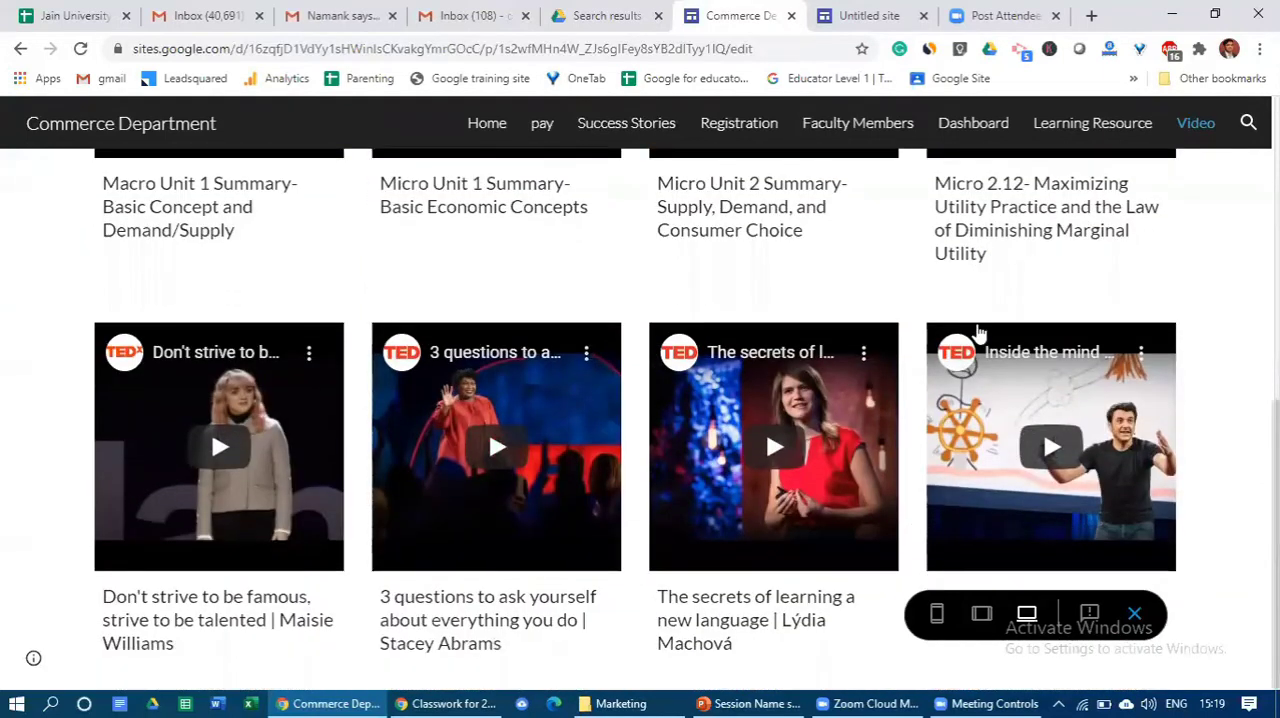
{"action": "scroll", "coordinate": [980, 335], "scroll_direction": "up", "scroll_amount": 6}
{"action": "scroll", "coordinate": [980, 335], "scroll_direction": "up", "scroll_amount": 1}
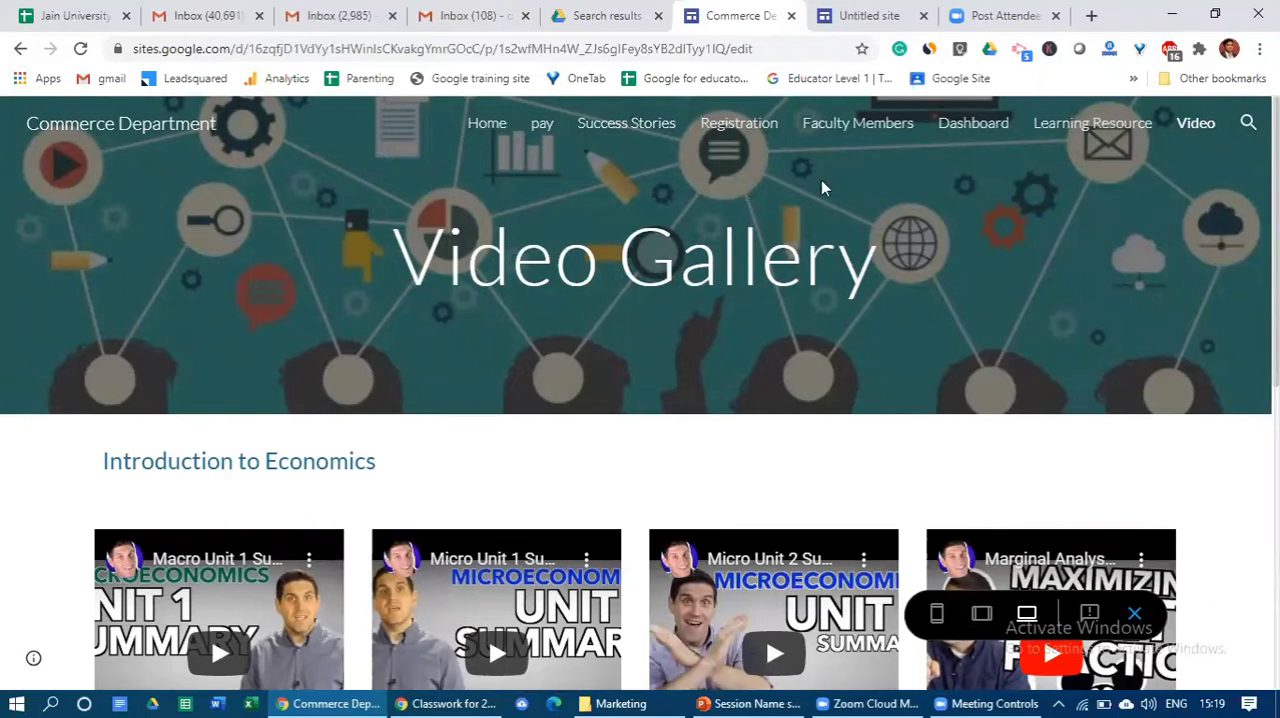
- Switch to the Google Drive search results, open the Portfolio site and preview it
{"action": "left_click", "coordinate": [605, 16]}
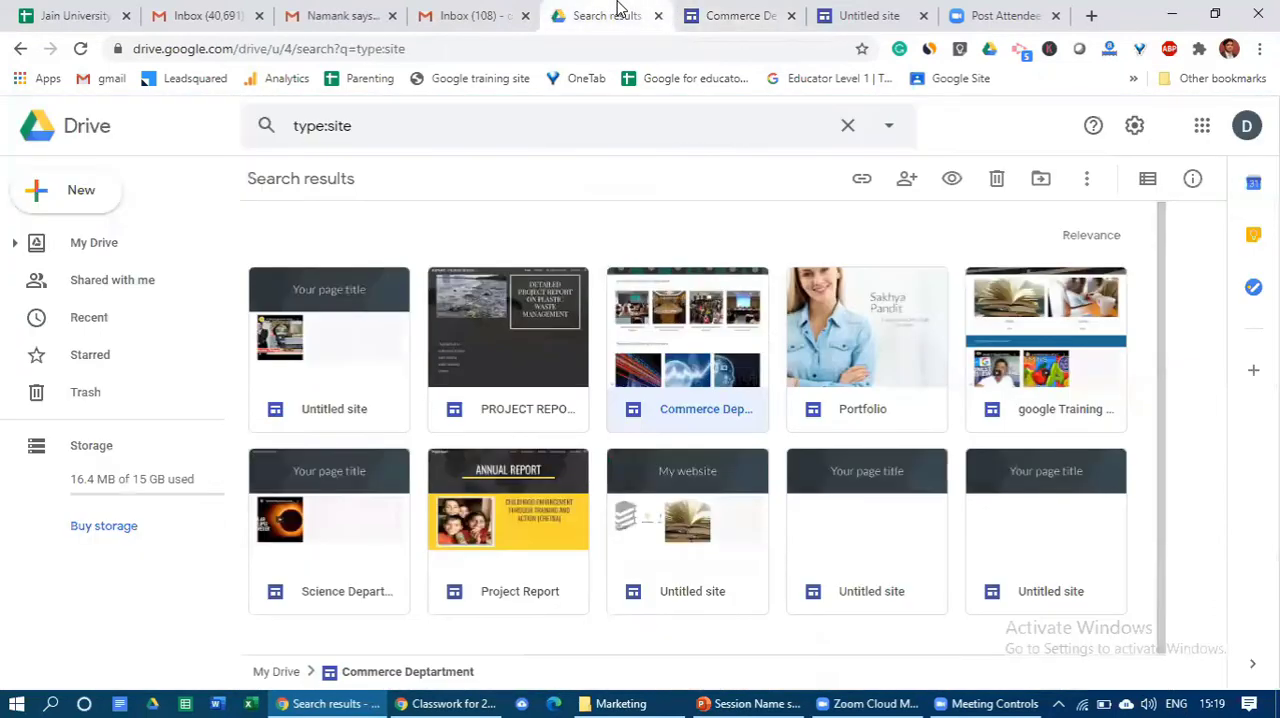
{"action": "double_click", "coordinate": [893, 308]}
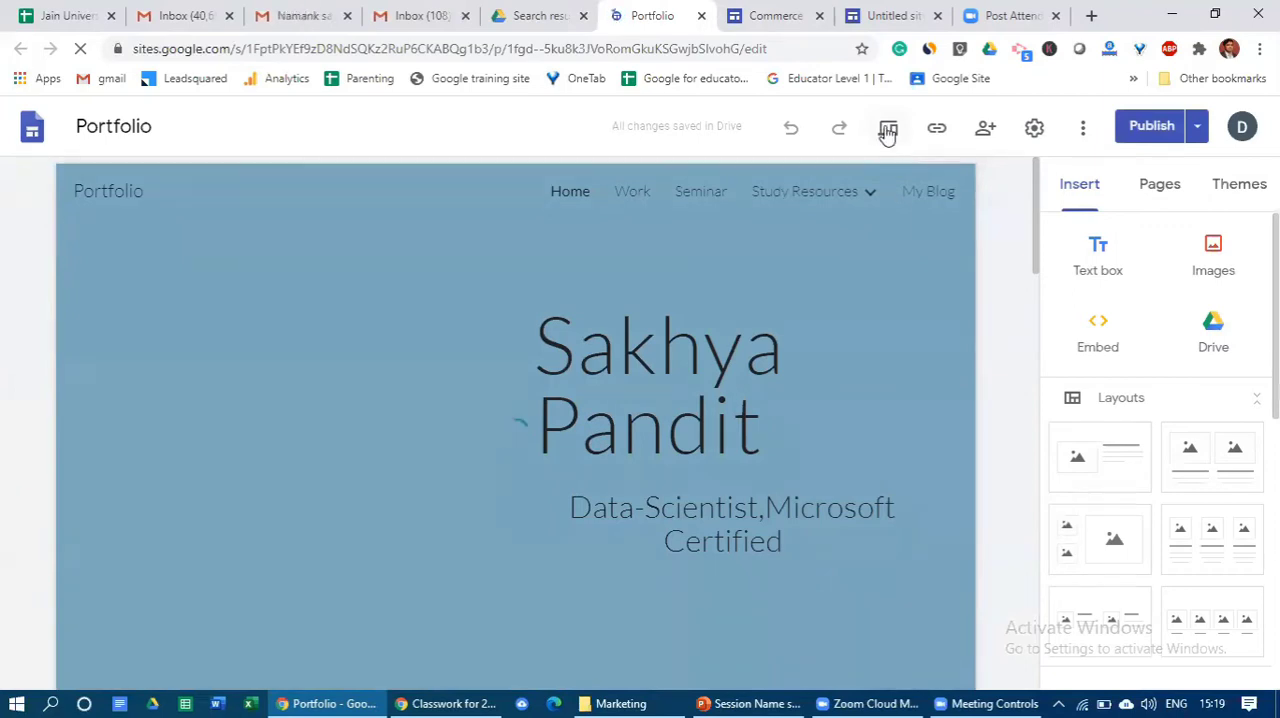
{"action": "left_click", "coordinate": [888, 132]}
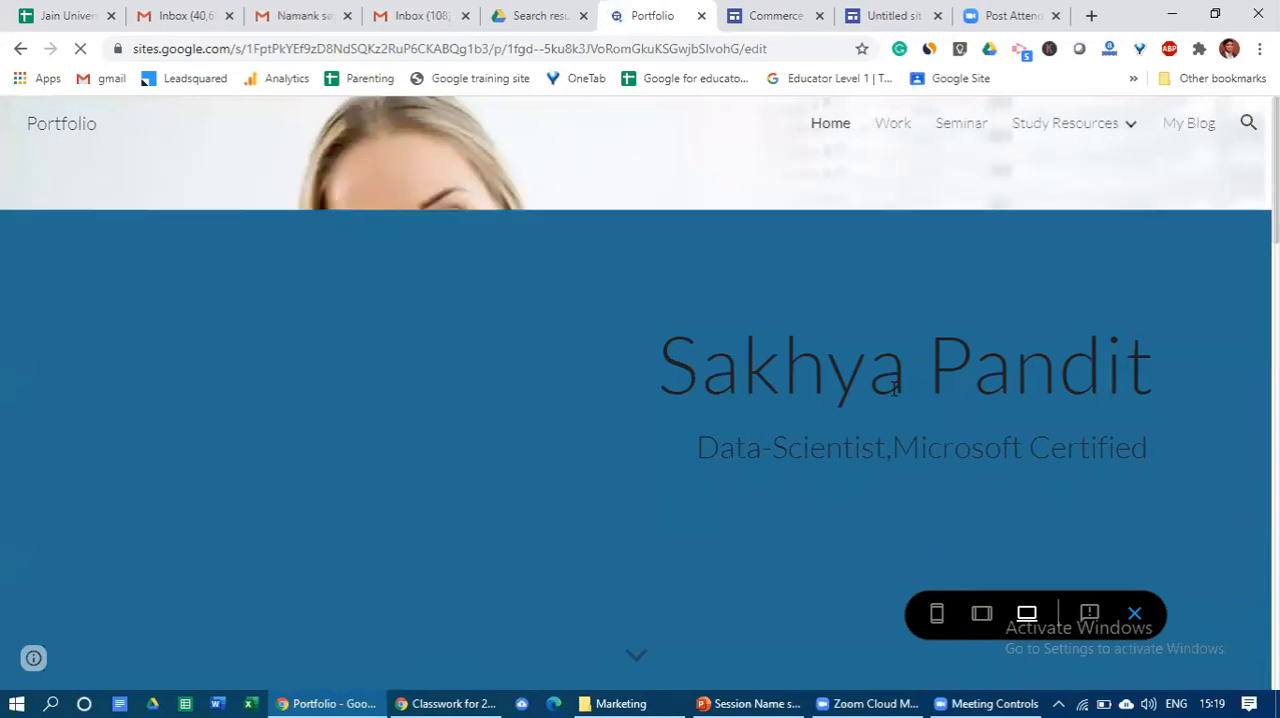
- Look over the Portfolio home page, including the introduction, Achievements and Meeting Calendar sections
{"action": "scroll", "coordinate": [895, 390], "scroll_direction": "down", "scroll_amount": 5}
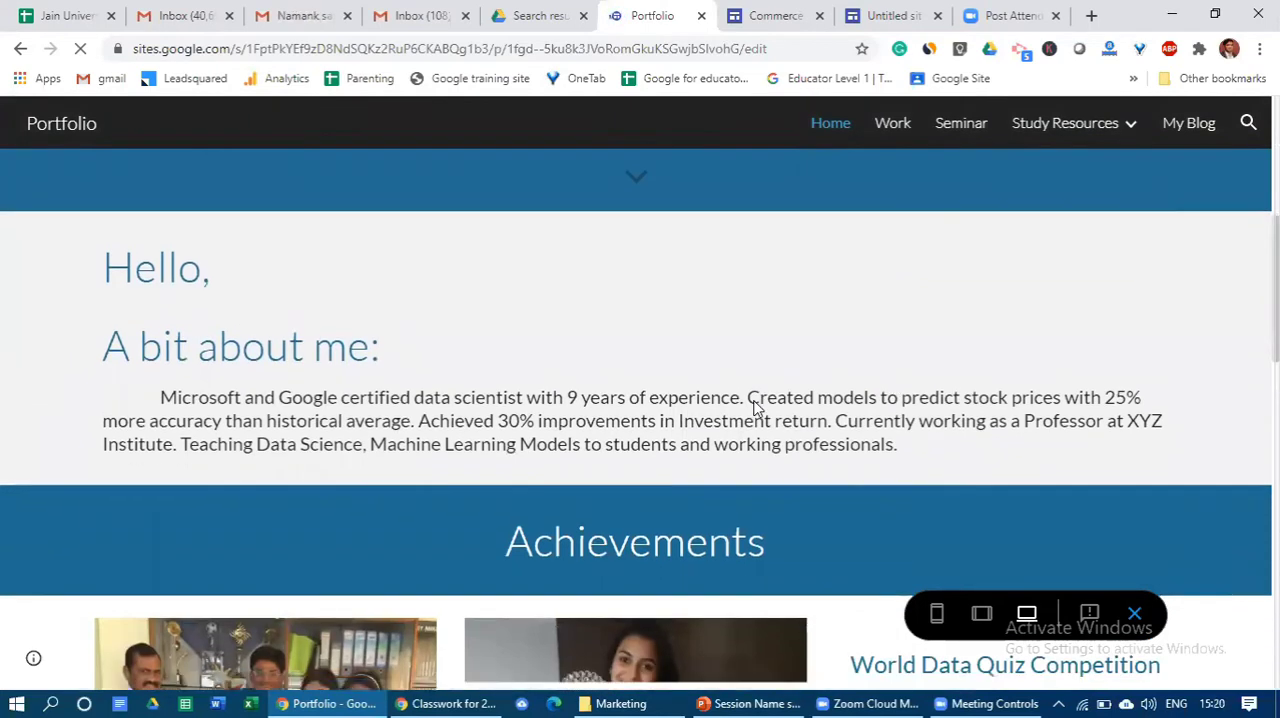
{"action": "scroll", "coordinate": [751, 400], "scroll_direction": "down", "scroll_amount": 3}
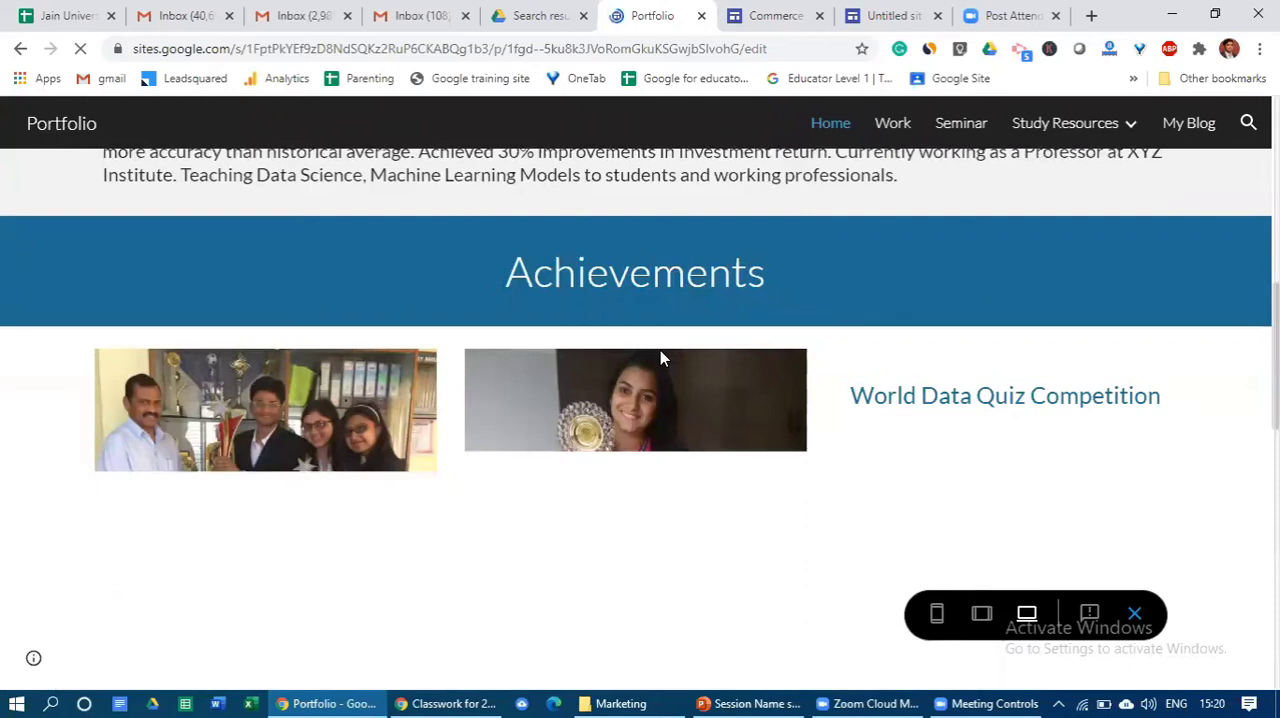
{"action": "scroll", "coordinate": [660, 358], "scroll_direction": "down", "scroll_amount": 3}
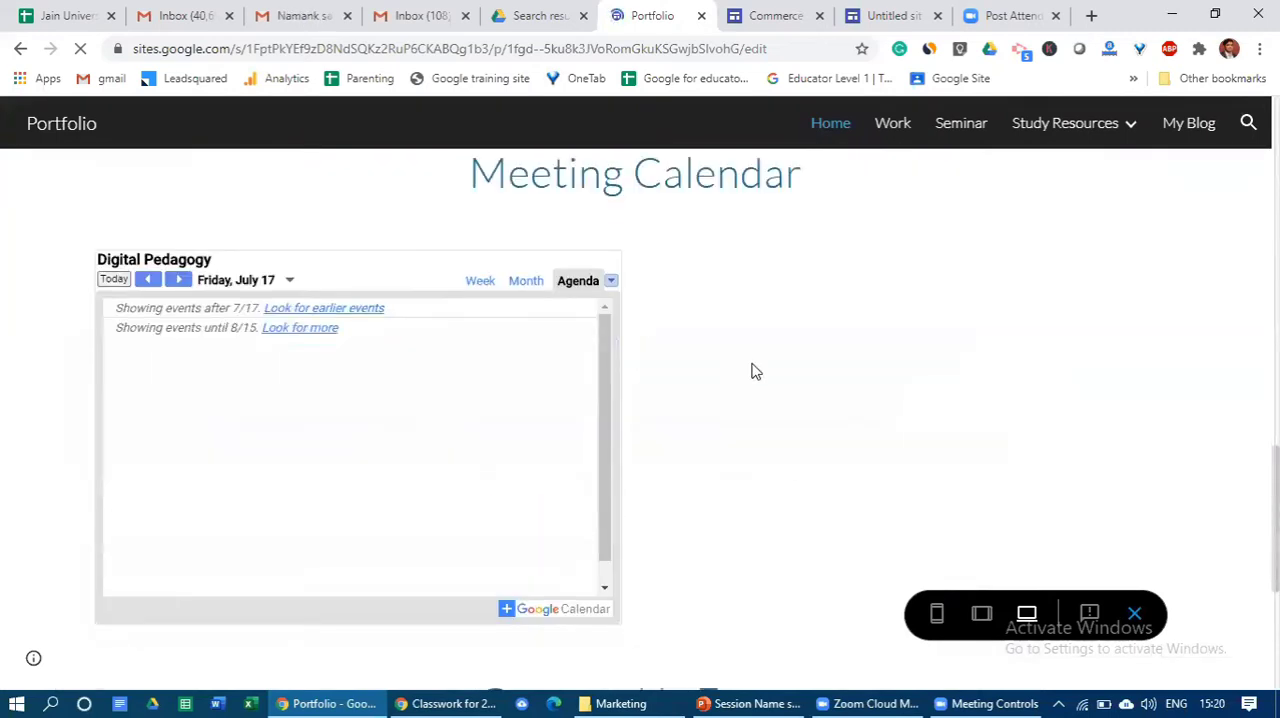
{"action": "scroll", "coordinate": [718, 400], "scroll_direction": "up", "scroll_amount": 12}
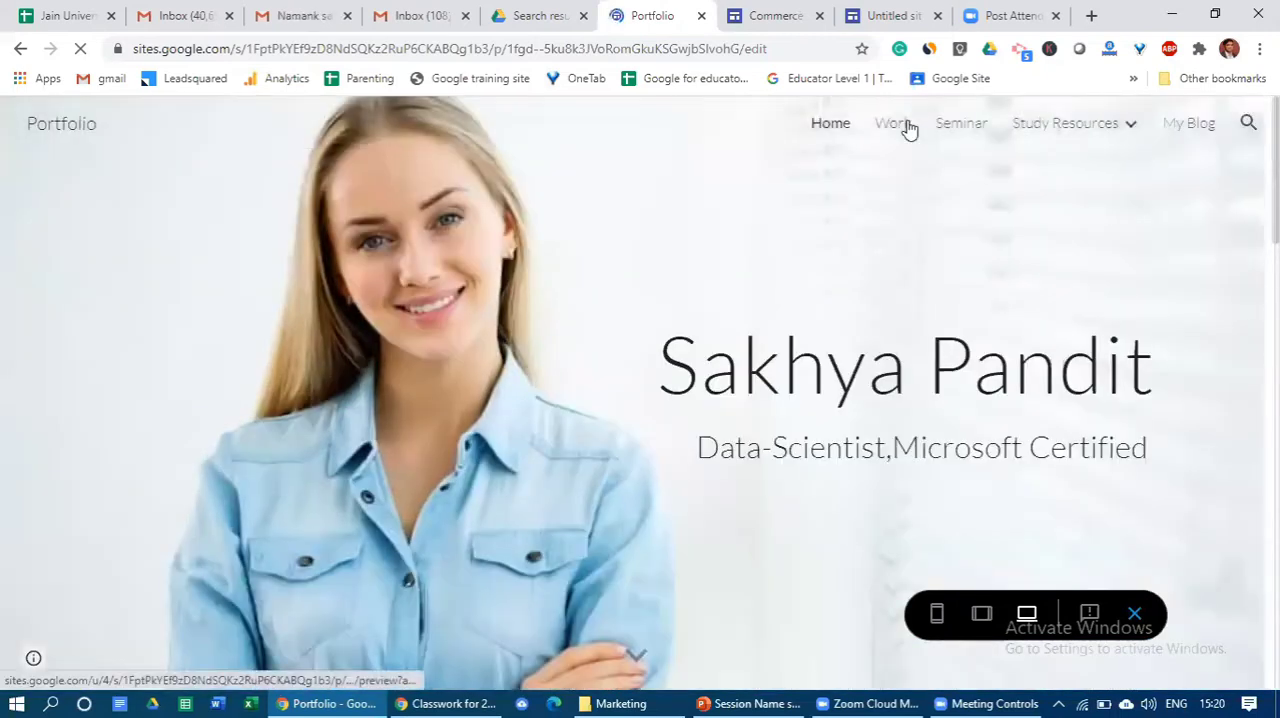
- View the Portfolio's Work page and look through its Projects and Research Paper sections
{"action": "left_click", "coordinate": [893, 123]}
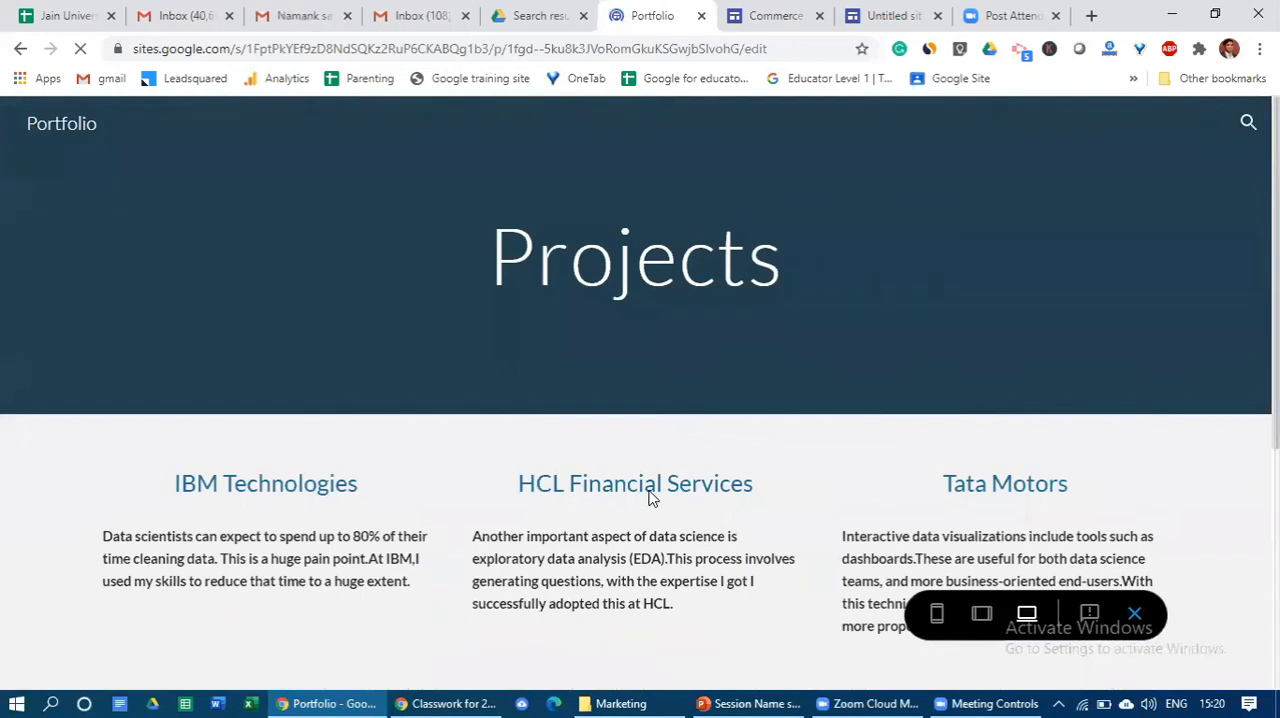
{"action": "scroll", "coordinate": [820, 417], "scroll_direction": "down", "scroll_amount": 4}
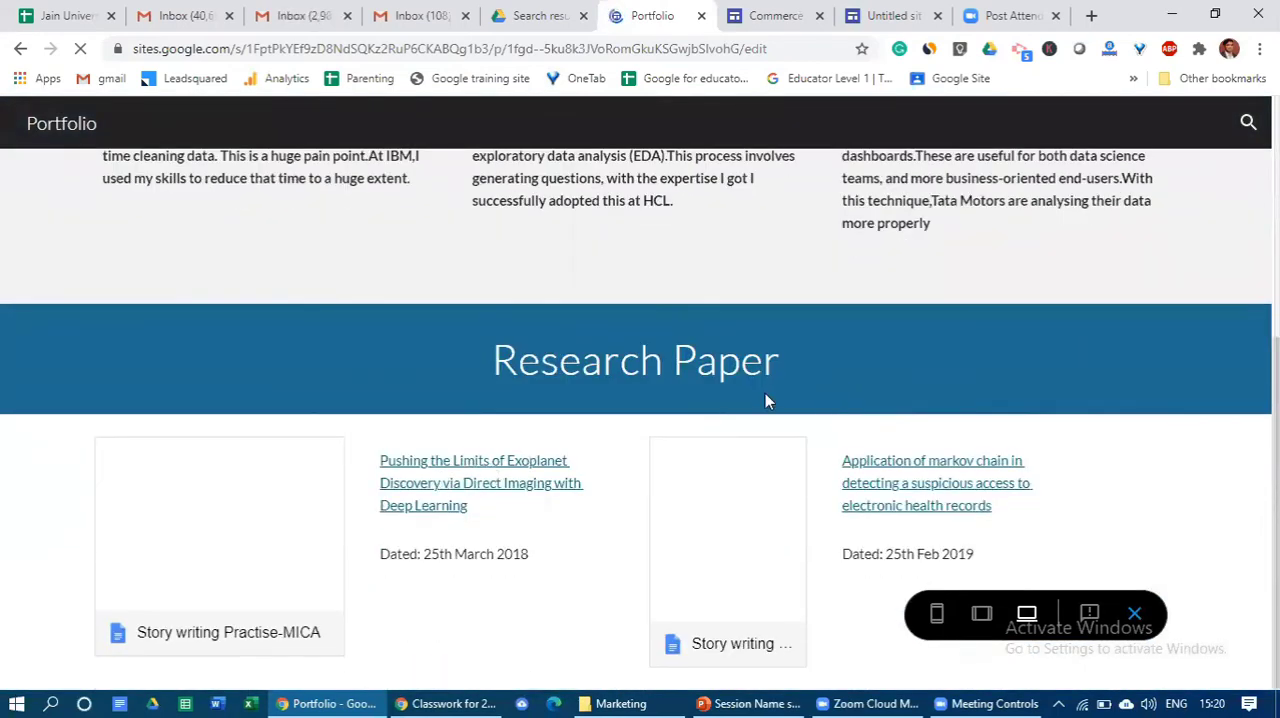
{"action": "scroll", "coordinate": [740, 405], "scroll_direction": "up", "scroll_amount": 4}
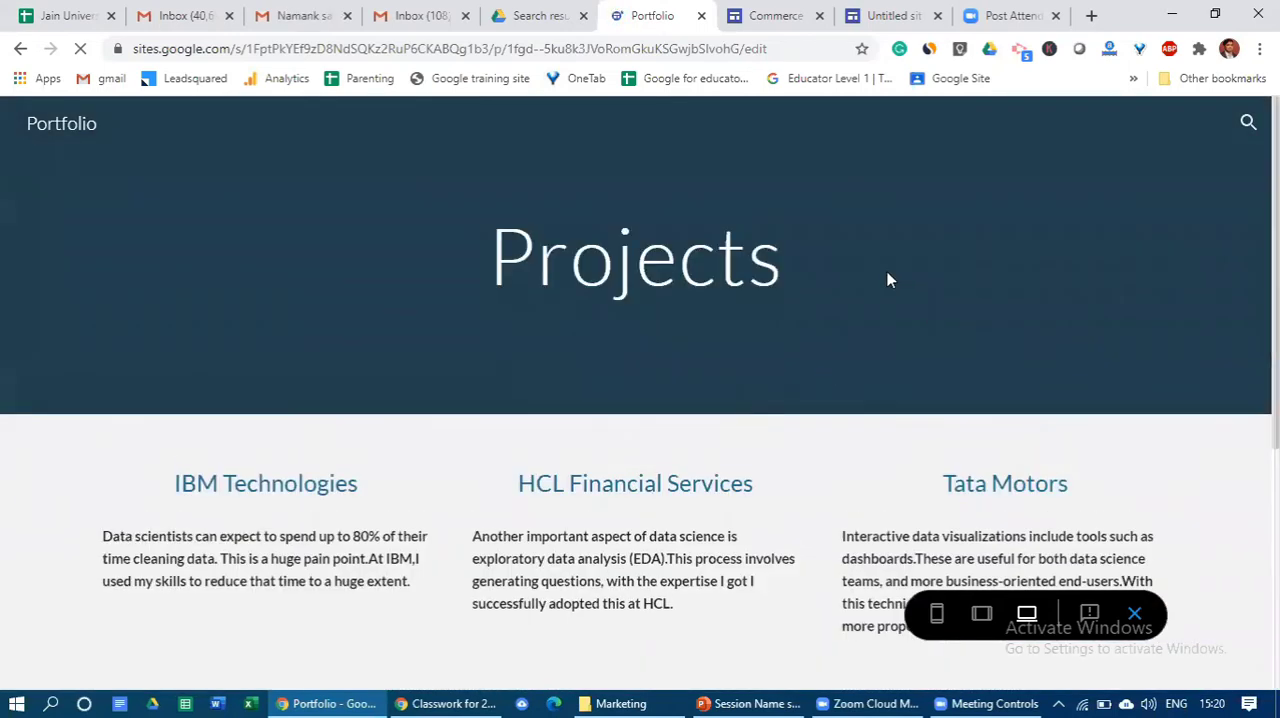
{"action": "scroll", "coordinate": [913, 377], "scroll_direction": "down", "scroll_amount": 4}
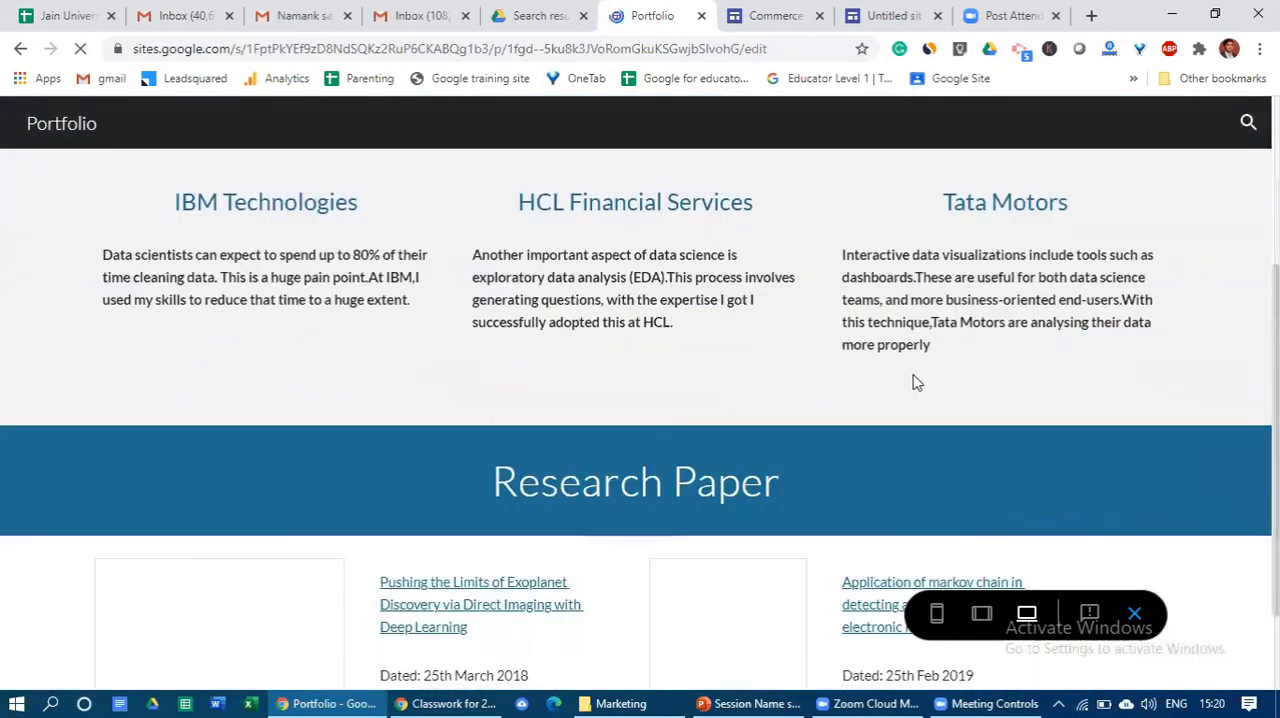
{"action": "scroll", "coordinate": [913, 377], "scroll_direction": "up", "scroll_amount": 4}
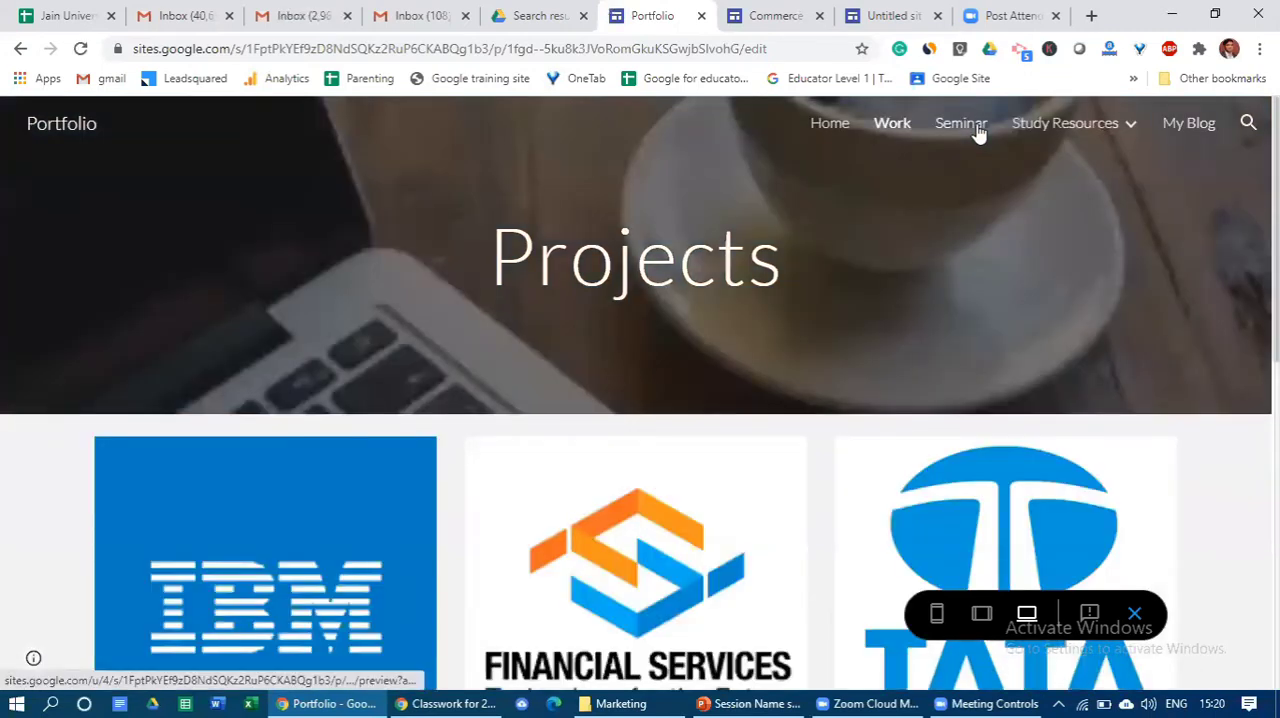
- View the Portfolio's Seminar page and look through the seminar photos and topics
{"action": "left_click", "coordinate": [960, 123]}
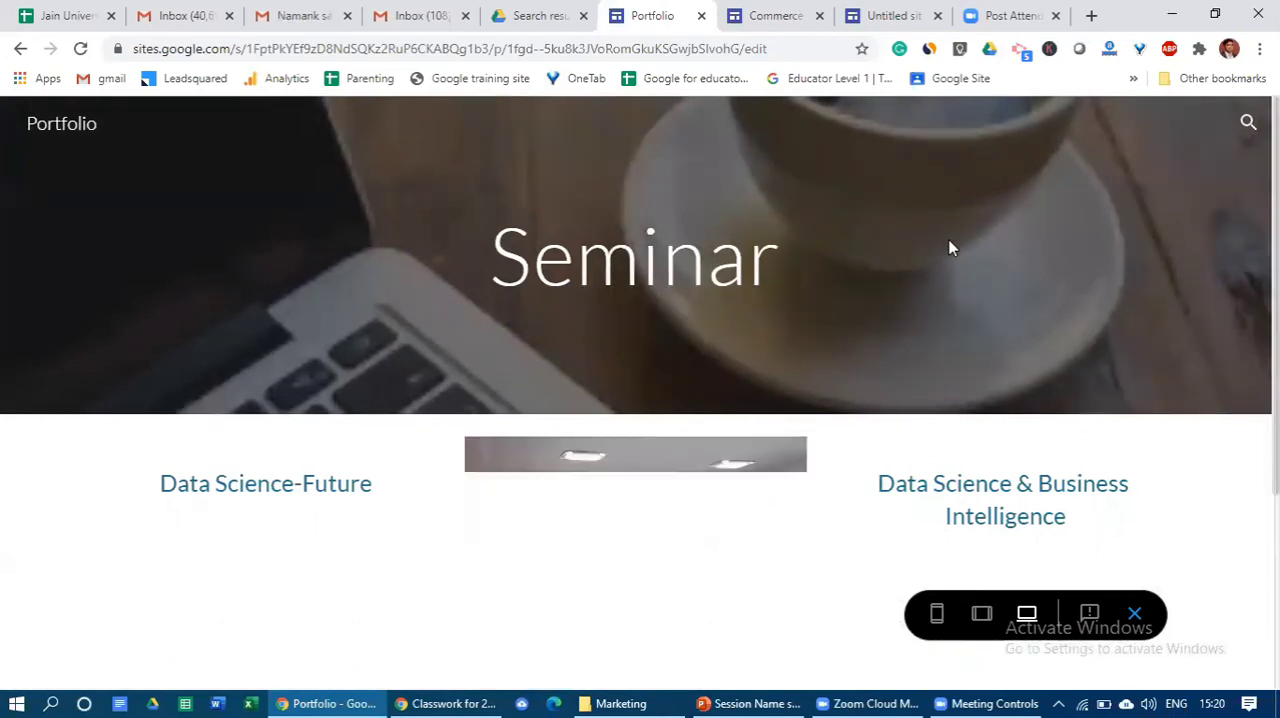
{"action": "scroll", "coordinate": [967, 322], "scroll_direction": "down", "scroll_amount": 2}
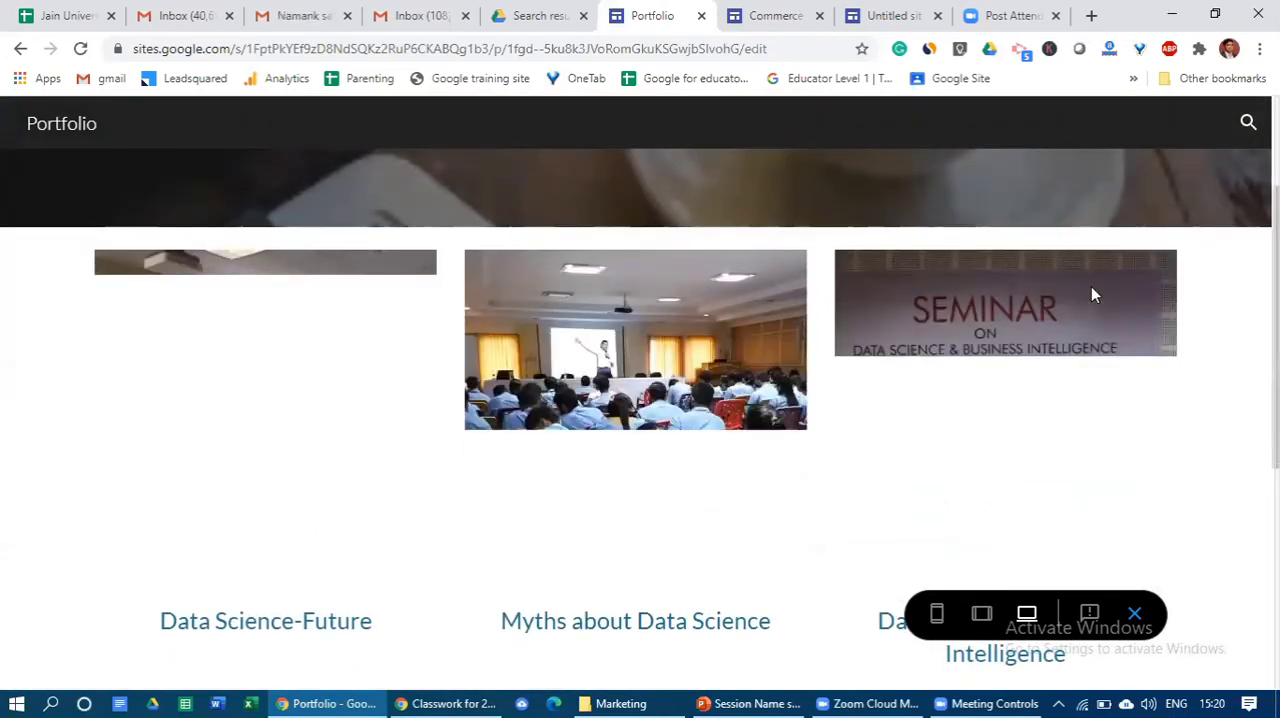
{"action": "scroll", "coordinate": [1092, 294], "scroll_direction": "up", "scroll_amount": 2}
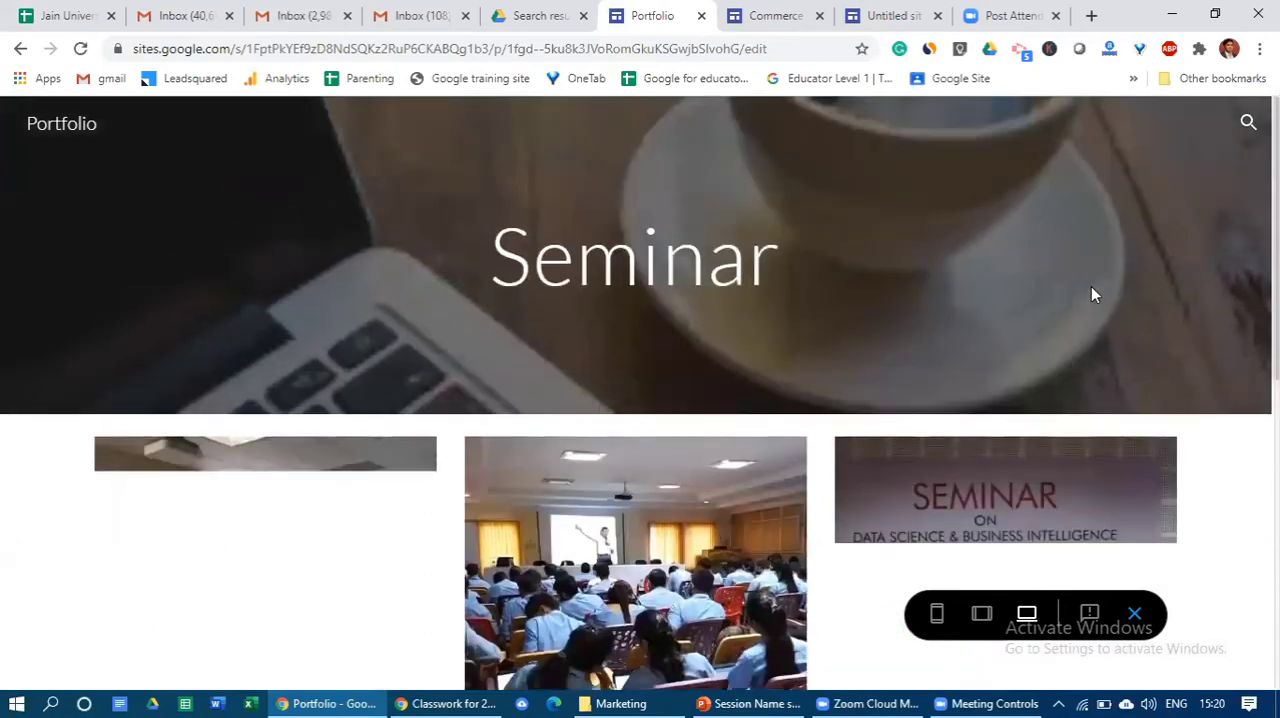
{"action": "scroll", "coordinate": [1091, 294], "scroll_direction": "down", "scroll_amount": 3}
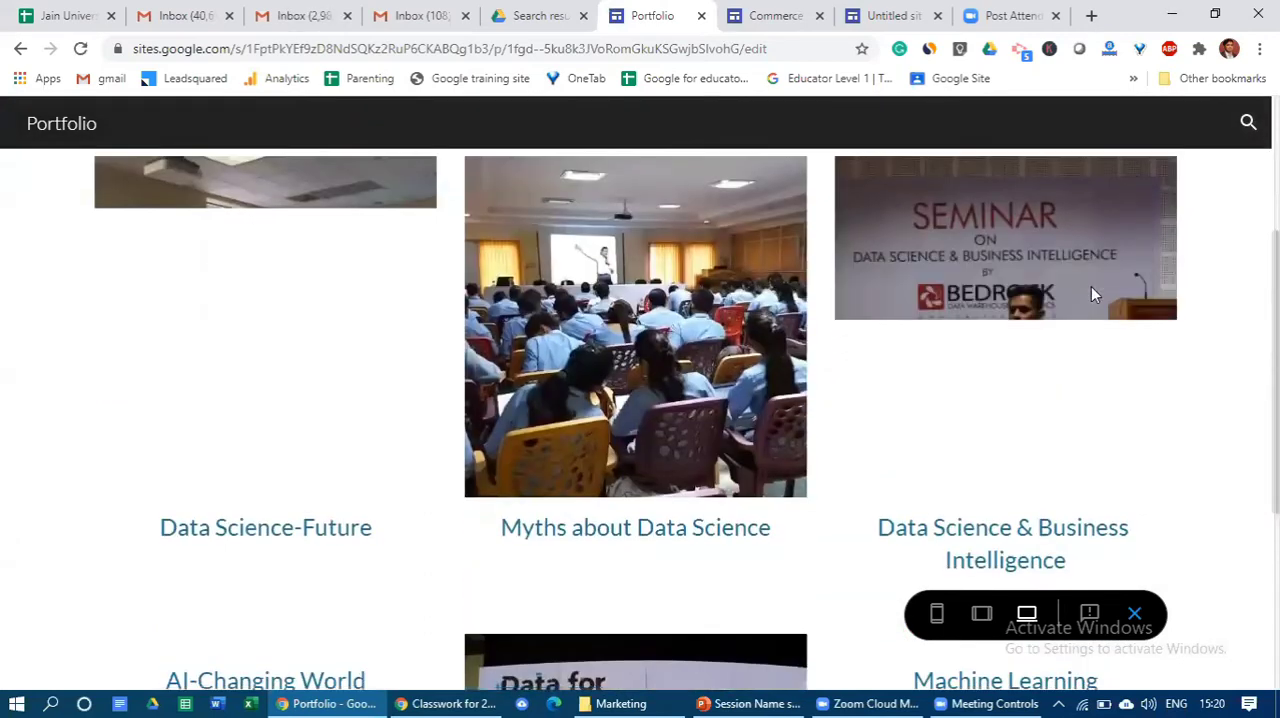
{"action": "scroll", "coordinate": [1094, 294], "scroll_direction": "down", "scroll_amount": 2}
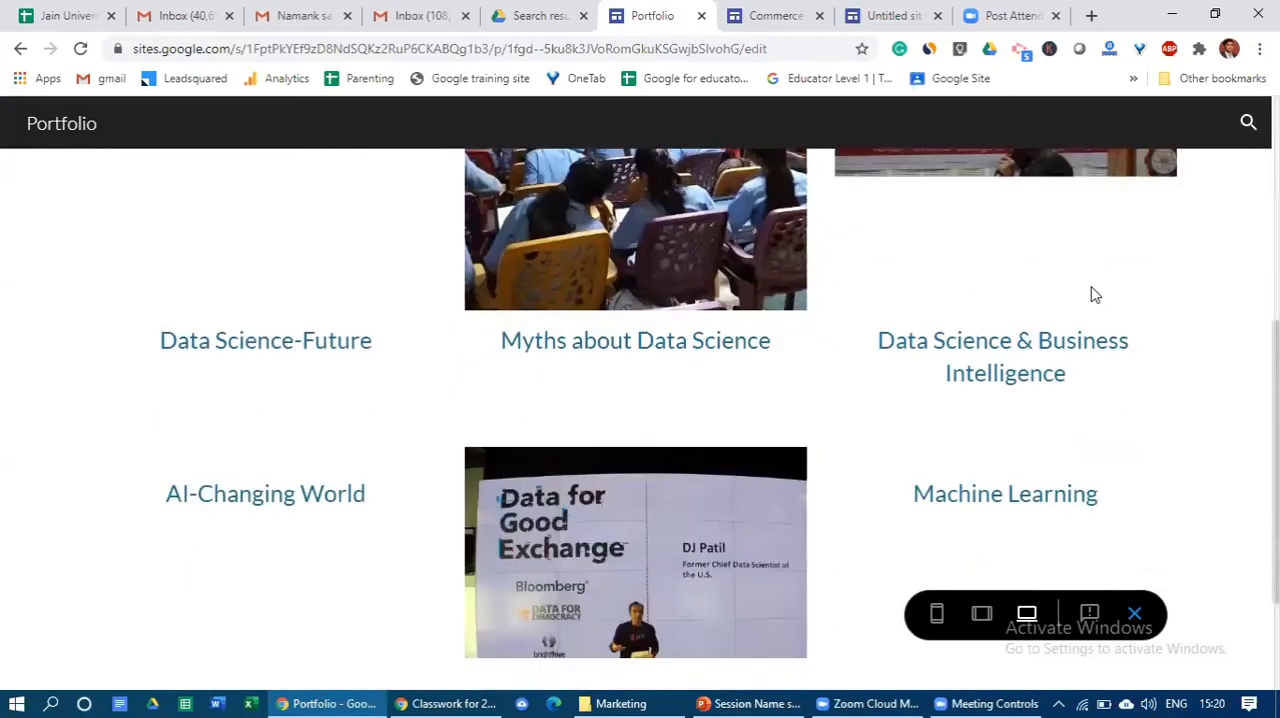
- Look over the remaining topics at the end of the Seminar page and return to its header
{"action": "scroll", "coordinate": [1094, 294], "scroll_direction": "down", "scroll_amount": 2}
{"action": "scroll", "coordinate": [1094, 294], "scroll_direction": "up", "scroll_amount": 6}
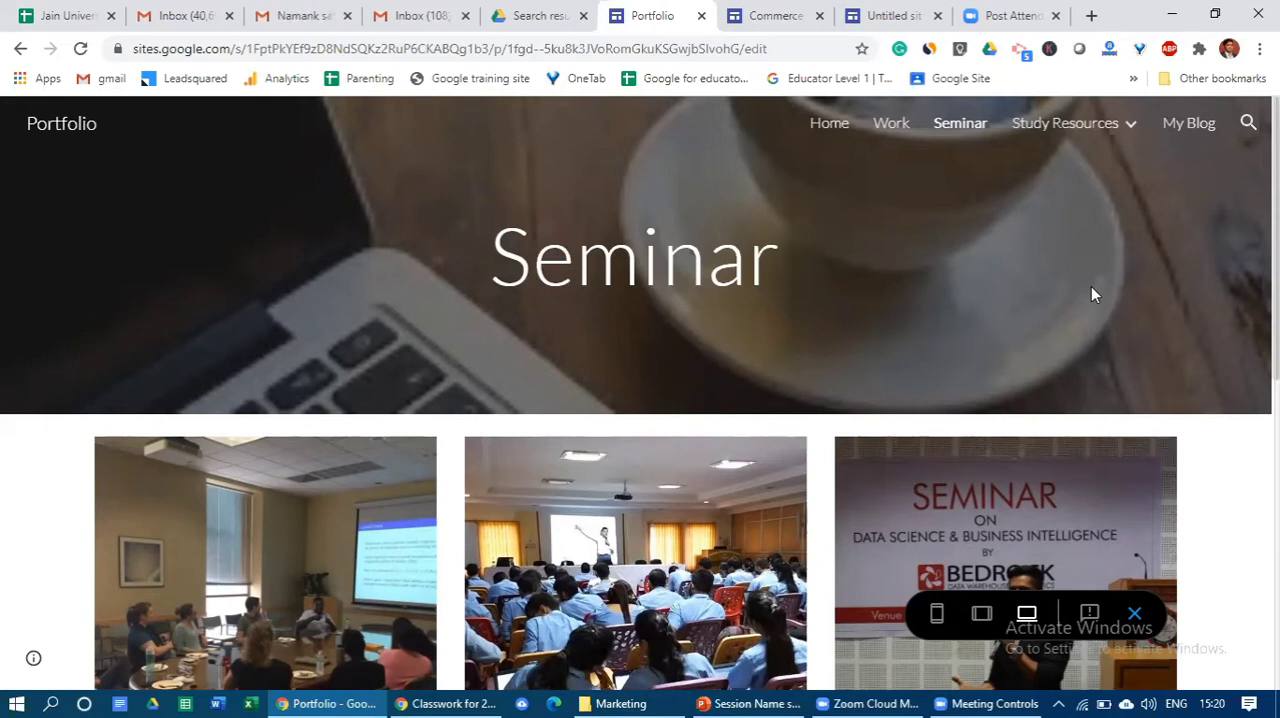
- Open the plastic waste management project report site from the Google Drive search results and look over its Home page
{"action": "left_click", "coordinate": [573, 12]}
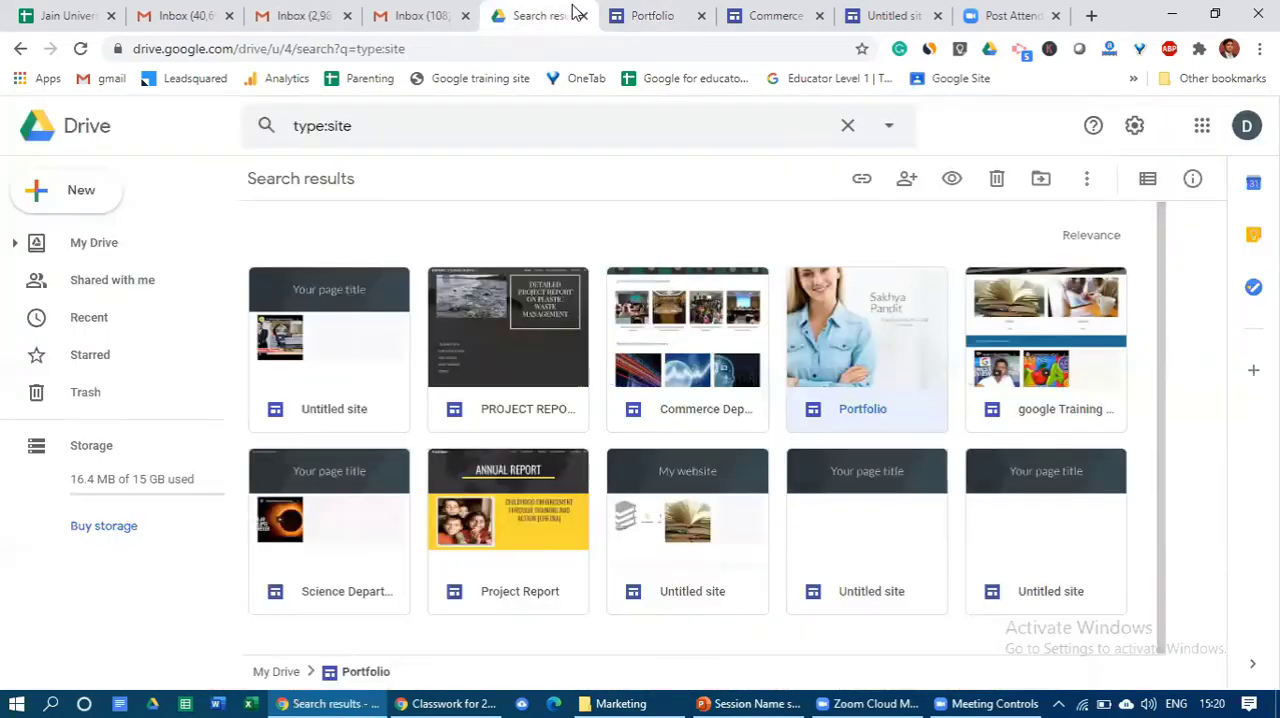
{"action": "double_click", "coordinate": [487, 366]}
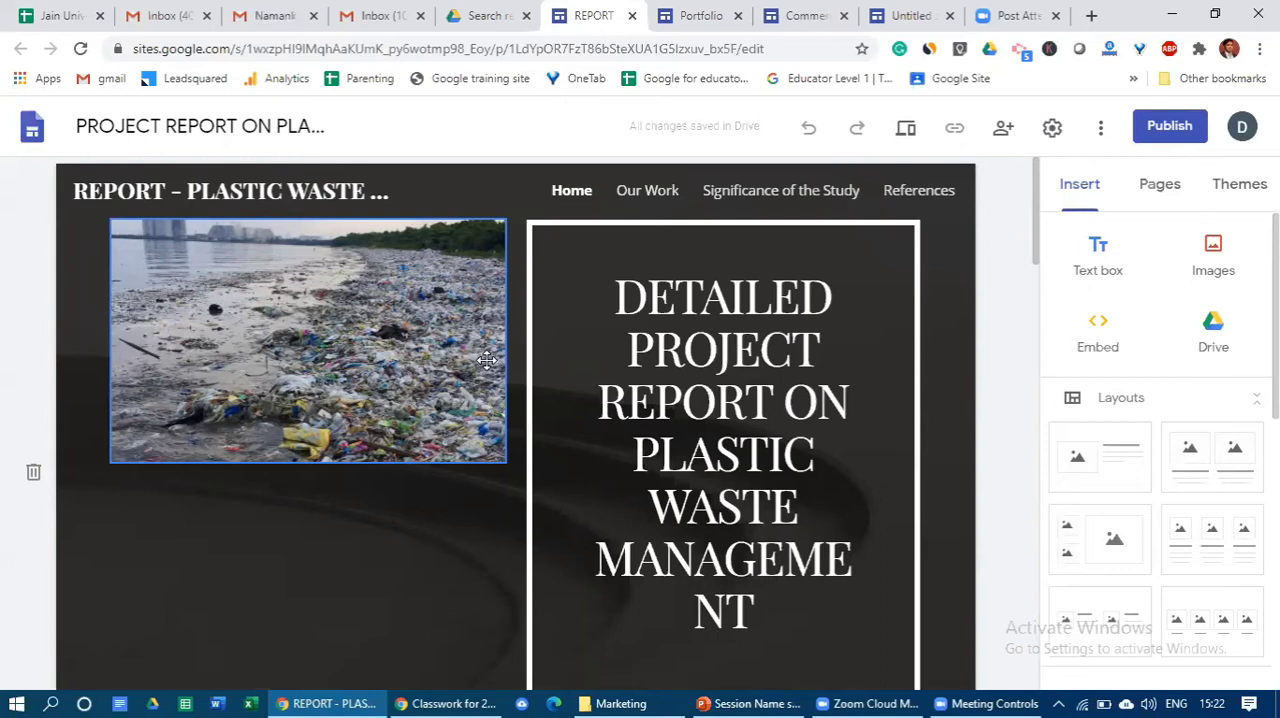
{"action": "scroll", "coordinate": [508, 363], "scroll_direction": "down", "scroll_amount": 3}
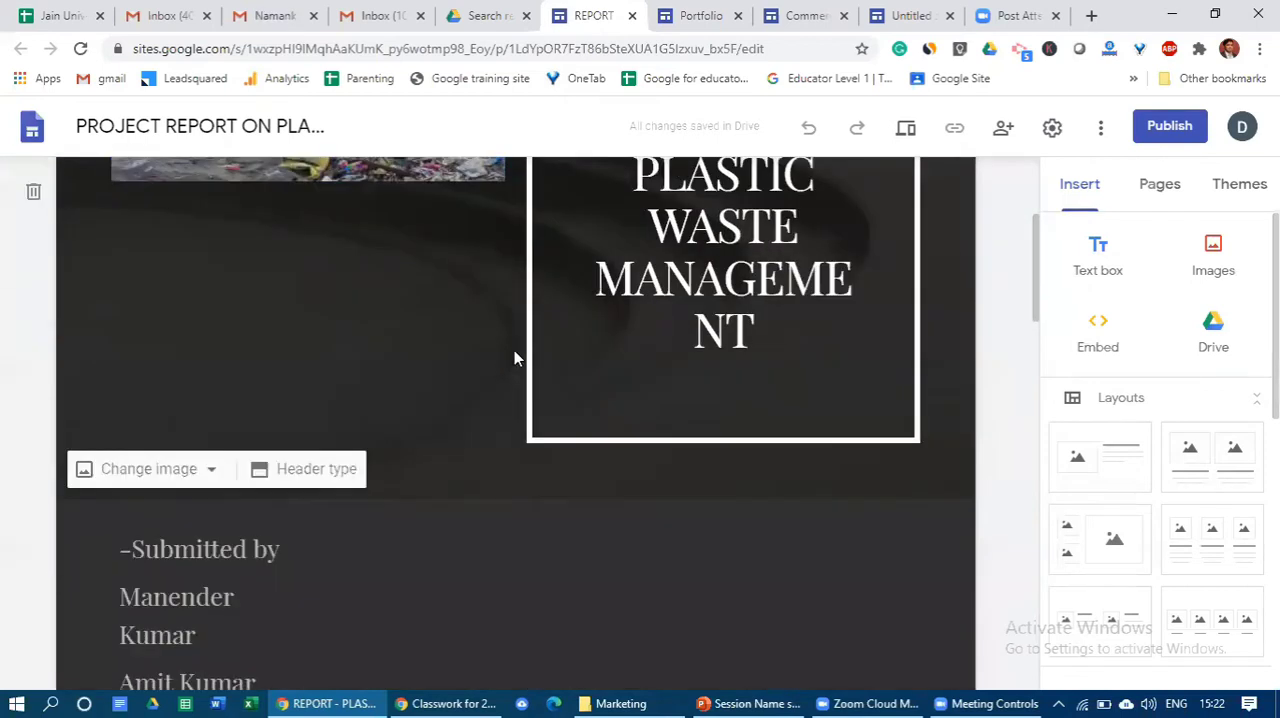
{"action": "scroll", "coordinate": [516, 357], "scroll_direction": "up", "scroll_amount": 3}
- View the report site's Our Work page and look through its video header and the two project component sections
{"action": "left_click", "coordinate": [638, 201]}
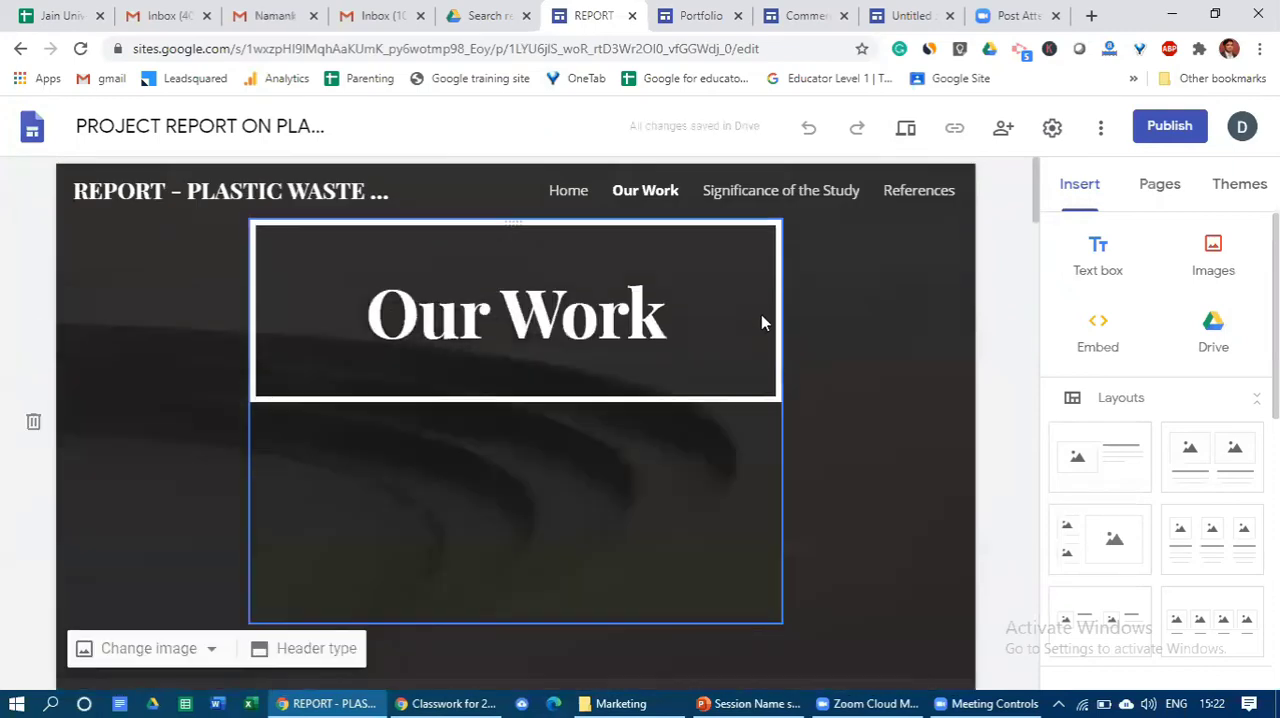
{"action": "scroll", "coordinate": [761, 314], "scroll_direction": "down", "scroll_amount": 3}
{"action": "scroll", "coordinate": [761, 320], "scroll_direction": "down", "scroll_amount": 3}
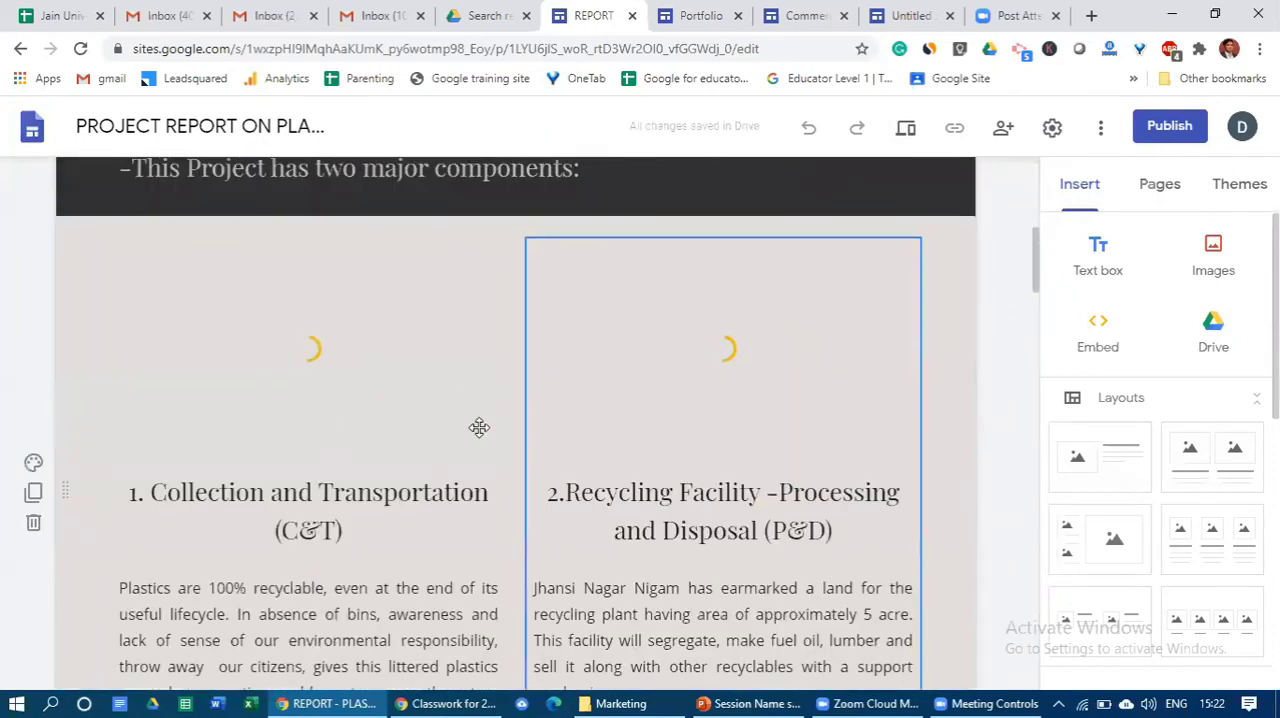
{"action": "scroll", "coordinate": [386, 474], "scroll_direction": "up", "scroll_amount": 1}
{"action": "scroll", "coordinate": [382, 474], "scroll_direction": "up", "scroll_amount": 5}
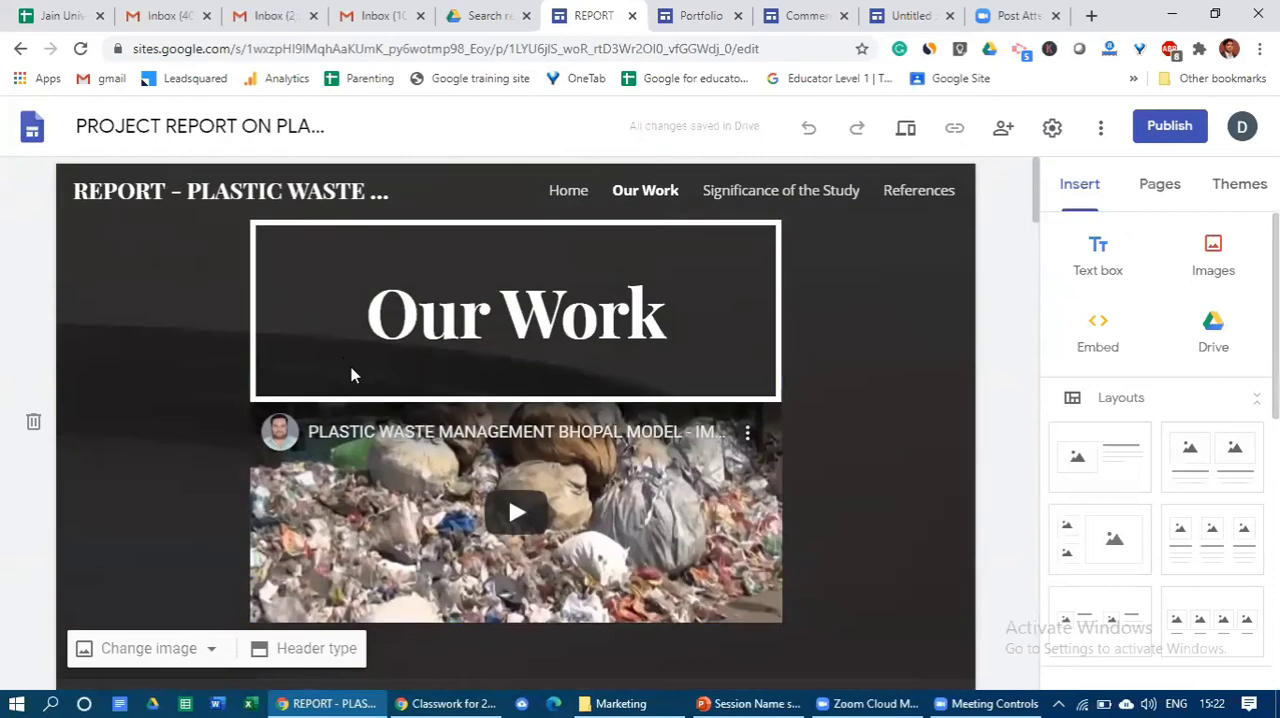
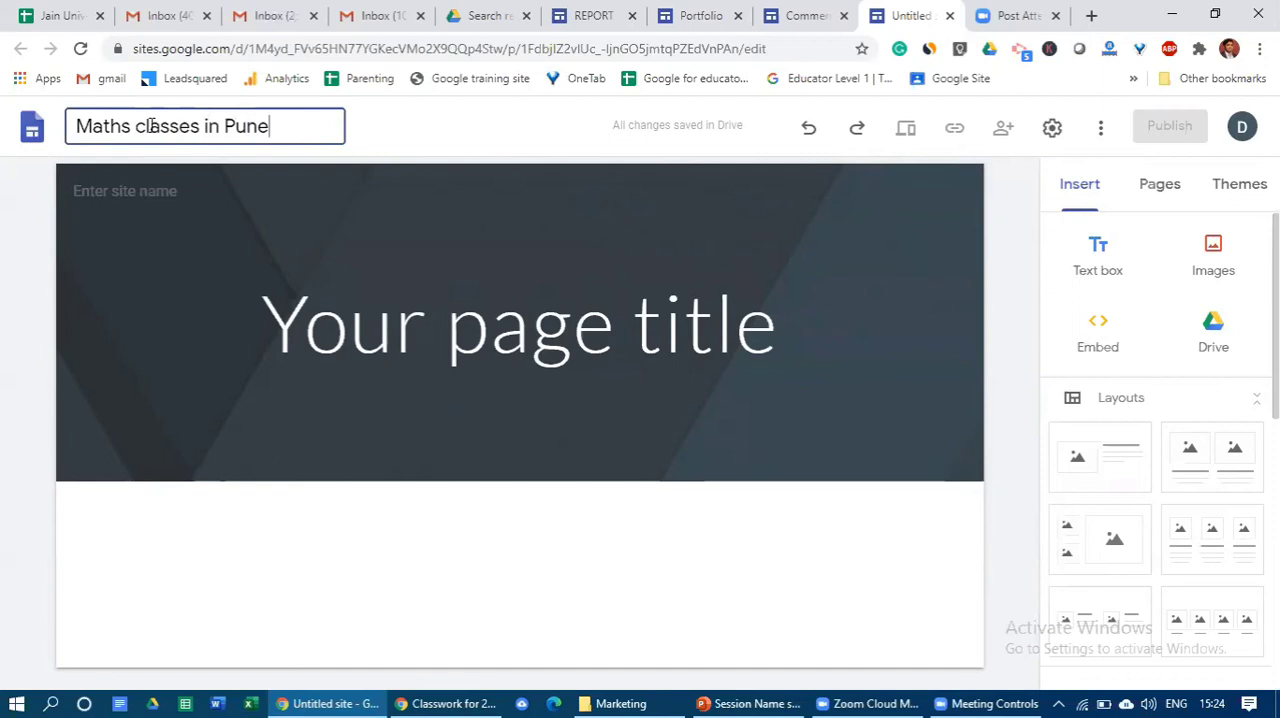
- Apply the site name Maths classes in Pune and replace the placeholder page title in the header with Maths Classes
{"action": "left_click_drag", "start_coordinate": [150, 126], "coordinate": [382, 343]}
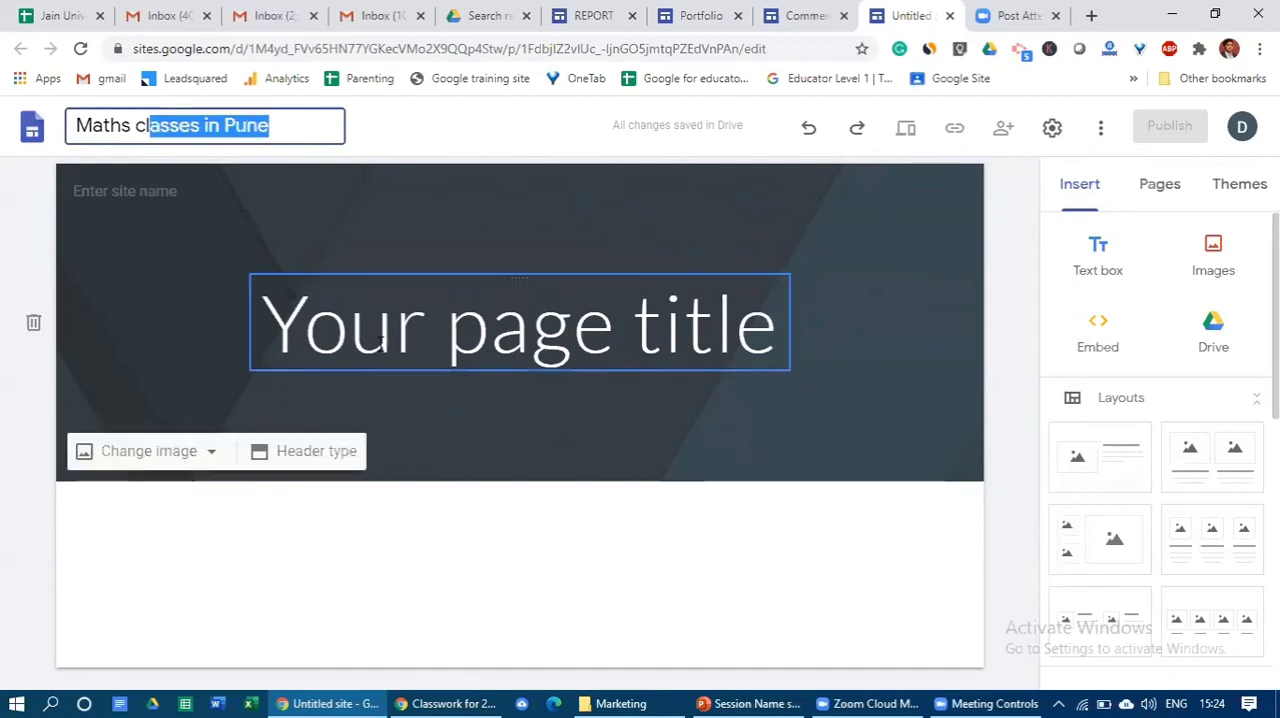
{"action": "left_click_drag", "start_coordinate": [768, 344], "coordinate": [283, 344]}
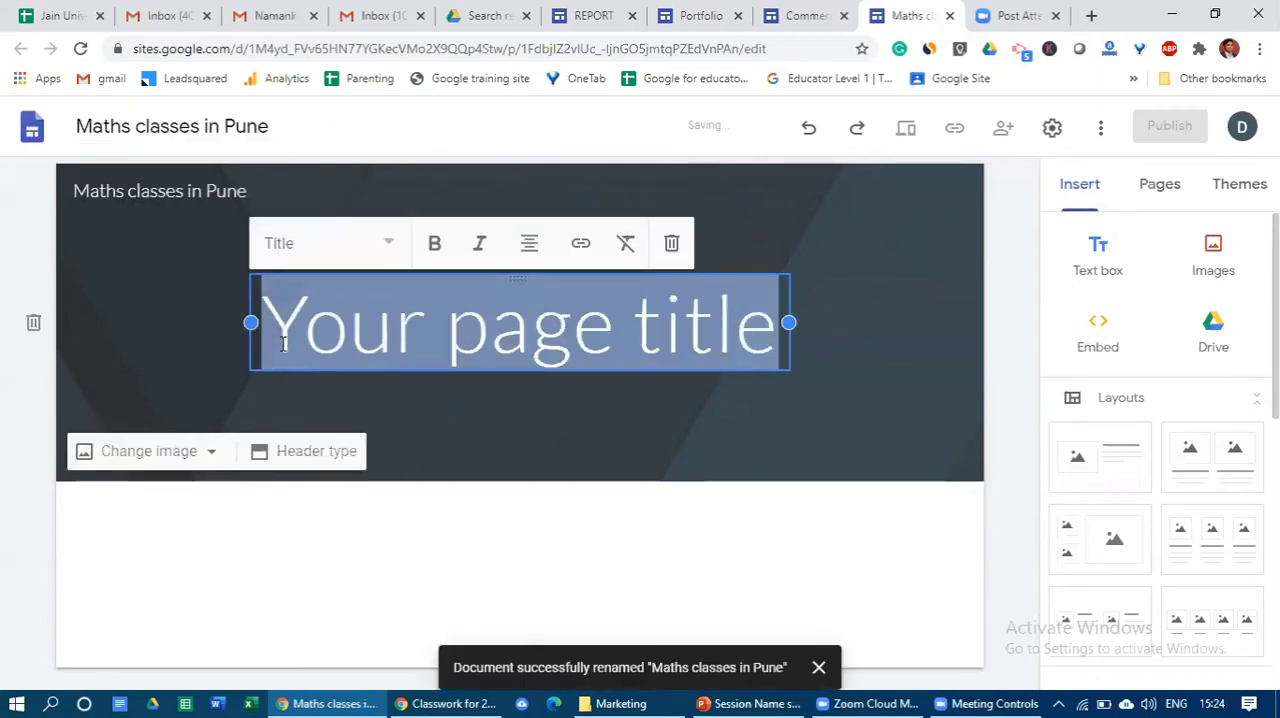
{"action": "type", "text": "Maths"}
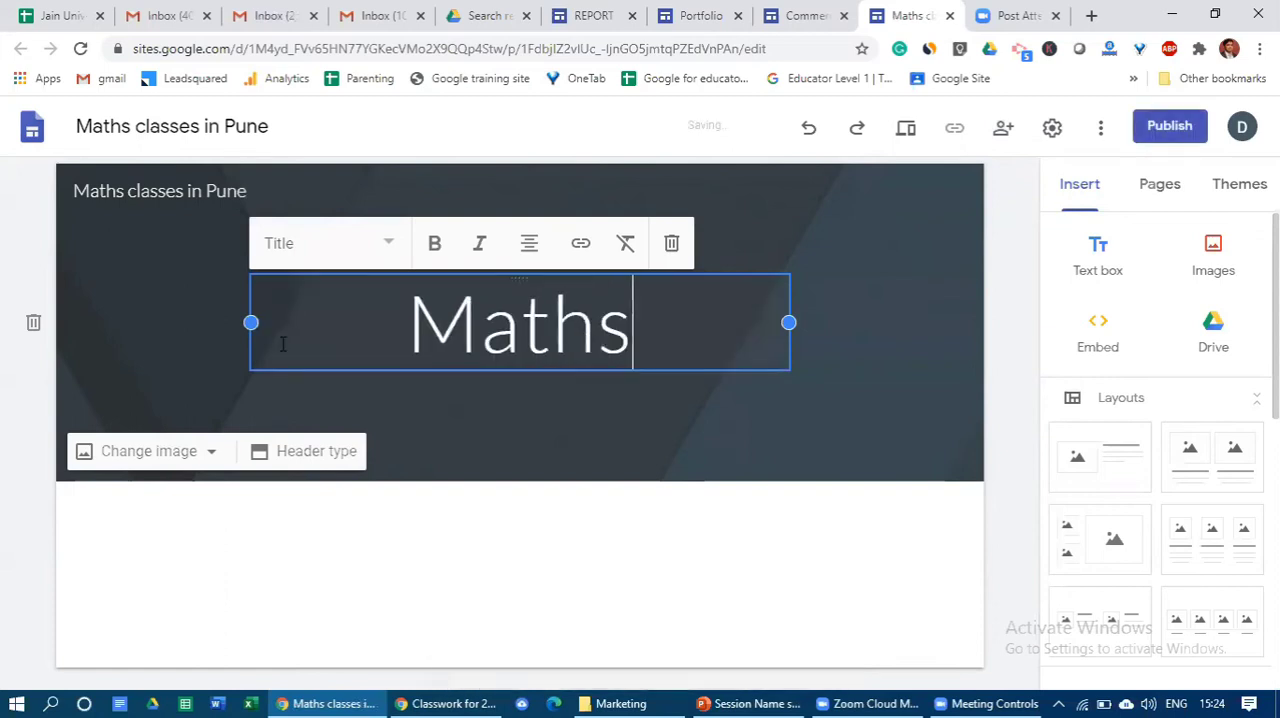
{"action": "type", "text": " Classes"}
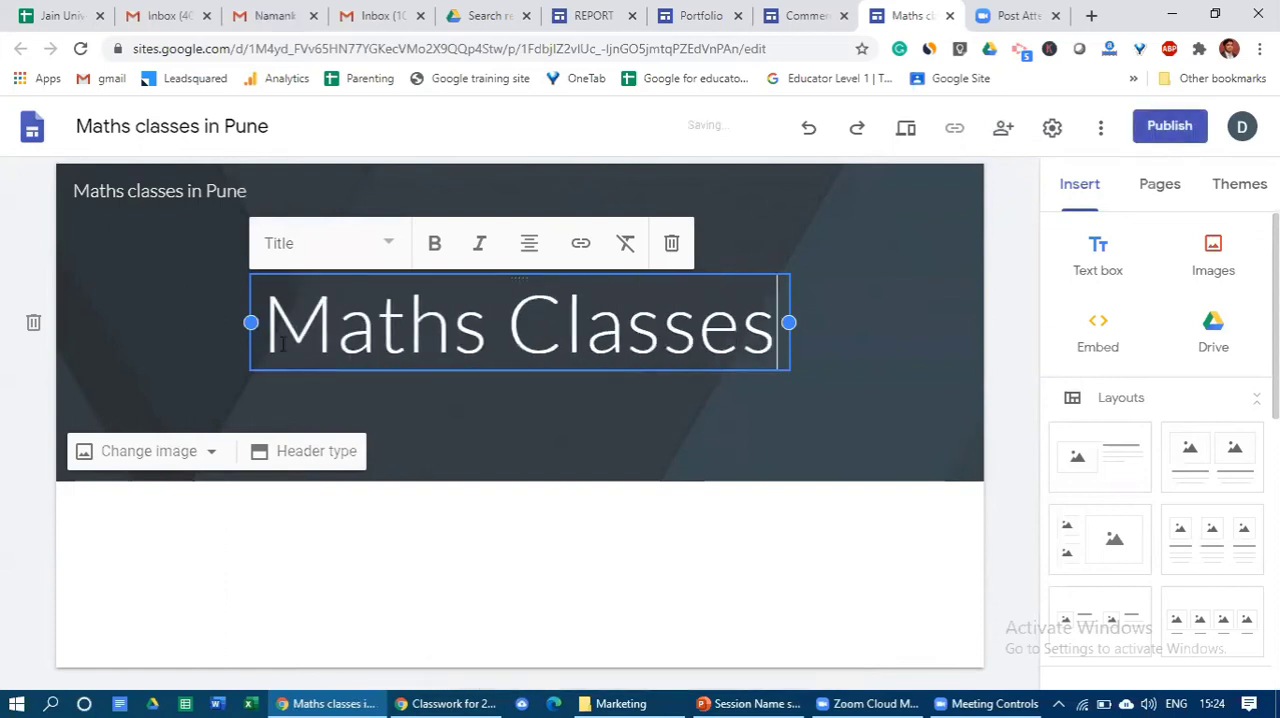
- Clear the header's page title and enter Maths Classes in it again
{"action": "left_click_drag", "start_coordinate": [778, 330], "coordinate": [180, 366]}
{"action": "key", "text": "BackSpace"}
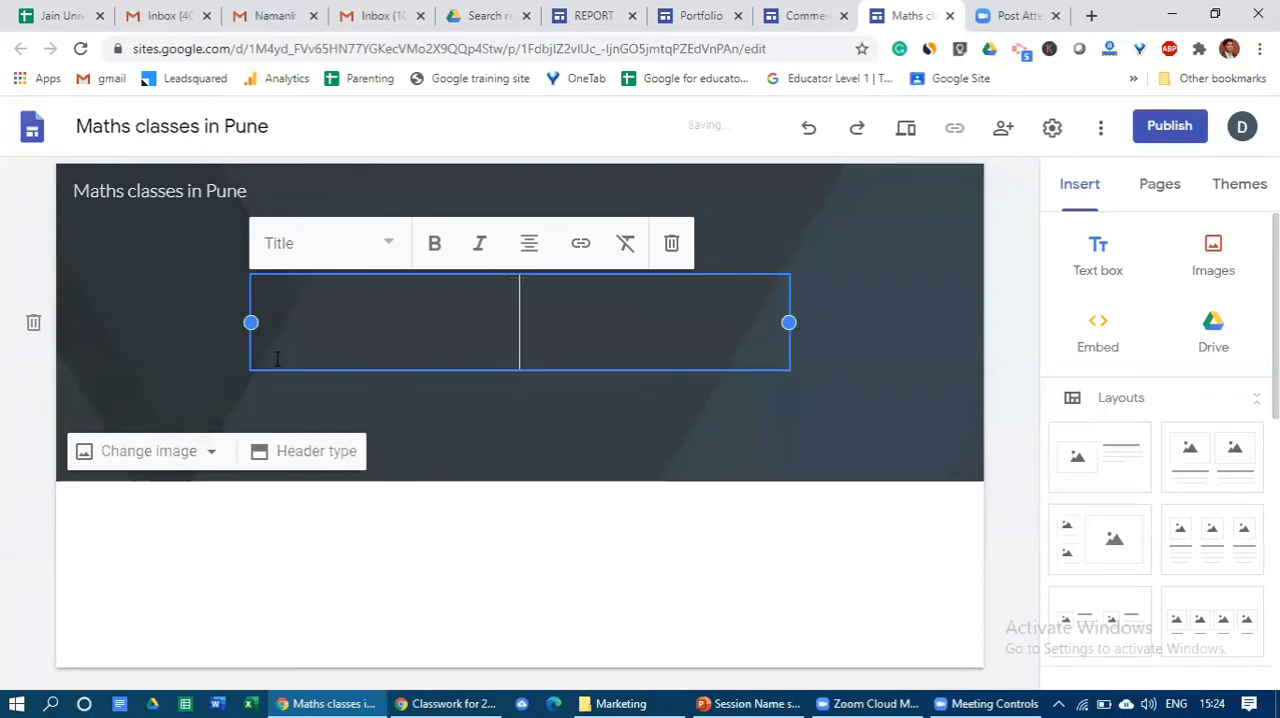
{"action": "left_click", "coordinate": [177, 356]}
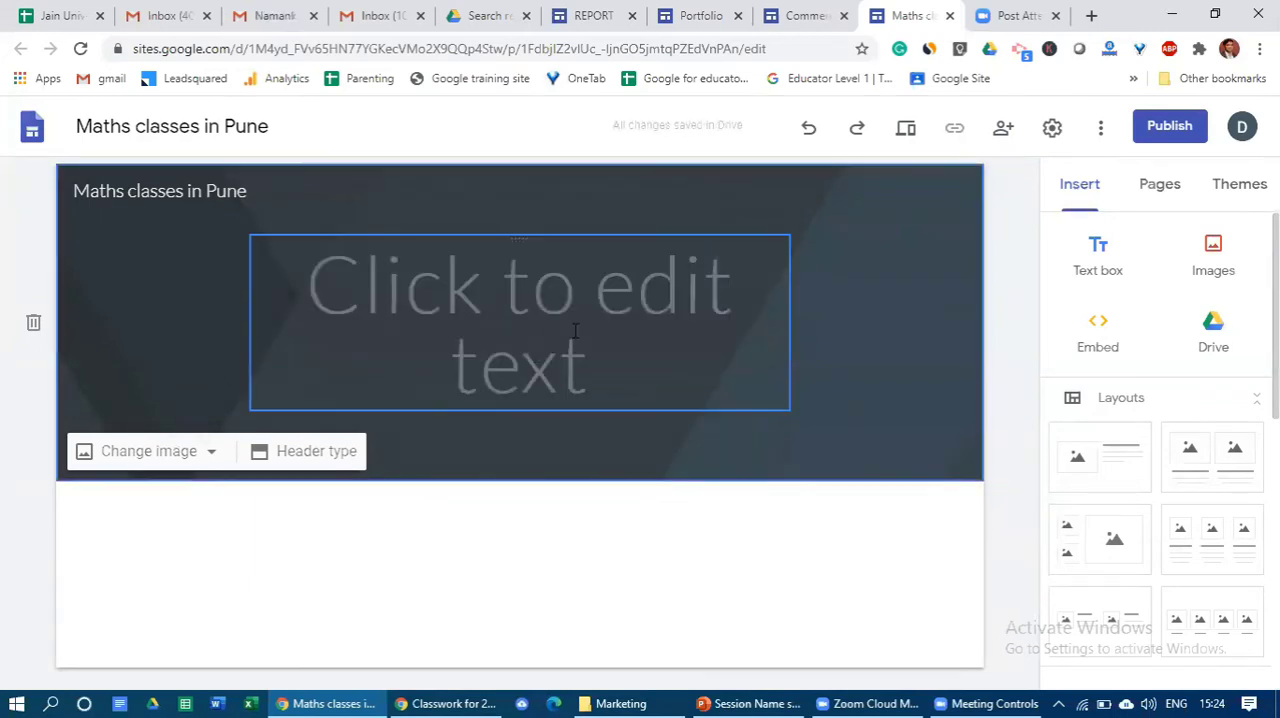
{"action": "left_click", "coordinate": [419, 297]}
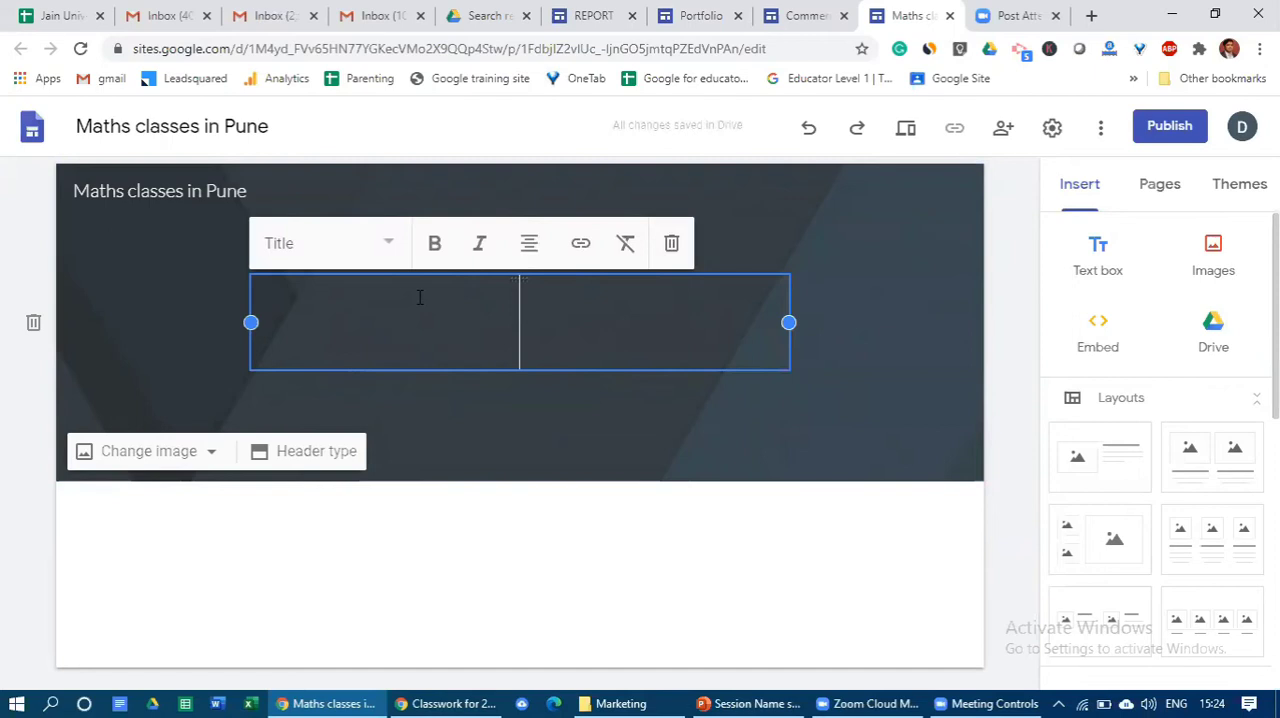
{"action": "type", "text": "Maths Classes"}
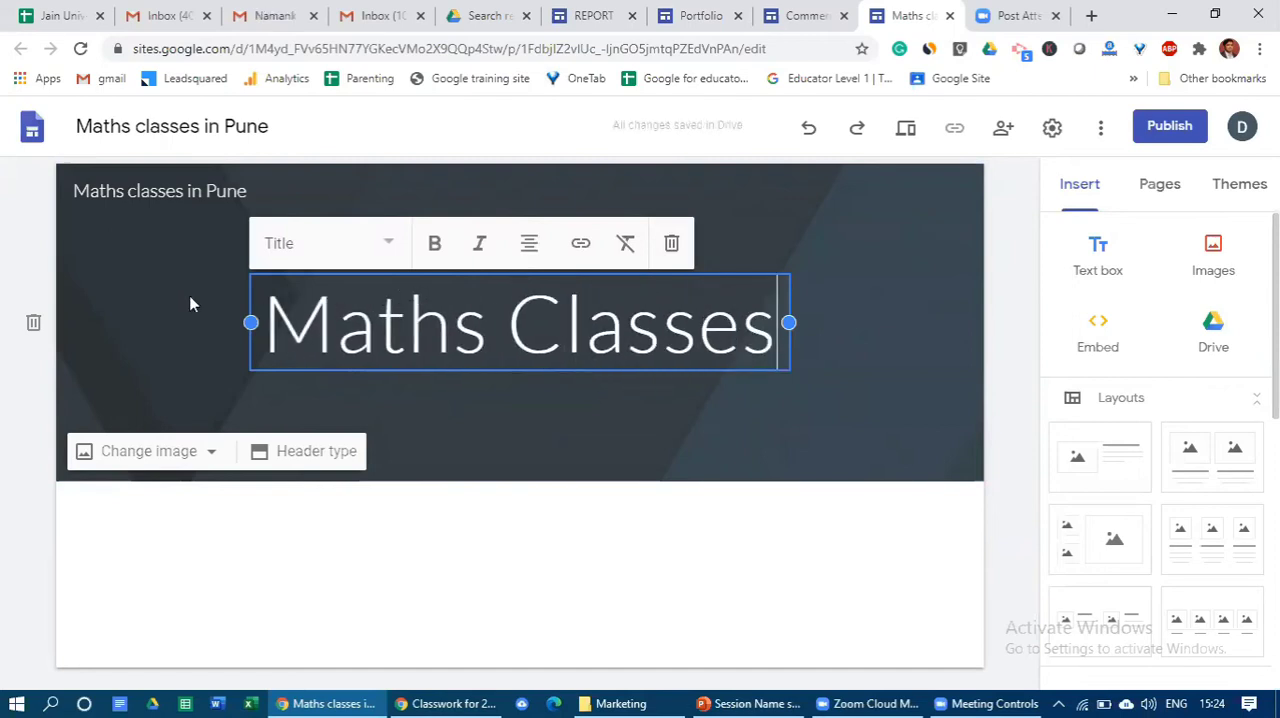
{"action": "left_click", "coordinate": [192, 304]}
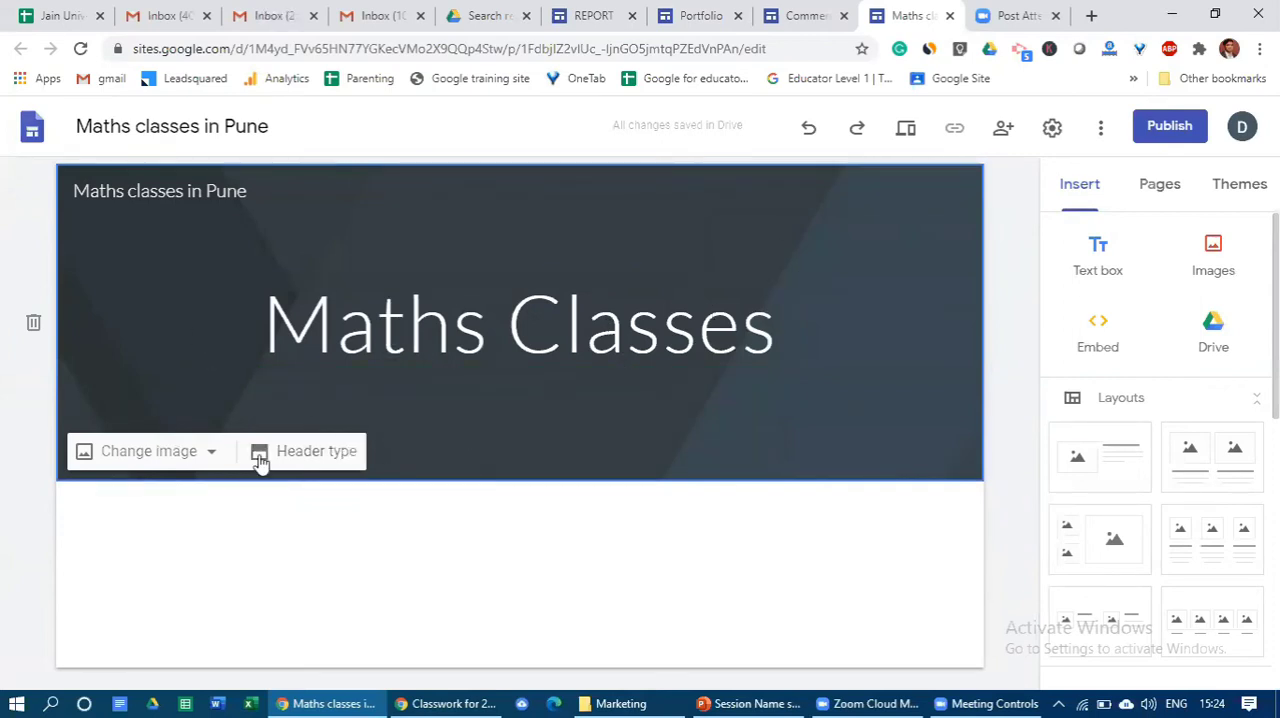
- Open the image selection for the header and look over the Gallery, By URL, Search, Your albums and Google Drive sources
{"action": "left_click", "coordinate": [155, 458]}
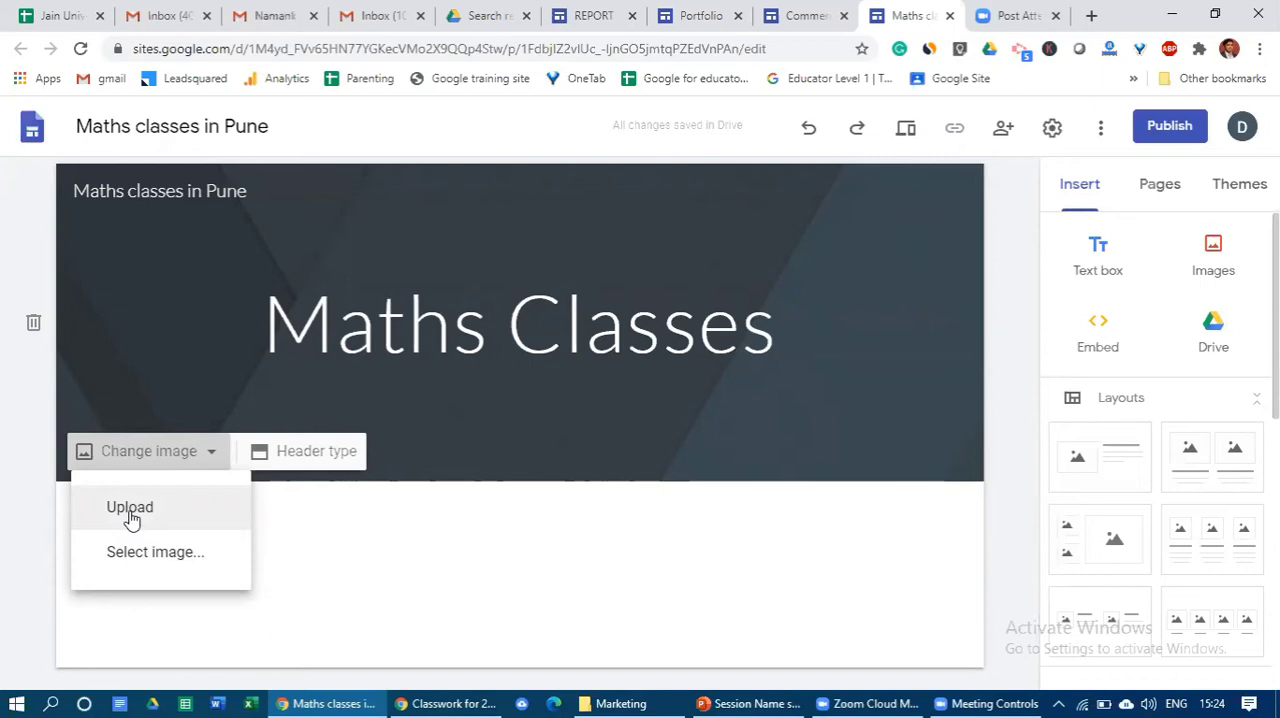
{"action": "left_click", "coordinate": [144, 567]}
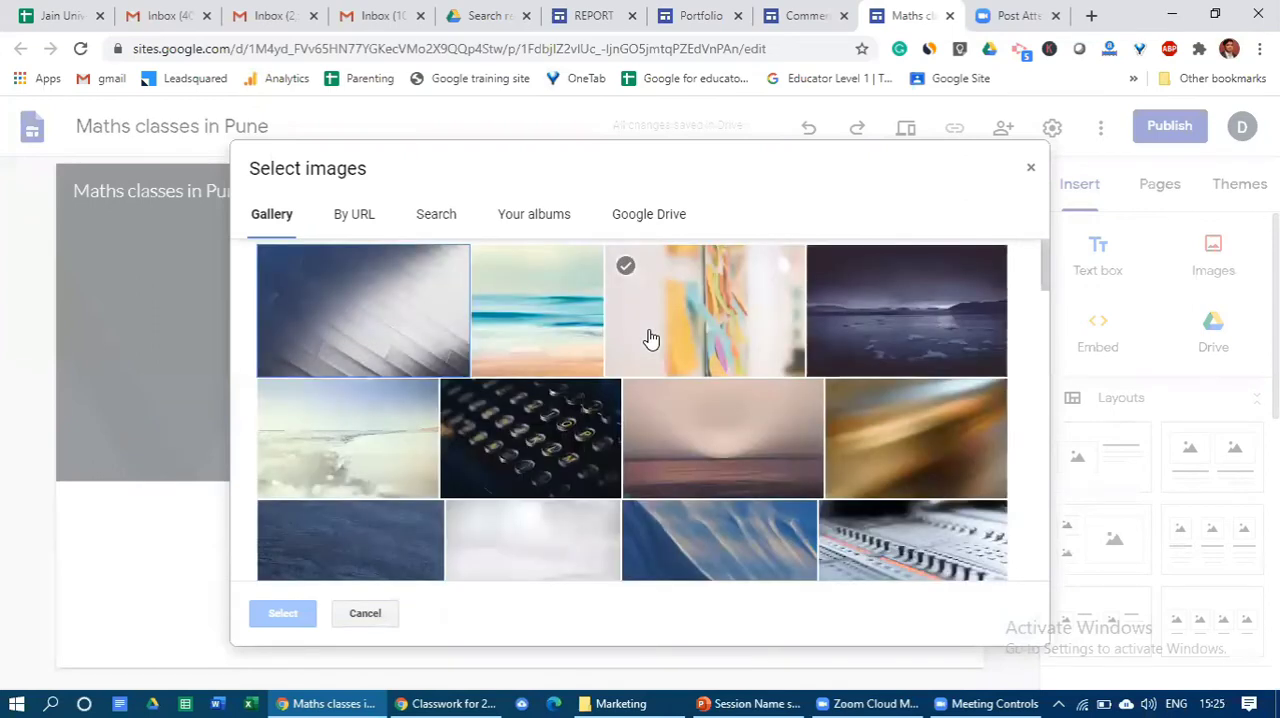
{"action": "left_click", "coordinate": [372, 220]}
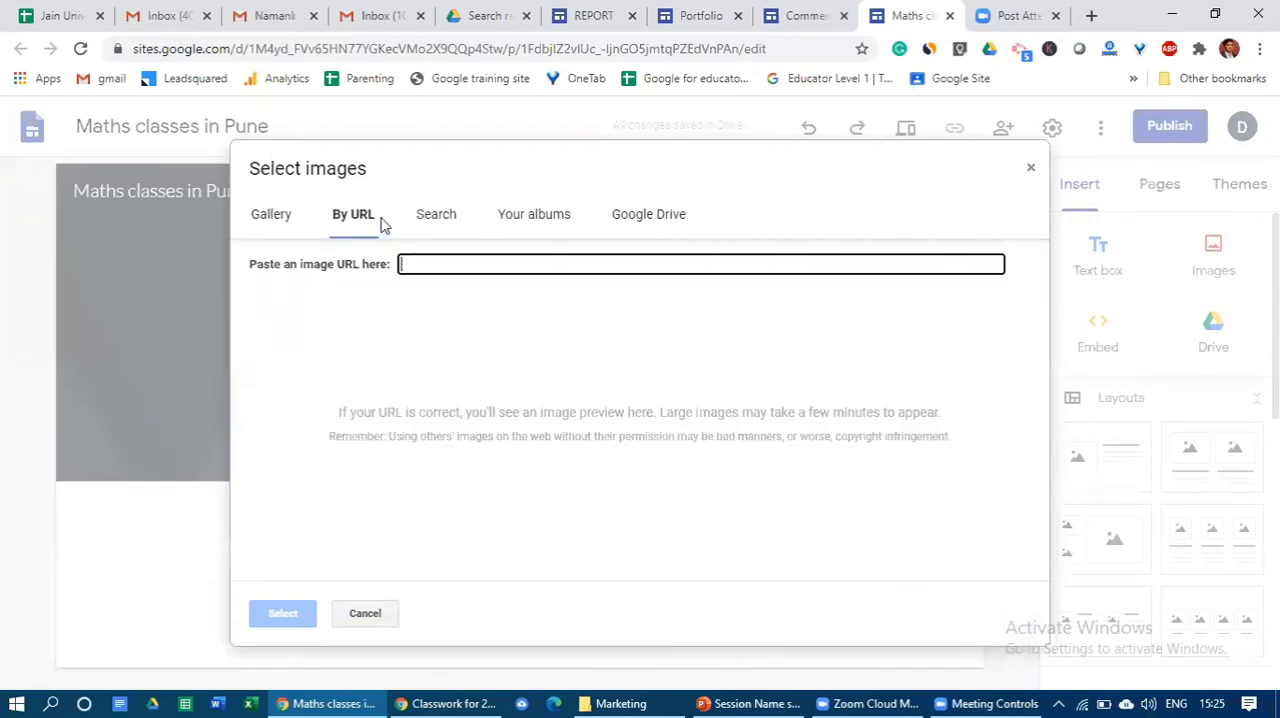
{"action": "left_click", "coordinate": [431, 221]}
{"action": "left_click", "coordinate": [278, 216]}
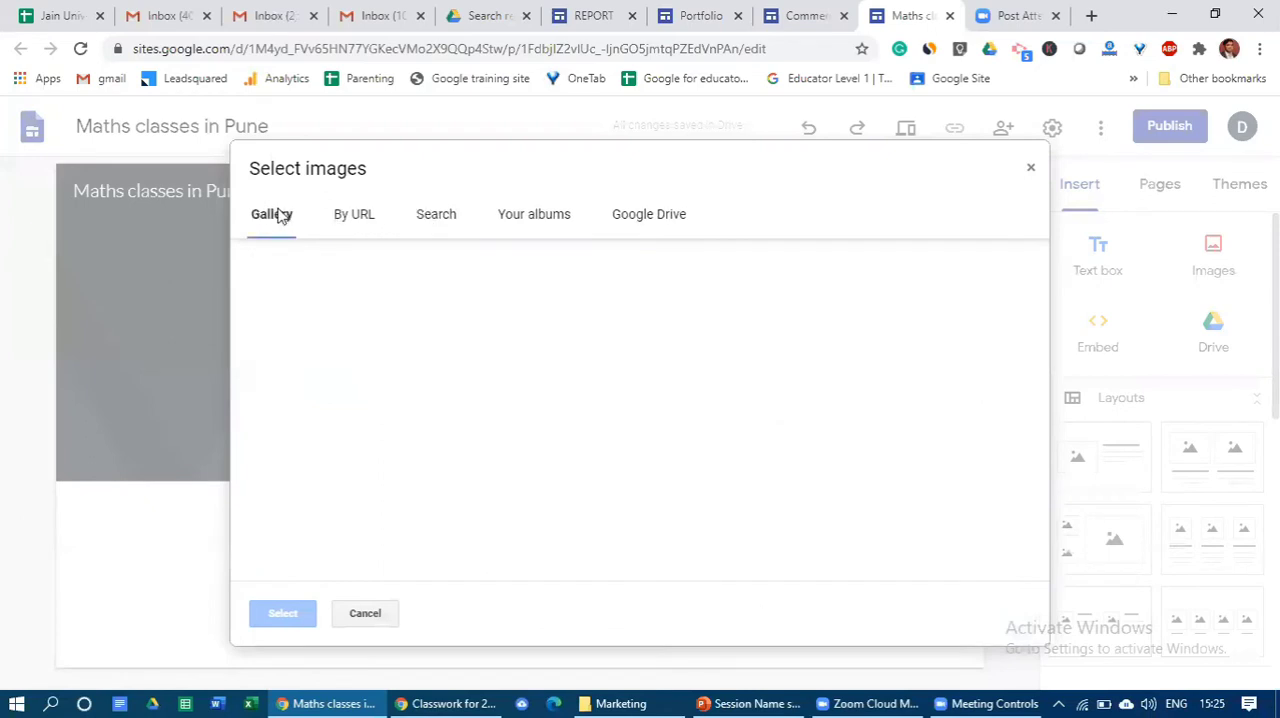
{"action": "left_click", "coordinate": [347, 228]}
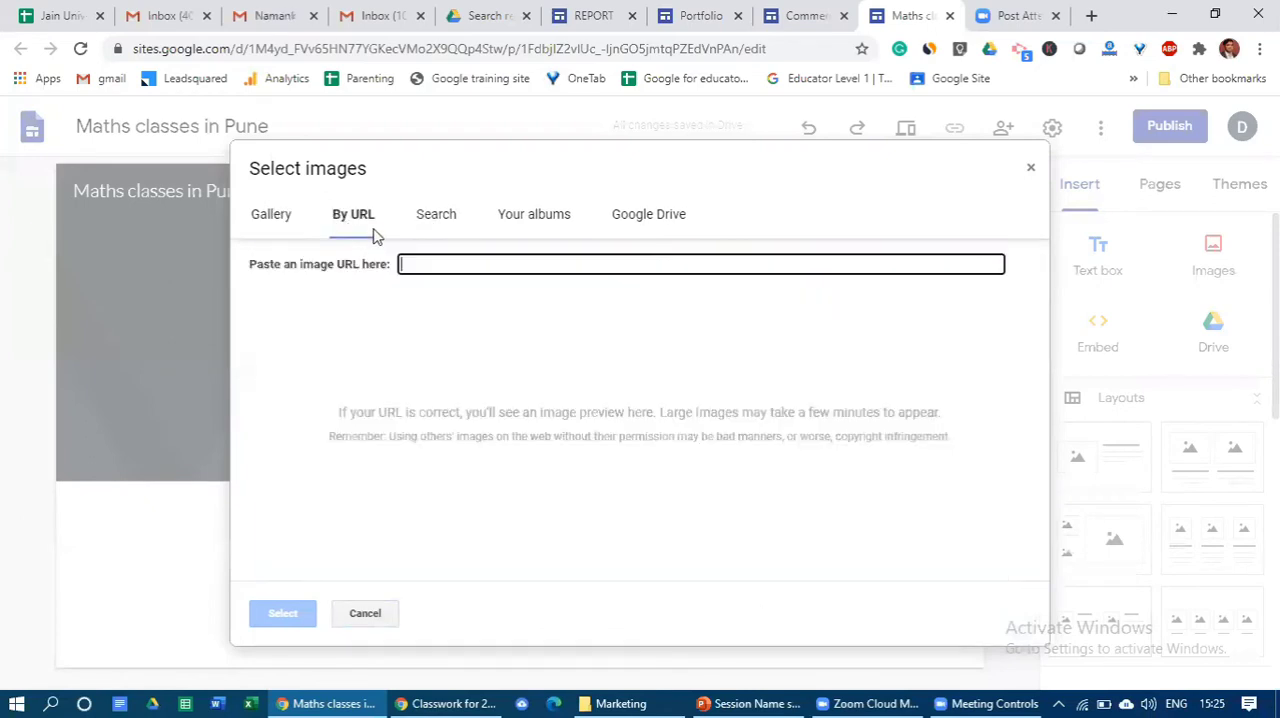
{"action": "left_click", "coordinate": [434, 232]}
{"action": "left_click", "coordinate": [505, 228]}
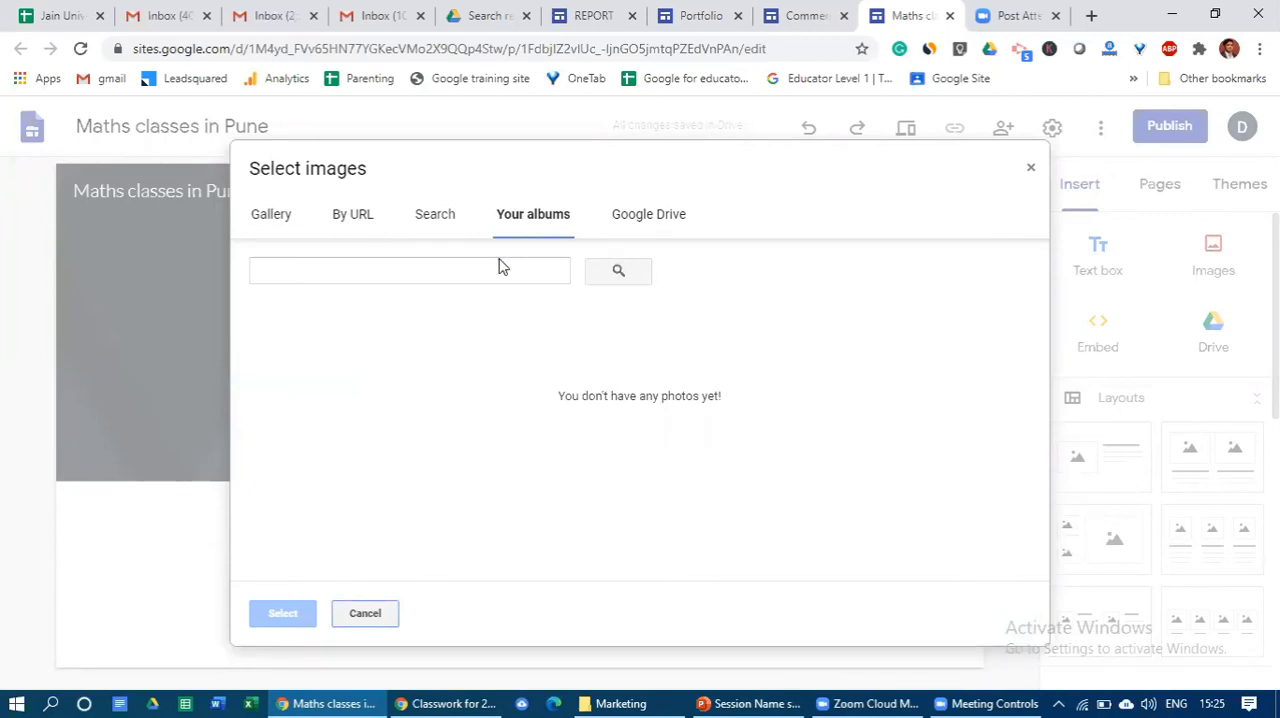
{"action": "left_click", "coordinate": [646, 221]}
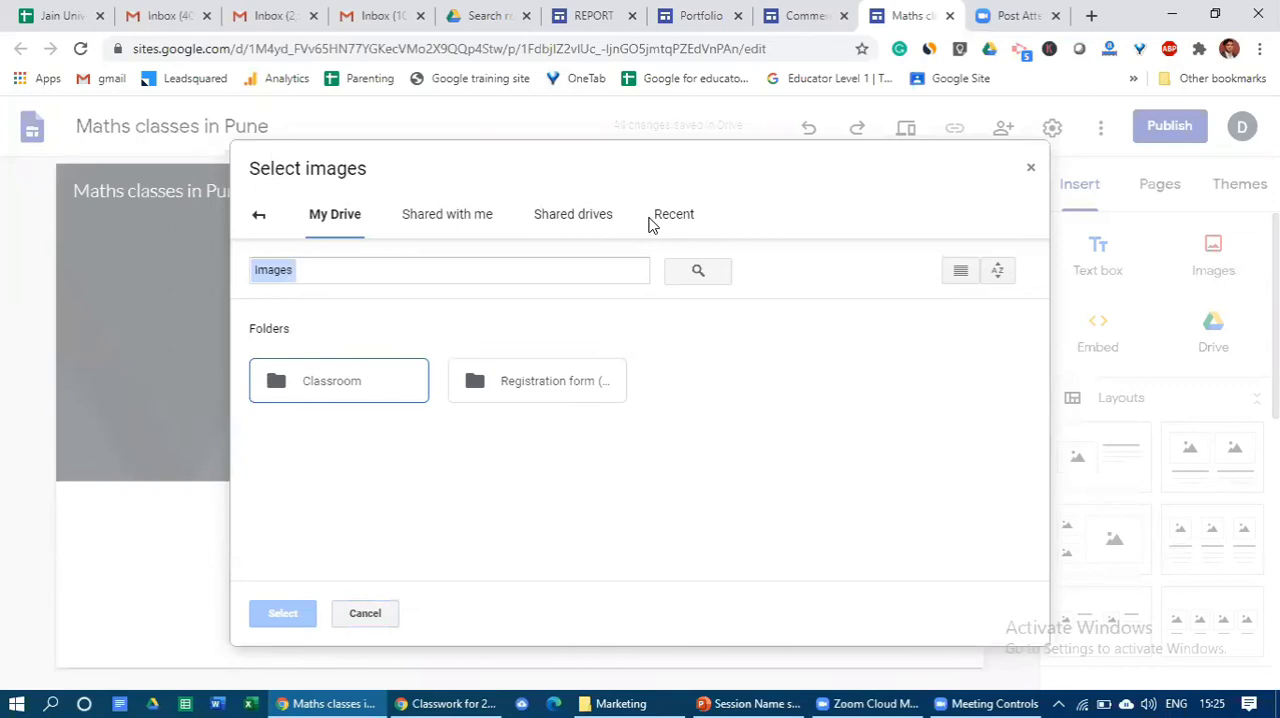
{"action": "left_click", "coordinate": [258, 215]}
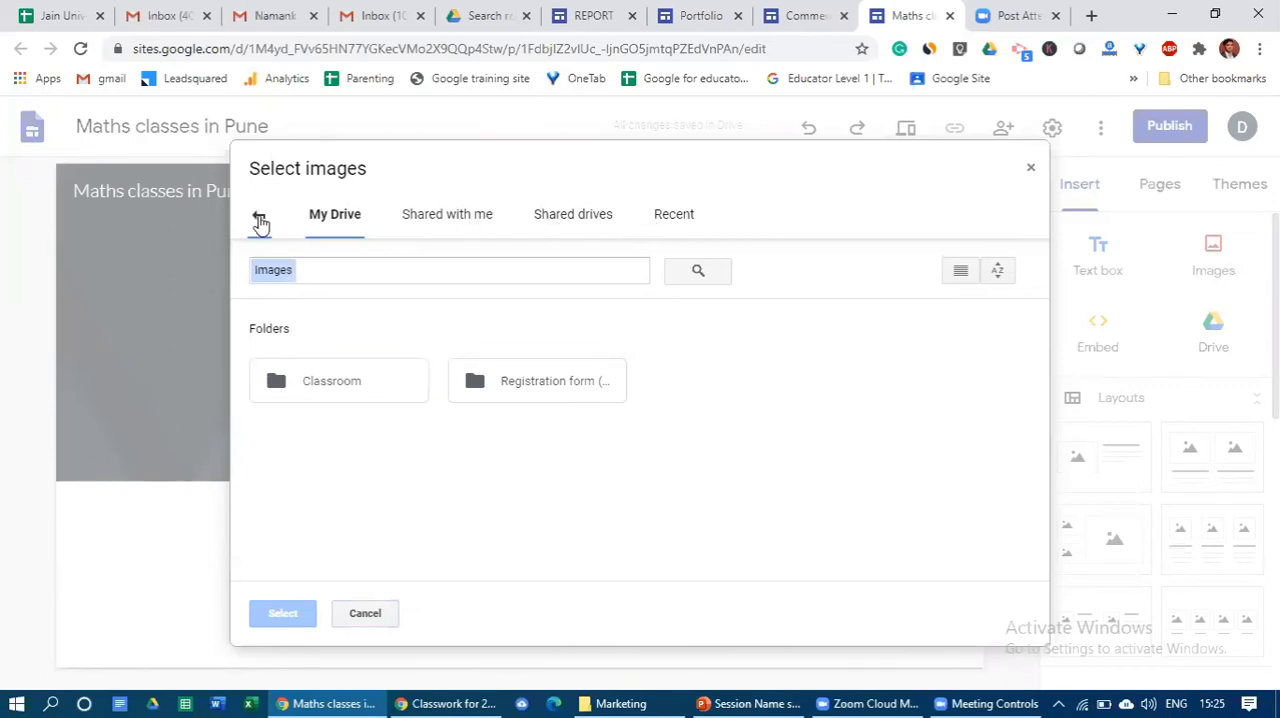
- Search Google for header images of "teaching maths" and look through the results
{"action": "left_click", "coordinate": [443, 221]}
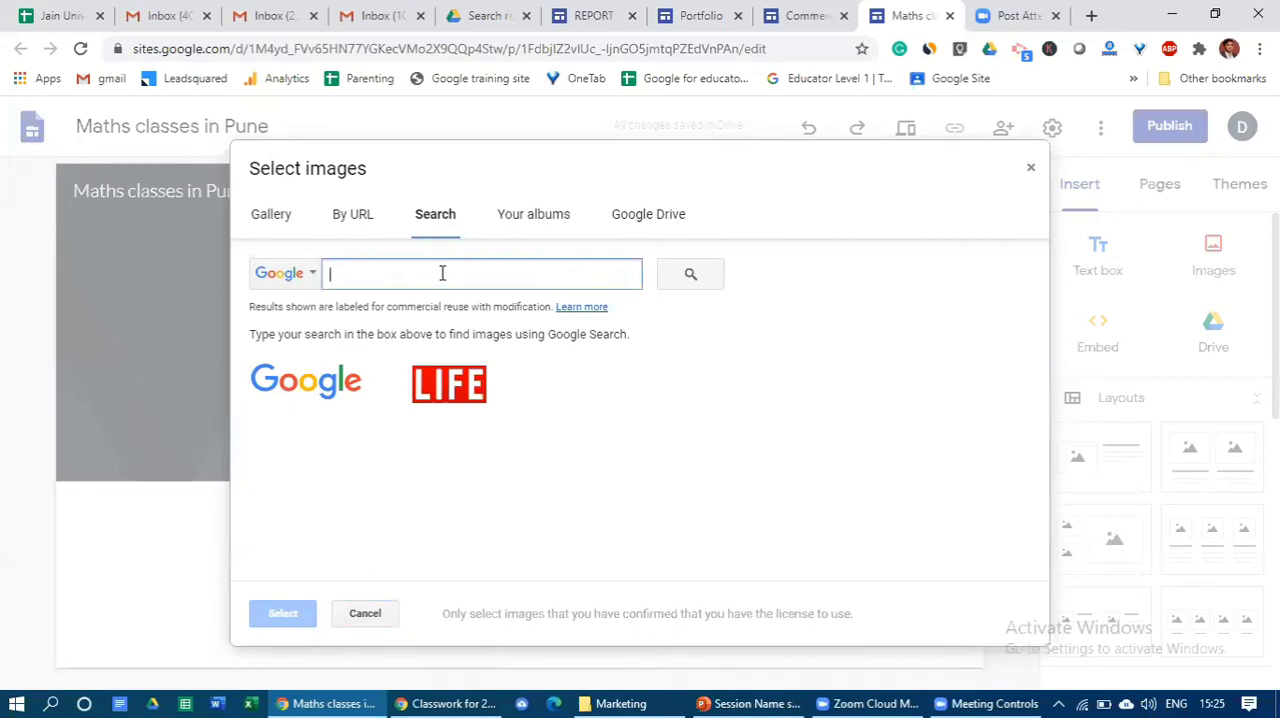
{"action": "type", "text": "teaching maths"}
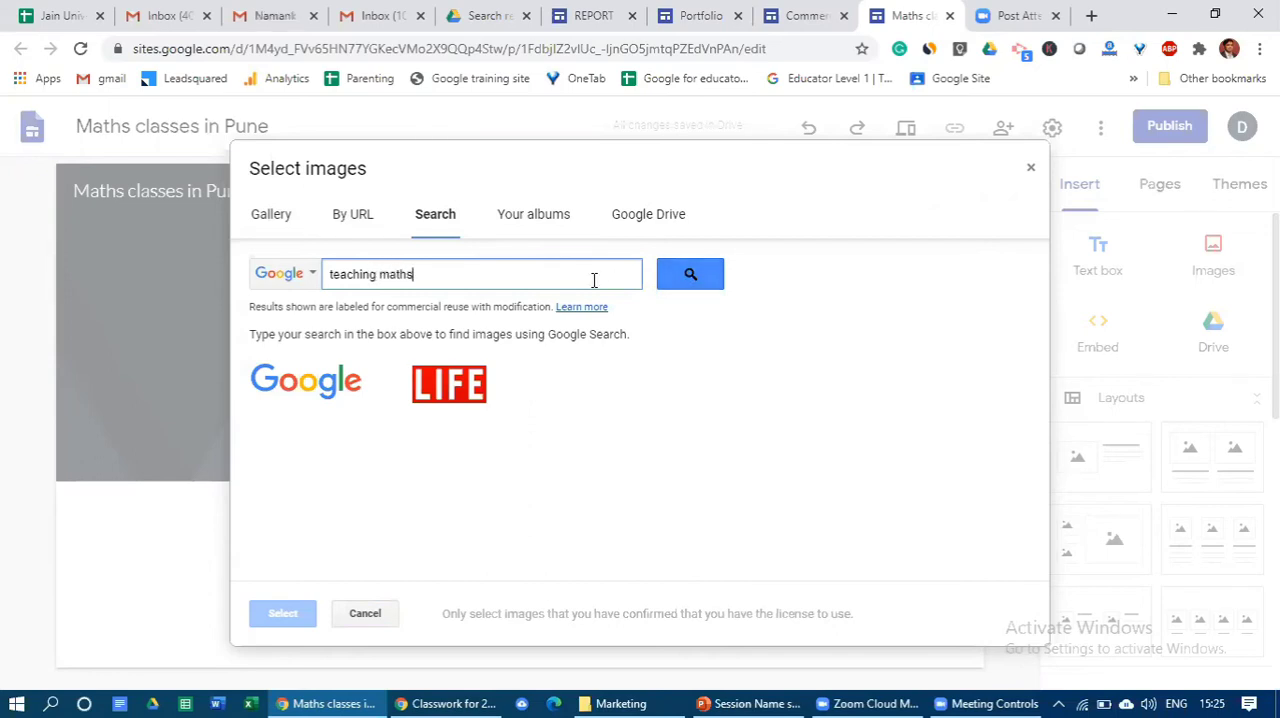
{"action": "left_click", "coordinate": [692, 277]}
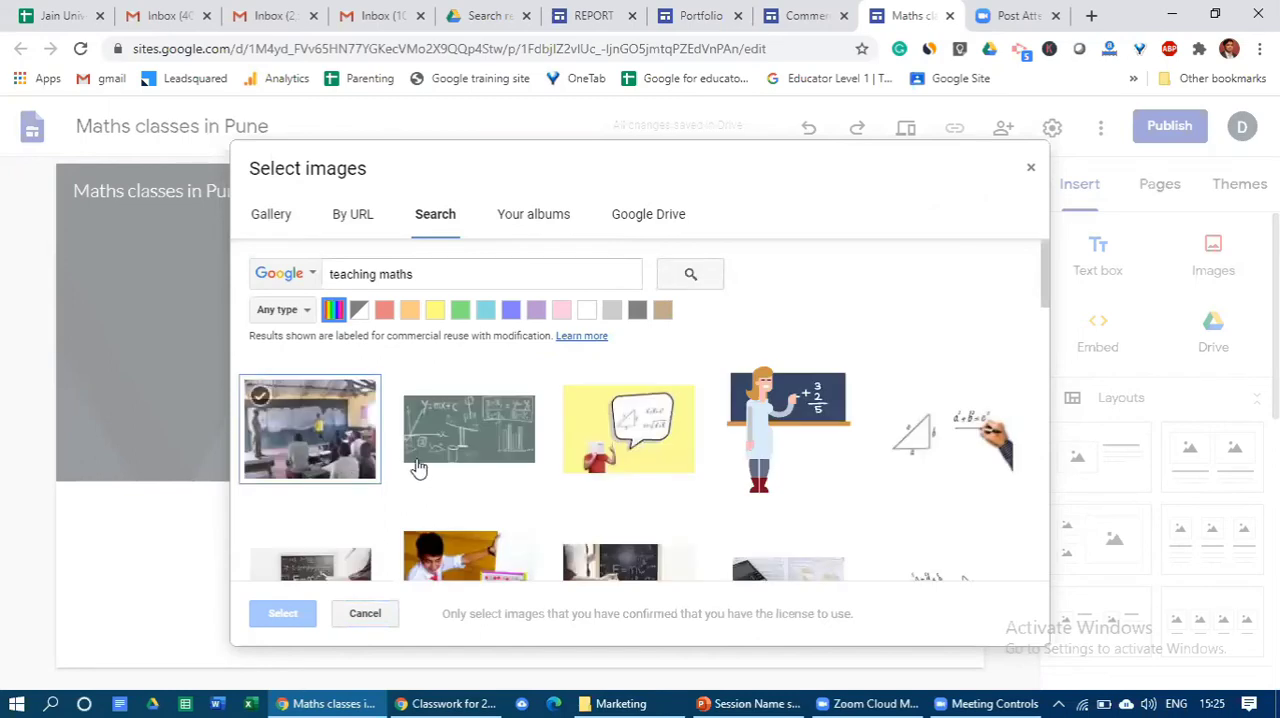
{"action": "scroll", "coordinate": [575, 415], "scroll_direction": "down", "scroll_amount": 2}
{"action": "scroll", "coordinate": [588, 442], "scroll_direction": "down", "scroll_amount": 2}
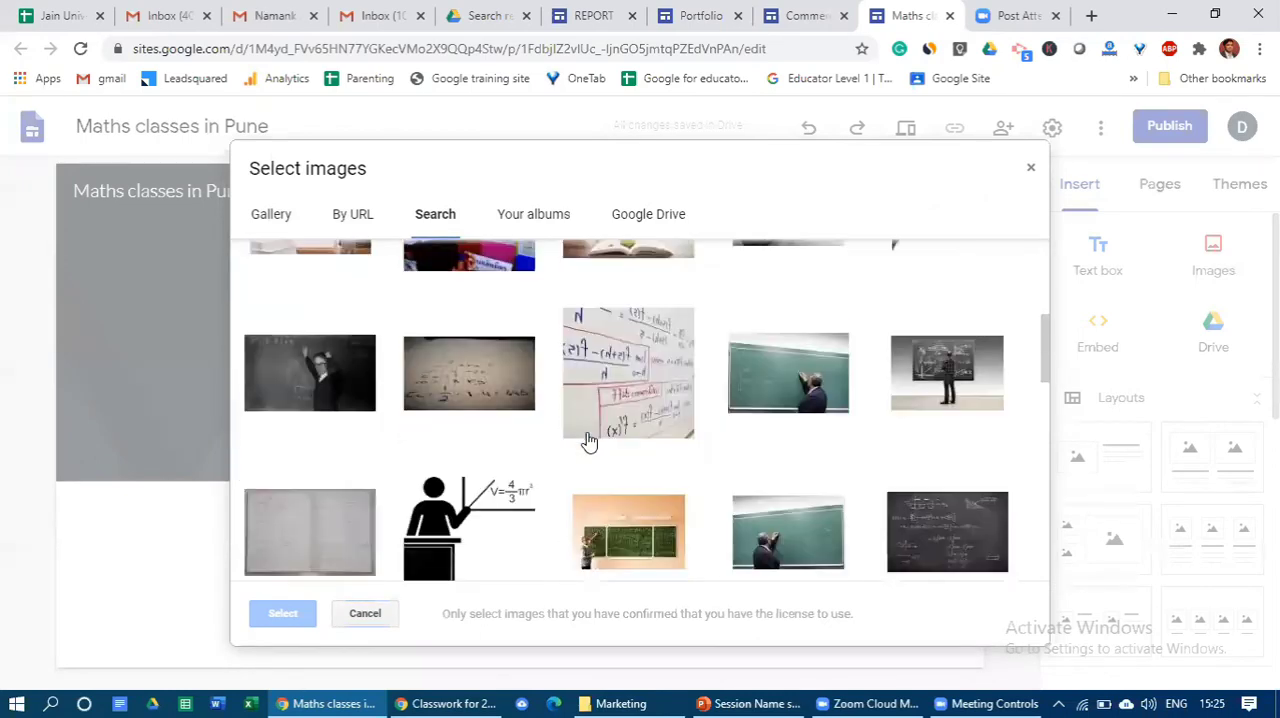
{"action": "scroll", "coordinate": [588, 442], "scroll_direction": "down", "scroll_amount": 1}
{"action": "scroll", "coordinate": [588, 442], "scroll_direction": "down", "scroll_amount": 4}
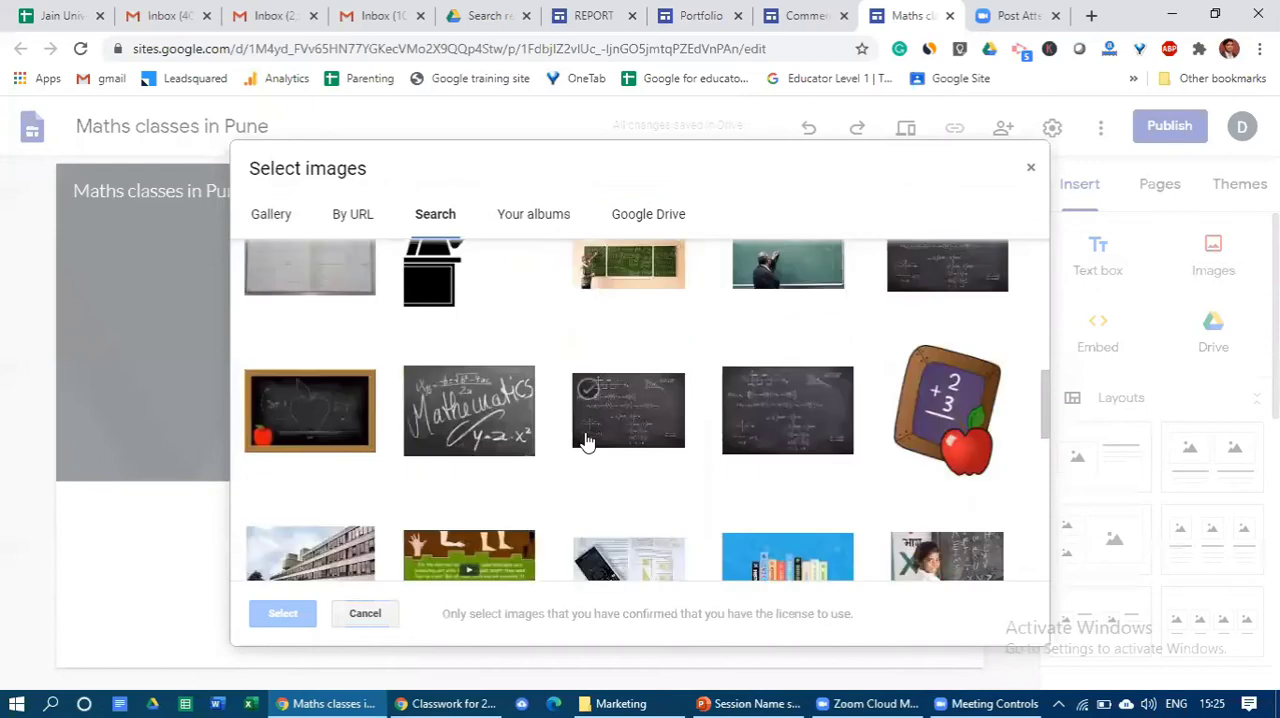
{"action": "scroll", "coordinate": [588, 442], "scroll_direction": "down", "scroll_amount": 1}
{"action": "scroll", "coordinate": [588, 442], "scroll_direction": "down", "scroll_amount": 5}
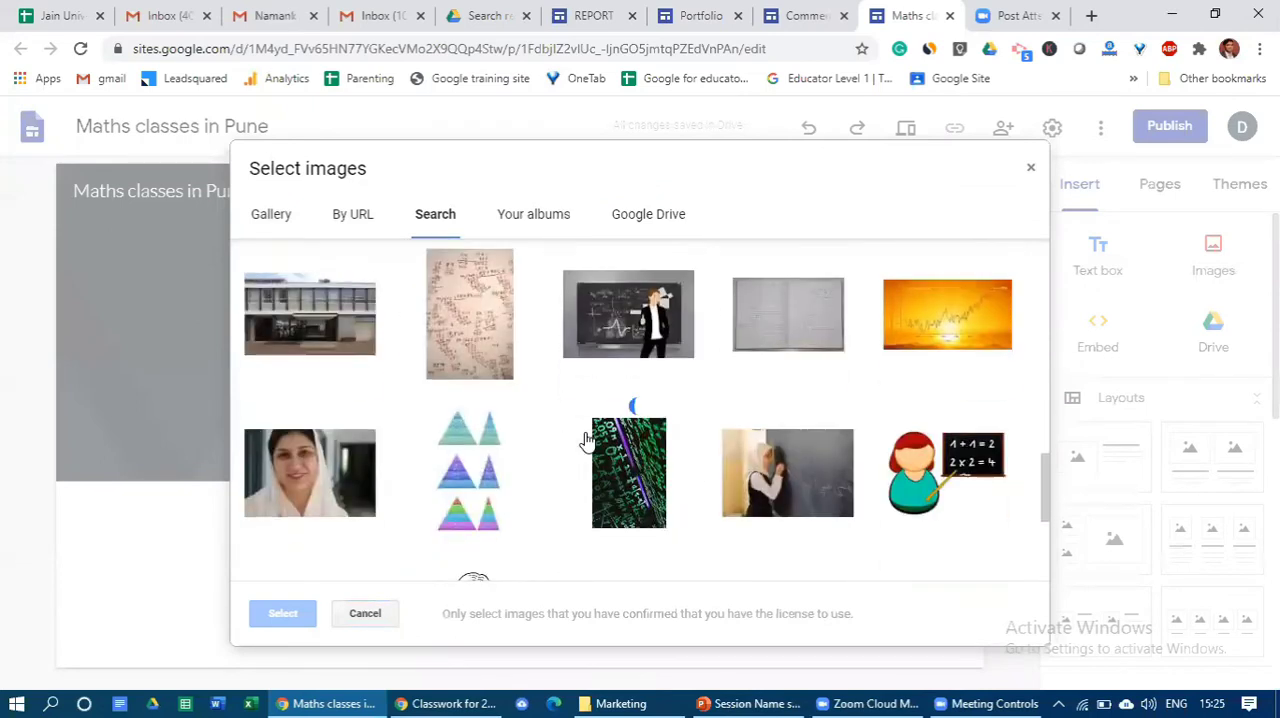
{"action": "scroll", "coordinate": [588, 442], "scroll_direction": "up", "scroll_amount": 10}
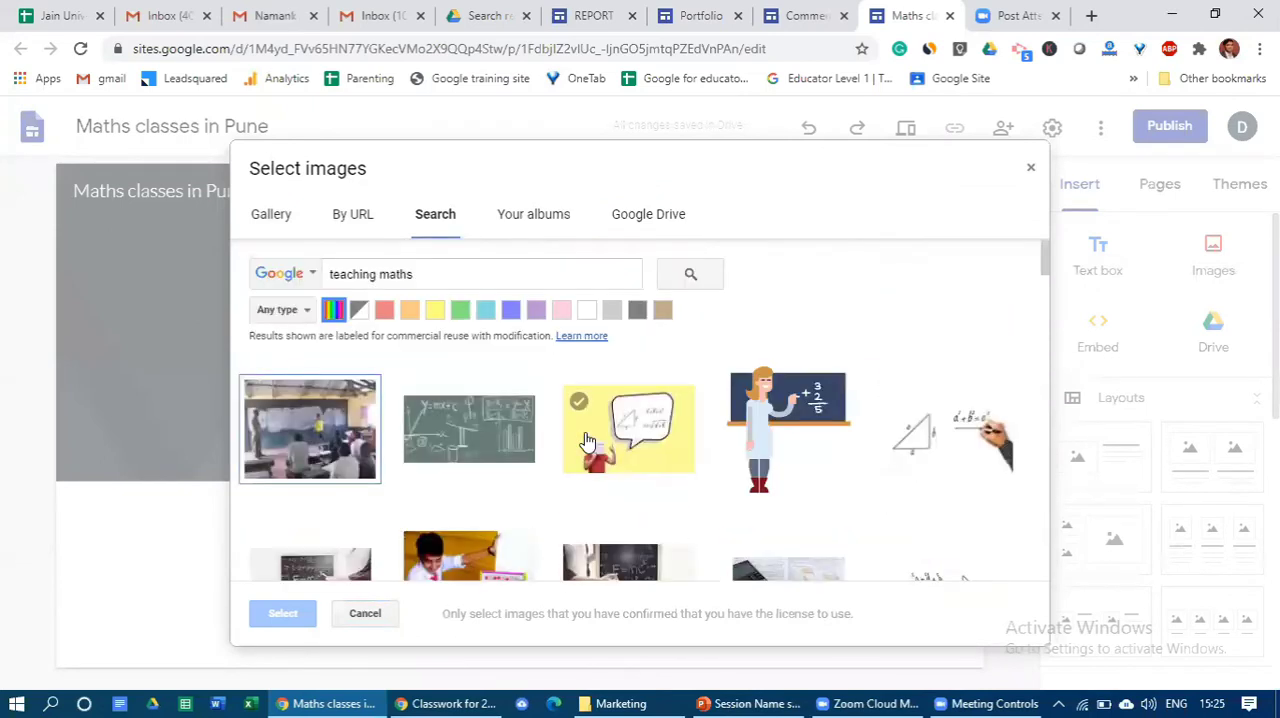
- Shorten the image search term to "teaching" and run the search again
{"action": "left_click", "coordinate": [457, 278]}
{"action": "key", "text": "BackSpace"}
{"action": "key", "text": "BackSpace"}
{"action": "key", "text": "BackSpace"}
{"action": "key", "text": "BackSpace"}
{"action": "key", "text": "BackSpace"}
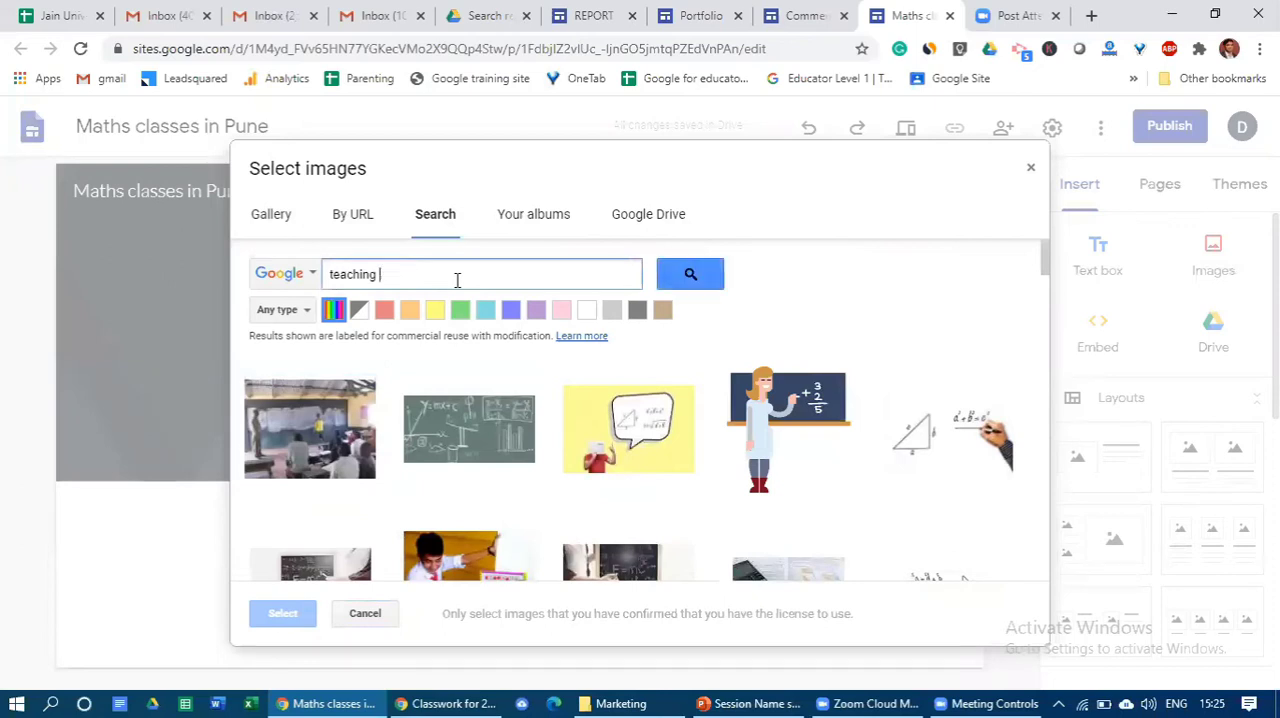
{"action": "key", "text": "Return"}
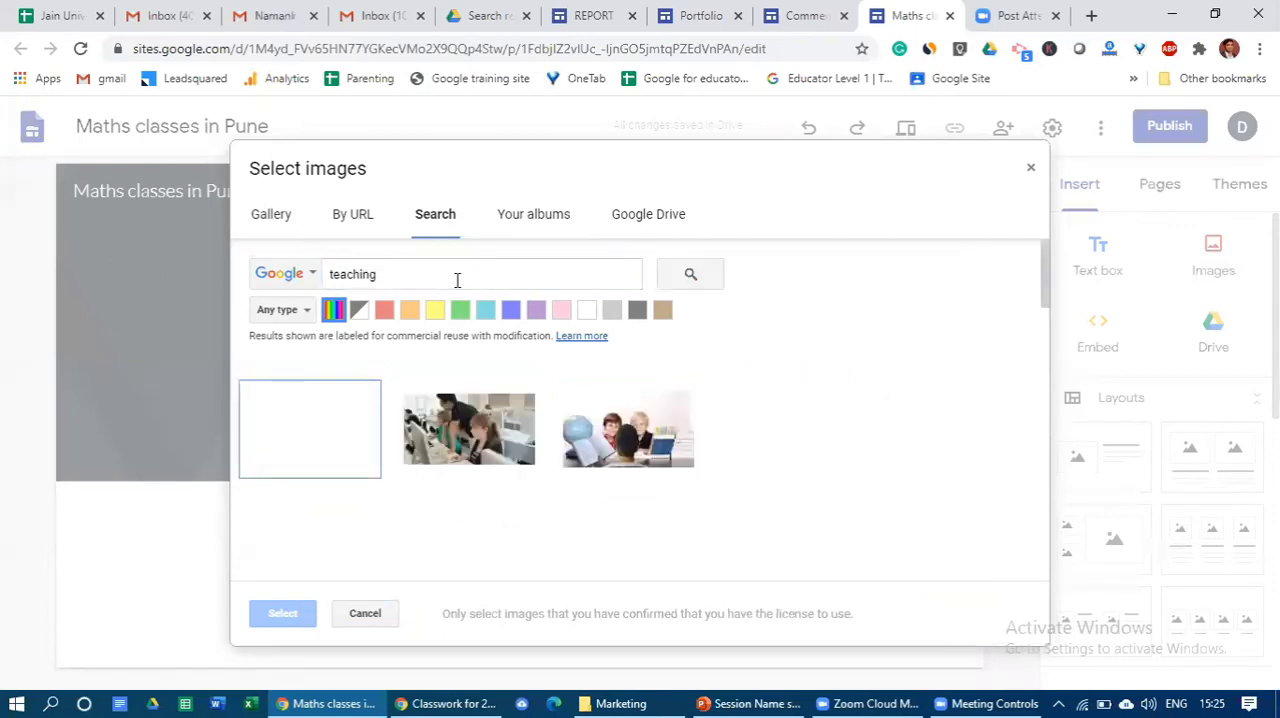
- Set the photo of schoolchildren in dark blue sweaters sitting with their teacher as the header image
{"action": "scroll", "coordinate": [654, 486], "scroll_direction": "down", "scroll_amount": 1}
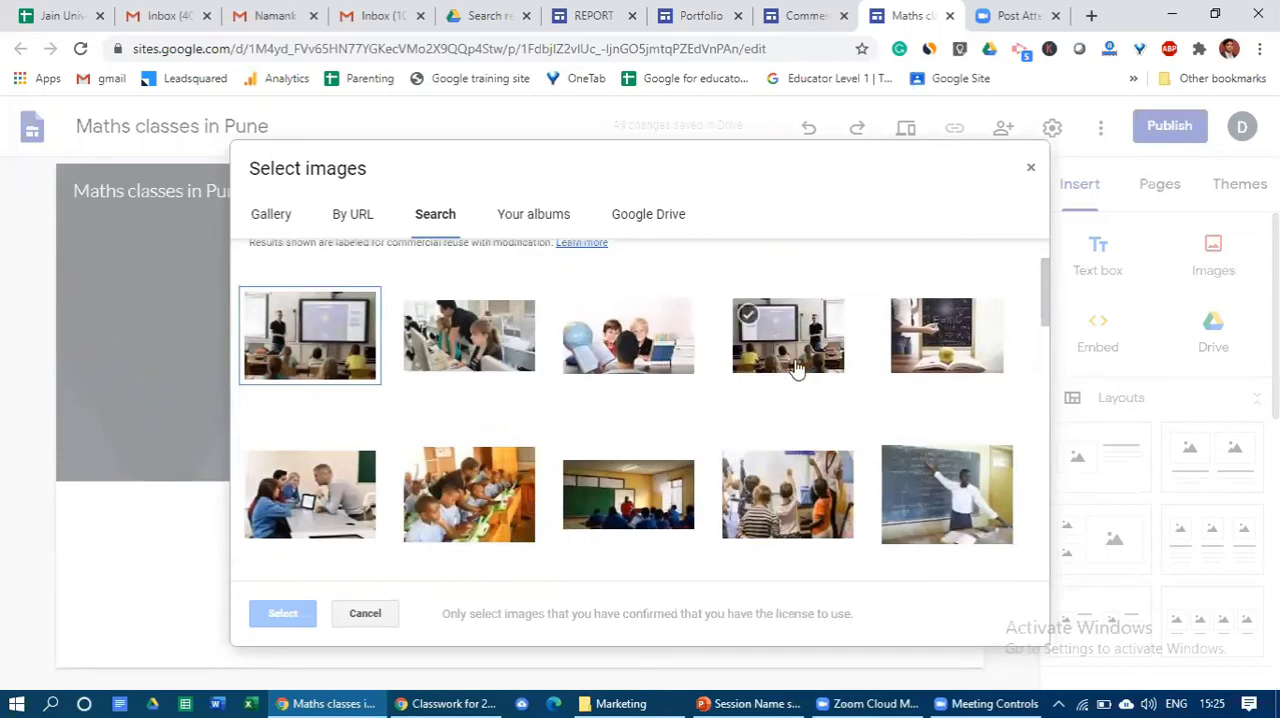
{"action": "scroll", "coordinate": [834, 414], "scroll_direction": "down", "scroll_amount": 2}
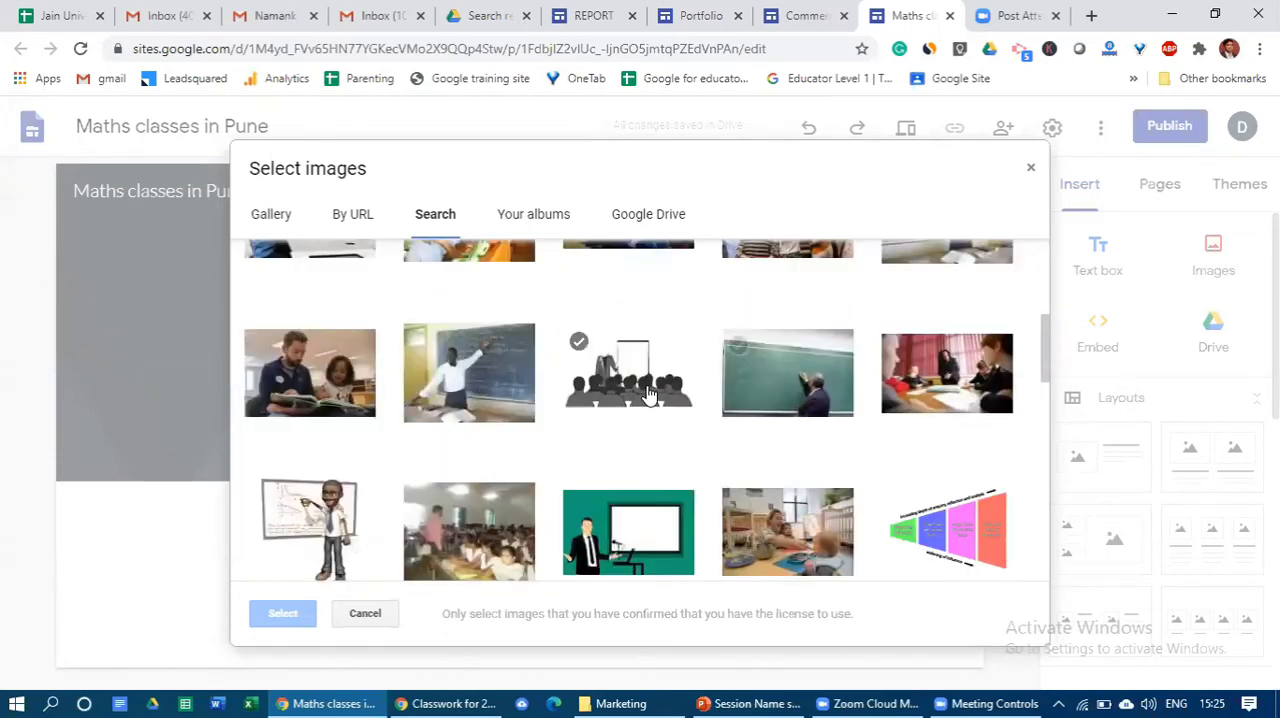
{"action": "scroll", "coordinate": [683, 402], "scroll_direction": "down", "scroll_amount": 1}
{"action": "scroll", "coordinate": [683, 402], "scroll_direction": "down", "scroll_amount": 3}
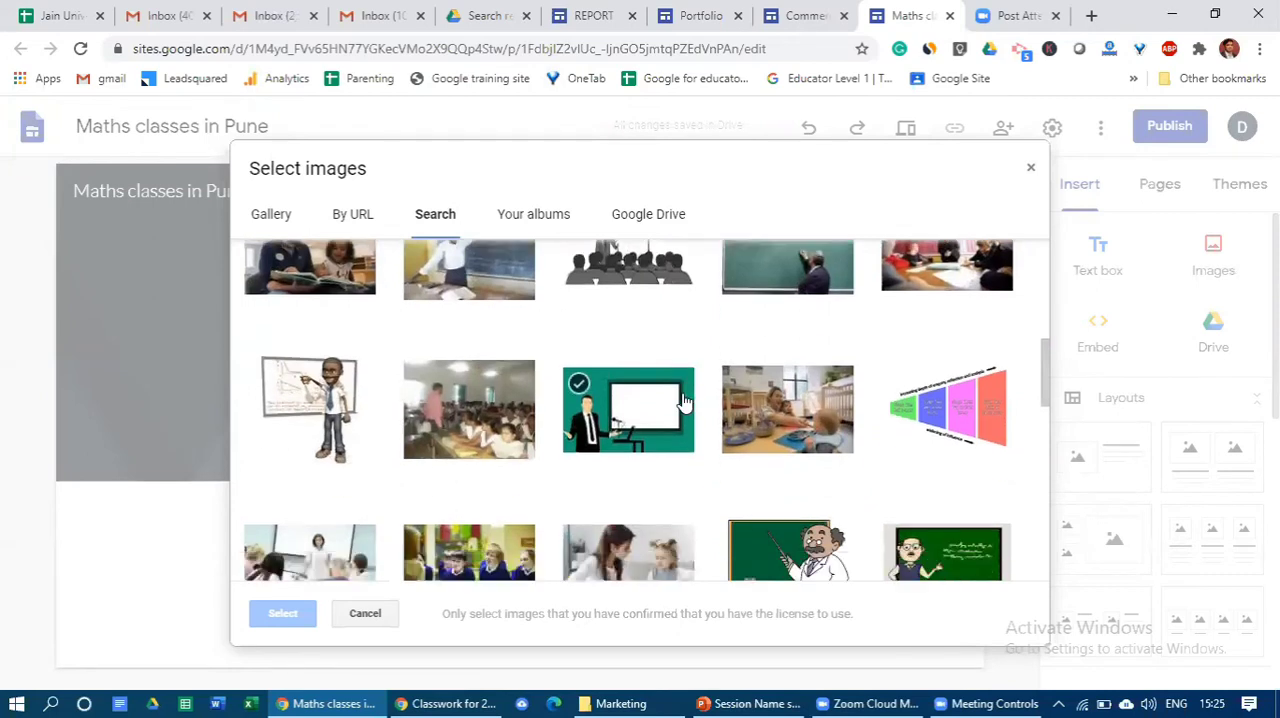
{"action": "scroll", "coordinate": [683, 402], "scroll_direction": "up", "scroll_amount": 1}
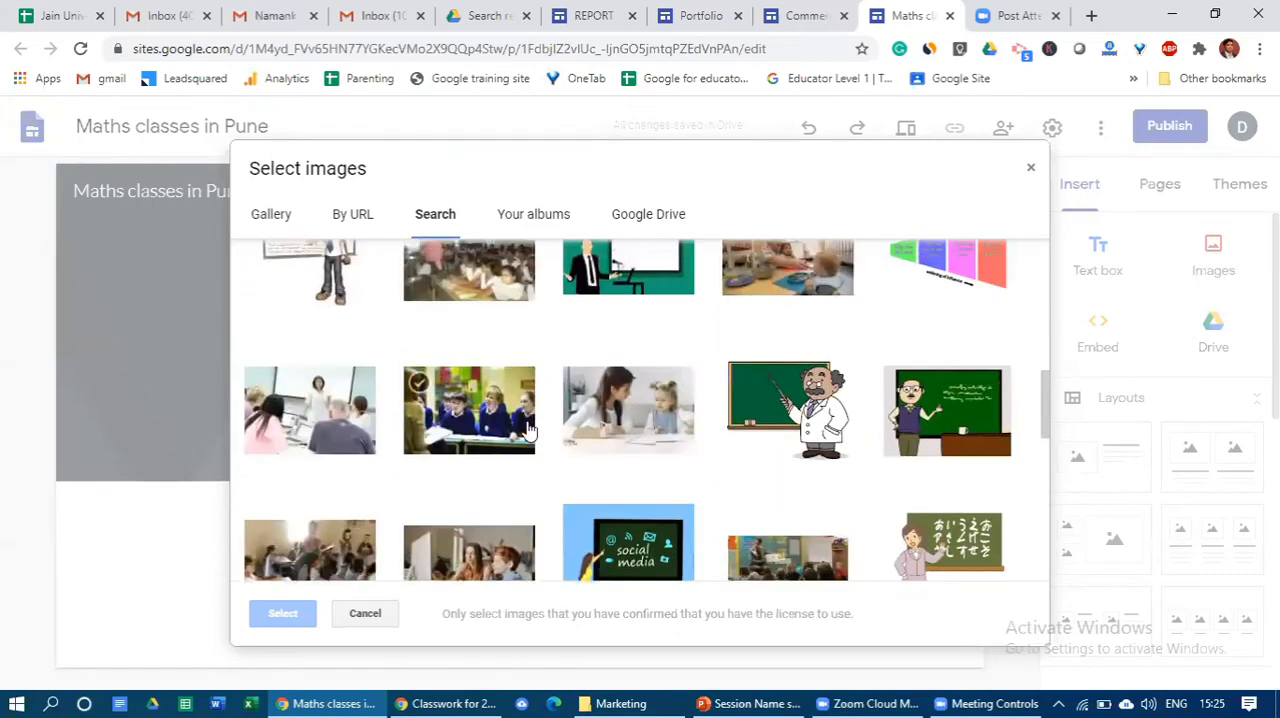
{"action": "left_click", "coordinate": [490, 428]}
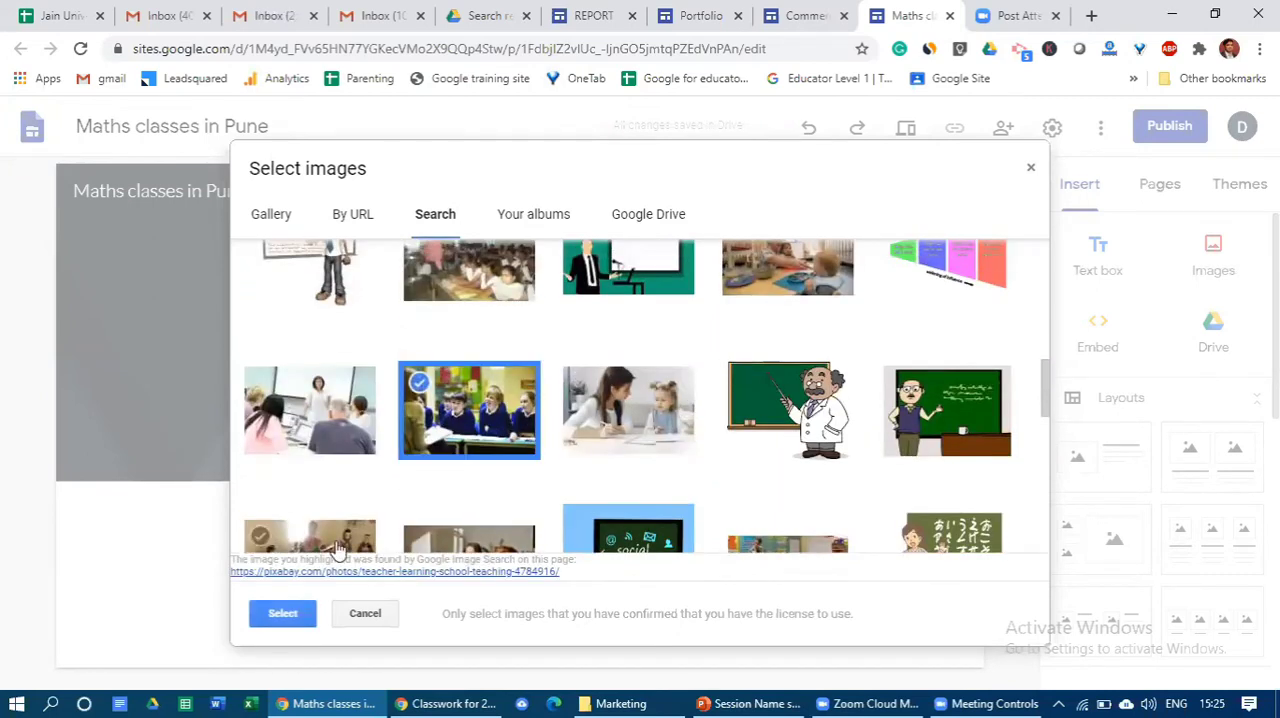
{"action": "left_click", "coordinate": [283, 613]}
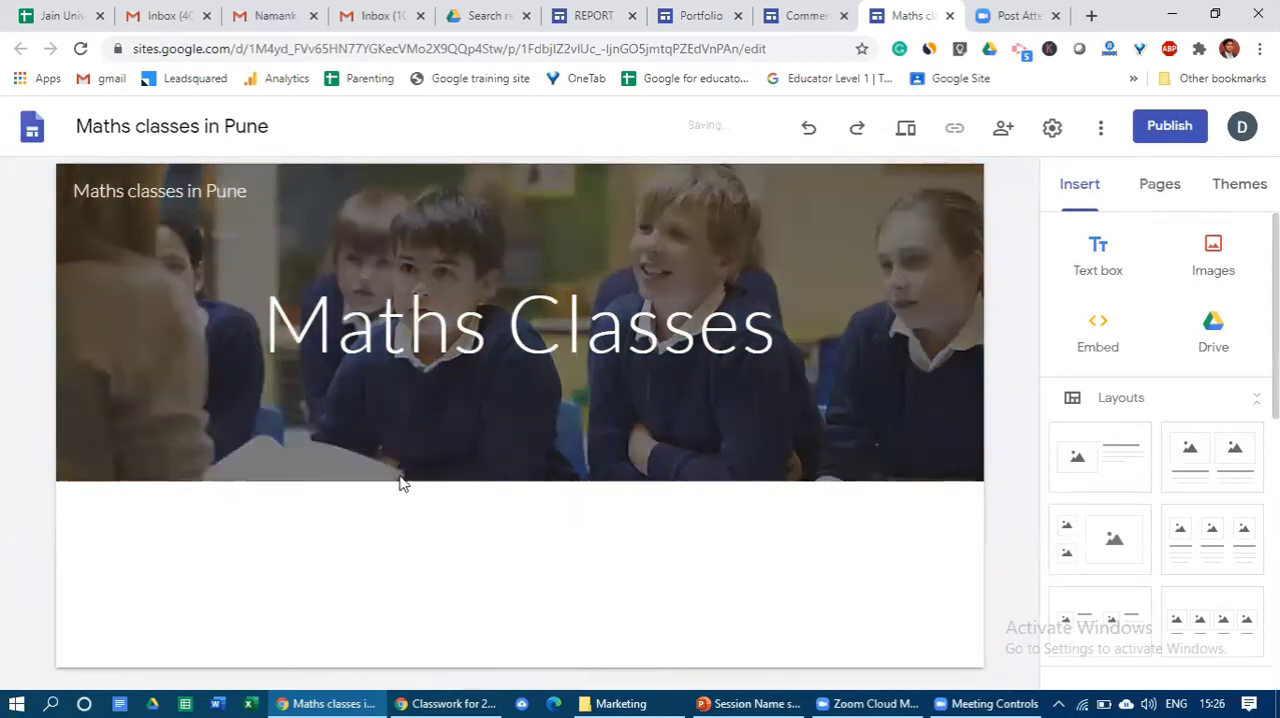
{"action": "left_click", "coordinate": [216, 189]}
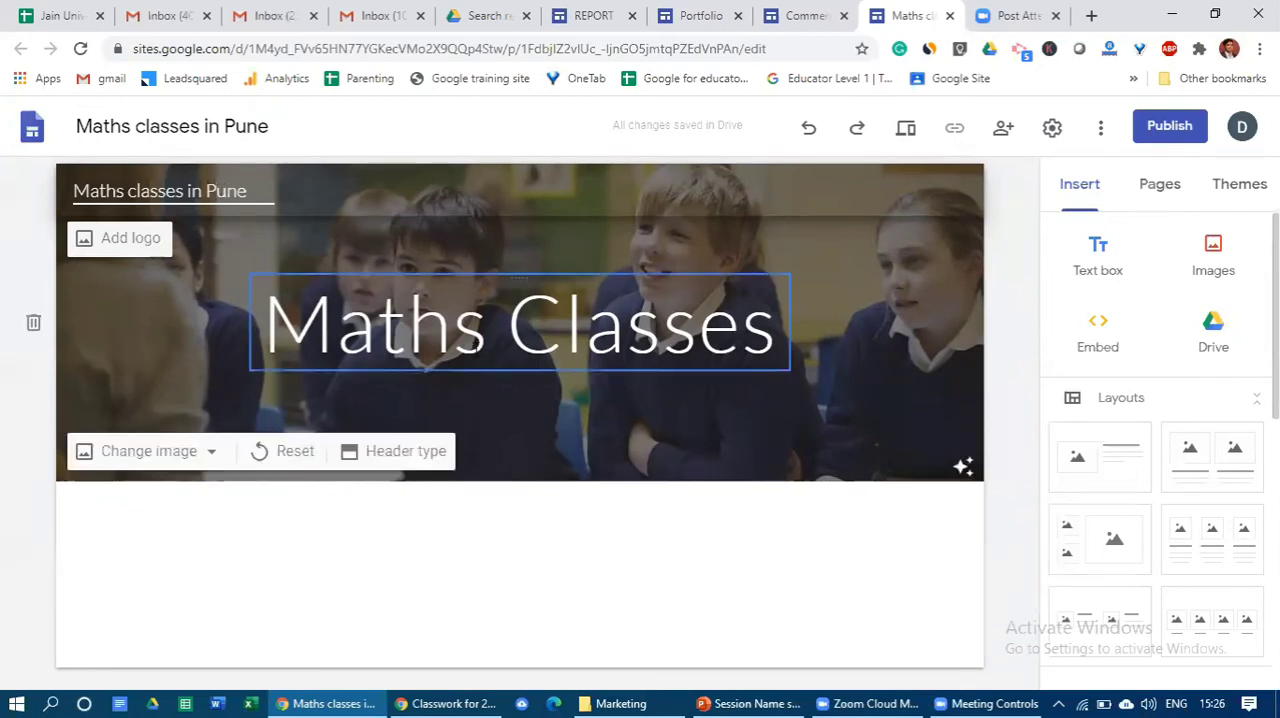
{"action": "left_click", "coordinate": [488, 322]}
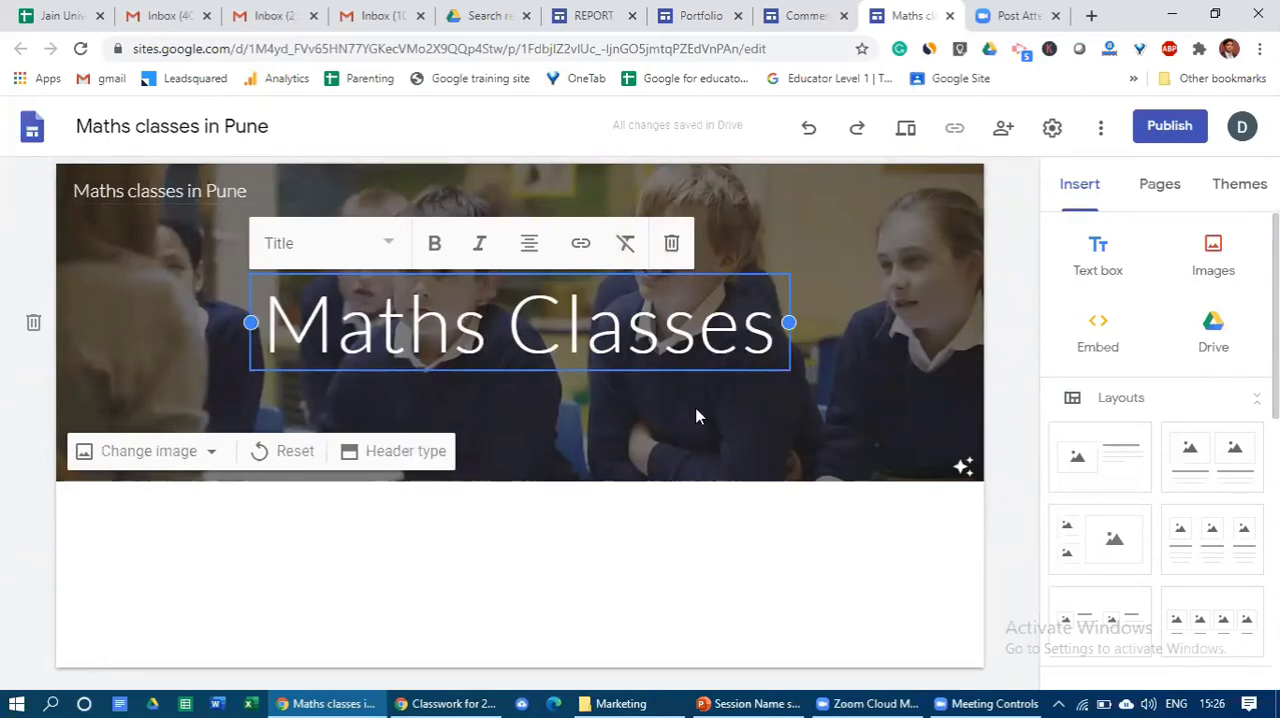
{"action": "left_click", "coordinate": [564, 394]}
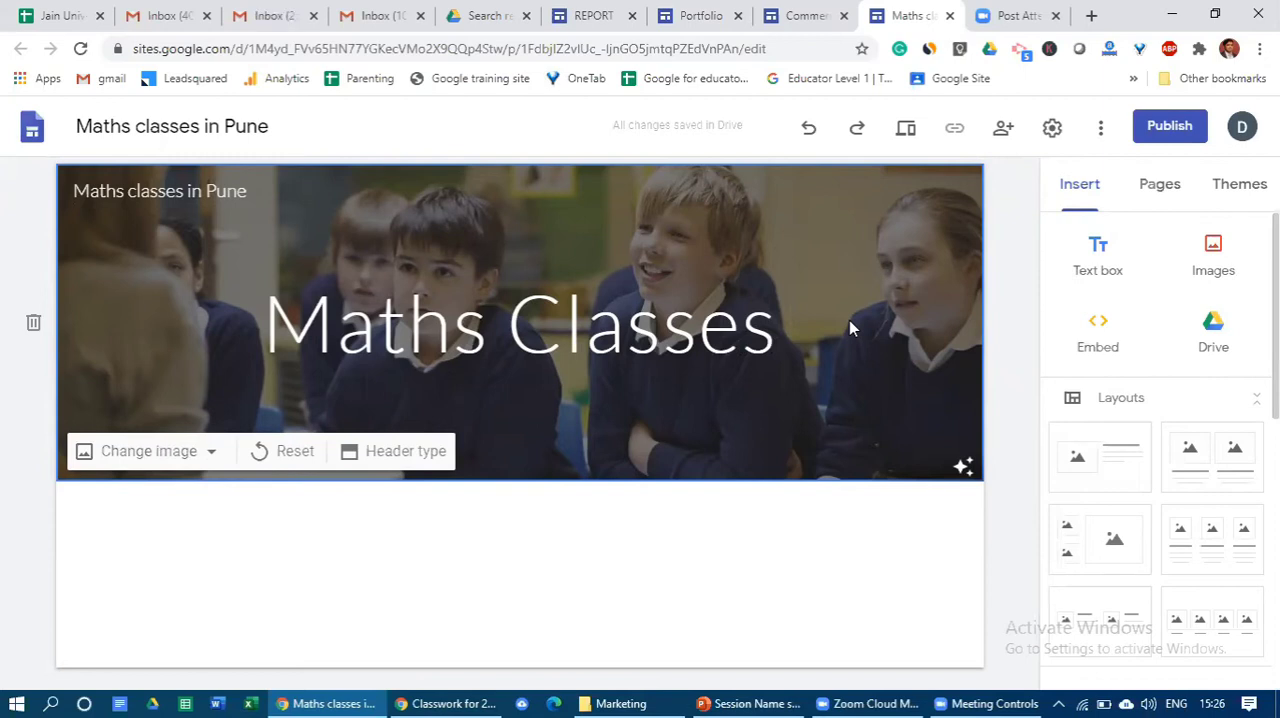
- Switch to Google Drive, go to My Drive and create another blank Google Site from there
{"action": "left_click", "coordinate": [500, 10]}
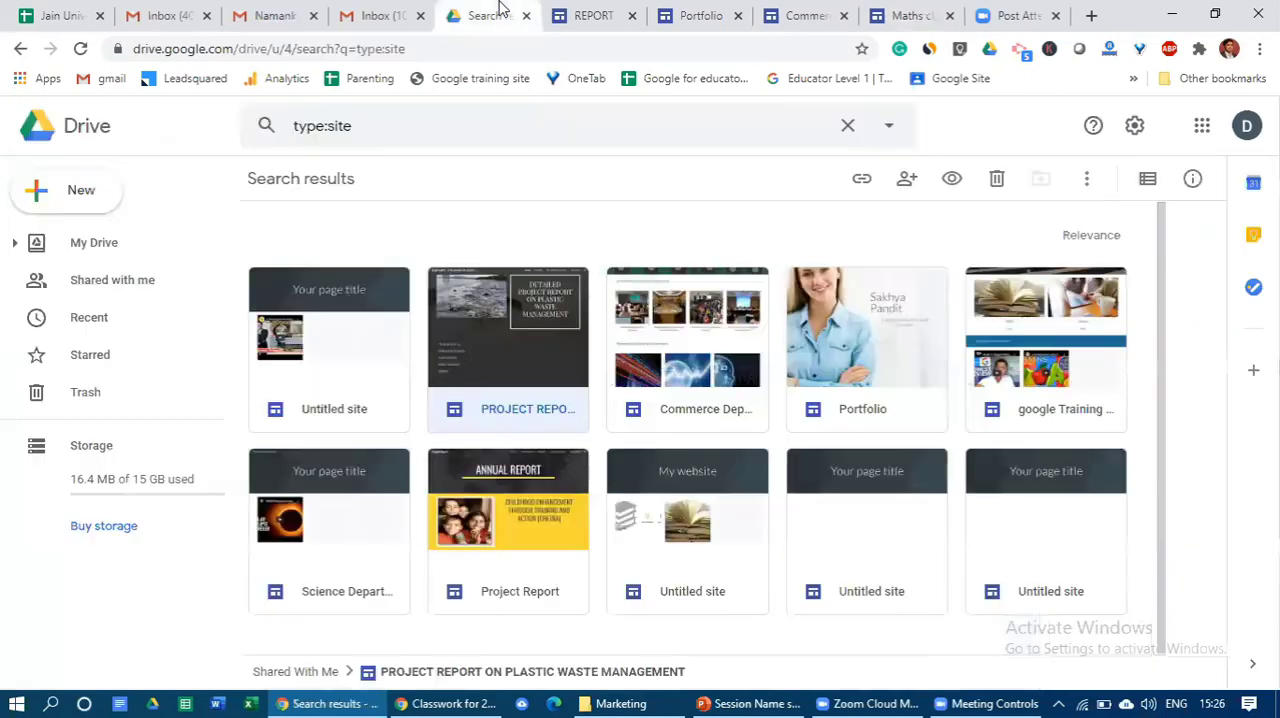
{"action": "left_click", "coordinate": [1200, 127]}
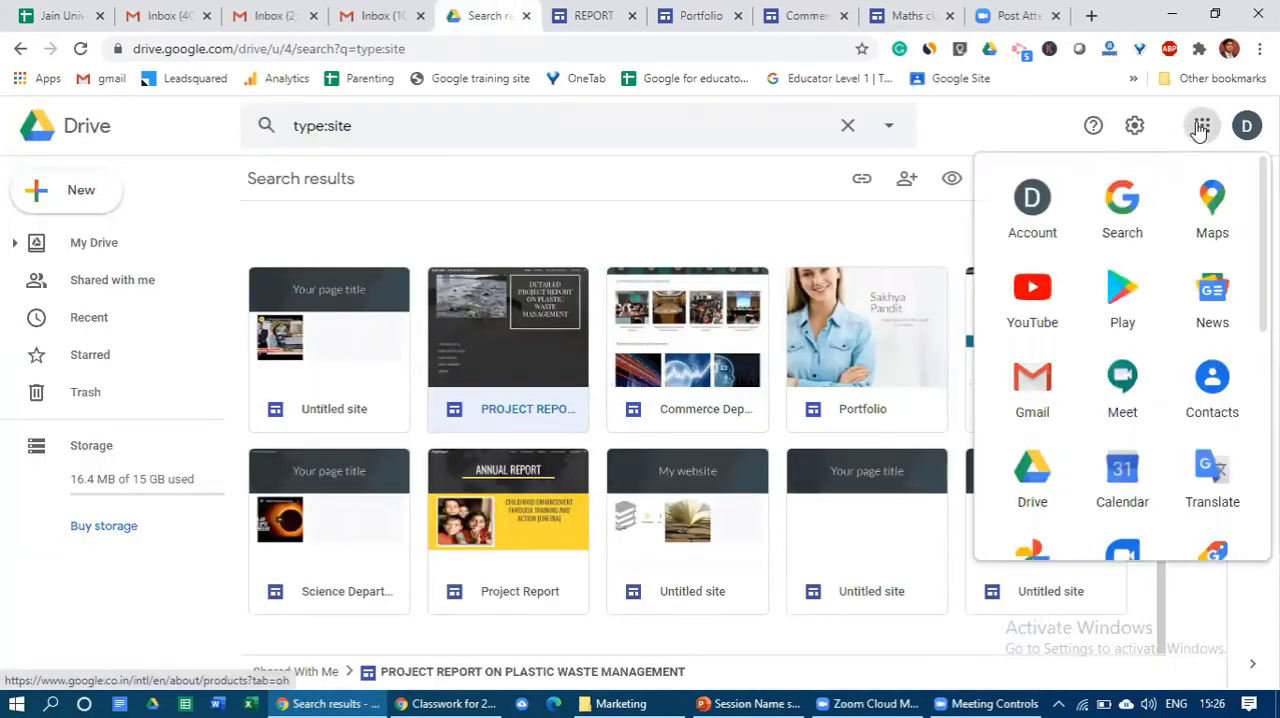
{"action": "left_click", "coordinate": [1040, 487]}
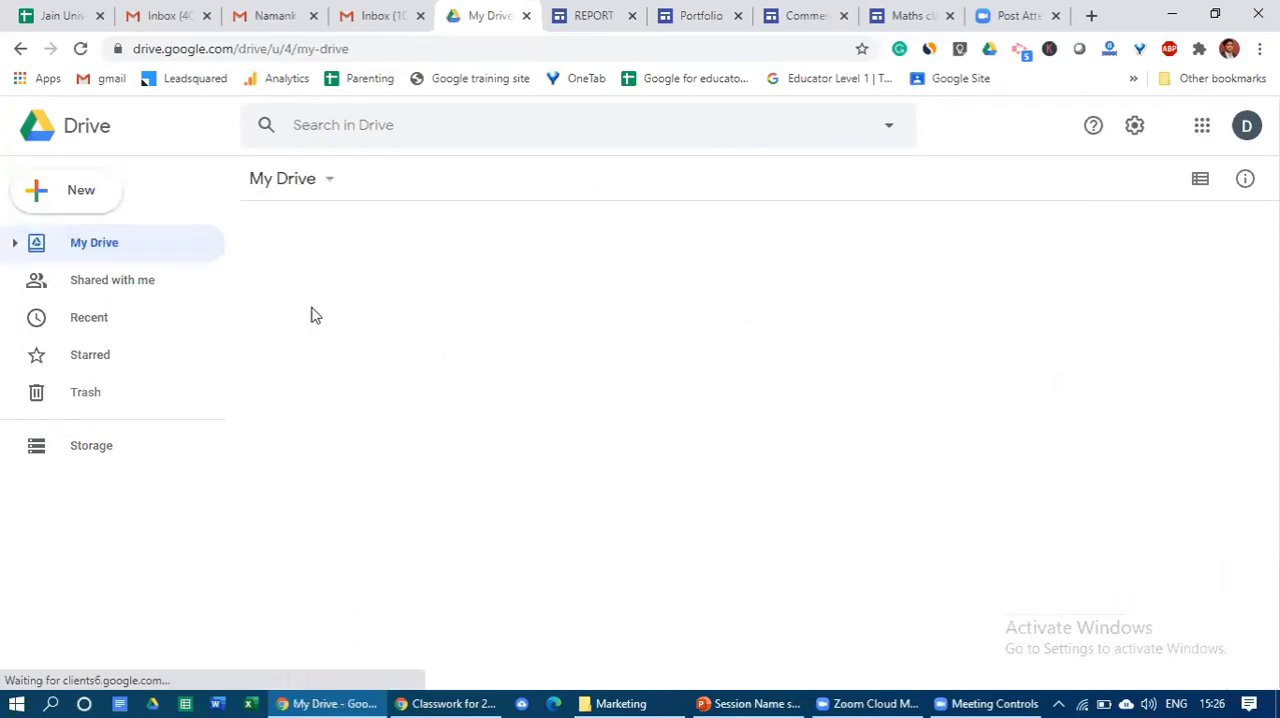
{"action": "left_click", "coordinate": [85, 195]}
{"action": "mouse_move", "coordinate": [99, 411]}
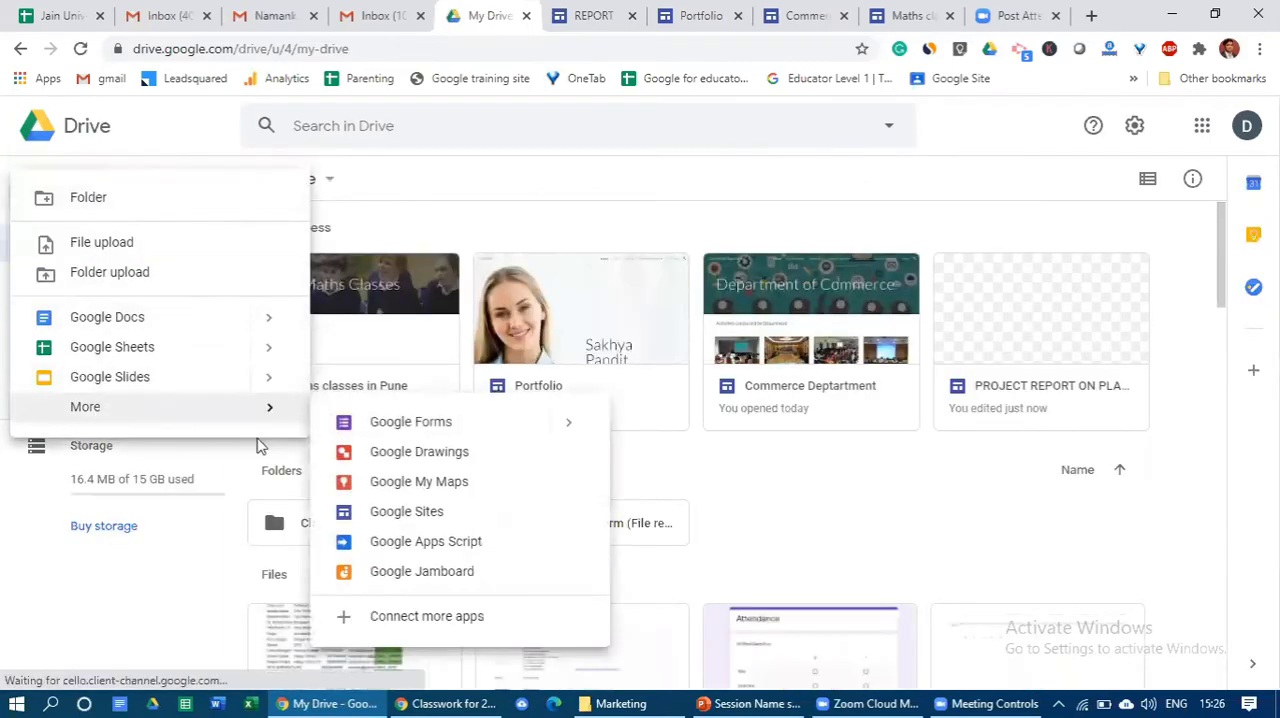
{"action": "left_click", "coordinate": [404, 514]}
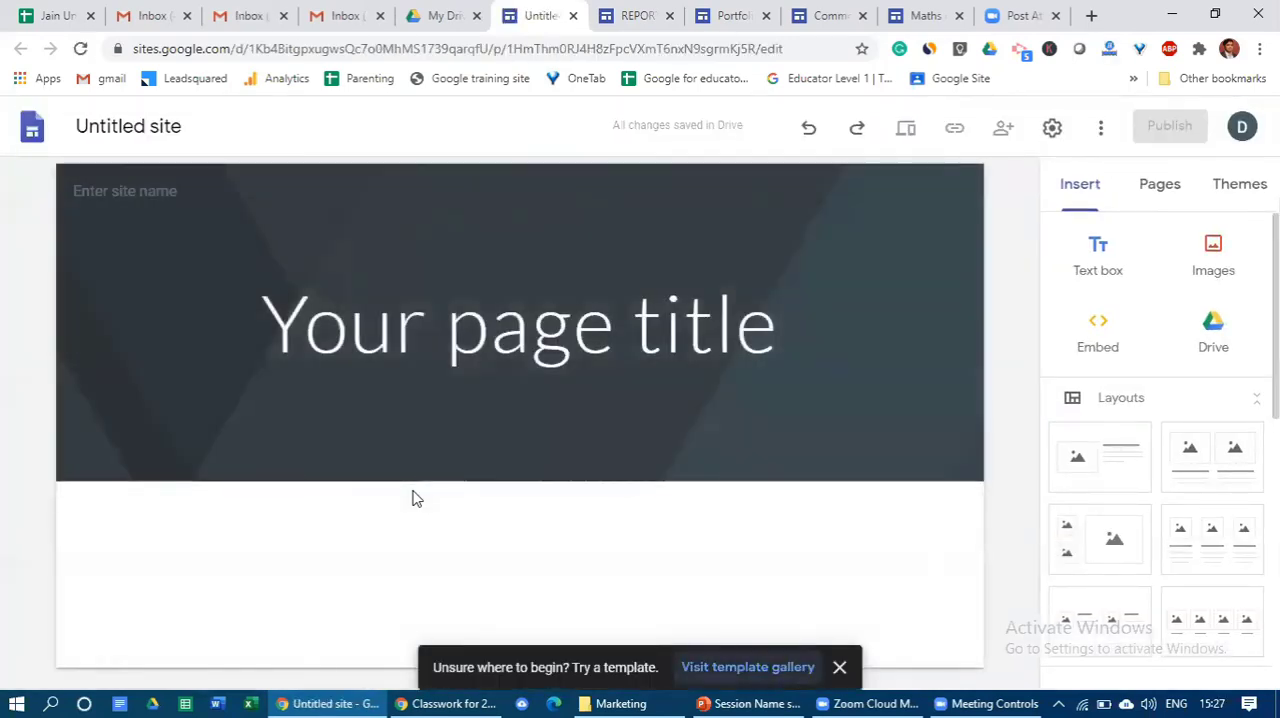
{"action": "left_click", "coordinate": [452, 335]}
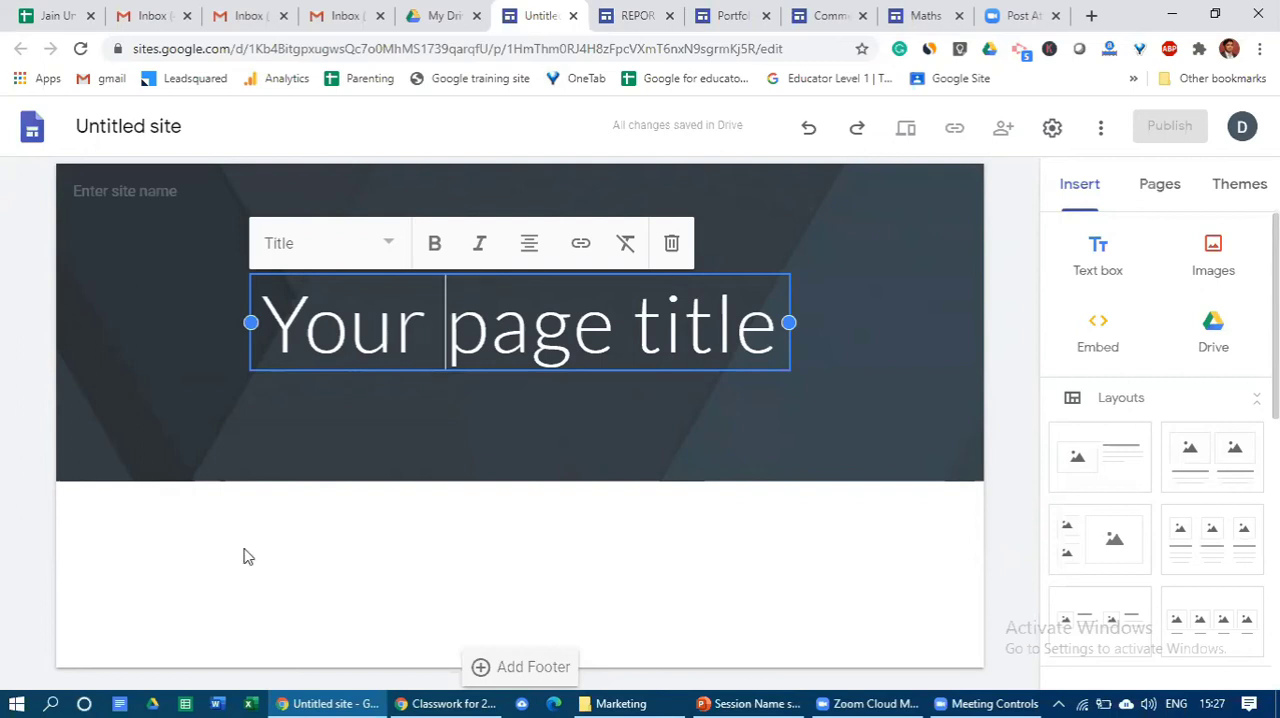
- Return to the Maths classes in Pune site and review the text styles available for the Maths Classes page title
{"action": "left_click", "coordinate": [925, 15]}
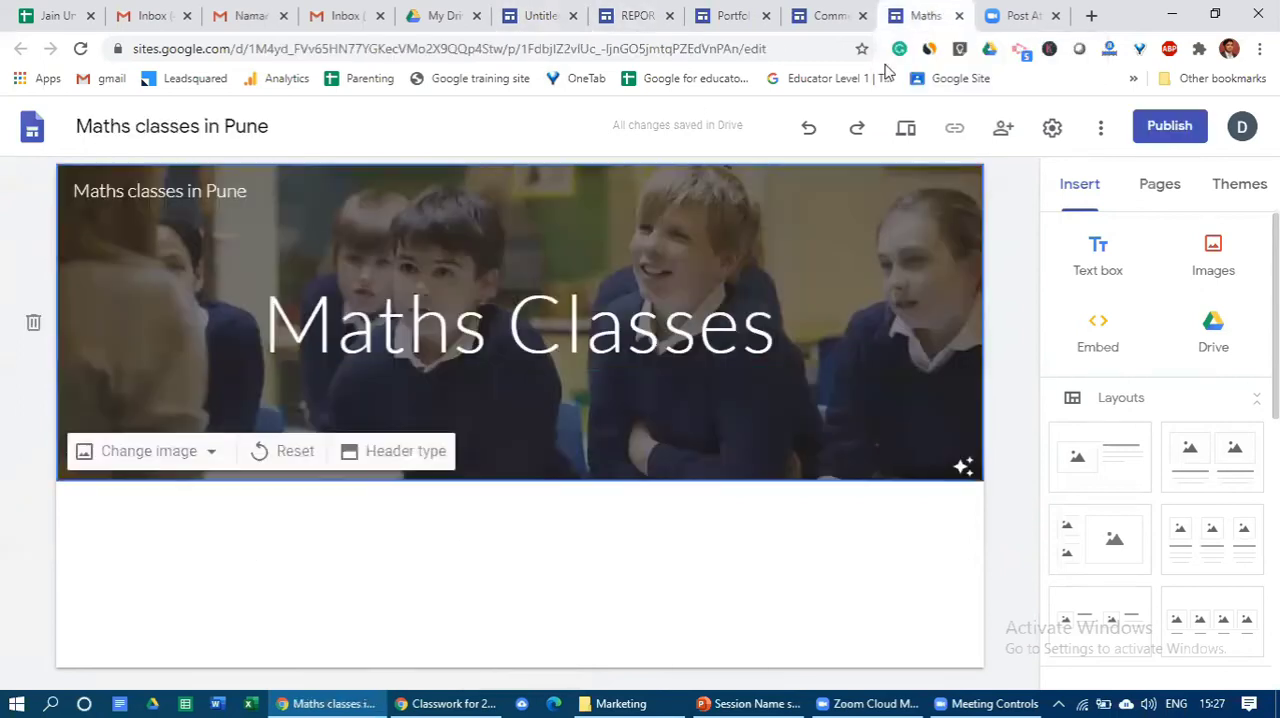
{"action": "left_click", "coordinate": [750, 330]}
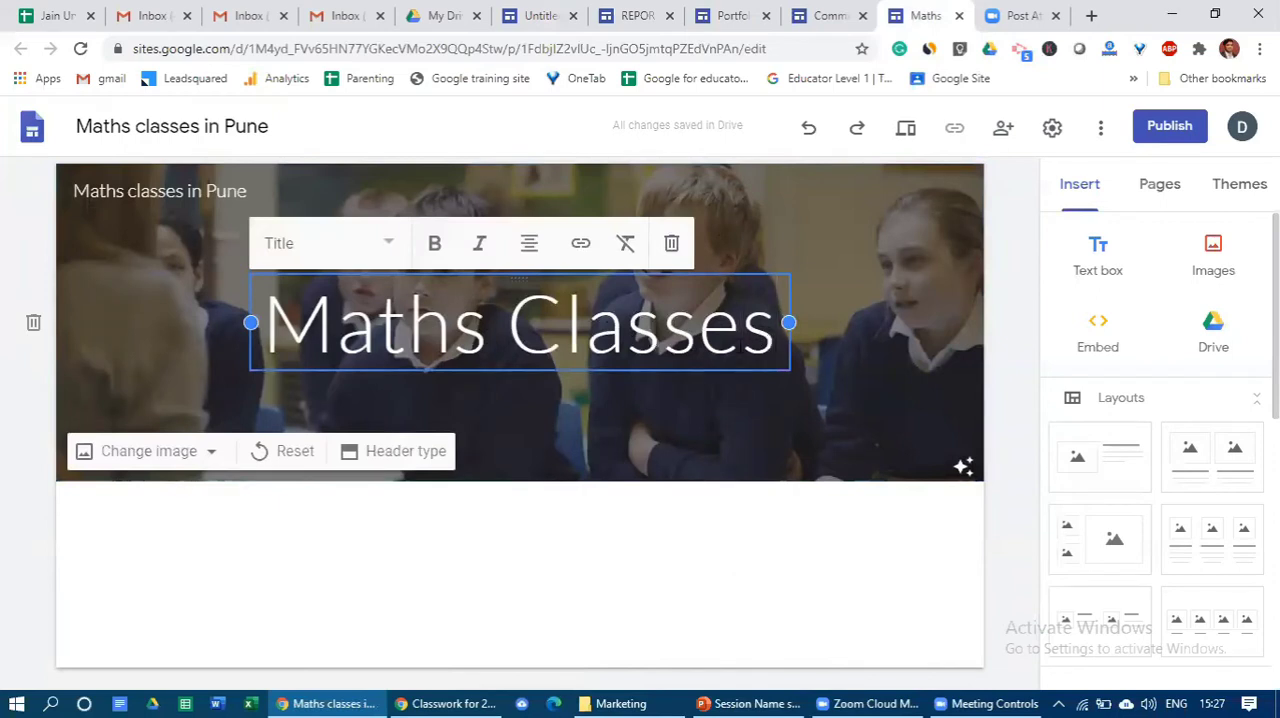
{"action": "left_click", "coordinate": [116, 306]}
{"action": "left_click", "coordinate": [377, 343]}
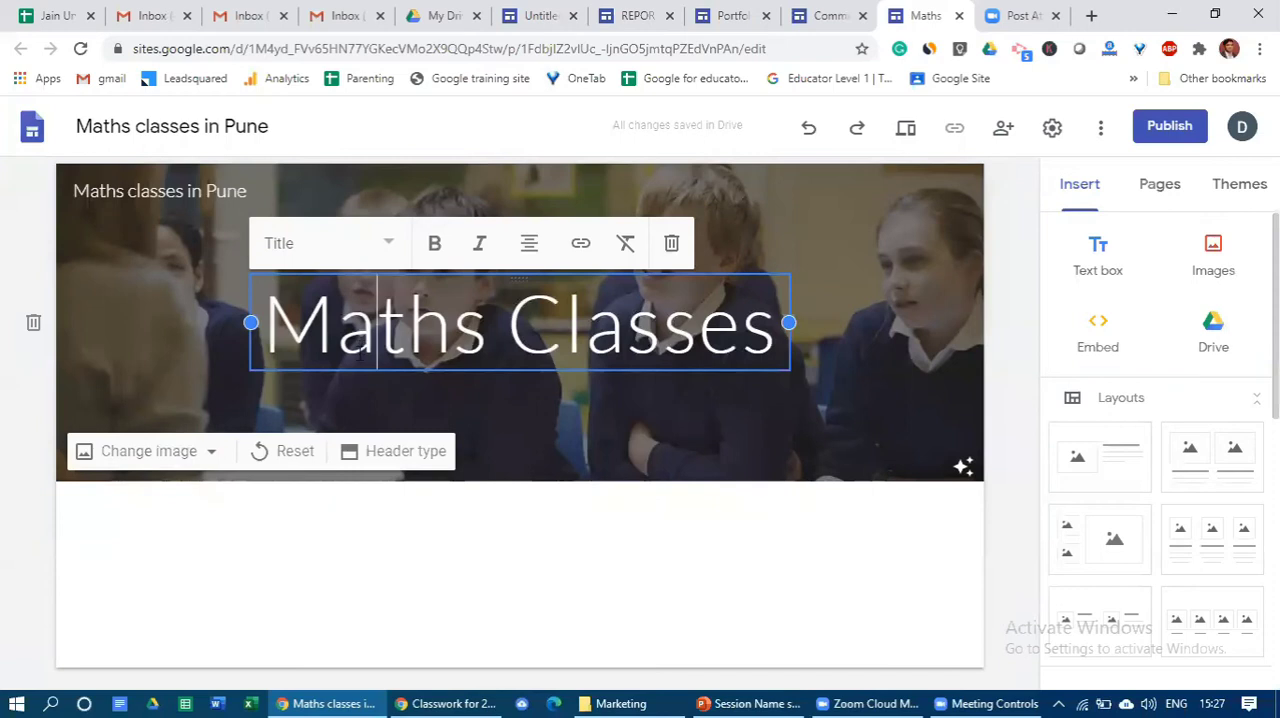
{"action": "left_click", "coordinate": [389, 250]}
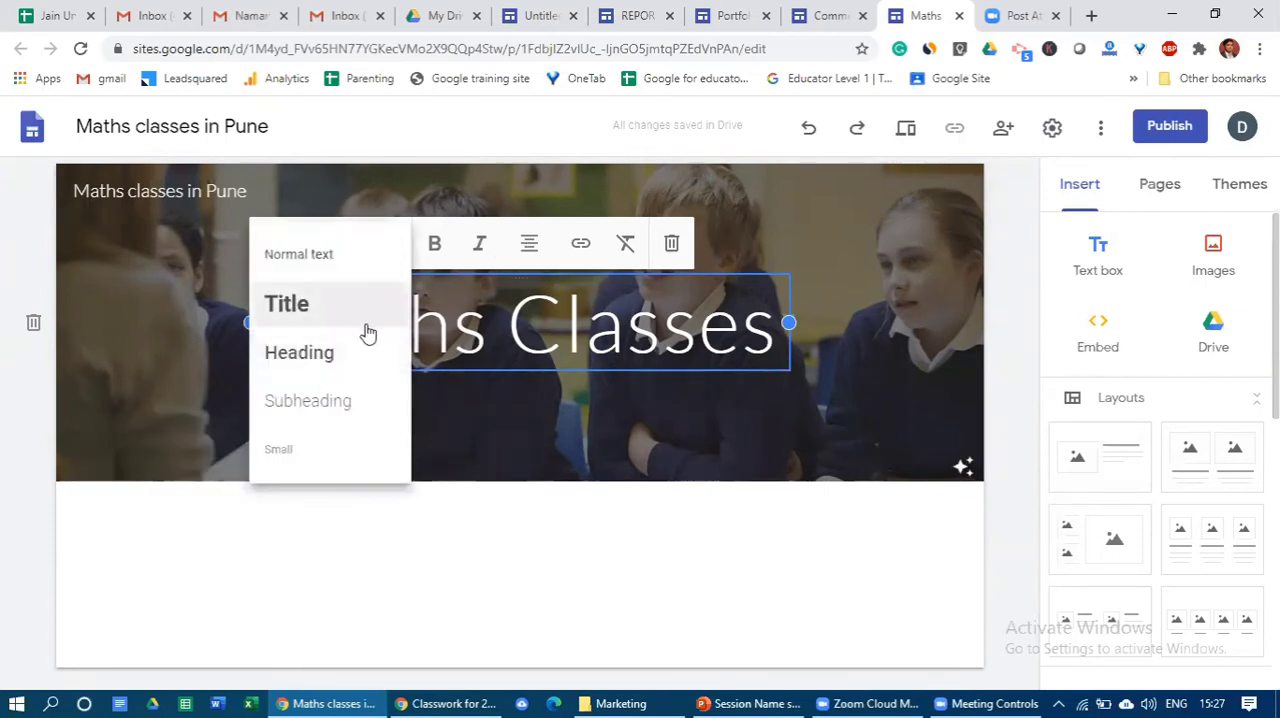
{"action": "left_click", "coordinate": [355, 282]}
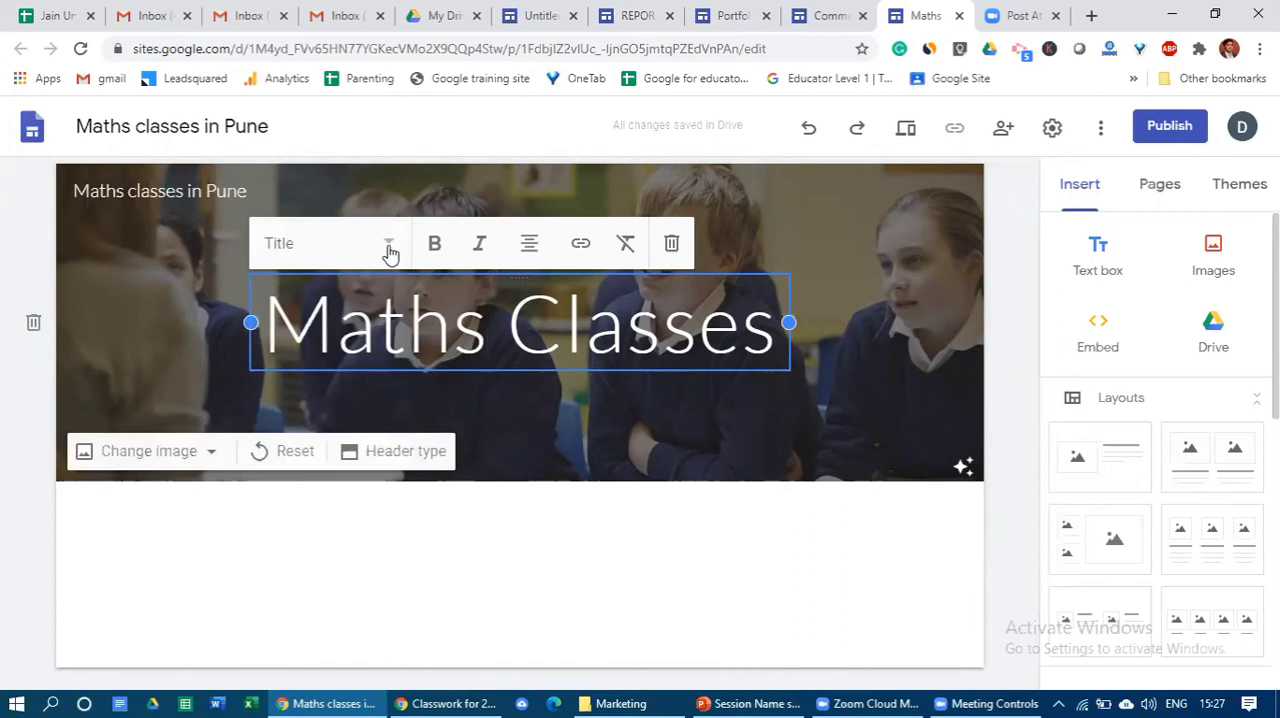
- Try the Heading style on the Maths Classes page title and set it back to Title
{"action": "left_click", "coordinate": [389, 247]}
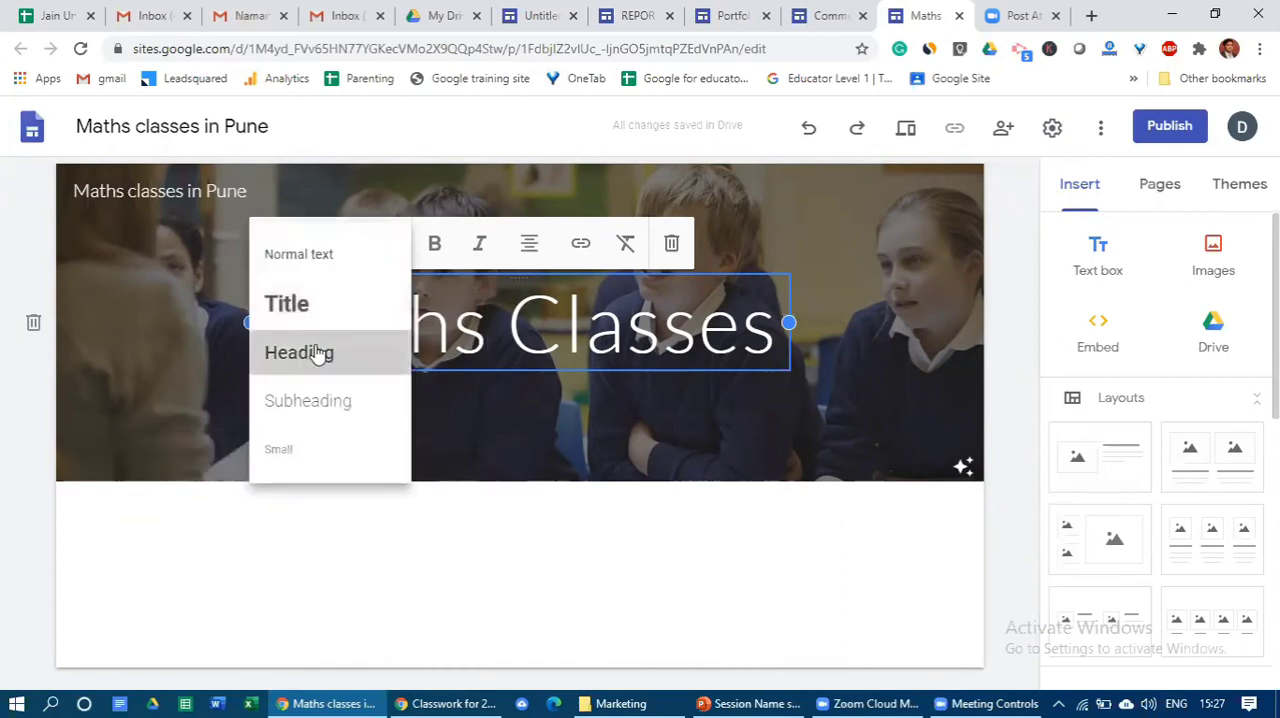
{"action": "left_click", "coordinate": [314, 352]}
{"action": "left_click_drag", "start_coordinate": [673, 331], "coordinate": [427, 323]}
{"action": "left_click", "coordinate": [389, 267]}
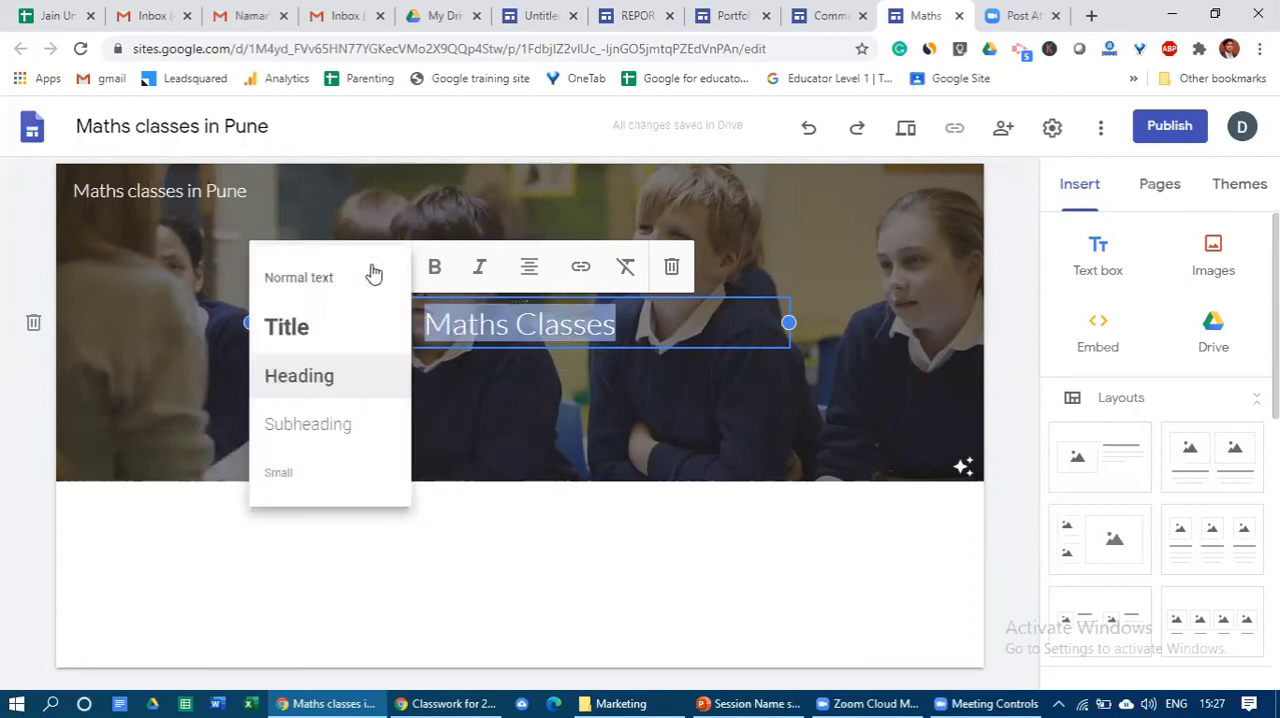
{"action": "left_click", "coordinate": [326, 328]}
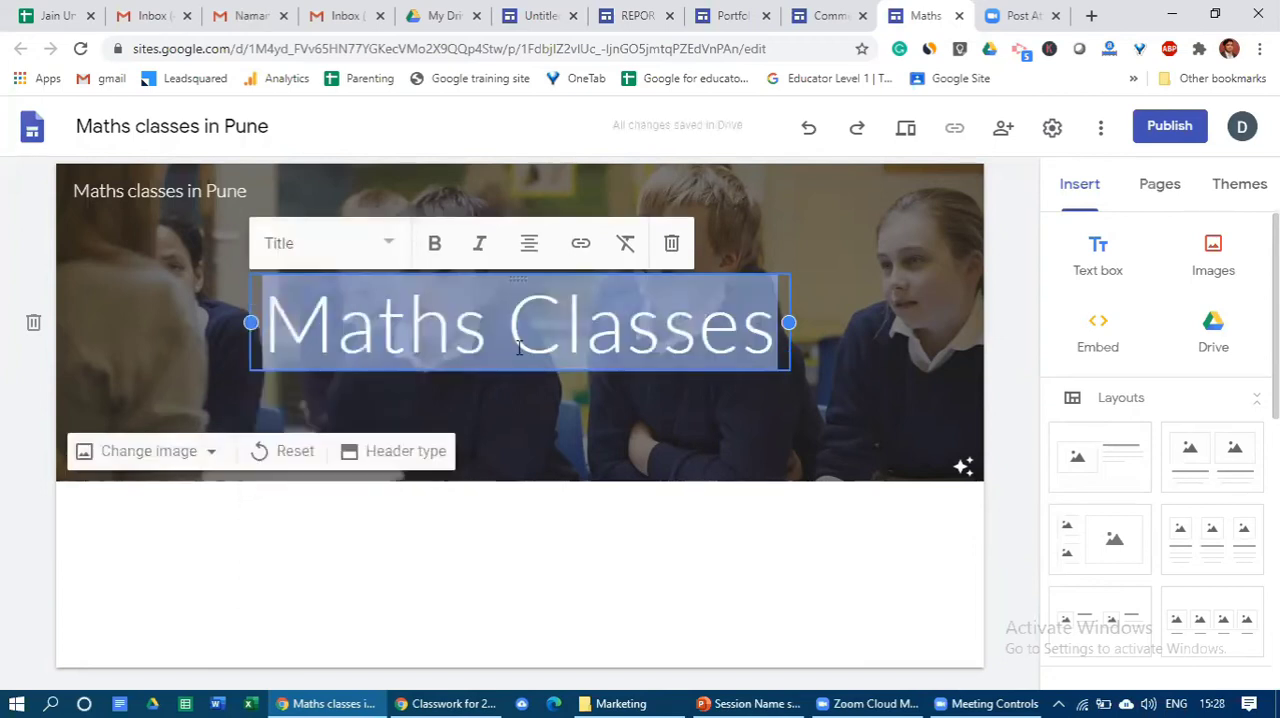
- Try bold formatting on the Maths Classes page title and remove it again
{"action": "left_click", "coordinate": [441, 245]}
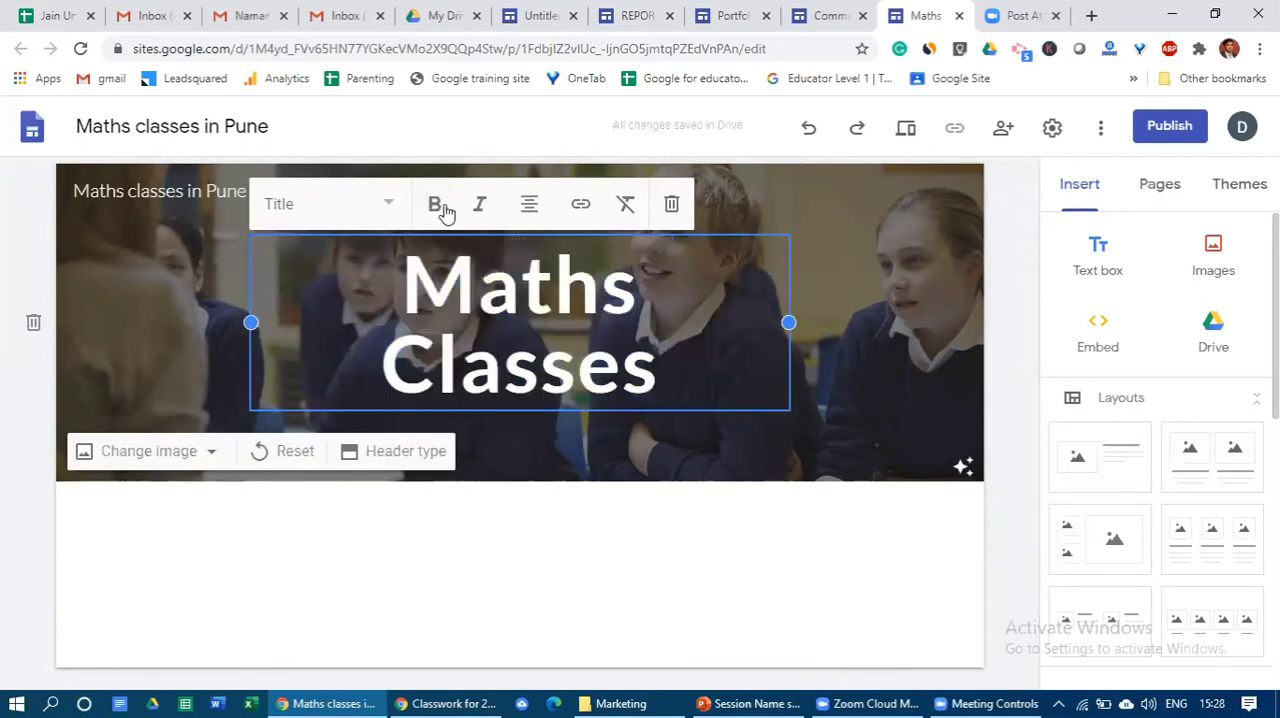
{"action": "left_click_drag", "start_coordinate": [691, 387], "coordinate": [402, 255]}
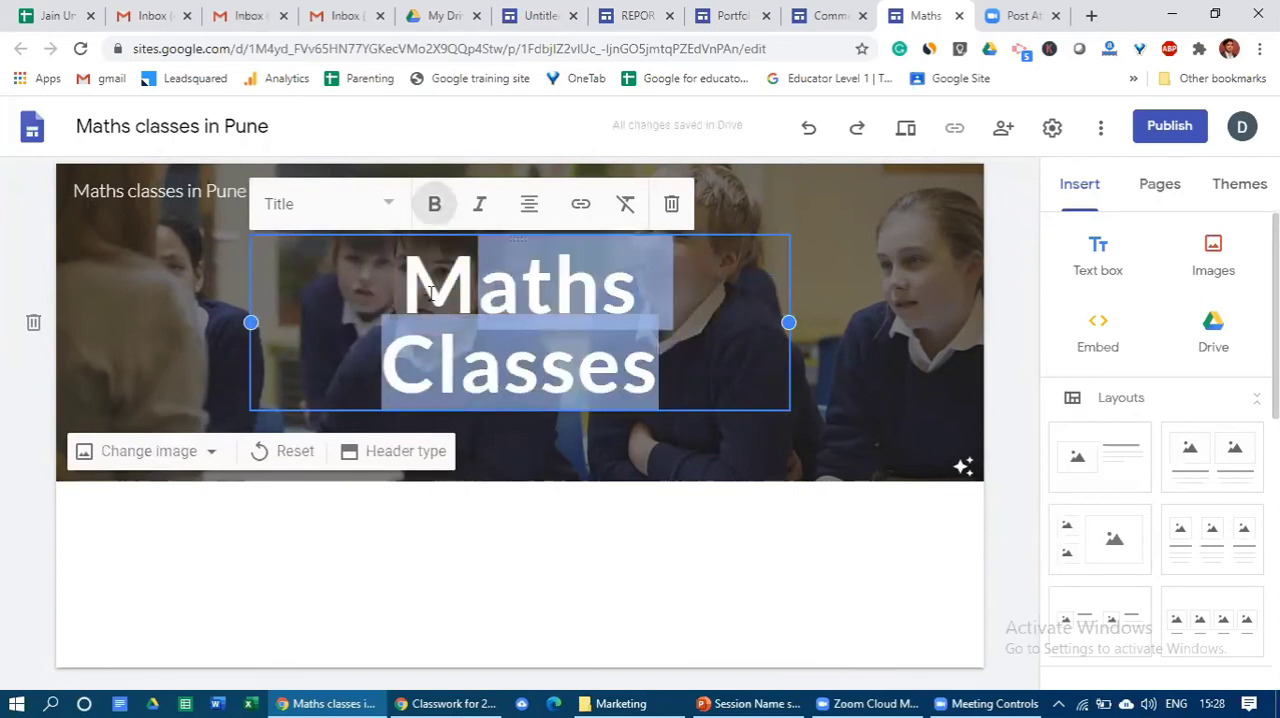
{"action": "left_click", "coordinate": [434, 204]}
{"action": "left_click", "coordinate": [557, 417]}
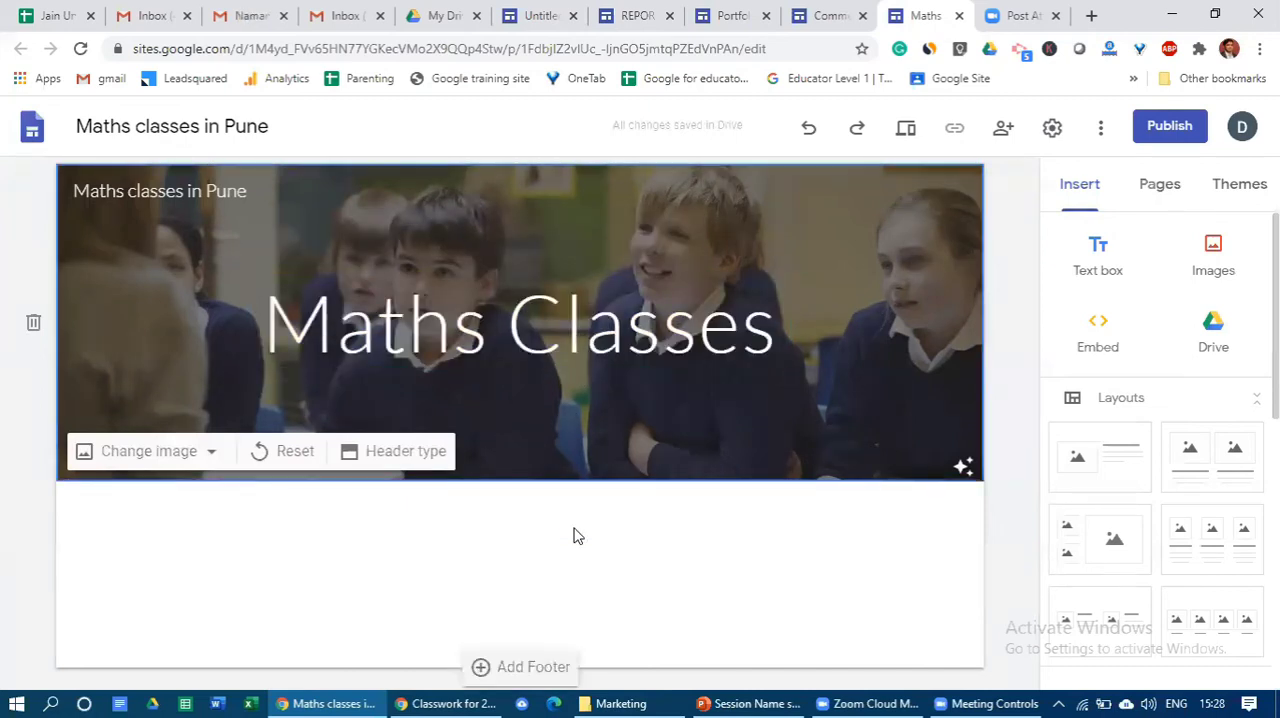
{"action": "left_click", "coordinate": [572, 347]}
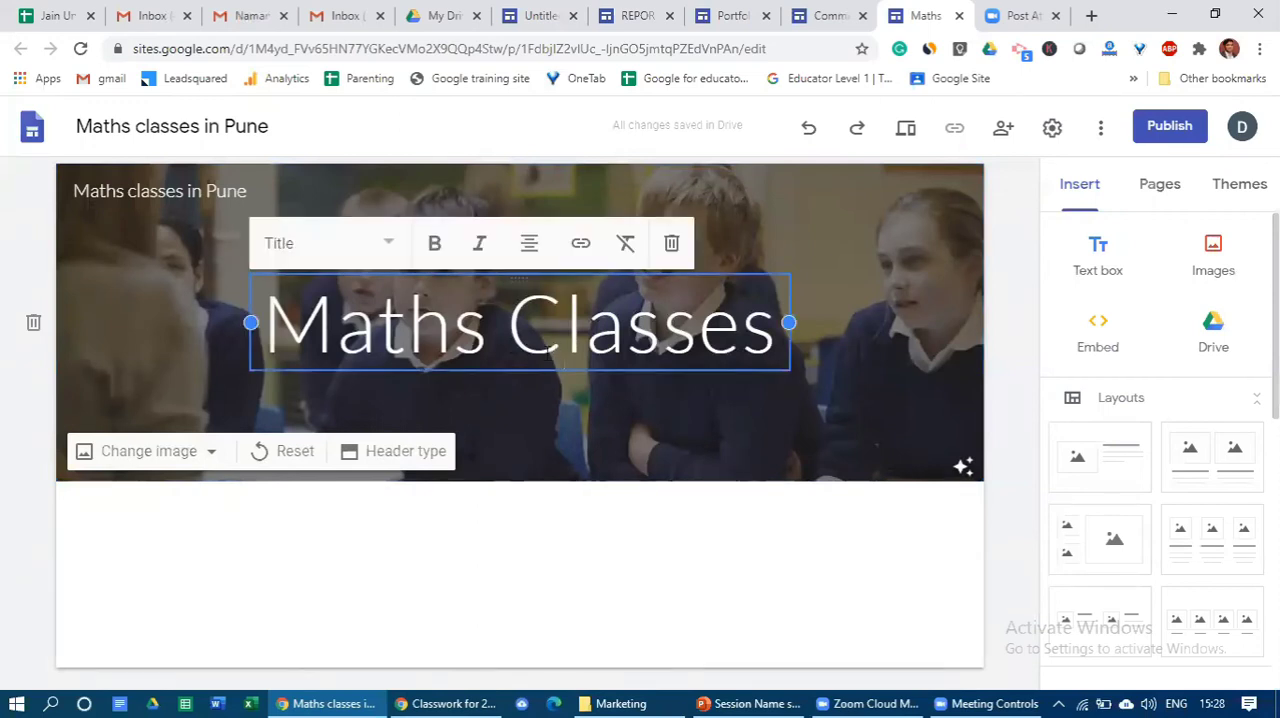
{"action": "left_click", "coordinate": [551, 543]}
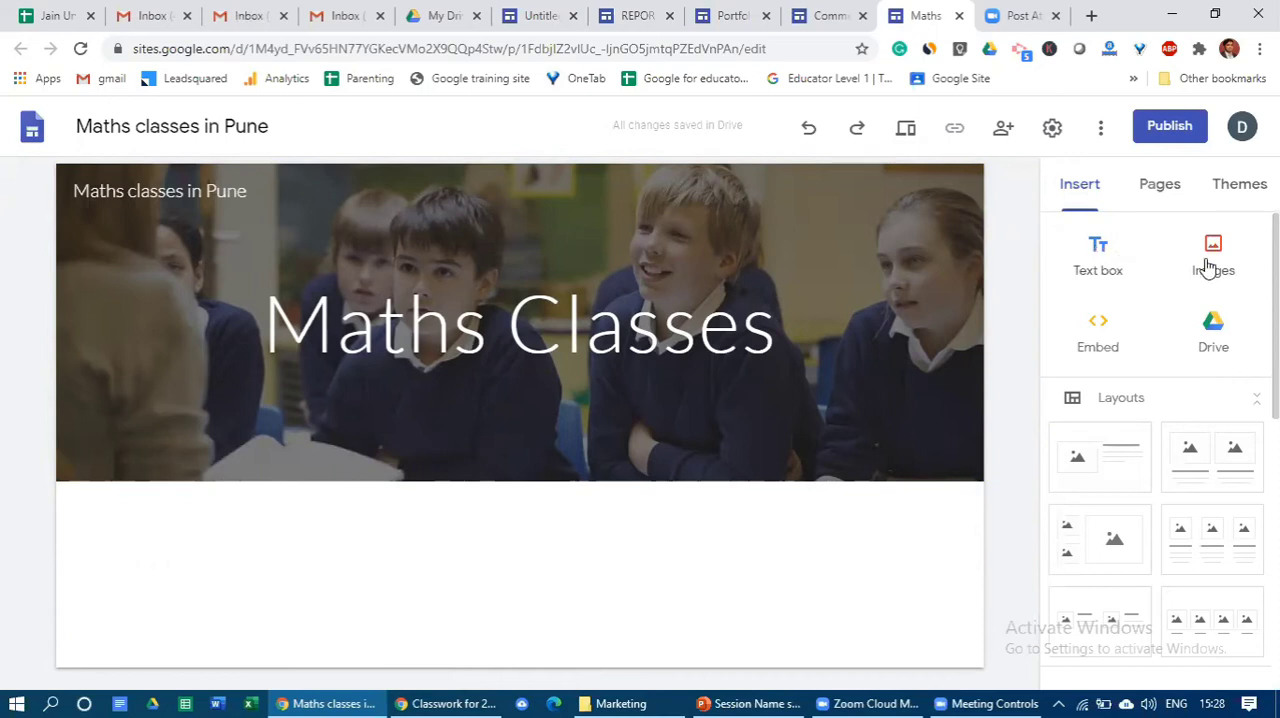
- Look through the elements that can be inserted, the site's page list and the available themes
{"action": "scroll", "coordinate": [1160, 450], "scroll_direction": "down", "scroll_amount": 6}
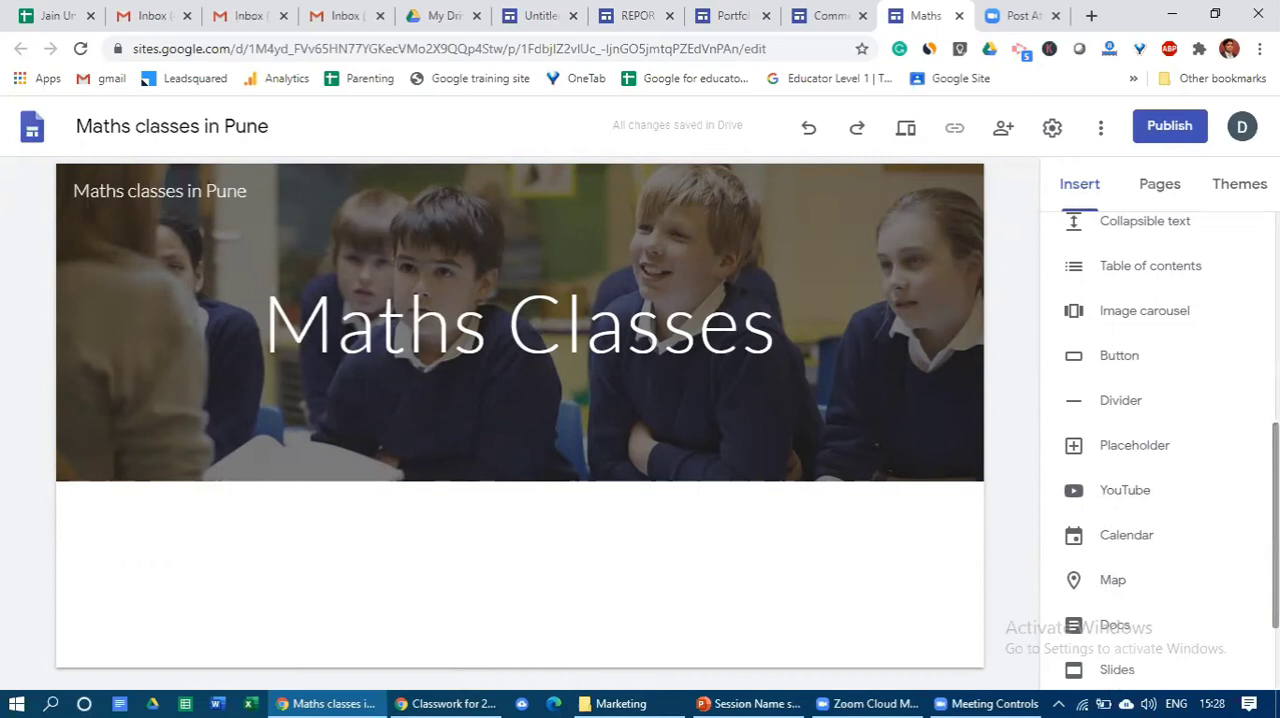
{"action": "scroll", "coordinate": [1200, 222], "scroll_direction": "up", "scroll_amount": 6}
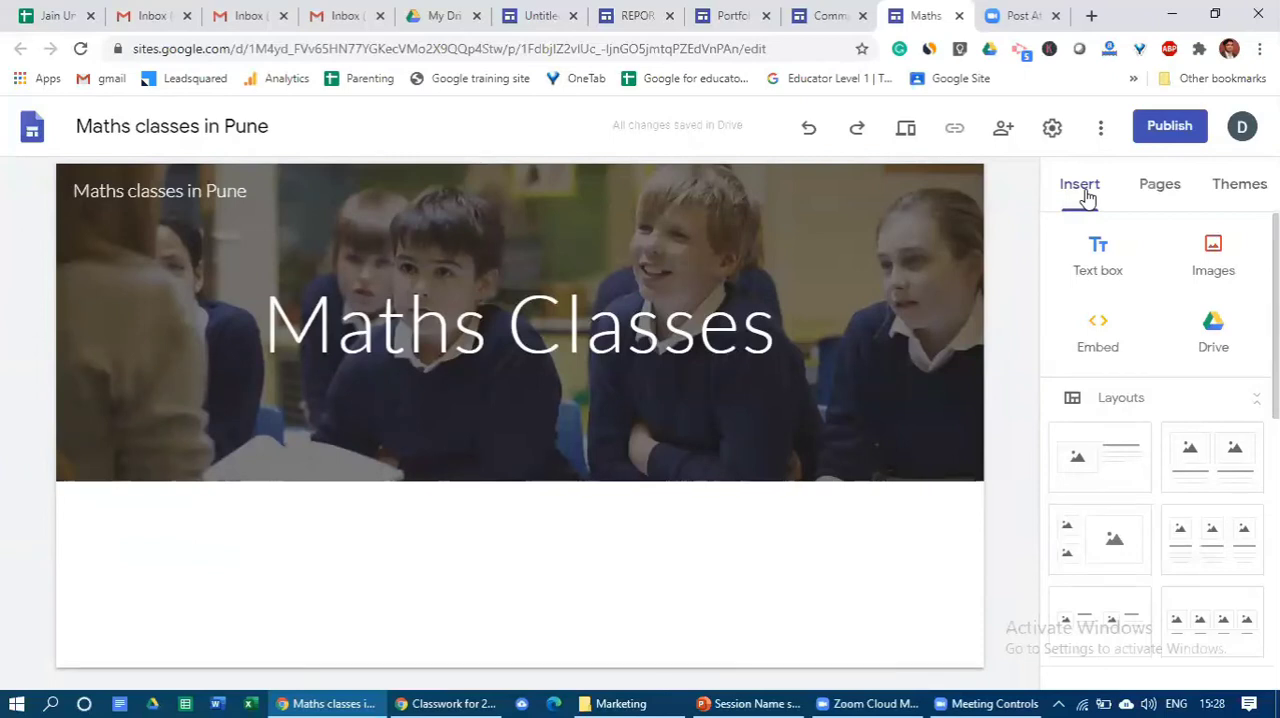
{"action": "left_click", "coordinate": [1156, 195]}
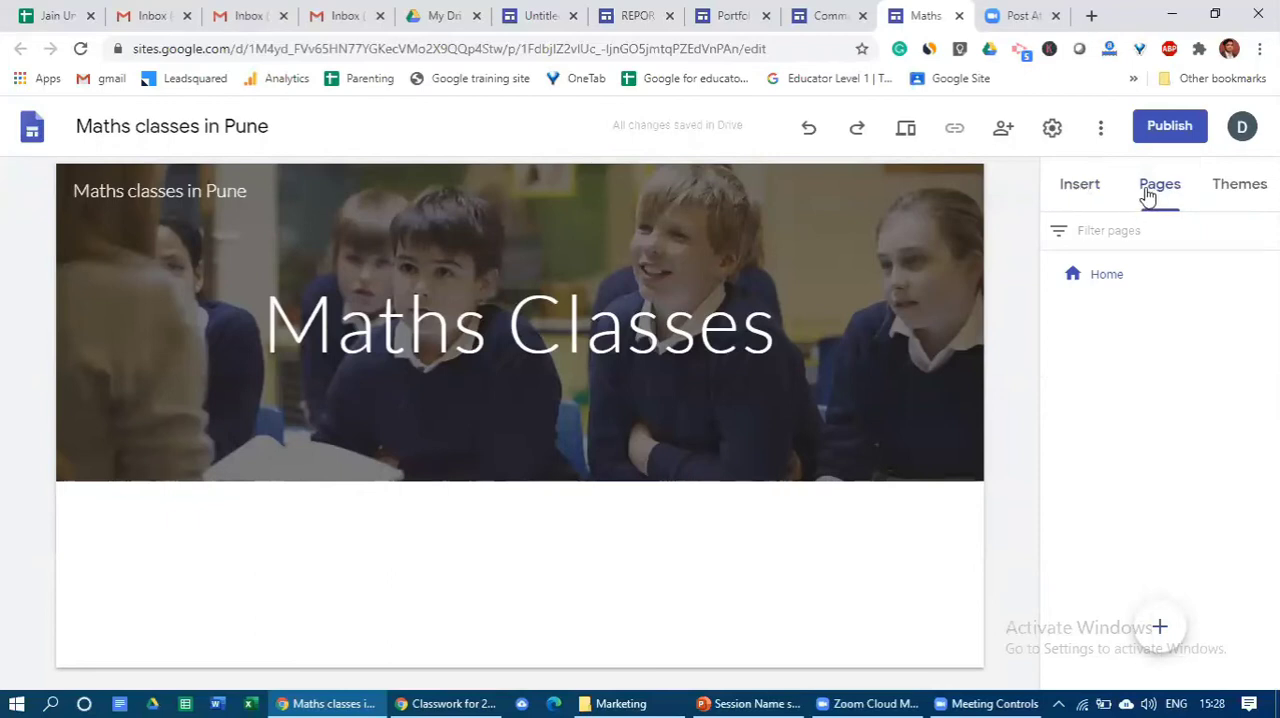
{"action": "left_click", "coordinate": [1232, 193]}
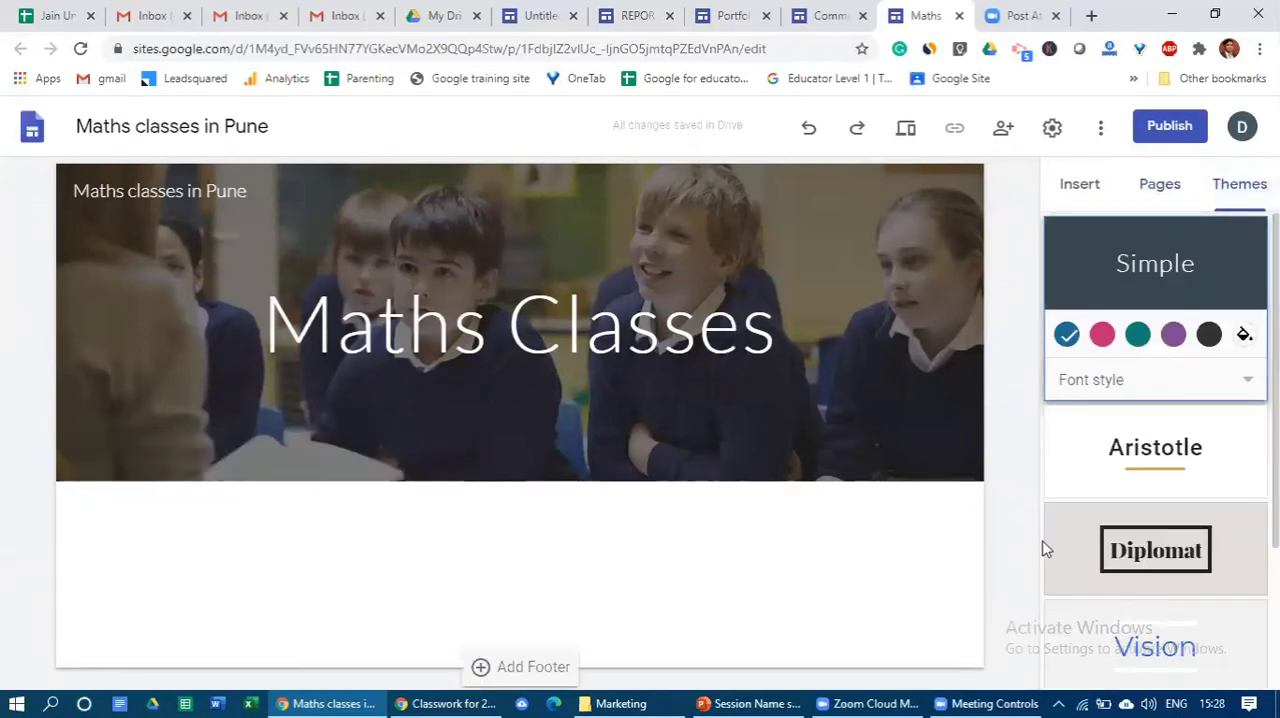
- Try the Aristotle and Level themes on the site, browse the other themes and return to the Simple theme
{"action": "left_click", "coordinate": [1145, 450]}
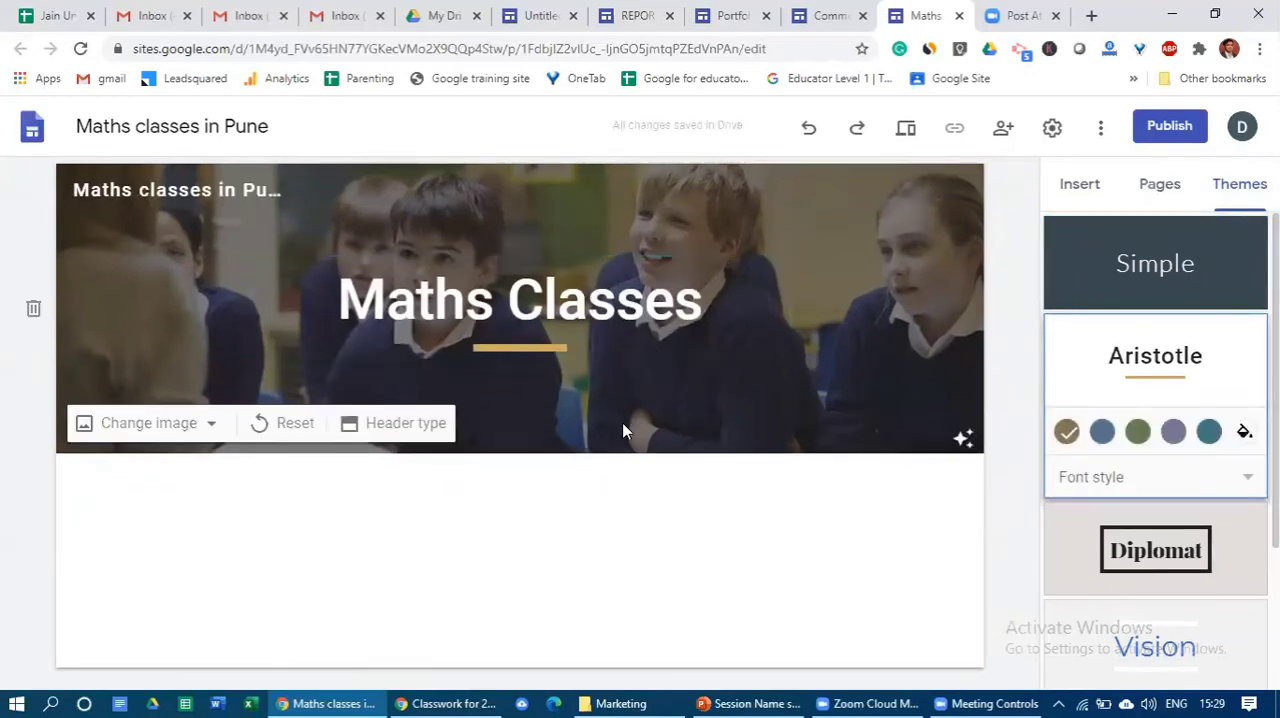
{"action": "scroll", "coordinate": [1094, 540], "scroll_direction": "down", "scroll_amount": 3}
{"action": "left_click", "coordinate": [1158, 550]}
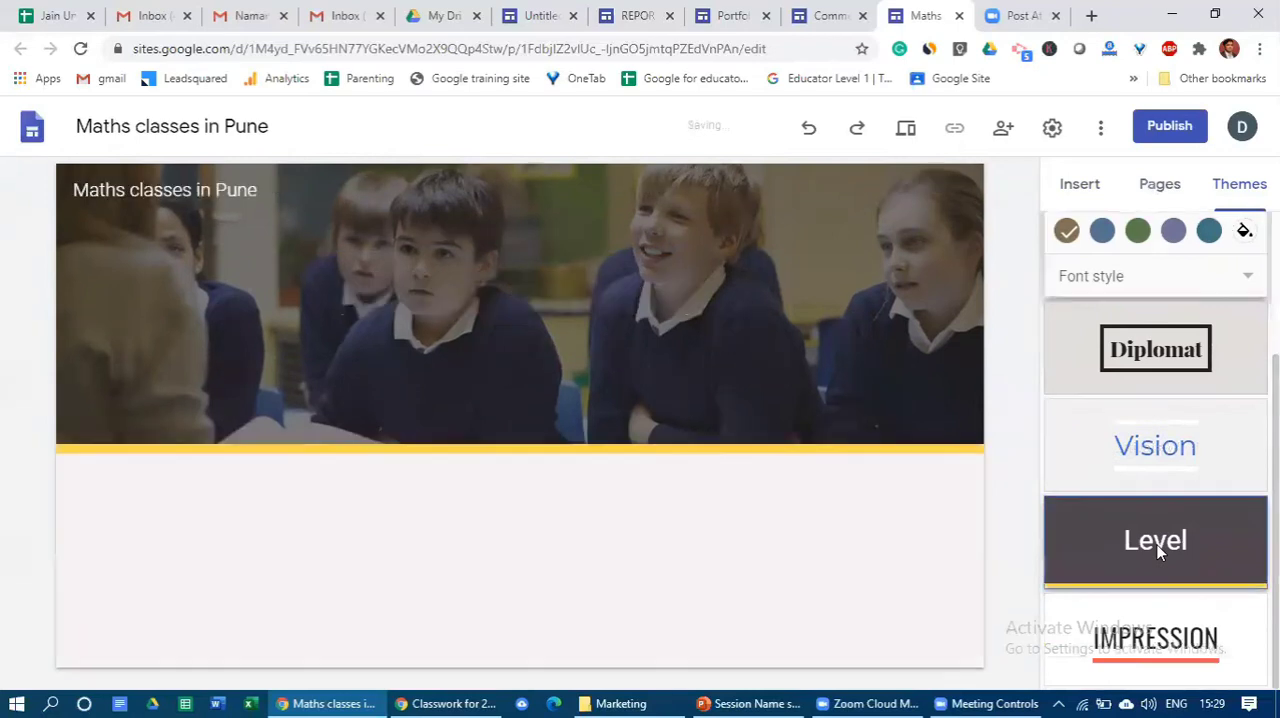
{"action": "scroll", "coordinate": [1208, 300], "scroll_direction": "up", "scroll_amount": 3}
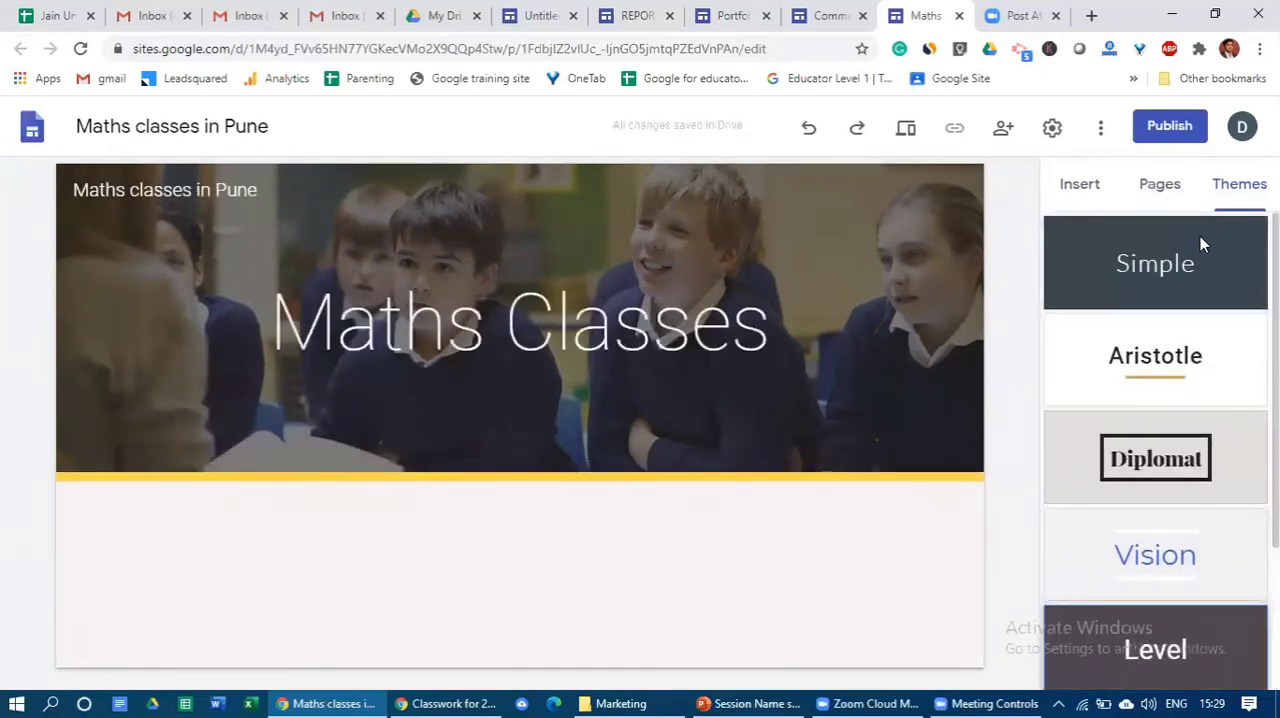
{"action": "scroll", "coordinate": [1194, 288], "scroll_direction": "down", "scroll_amount": 2}
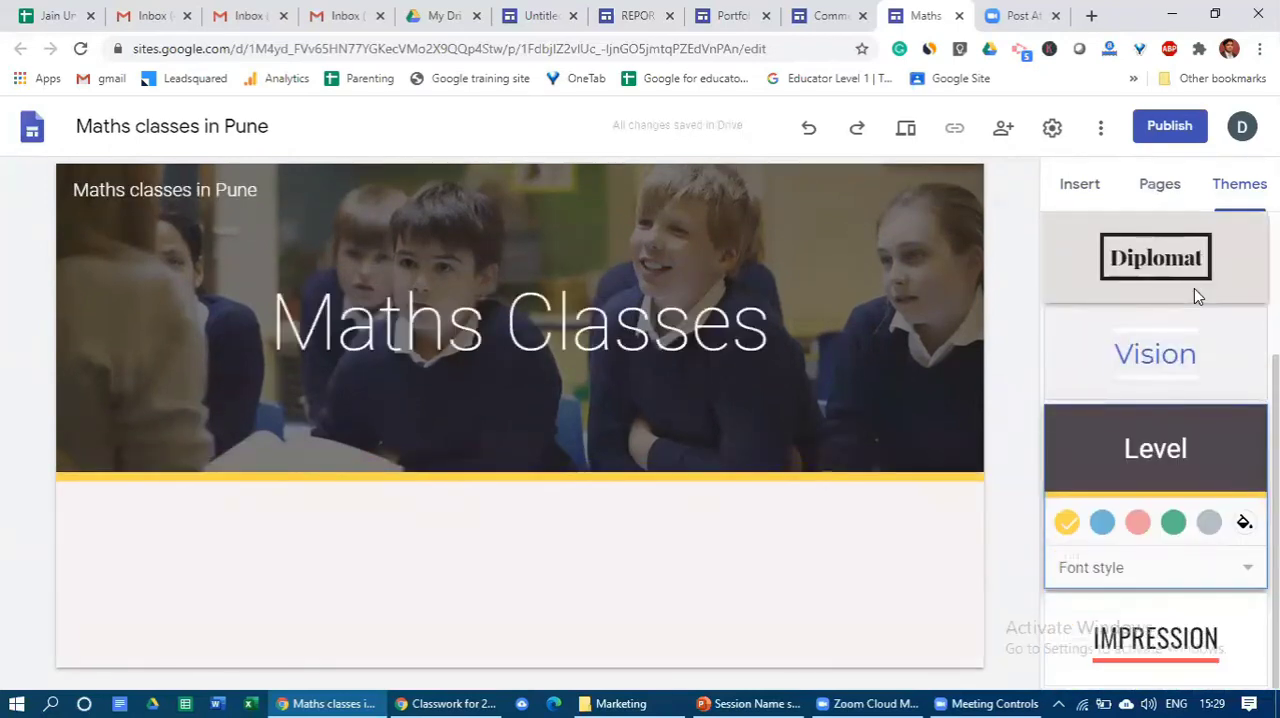
{"action": "scroll", "coordinate": [1219, 350], "scroll_direction": "up", "scroll_amount": 1}
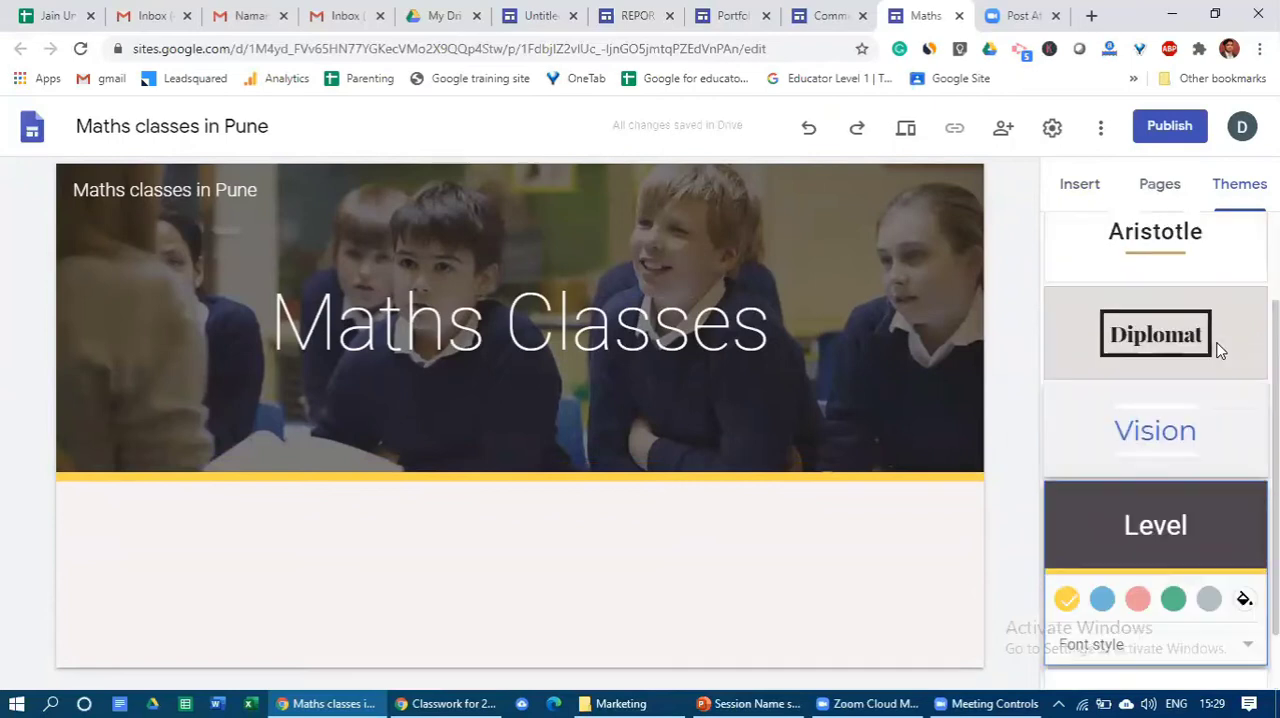
{"action": "scroll", "coordinate": [1210, 340], "scroll_direction": "up", "scroll_amount": 2}
{"action": "scroll", "coordinate": [1181, 490], "scroll_direction": "down", "scroll_amount": 3}
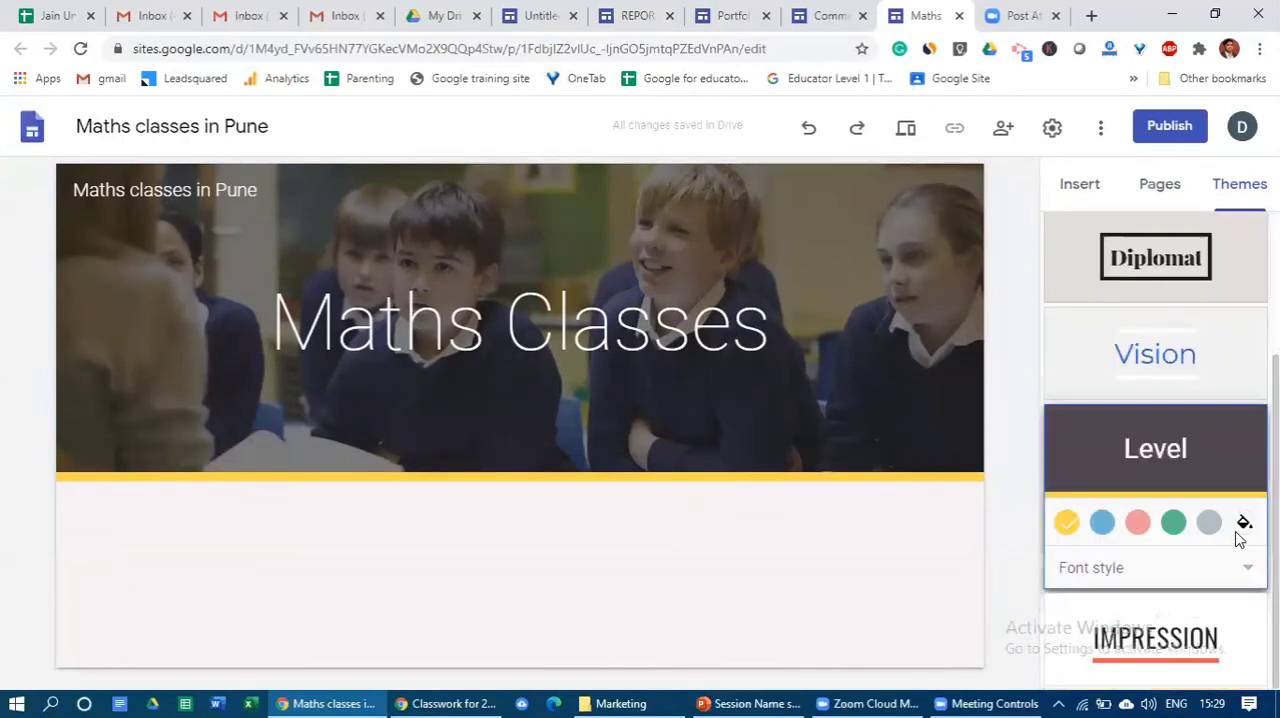
{"action": "scroll", "coordinate": [1190, 395], "scroll_direction": "up", "scroll_amount": 1}
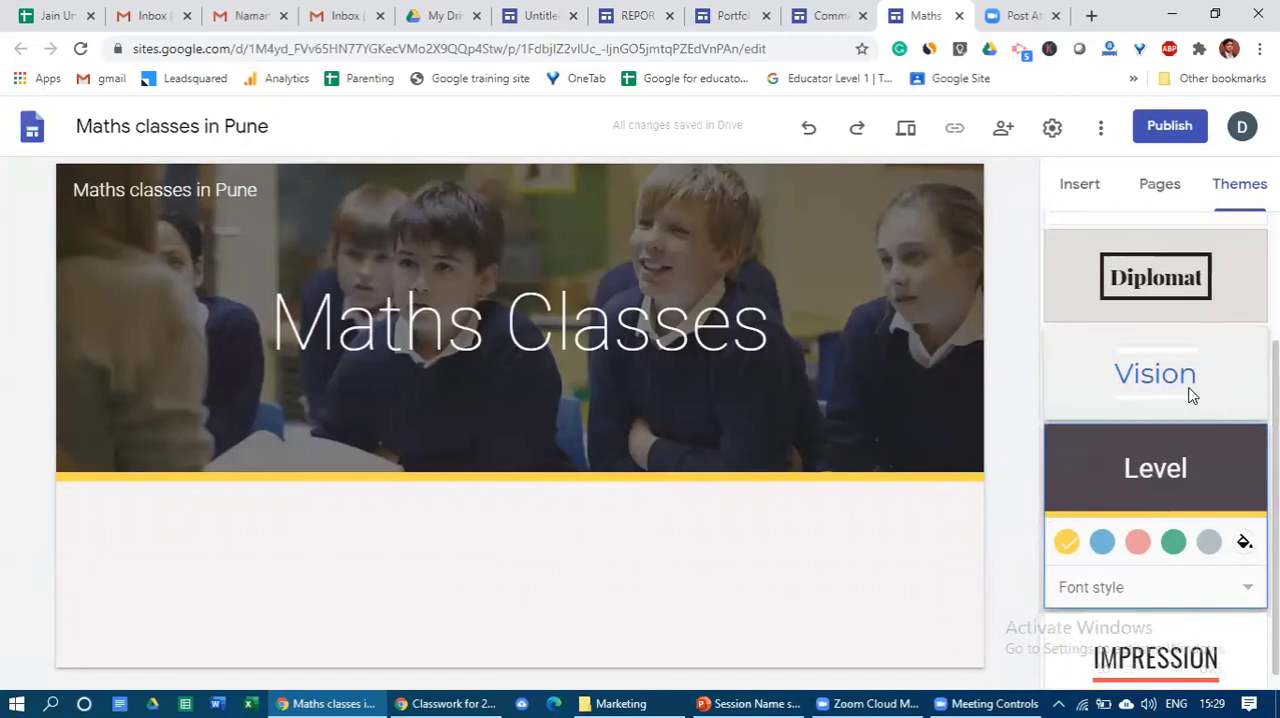
{"action": "scroll", "coordinate": [1180, 300], "scroll_direction": "up", "scroll_amount": 2}
{"action": "left_click", "coordinate": [1177, 279]}
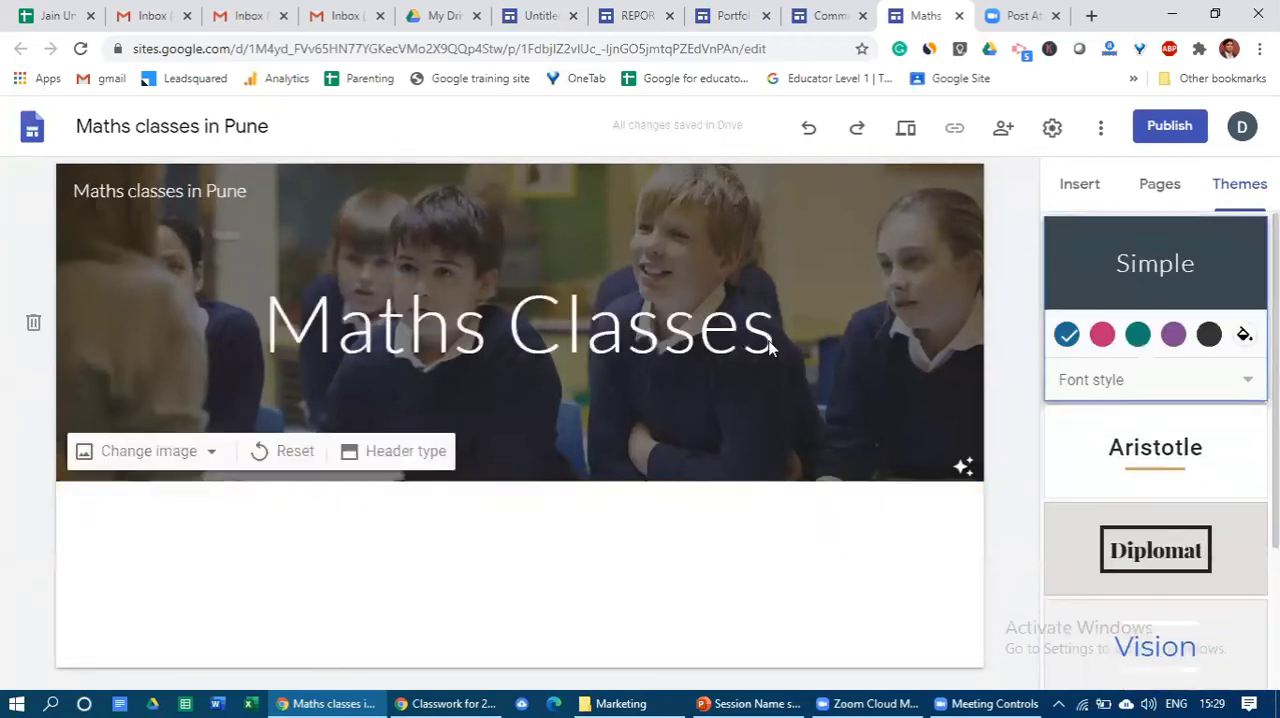
- Try the pink and teal colours of the Simple theme and switch back to blue
{"action": "left_click", "coordinate": [1103, 336]}
{"action": "left_click", "coordinate": [1138, 336]}
{"action": "left_click", "coordinate": [1067, 336]}
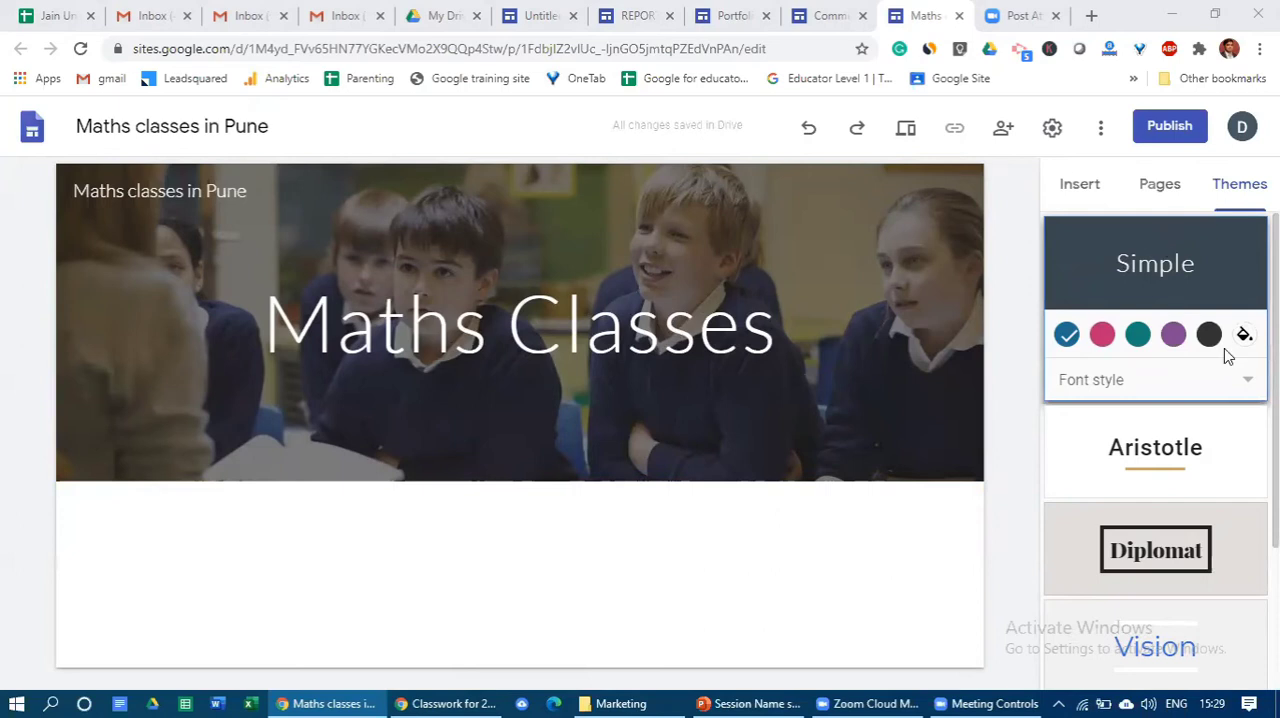
- Look over the theme list and set the Simple theme's font style to Light
{"action": "scroll", "coordinate": [1225, 349], "scroll_direction": "down", "scroll_amount": 2}
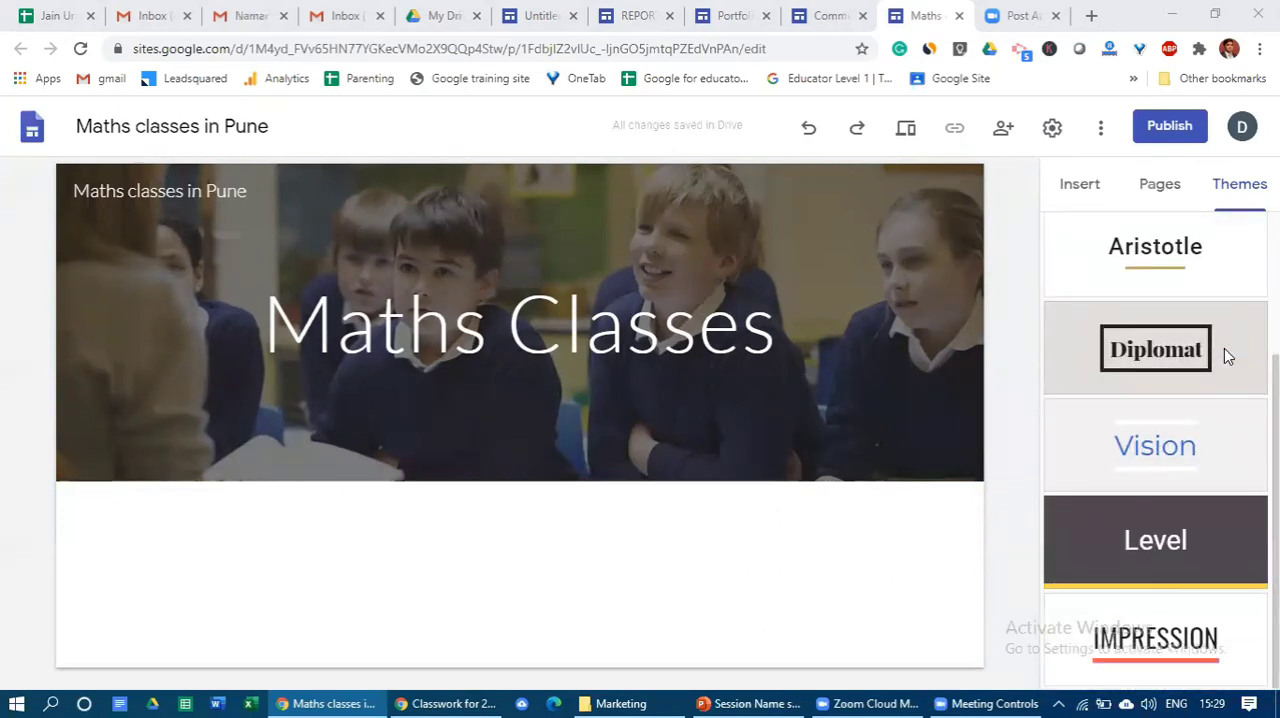
{"action": "scroll", "coordinate": [1224, 348], "scroll_direction": "up", "scroll_amount": 2}
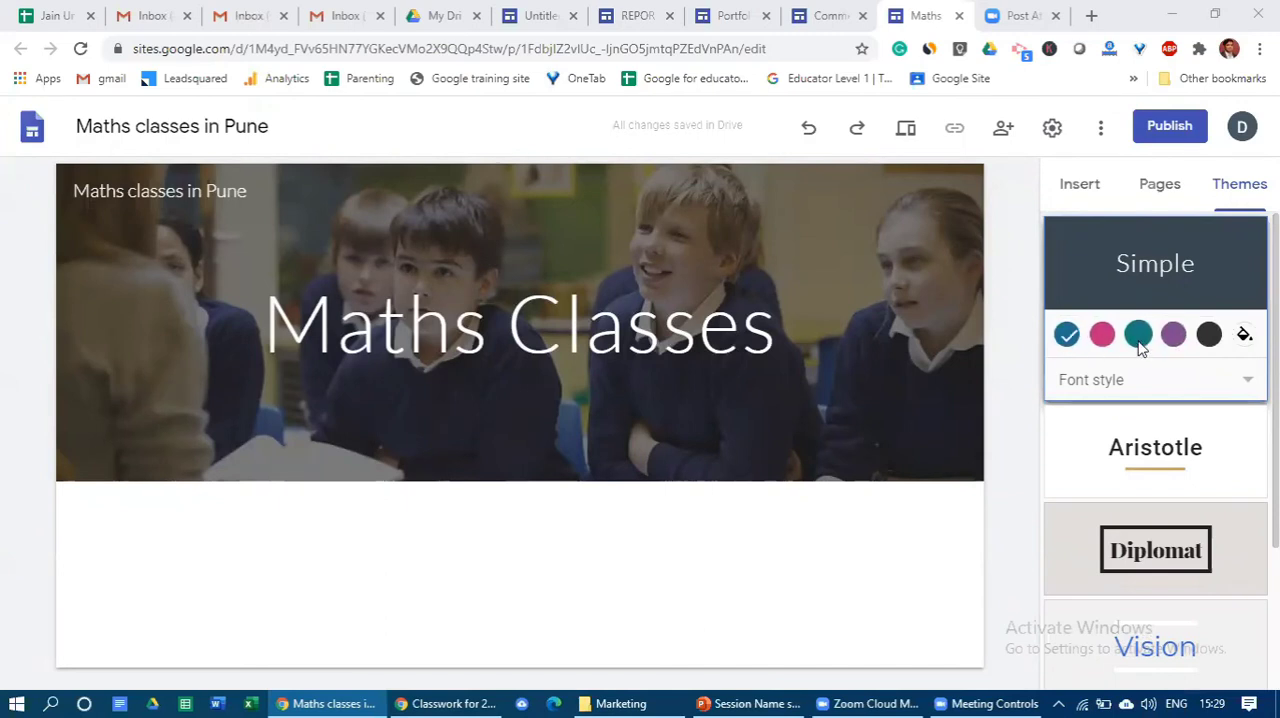
{"action": "left_click", "coordinate": [1120, 380]}
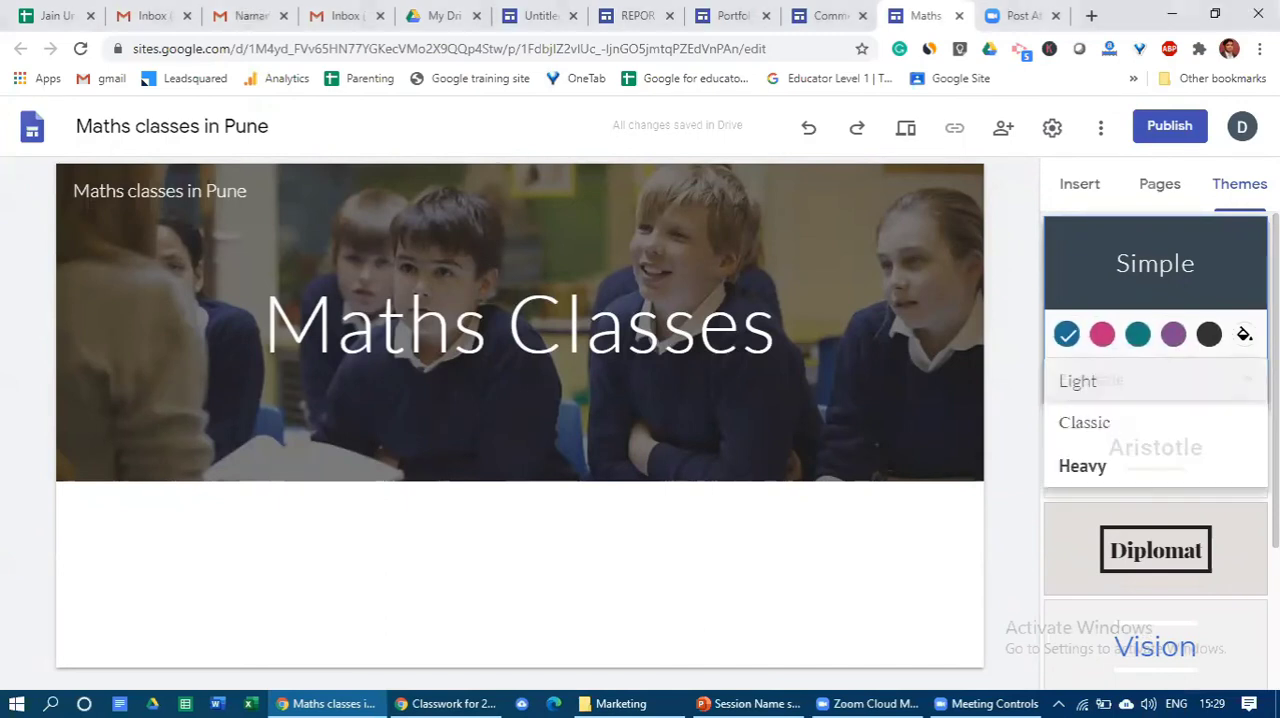
{"action": "left_click", "coordinate": [1118, 388]}
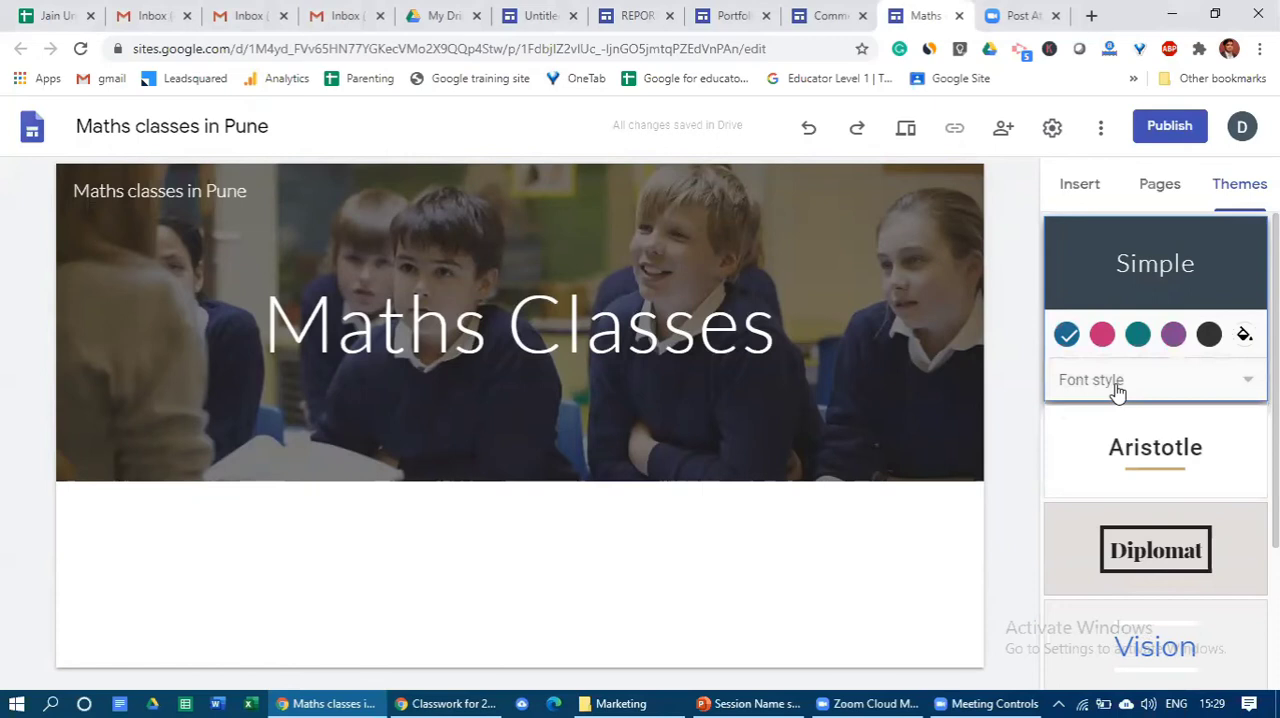
- Review the site's insertable elements, page list and themes once more, and return to the elements for inserting
{"action": "left_click", "coordinate": [1097, 192]}
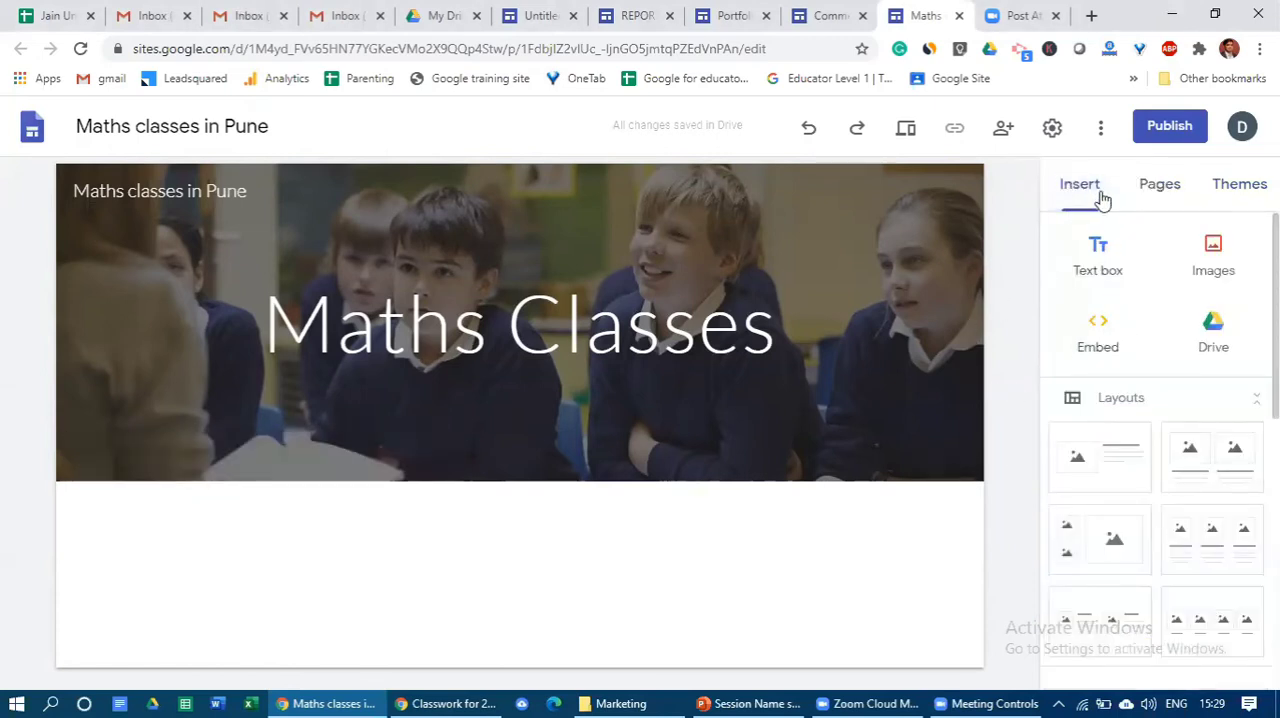
{"action": "left_click", "coordinate": [1185, 199]}
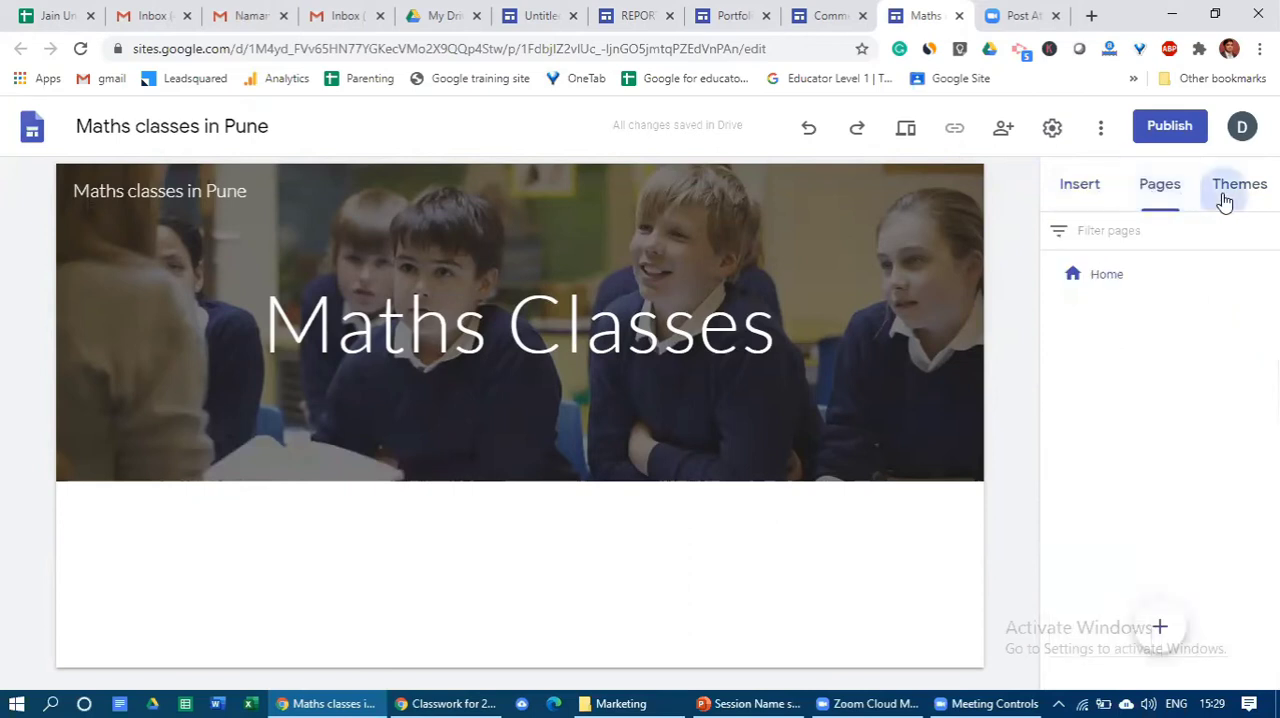
{"action": "left_click", "coordinate": [1225, 196]}
{"action": "left_click", "coordinate": [1088, 198]}
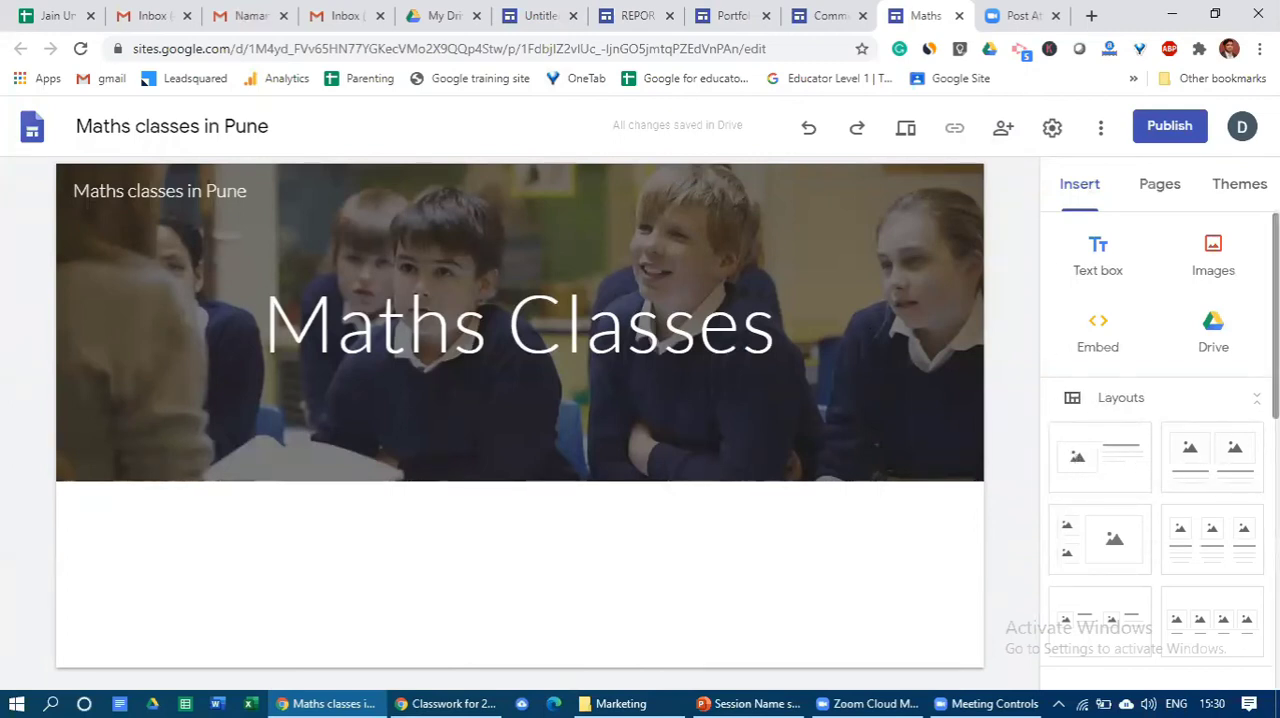
{"action": "scroll", "coordinate": [1158, 450], "scroll_direction": "down", "scroll_amount": 1}
{"action": "scroll", "coordinate": [1150, 420], "scroll_direction": "up", "scroll_amount": 1}
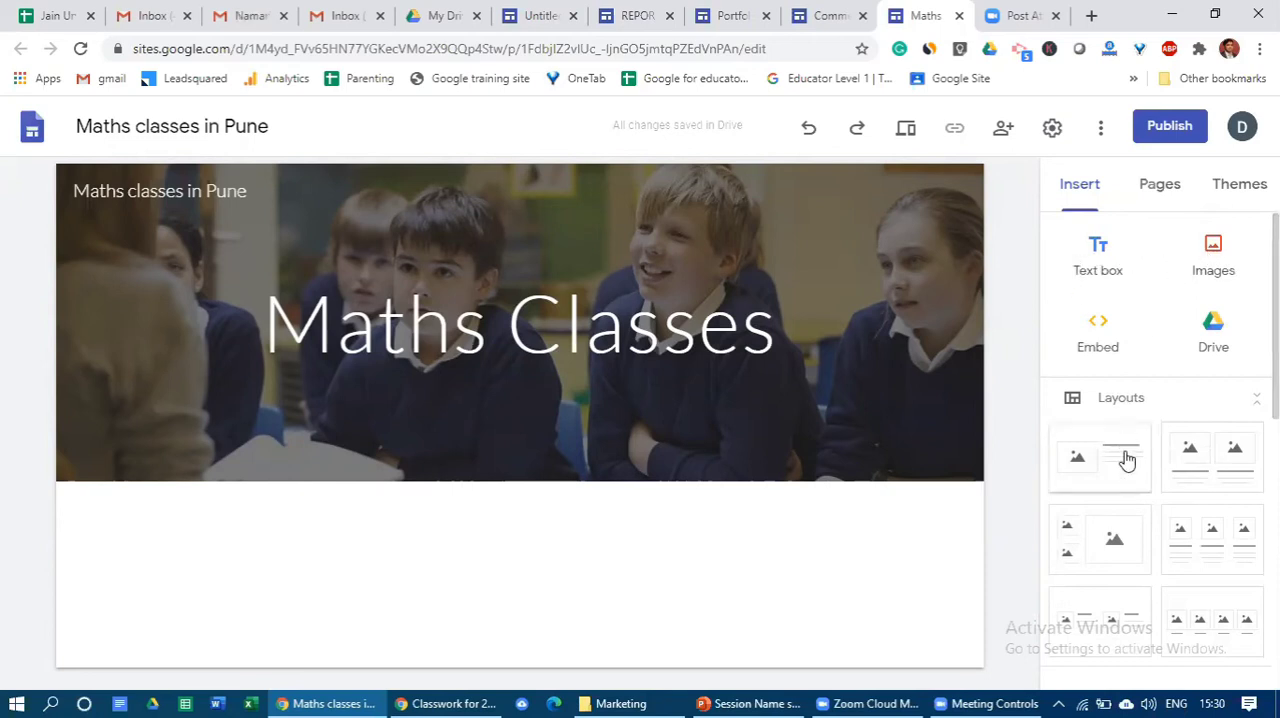
- Insert a text box below the header image with the text "My Videos"
{"action": "left_click", "coordinate": [1094, 255]}
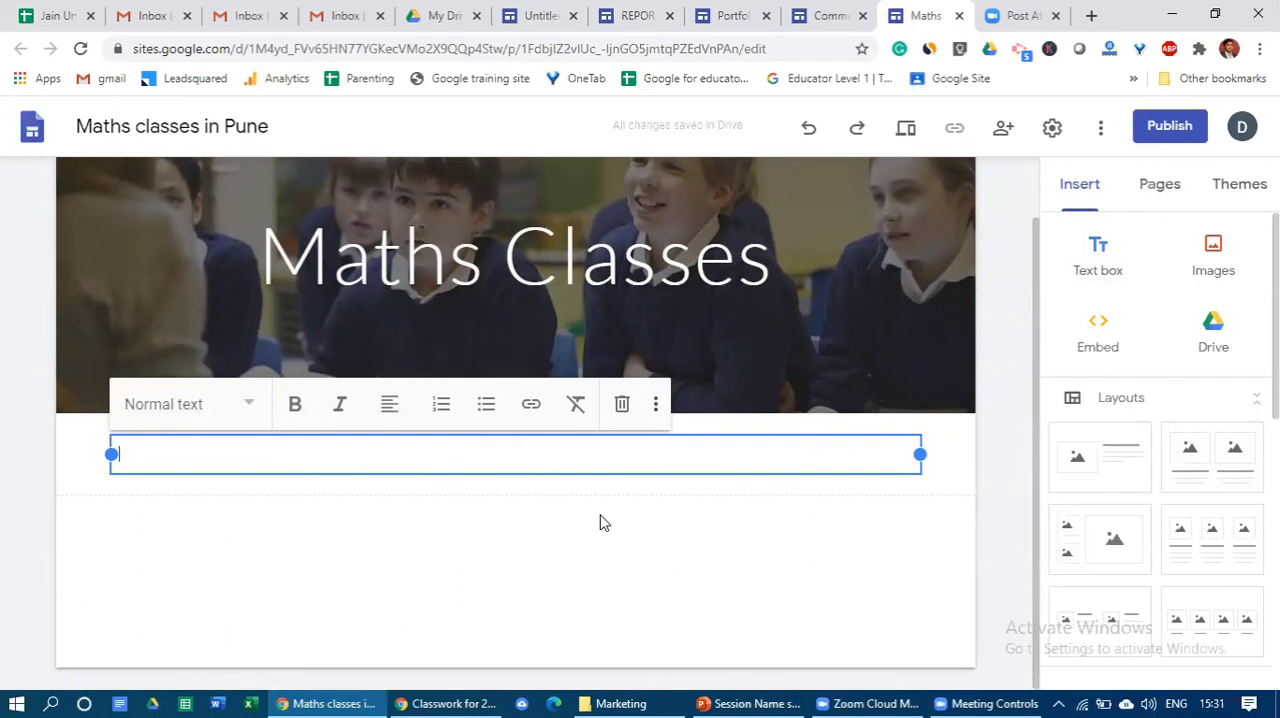
{"action": "type", "text": "My Videos"}
{"action": "left_click", "coordinate": [421, 545]}
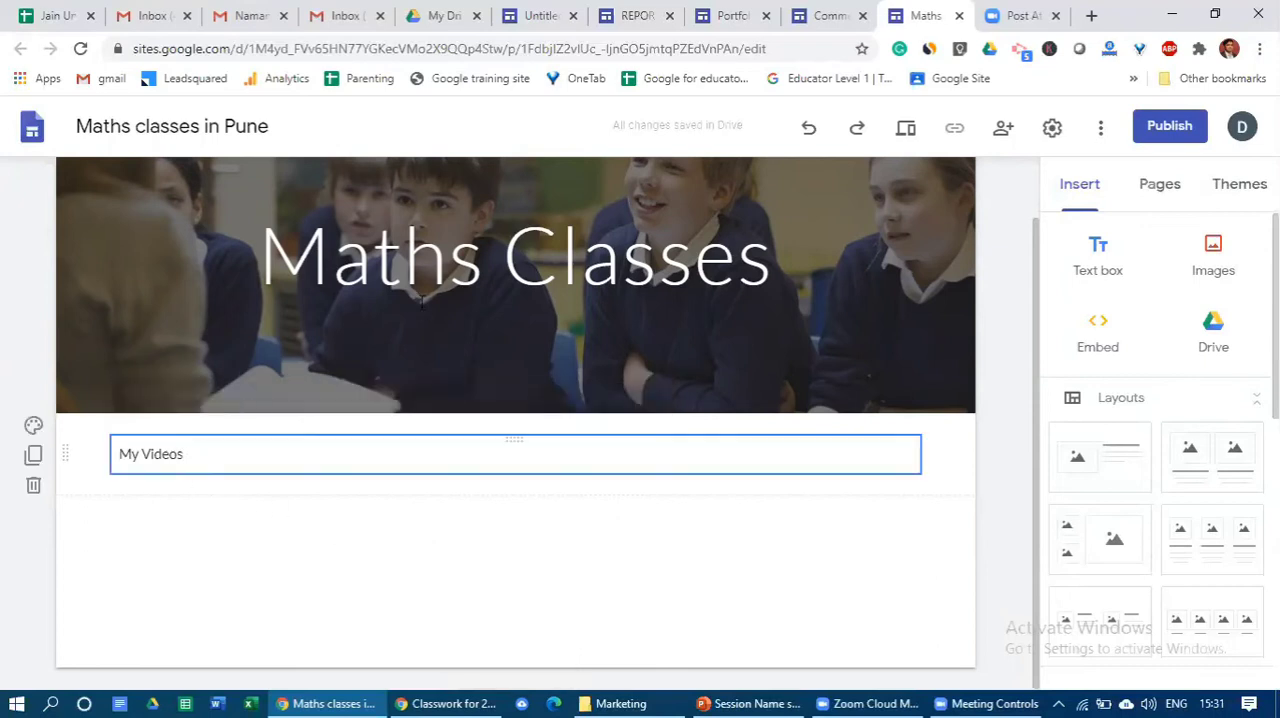
- Apply the Heading text style to the whole "My Videos" text
{"action": "left_click", "coordinate": [194, 452]}
{"action": "left_click_drag", "start_coordinate": [194, 452], "coordinate": [130, 441]}
{"action": "left_click", "coordinate": [203, 456]}
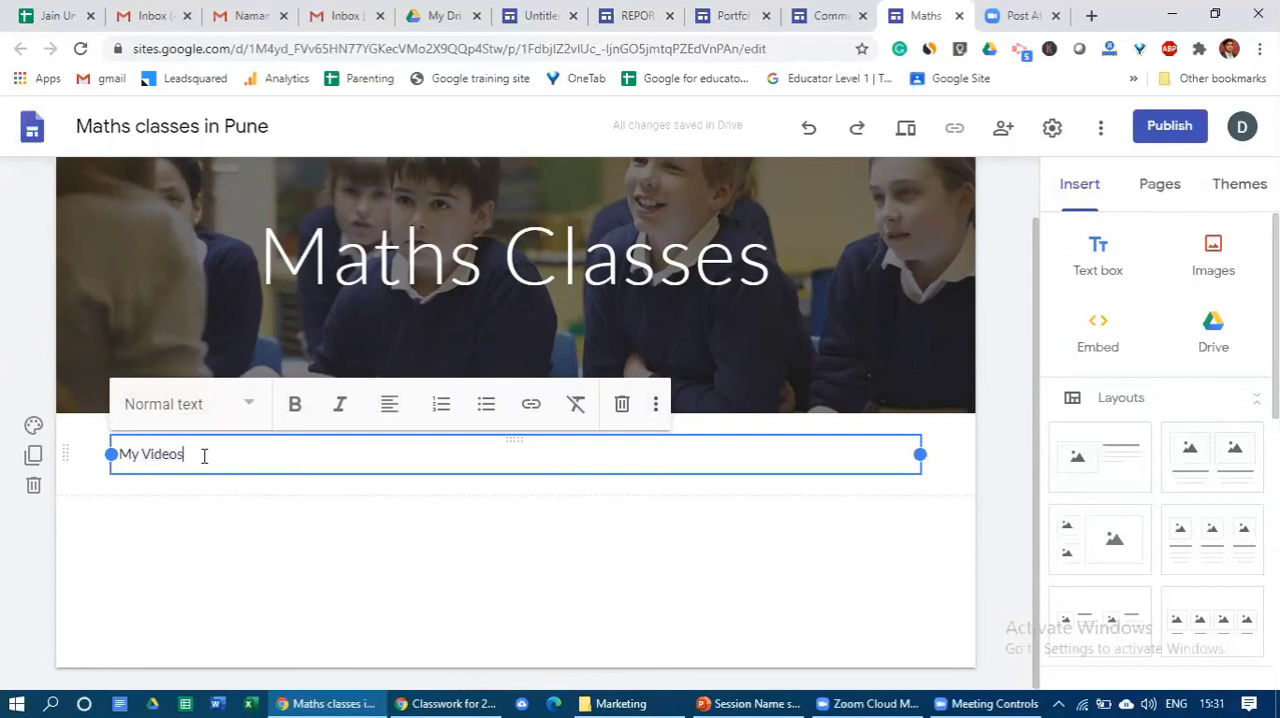
{"action": "left_click_drag", "start_coordinate": [185, 461], "coordinate": [112, 456]}
{"action": "left_click", "coordinate": [120, 457]}
{"action": "left_click", "coordinate": [212, 410]}
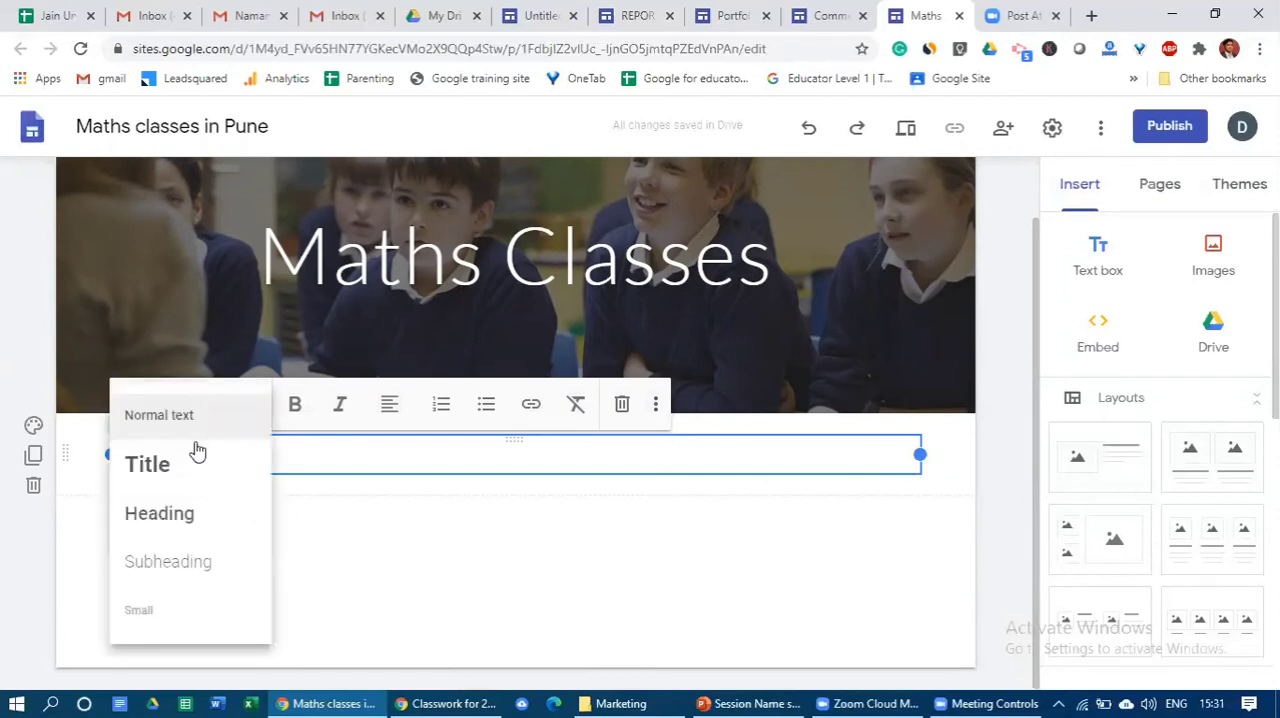
{"action": "left_click", "coordinate": [177, 512]}
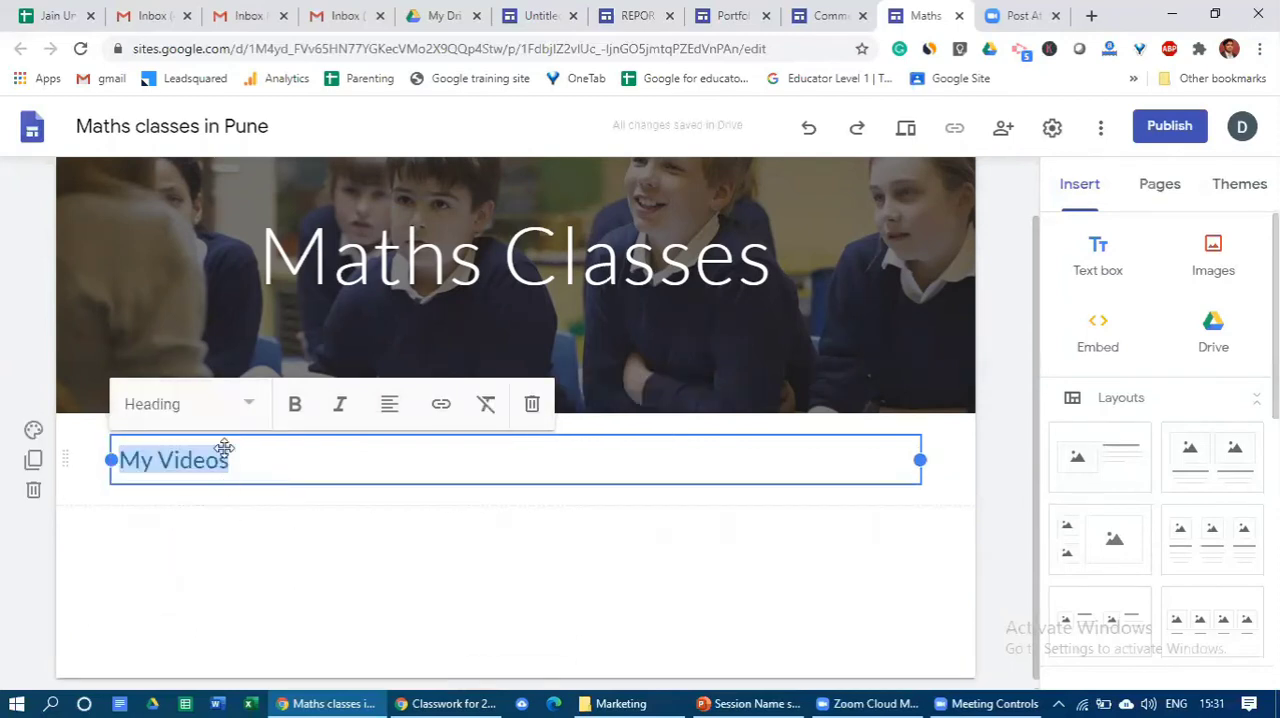
- Look over the available text styles for "My Videos" and keep Heading selected
{"action": "left_click", "coordinate": [247, 410]}
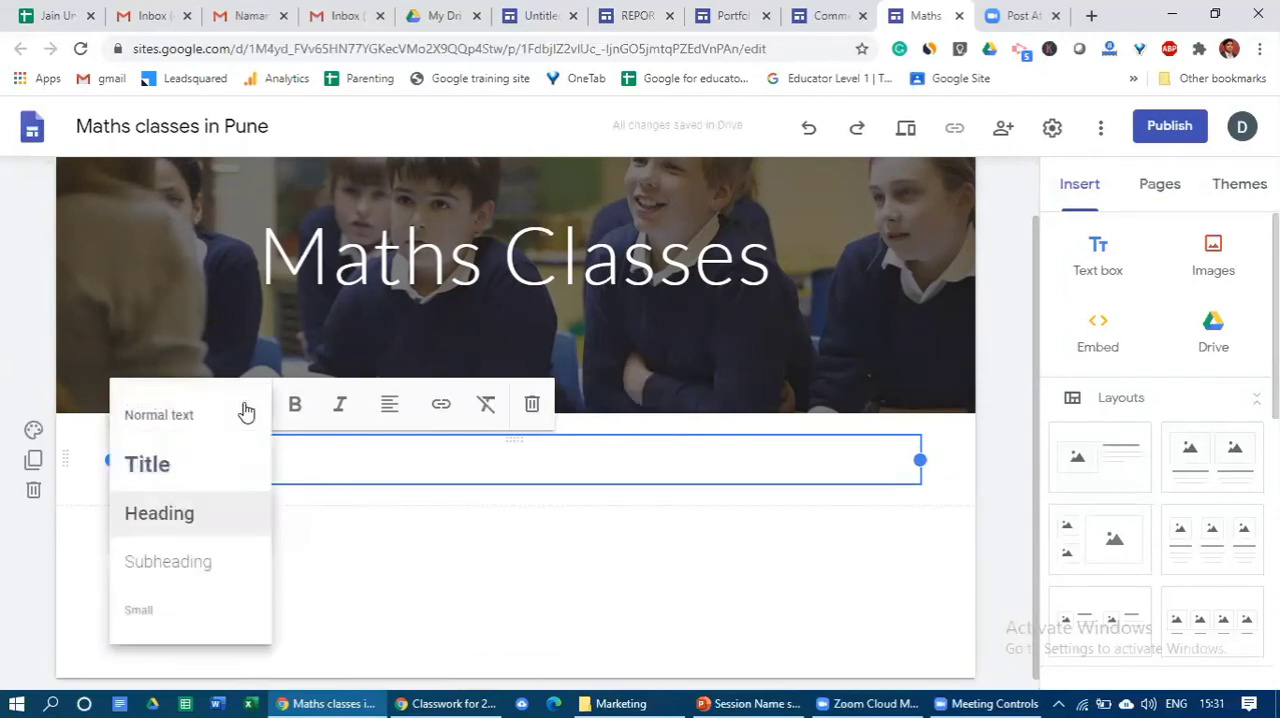
{"action": "left_click", "coordinate": [200, 523]}
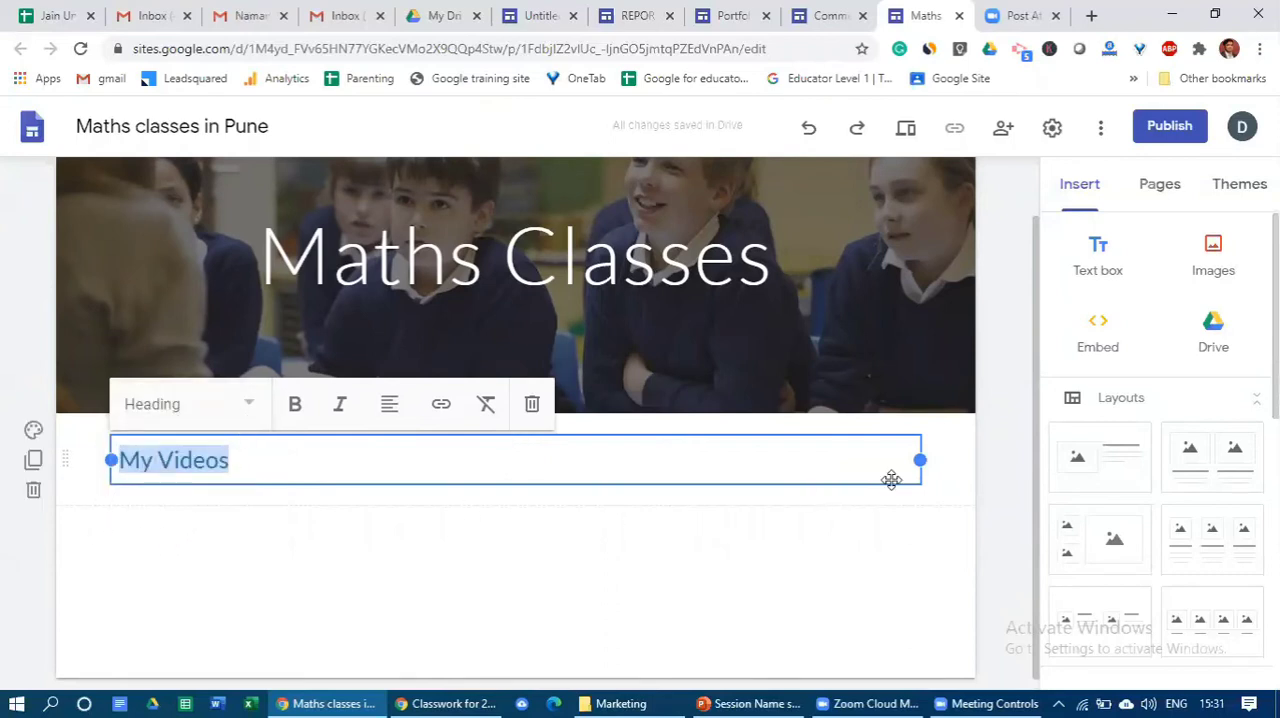
{"action": "left_click", "coordinate": [250, 406]}
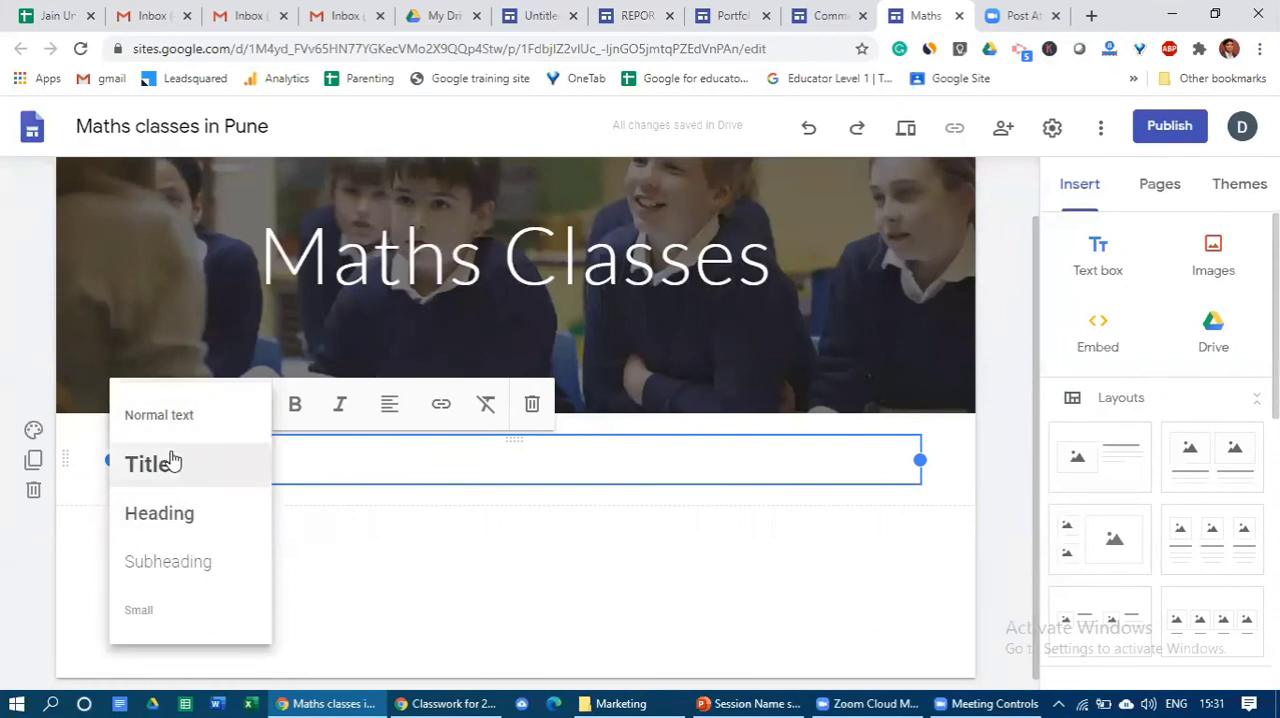
{"action": "left_click", "coordinate": [169, 533]}
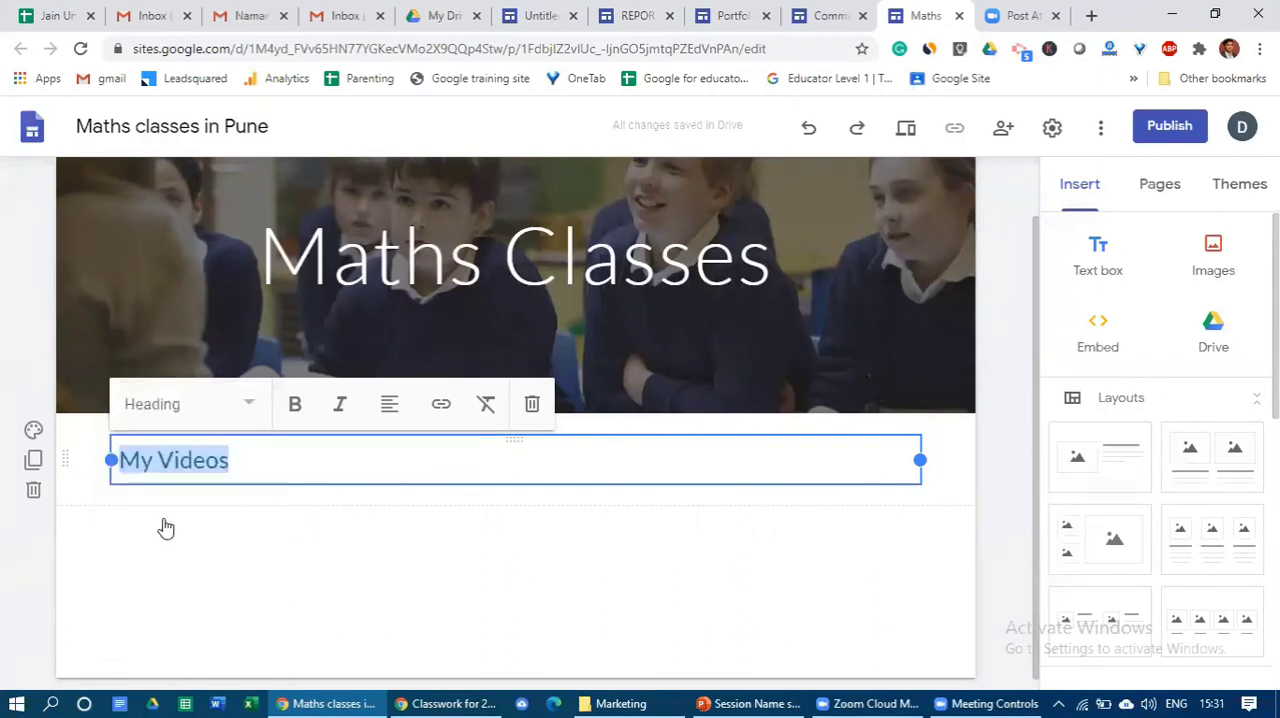
{"action": "left_click", "coordinate": [249, 465]}
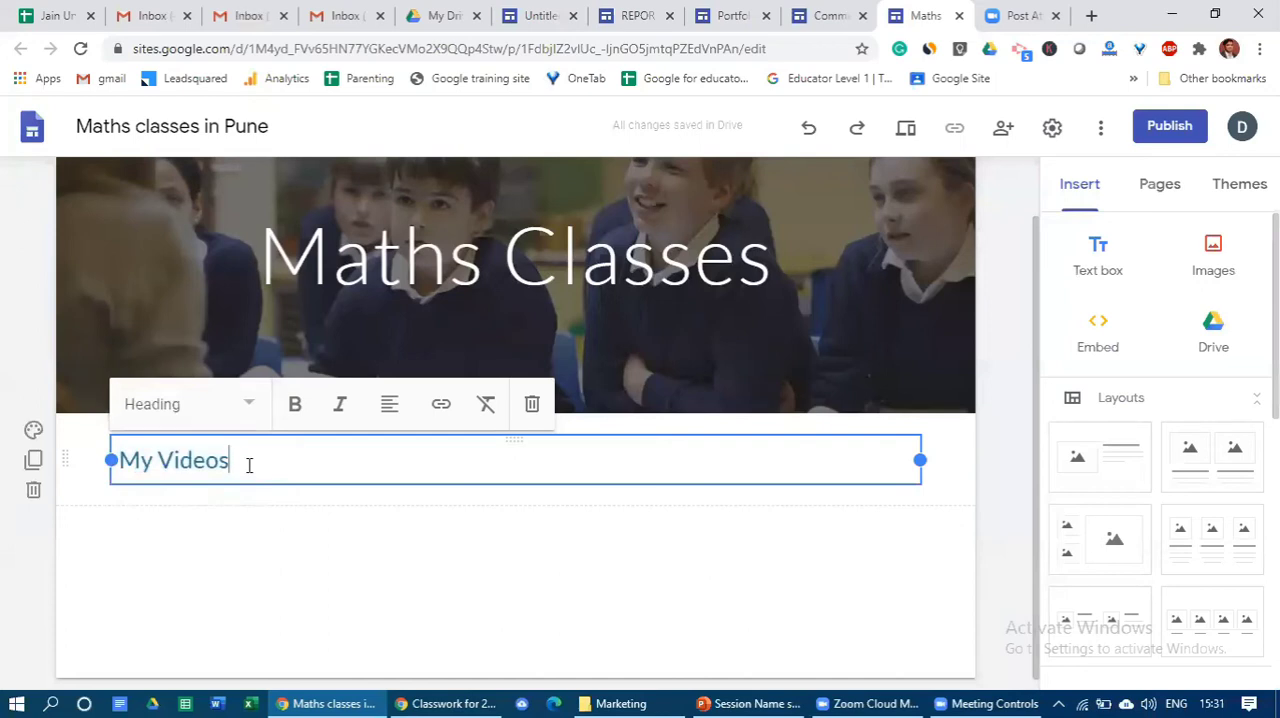
{"action": "left_click", "coordinate": [238, 528]}
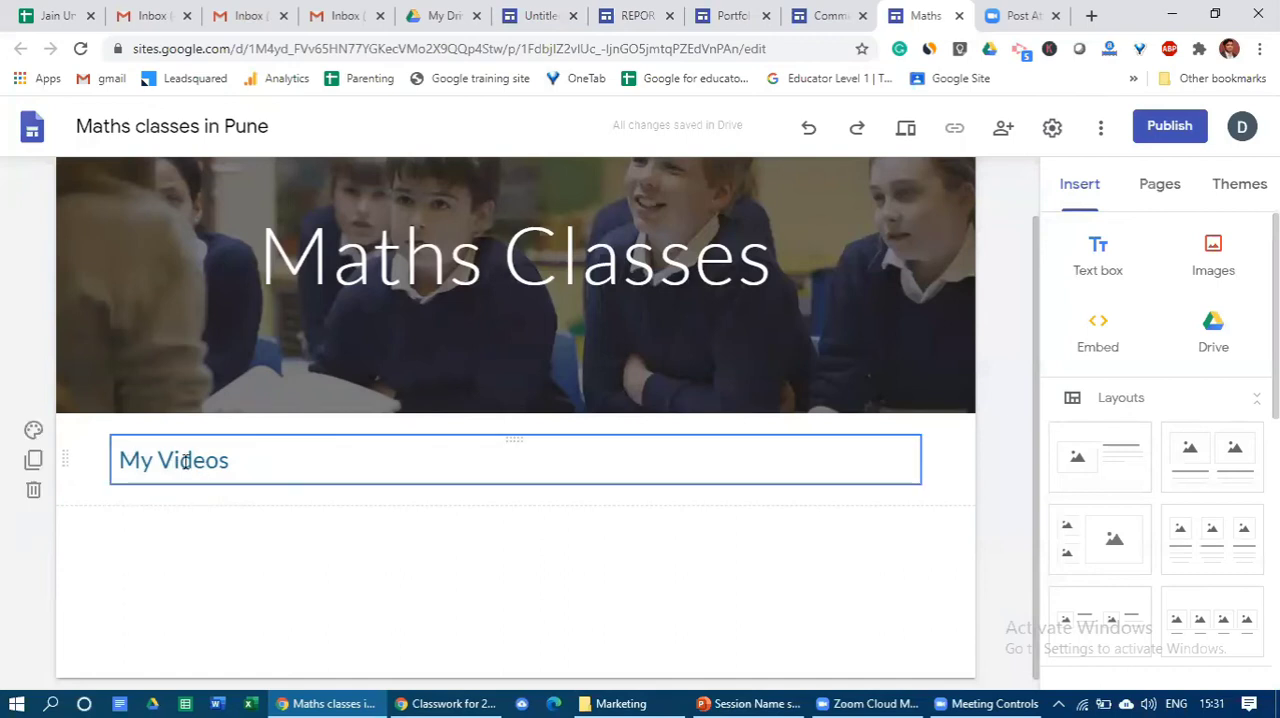
- Look through the background options of the My Videos section, including Image, and set its background to Emphasis 2
{"action": "left_click", "coordinate": [35, 432]}
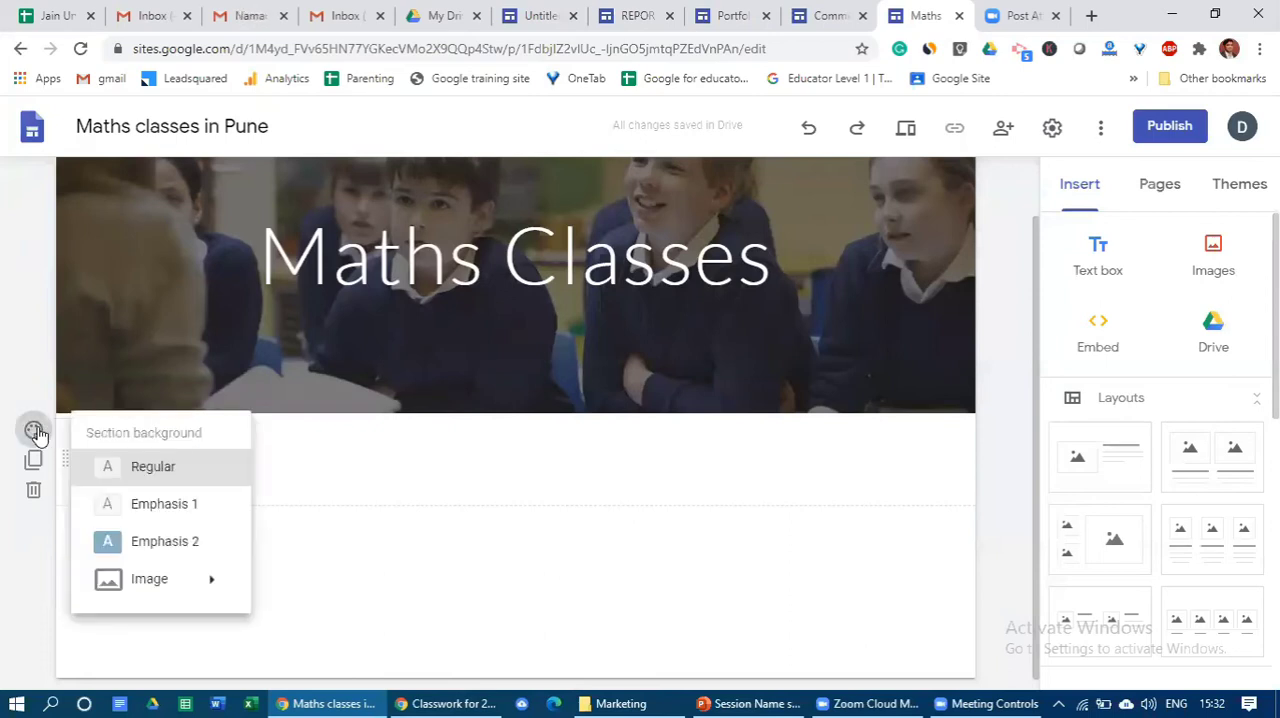
{"action": "left_click", "coordinate": [396, 555]}
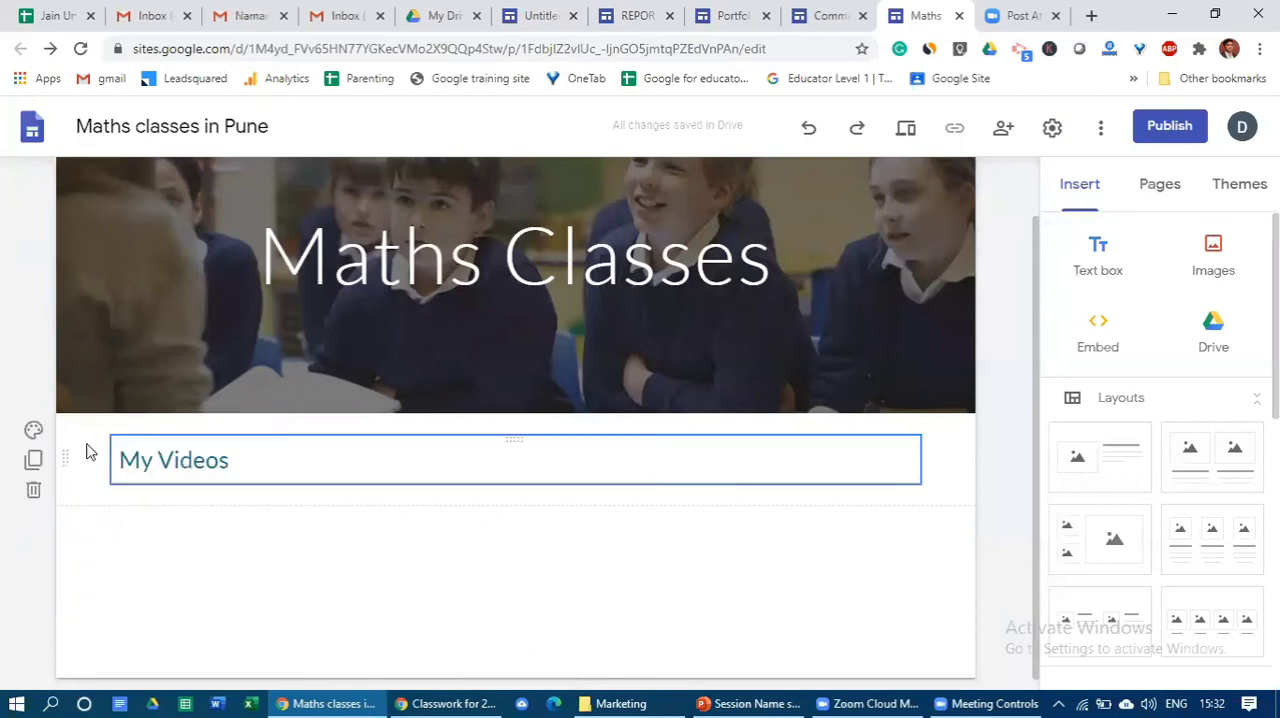
{"action": "left_click", "coordinate": [34, 433]}
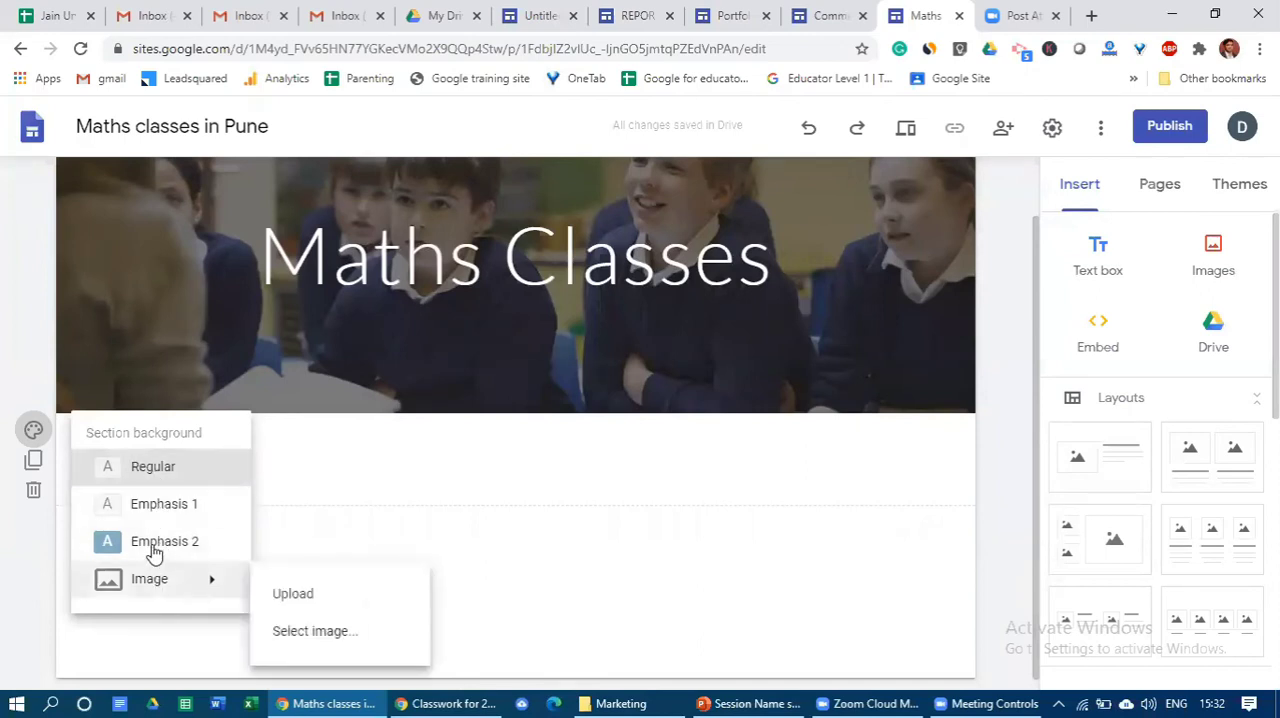
{"action": "left_click", "coordinate": [331, 543]}
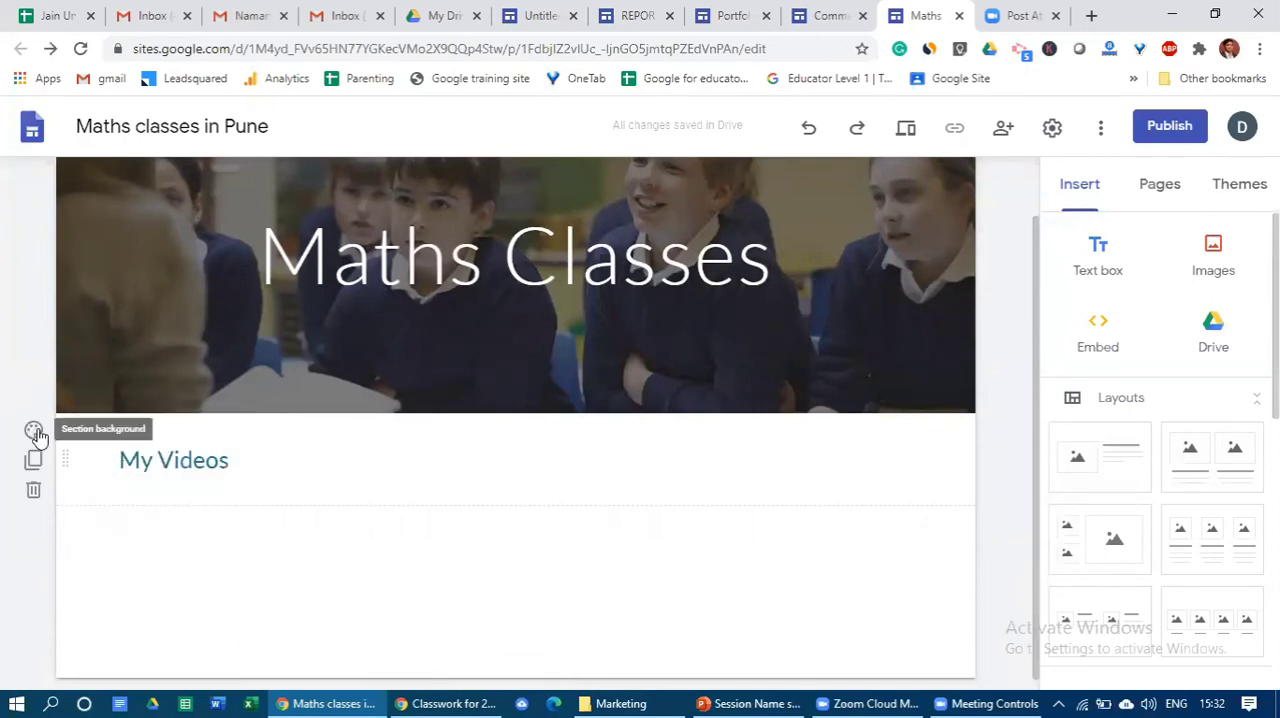
{"action": "left_click", "coordinate": [34, 430]}
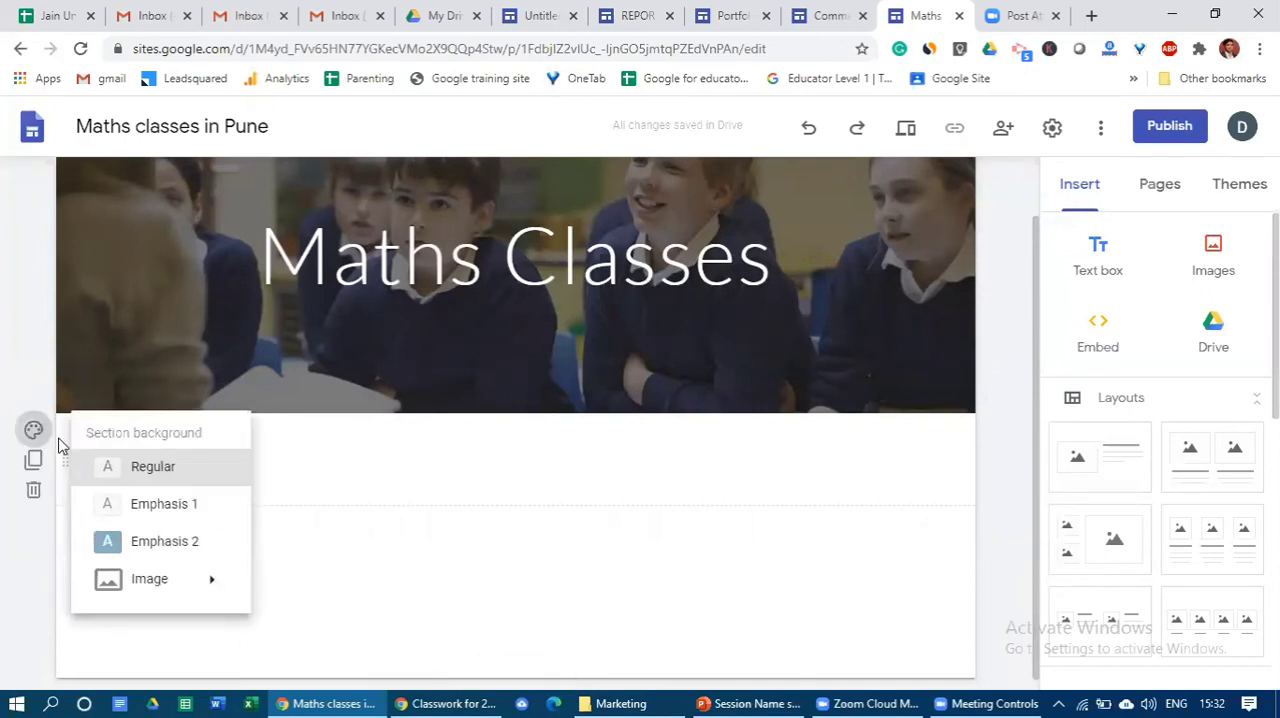
{"action": "left_click", "coordinate": [146, 552]}
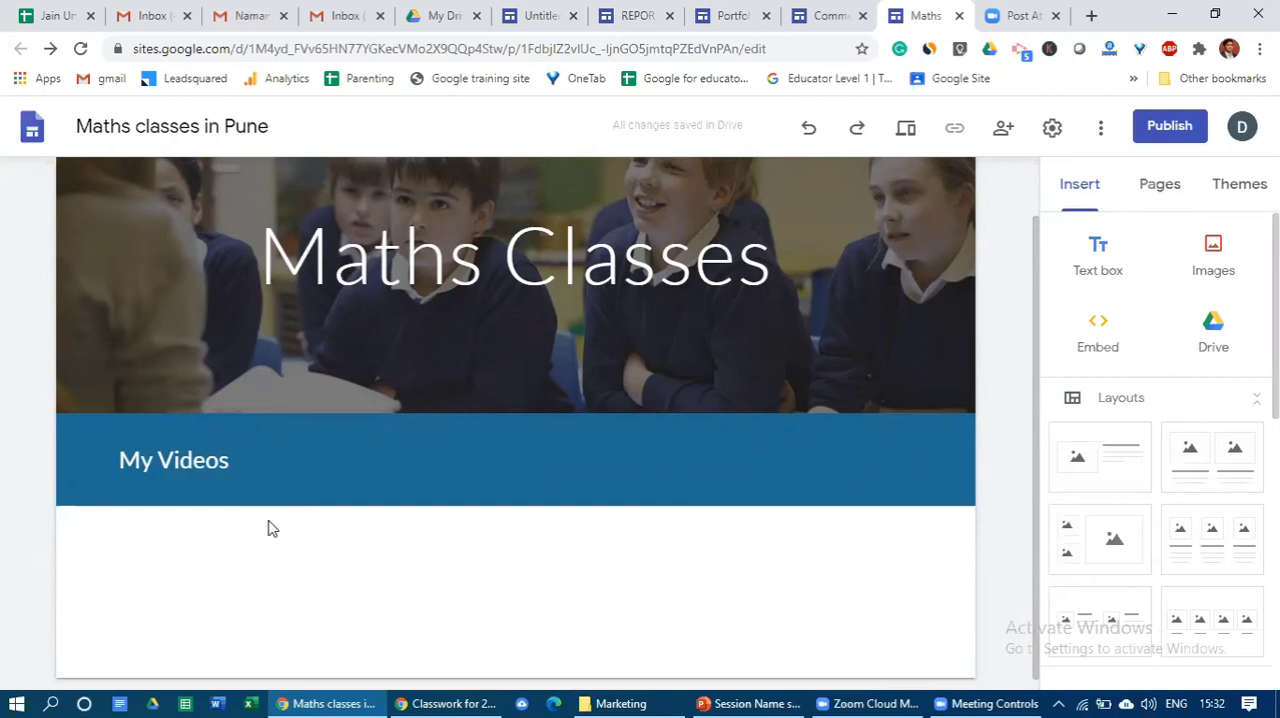
{"action": "left_click", "coordinate": [276, 452]}
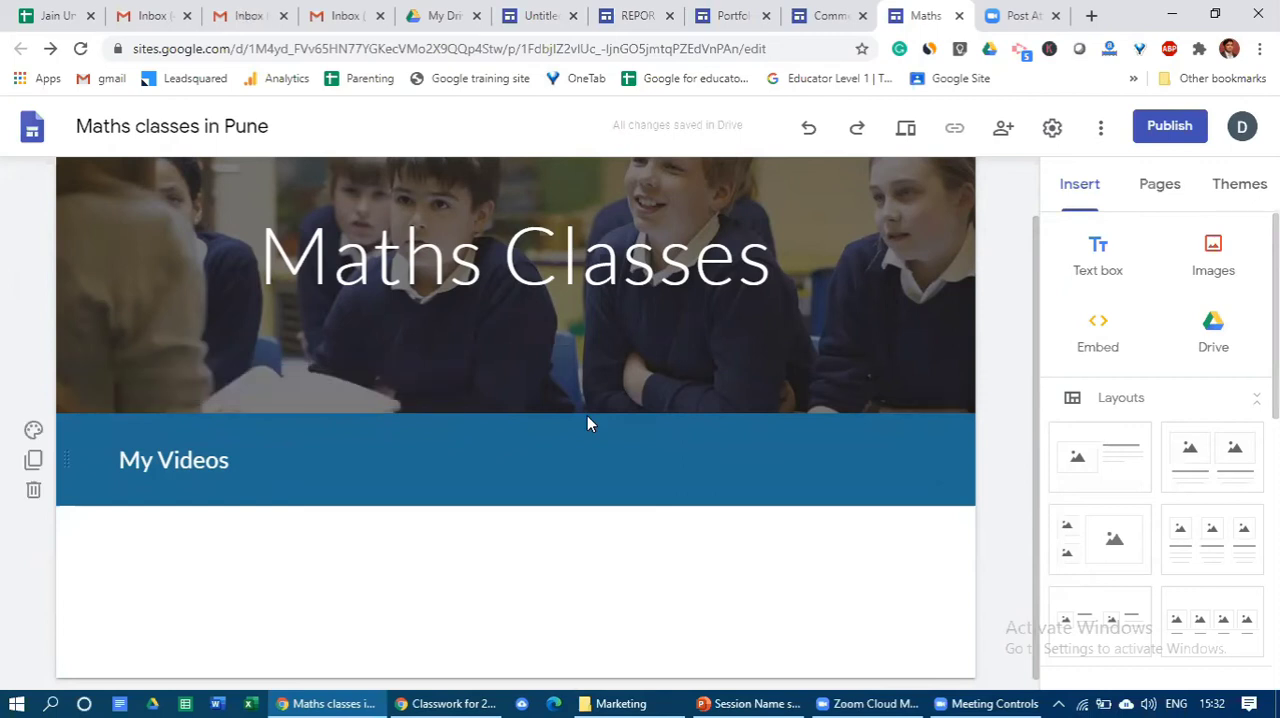
- Try the Simple theme's pink and teal colours on the My Videos section and return to blue
{"action": "left_click", "coordinate": [1229, 195]}
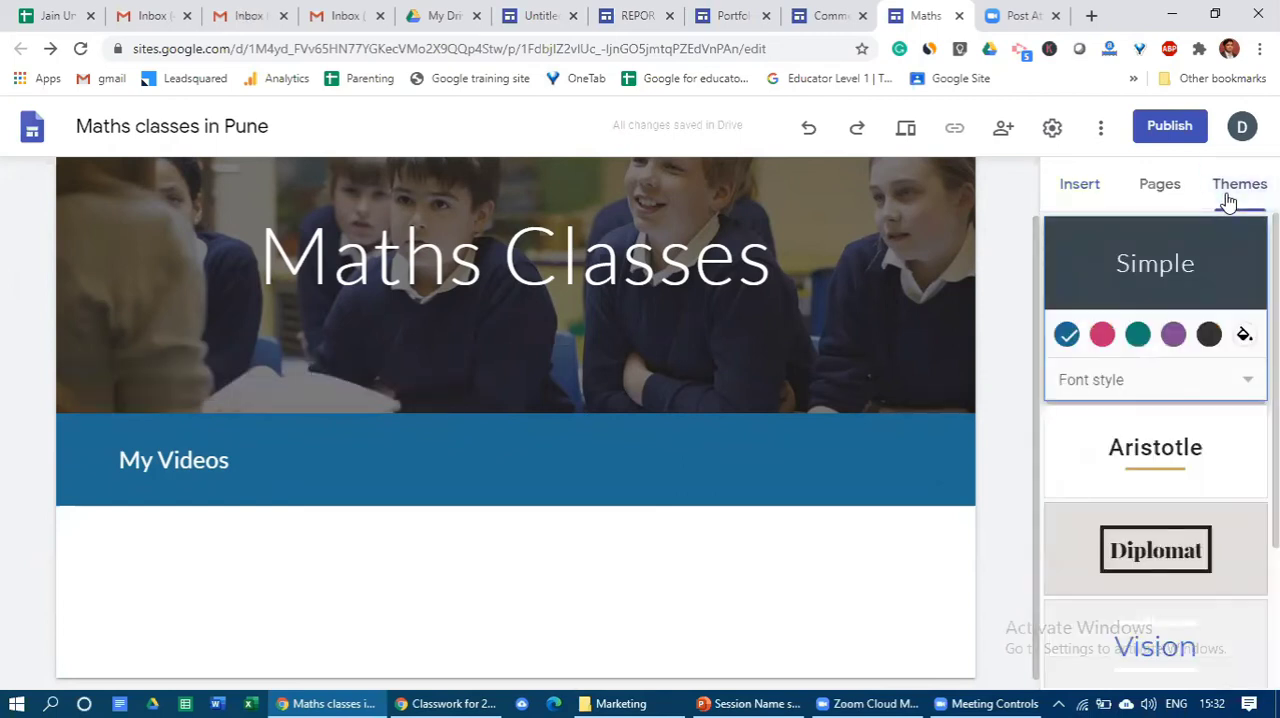
{"action": "left_click", "coordinate": [1103, 335]}
{"action": "left_click", "coordinate": [1139, 336]}
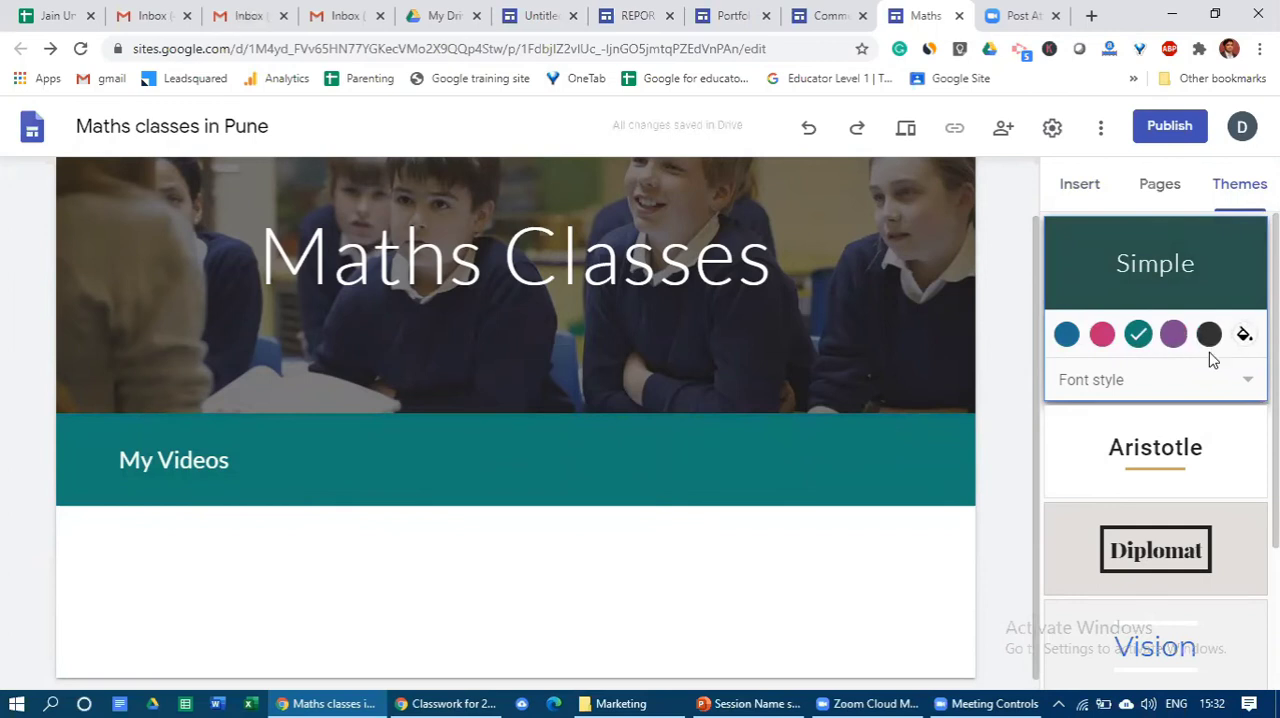
{"action": "left_click", "coordinate": [1066, 336]}
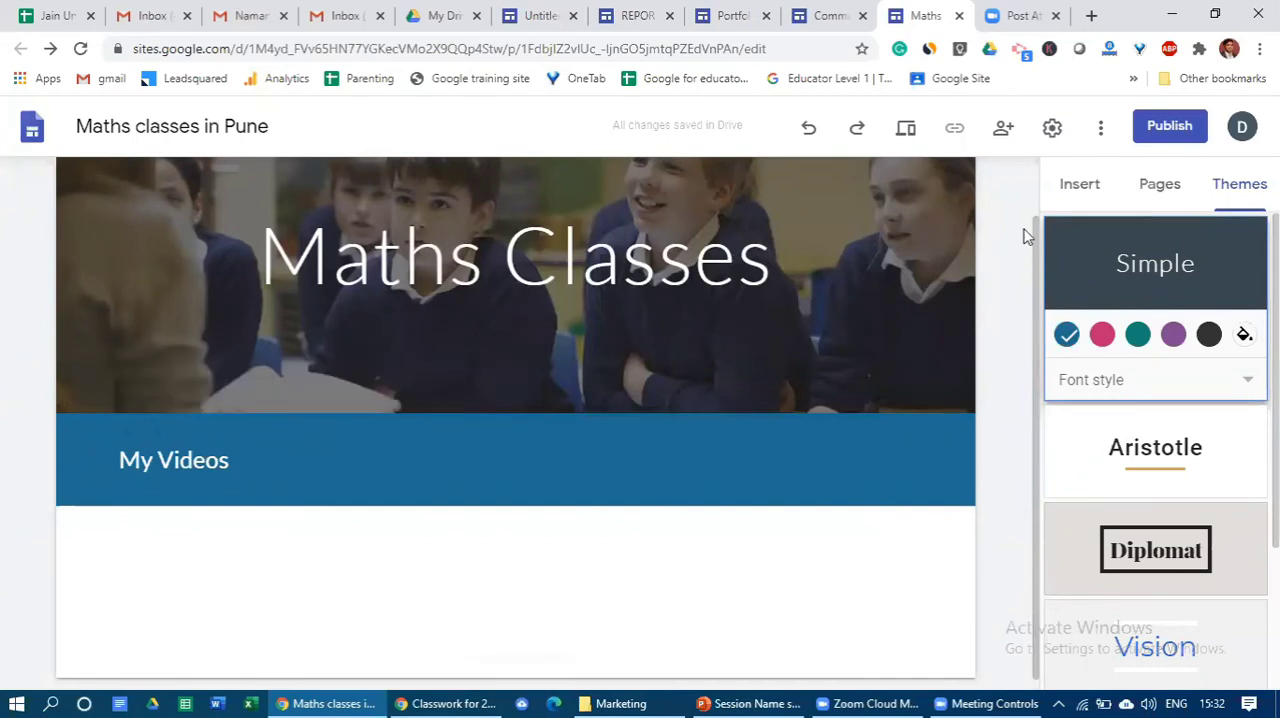
- Insert the layout with two side-by-side image placeholders and captions below the My Videos section
{"action": "left_click", "coordinate": [1078, 190]}
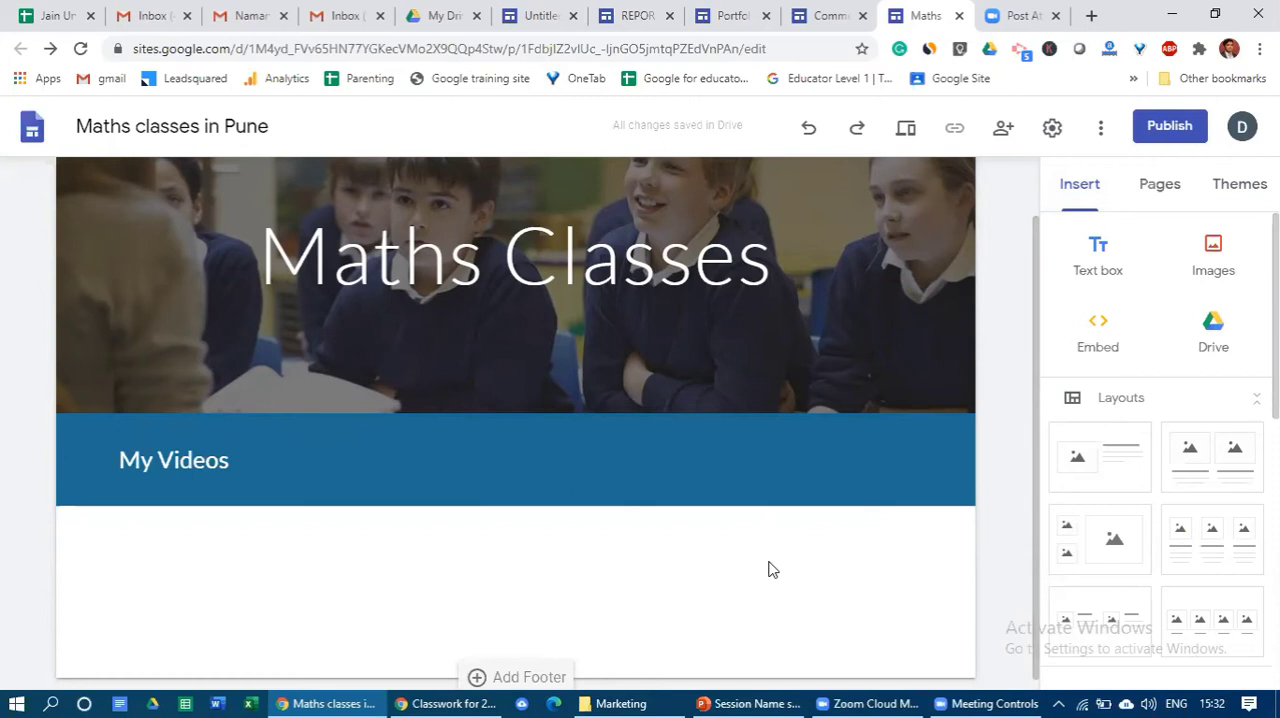
{"action": "scroll", "coordinate": [768, 569], "scroll_direction": "down", "scroll_amount": 1}
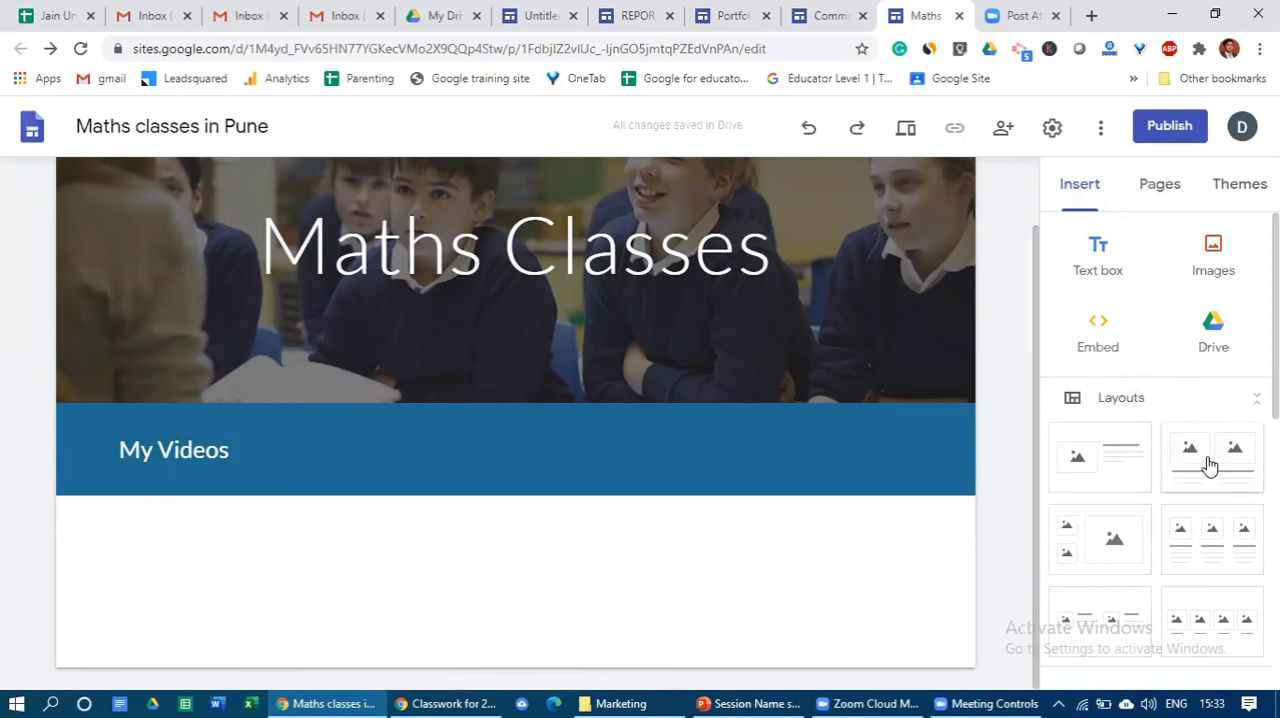
{"action": "left_click_drag", "start_coordinate": [1209, 465], "coordinate": [756, 550]}
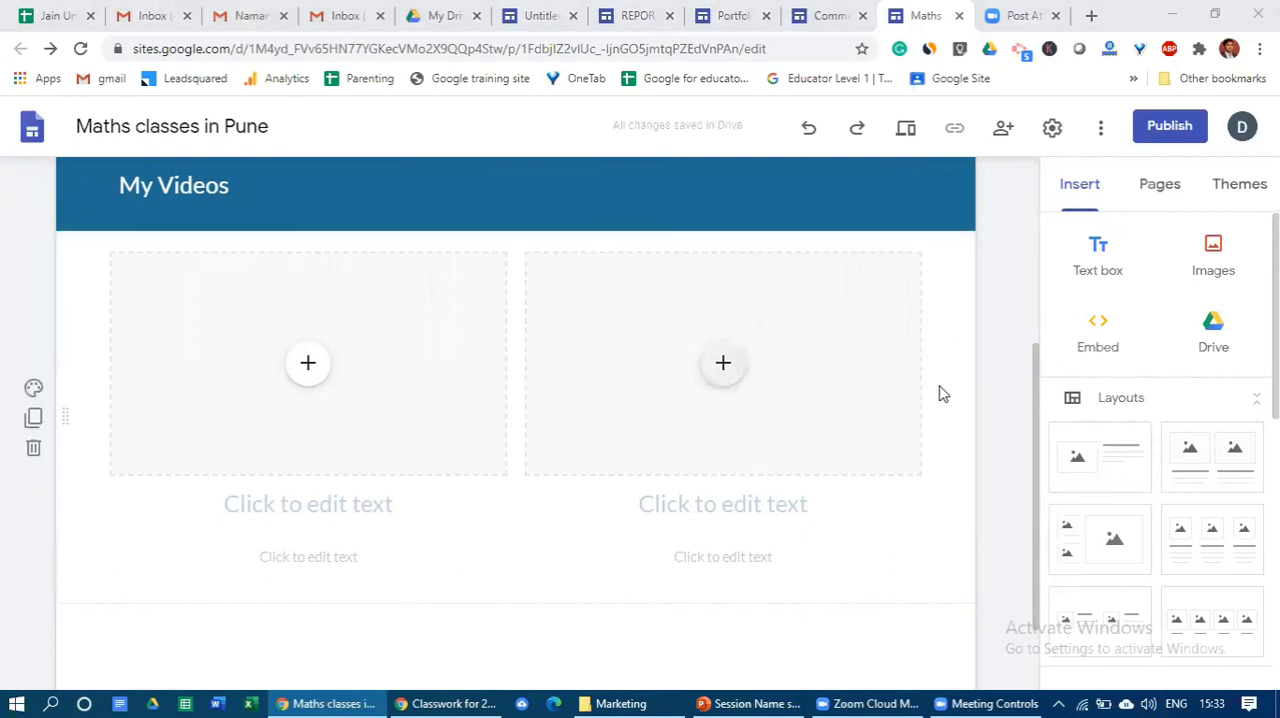
- Try adding an empty line under the "My Videos" heading and remove it again
{"action": "scroll", "coordinate": [950, 400], "scroll_direction": "up", "scroll_amount": 2}
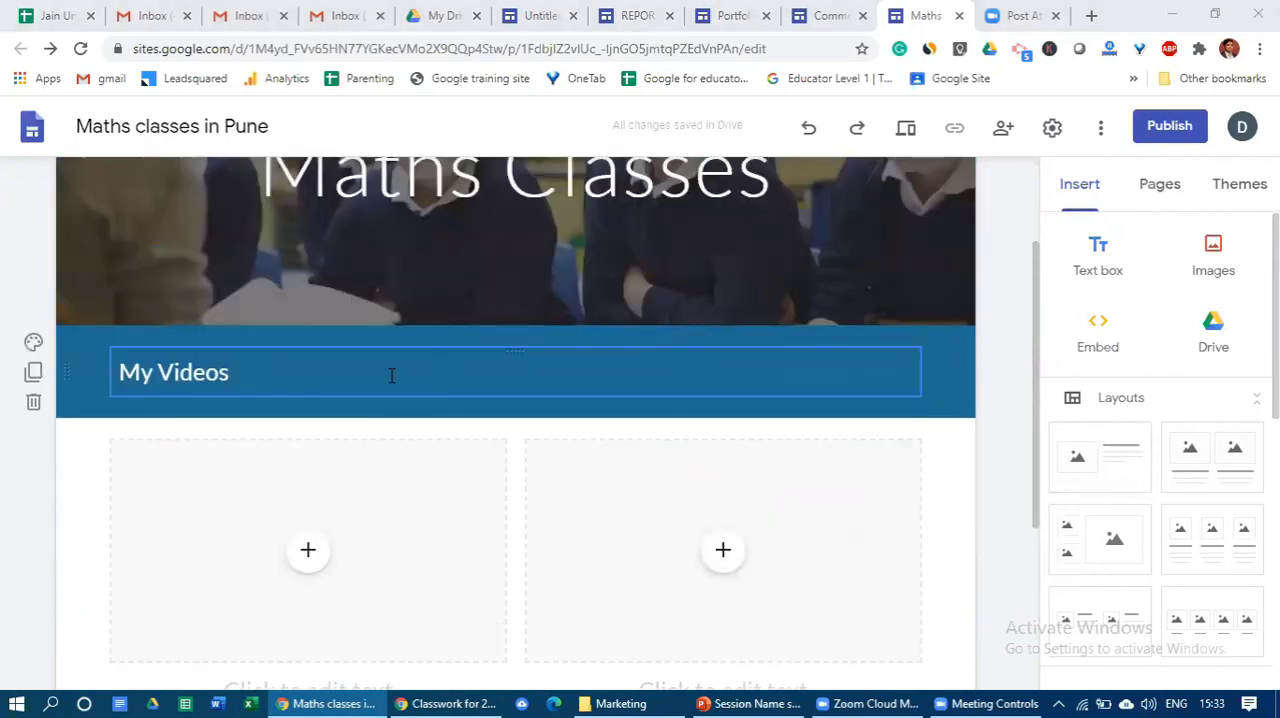
{"action": "left_click", "coordinate": [391, 375]}
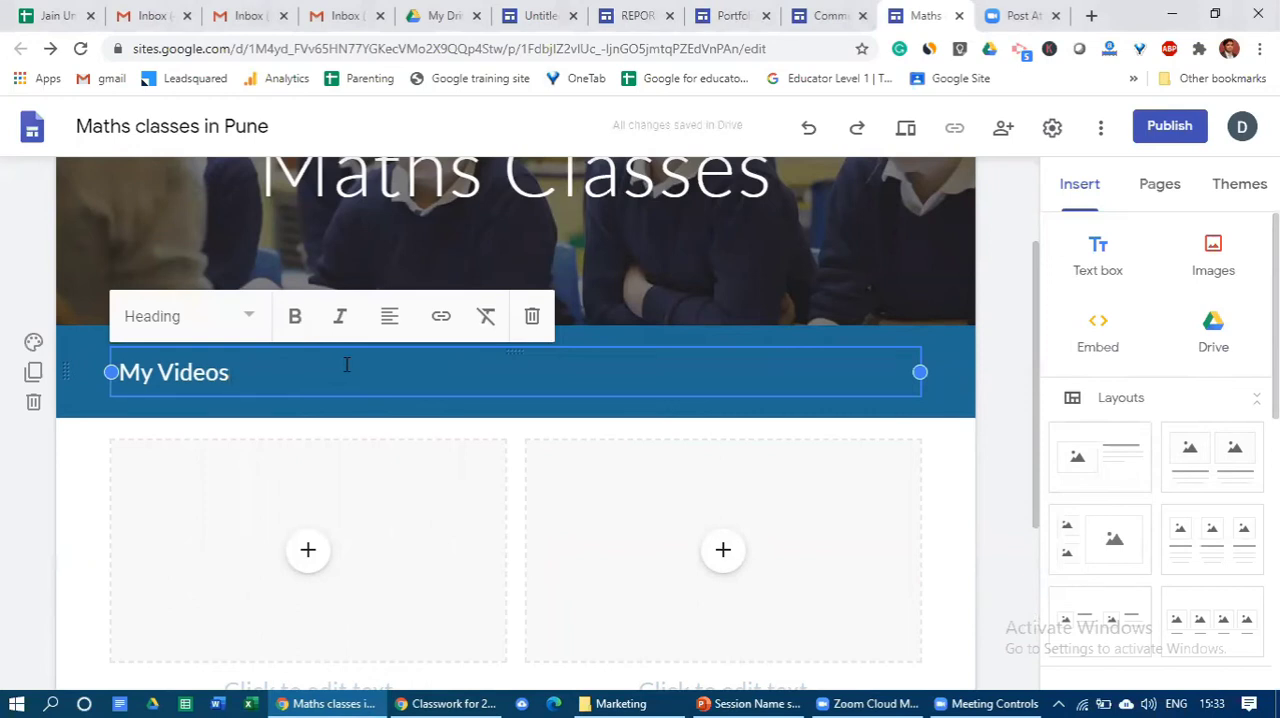
{"action": "key", "text": "Return"}
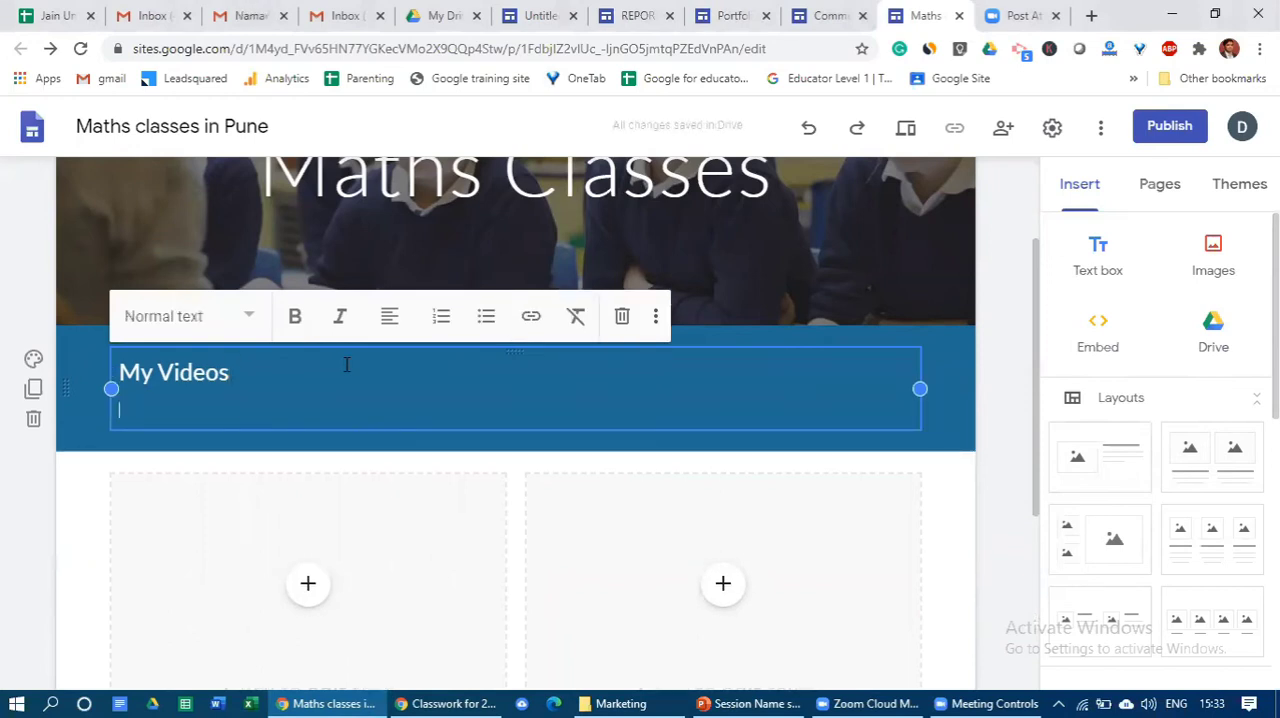
{"action": "key", "text": "BackSpace"}
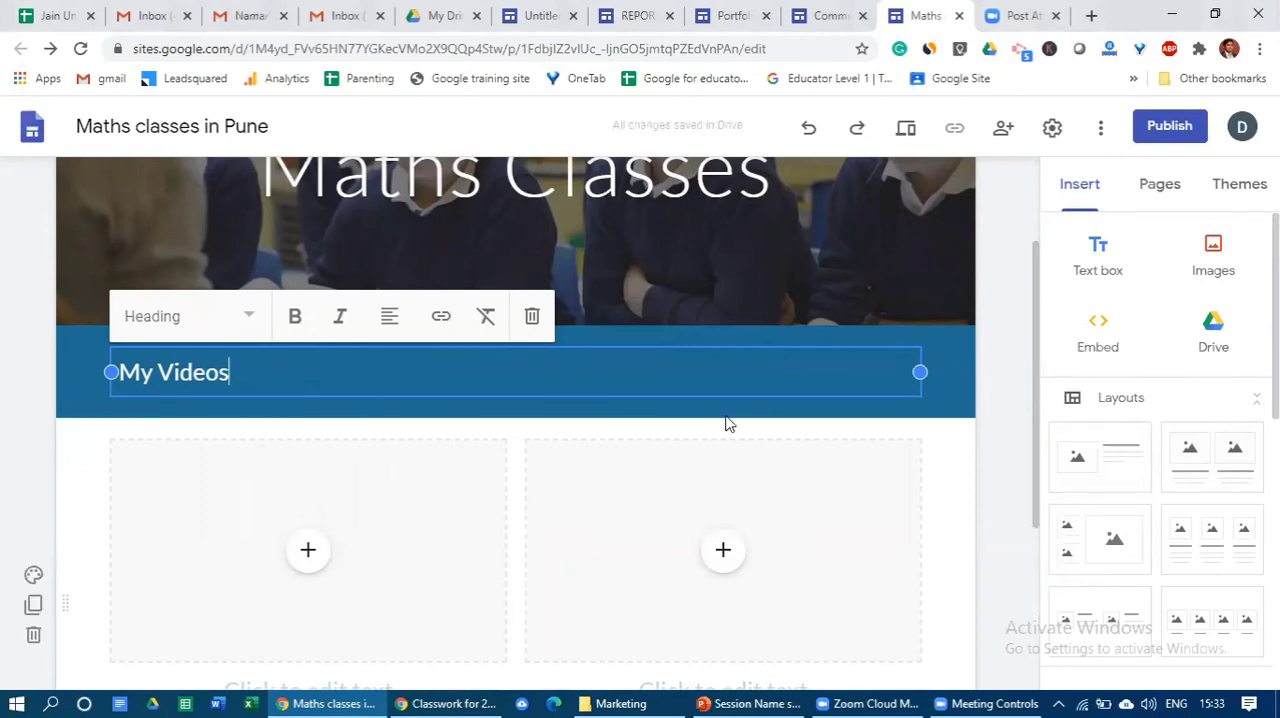
{"action": "left_click", "coordinate": [951, 363]}
{"action": "scroll", "coordinate": [766, 372], "scroll_direction": "down", "scroll_amount": 3}
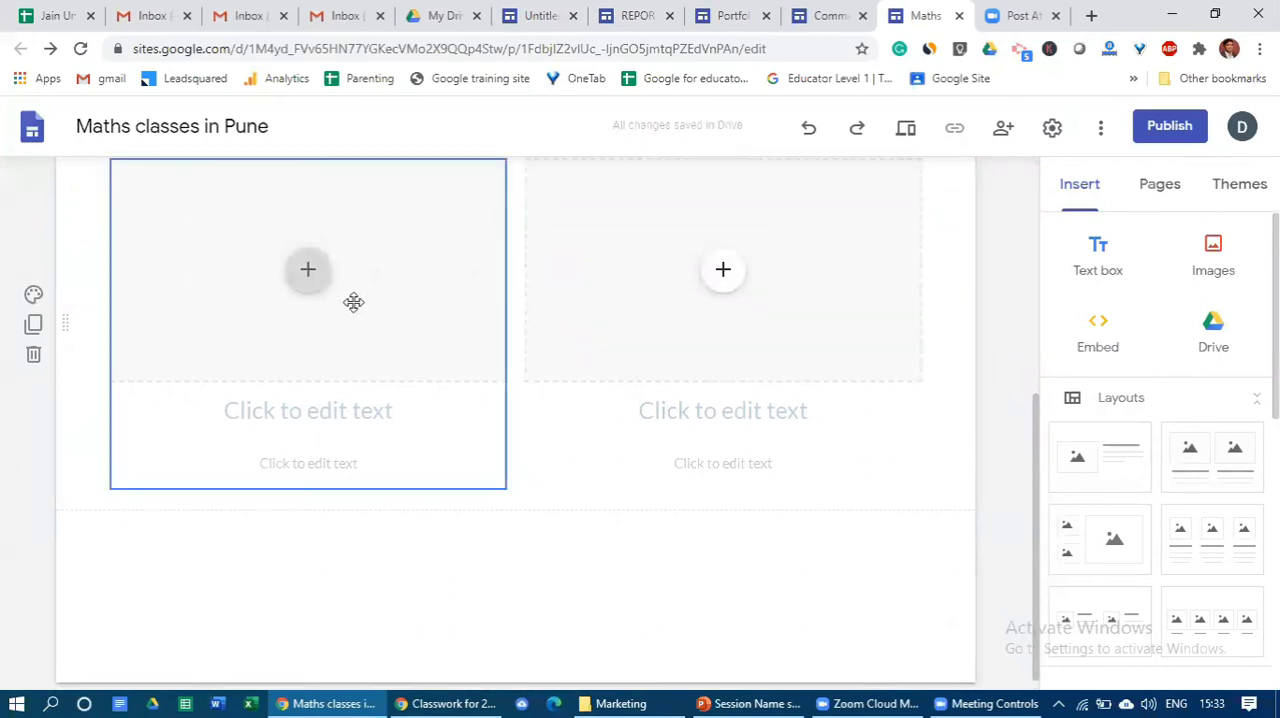
{"action": "scroll", "coordinate": [294, 366], "scroll_direction": "up", "scroll_amount": 1}
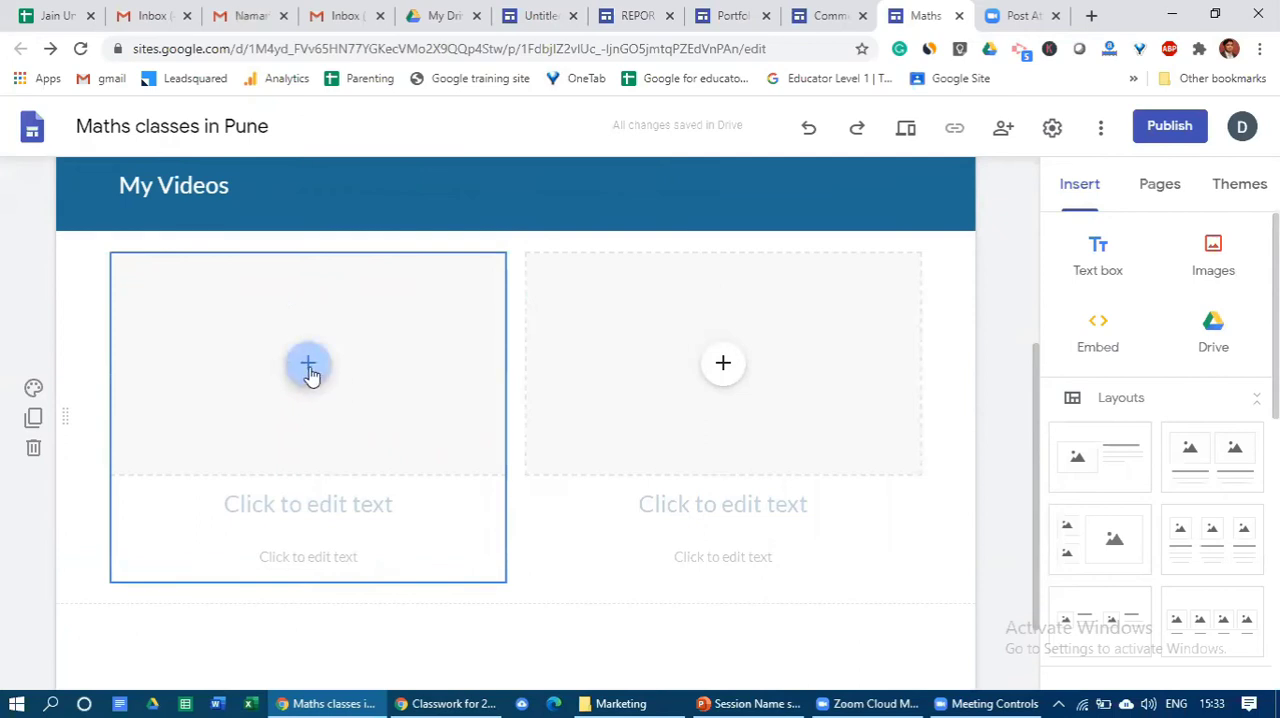
{"action": "left_click", "coordinate": [312, 504]}
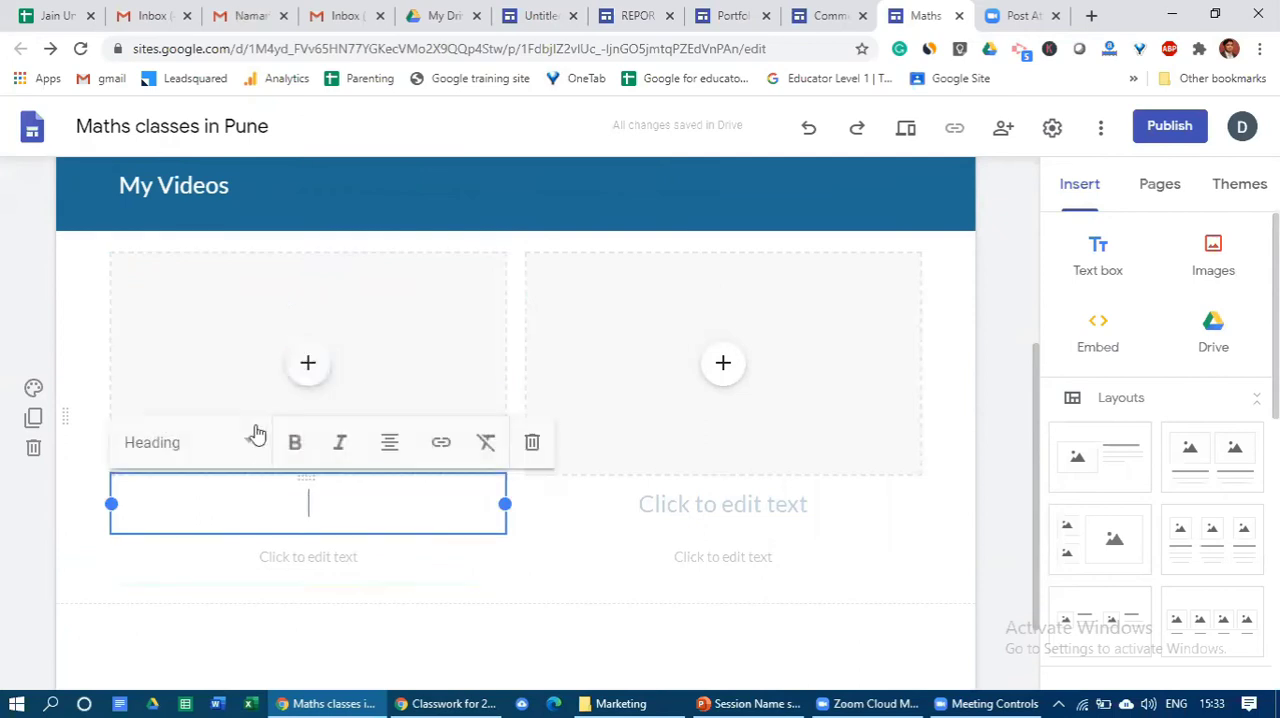
{"action": "left_click", "coordinate": [280, 556]}
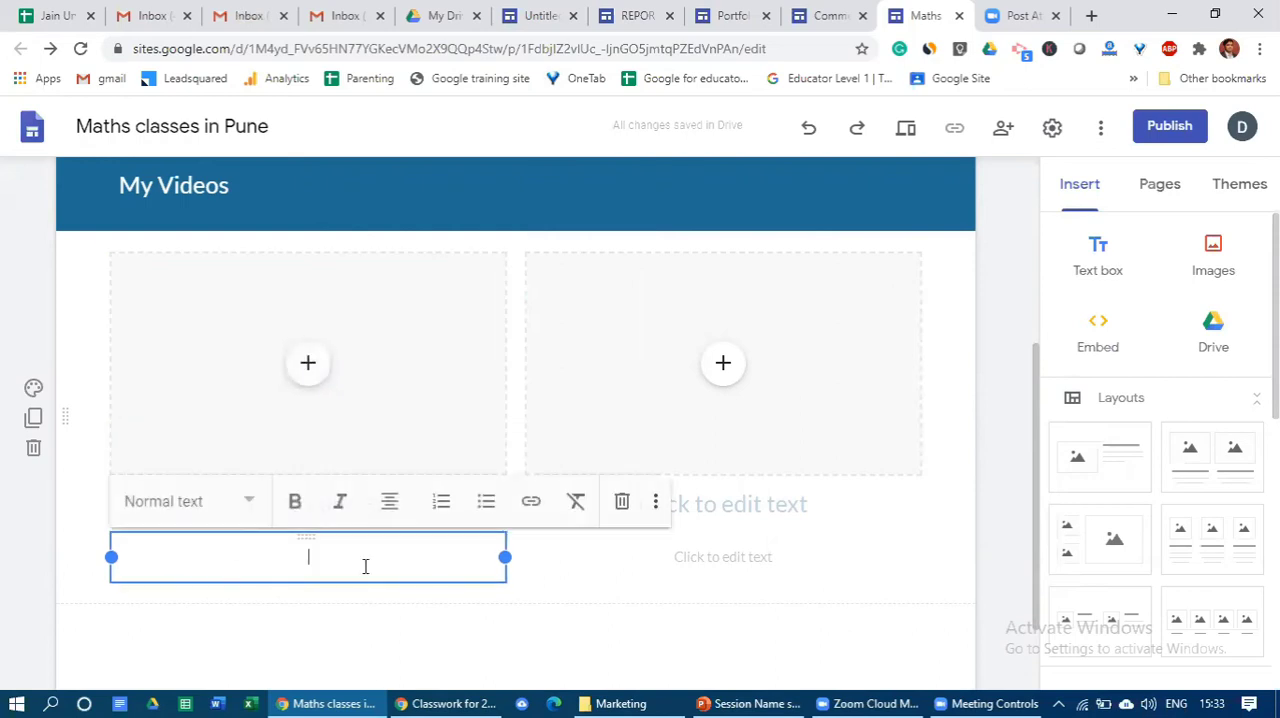
{"action": "key", "text": "Escape"}
{"action": "scroll", "coordinate": [354, 509], "scroll_direction": "up", "scroll_amount": 2}
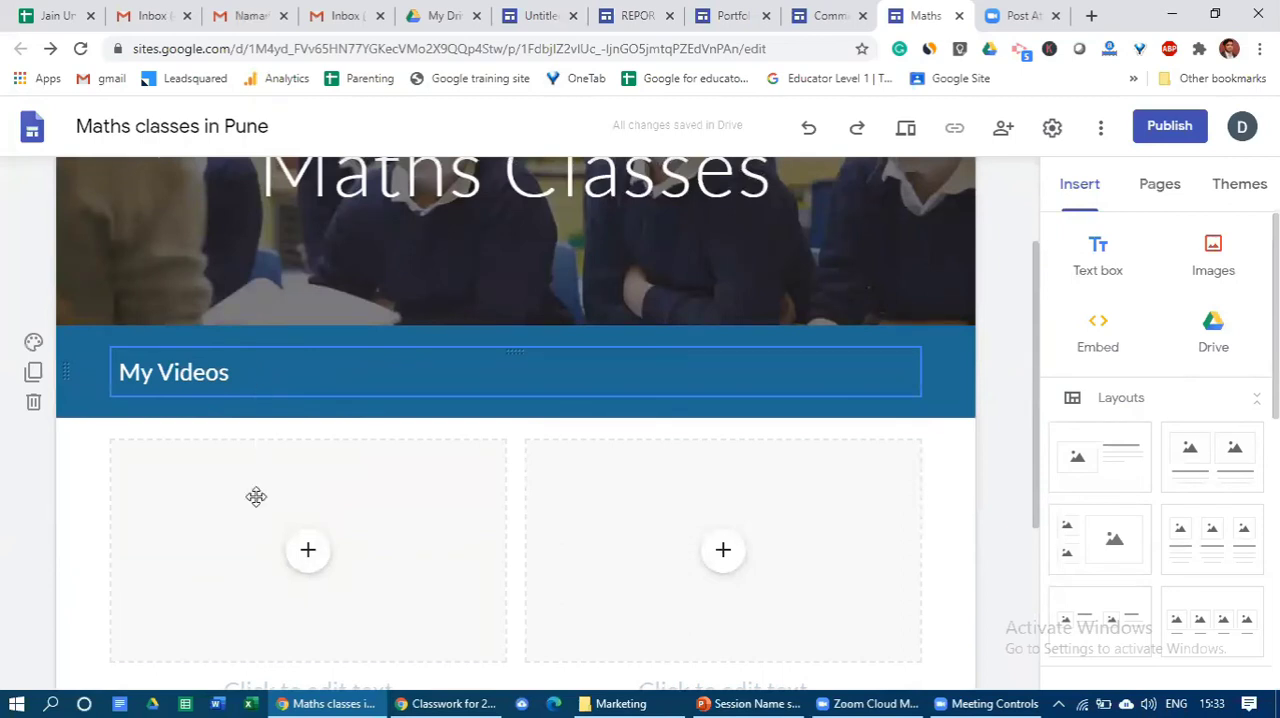
- Start adding a YouTube video to the first placeholder below My Videos and search for "teaching maths"
{"action": "left_click", "coordinate": [309, 553]}
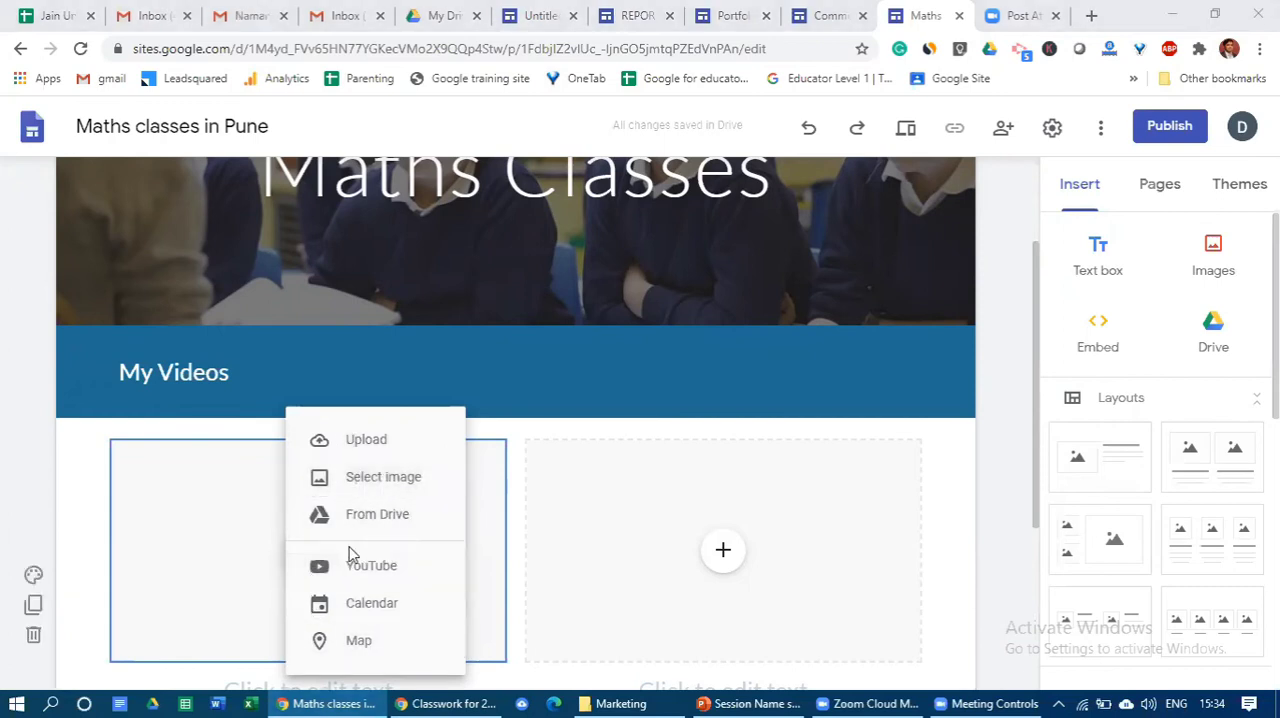
{"action": "left_click", "coordinate": [398, 566]}
{"action": "left_click", "coordinate": [541, 278]}
{"action": "type", "text": "te"}
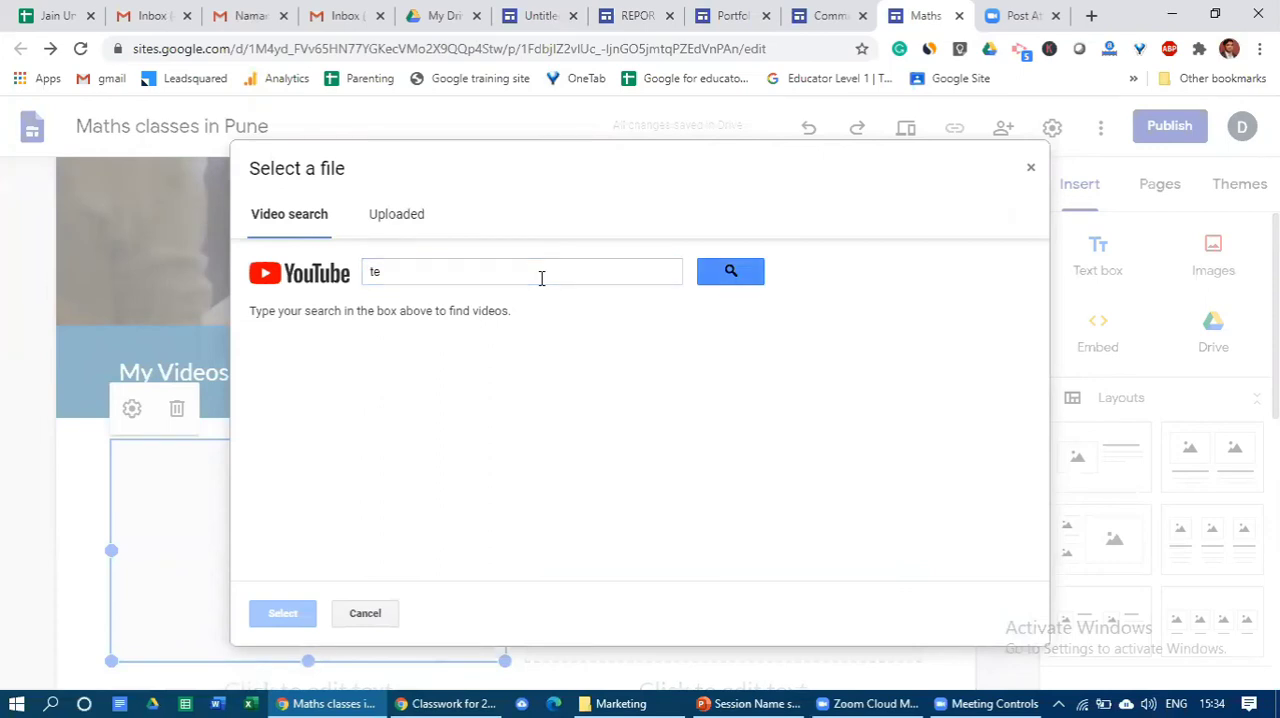
{"action": "left_click", "coordinate": [541, 278]}
{"action": "type", "text": "aching maths"}
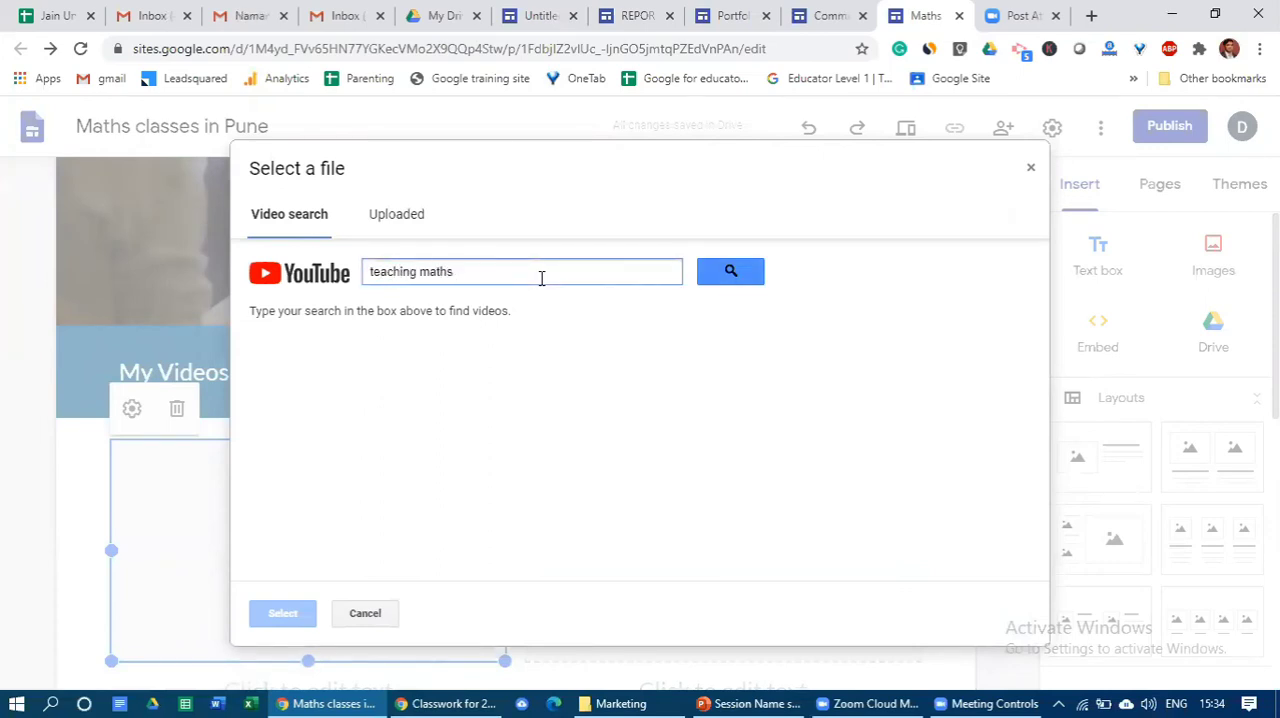
{"action": "left_click", "coordinate": [730, 272]}
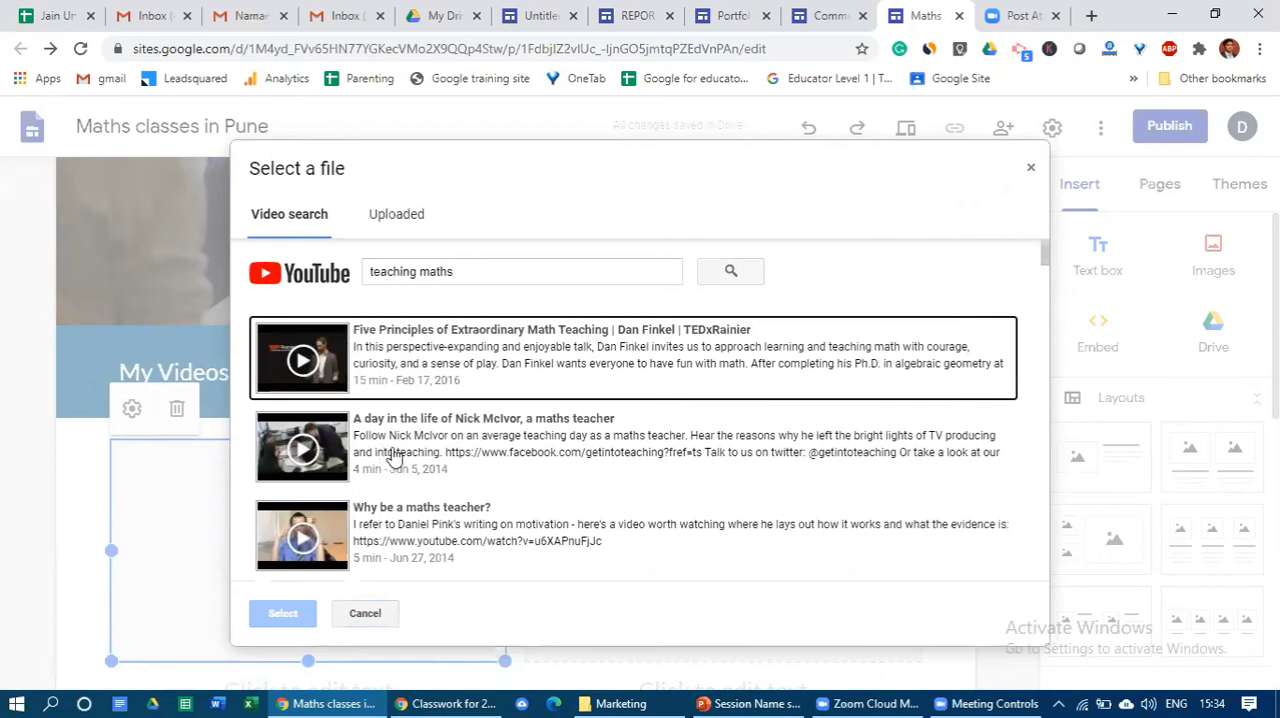
- Compare the first video results and insert the 4-minute one about a day in the life of a maths teacher
{"action": "left_click", "coordinate": [408, 452]}
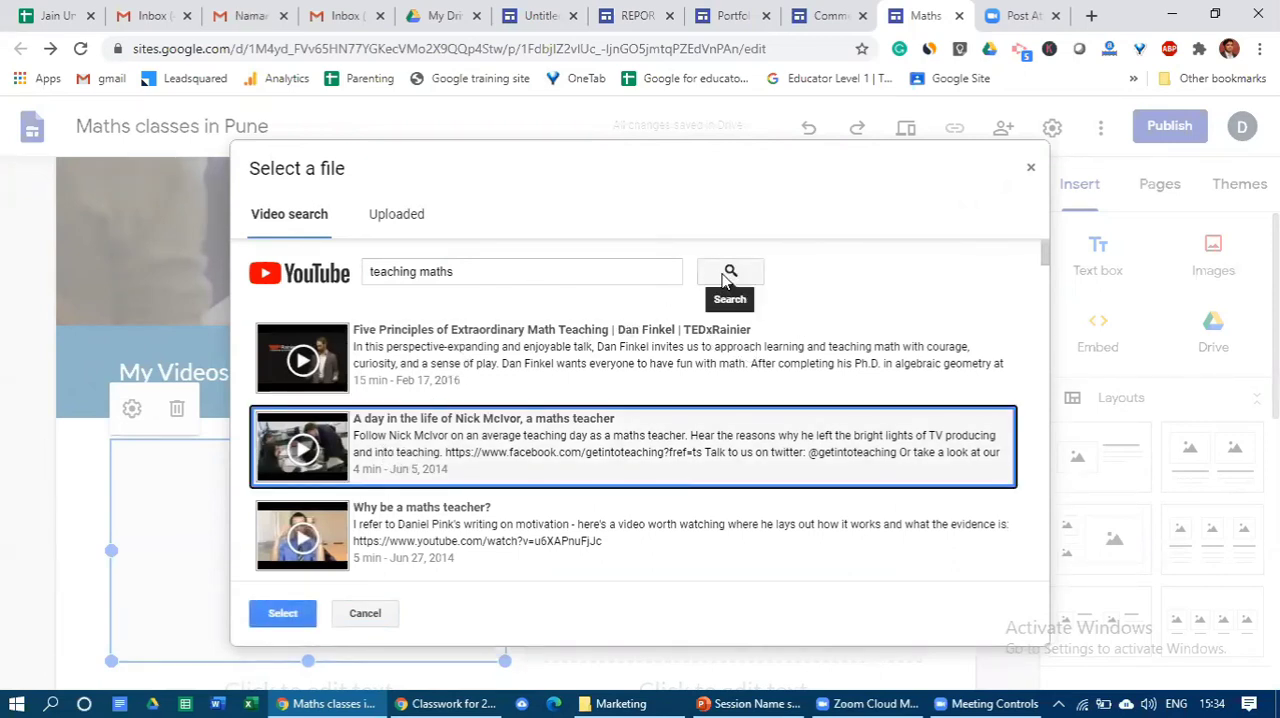
{"action": "left_click", "coordinate": [597, 377]}
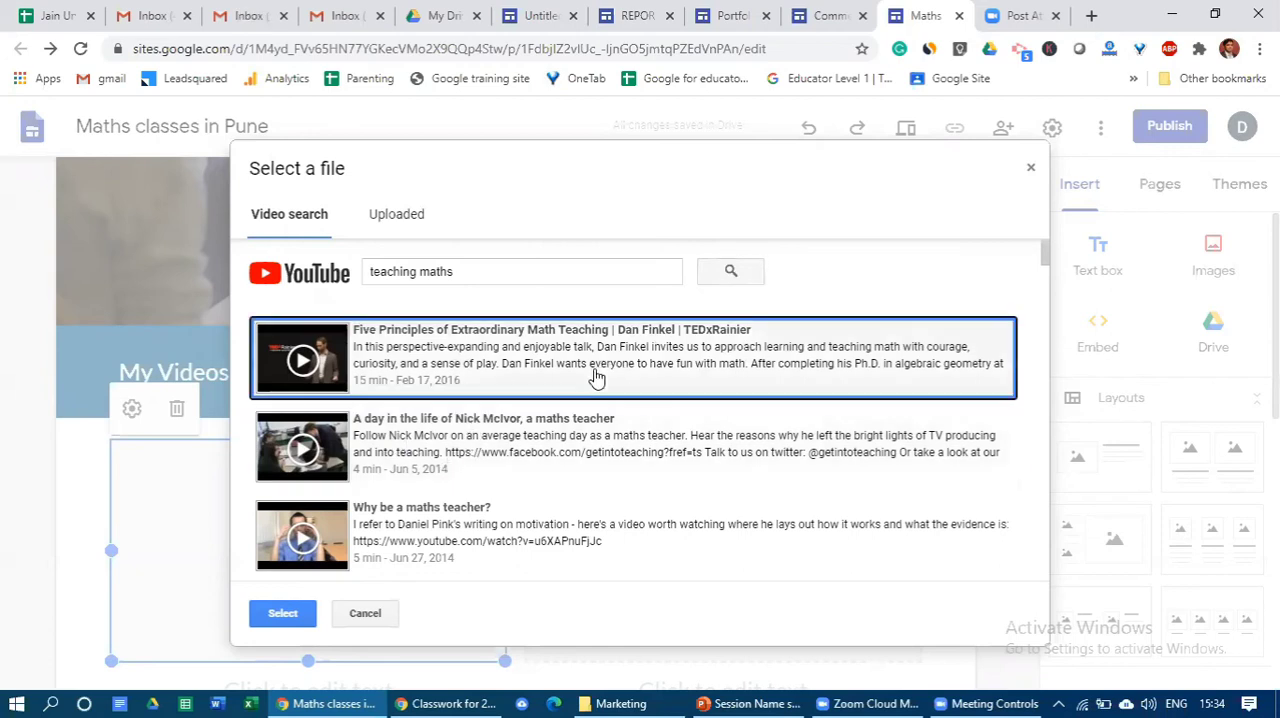
{"action": "left_click", "coordinate": [590, 420]}
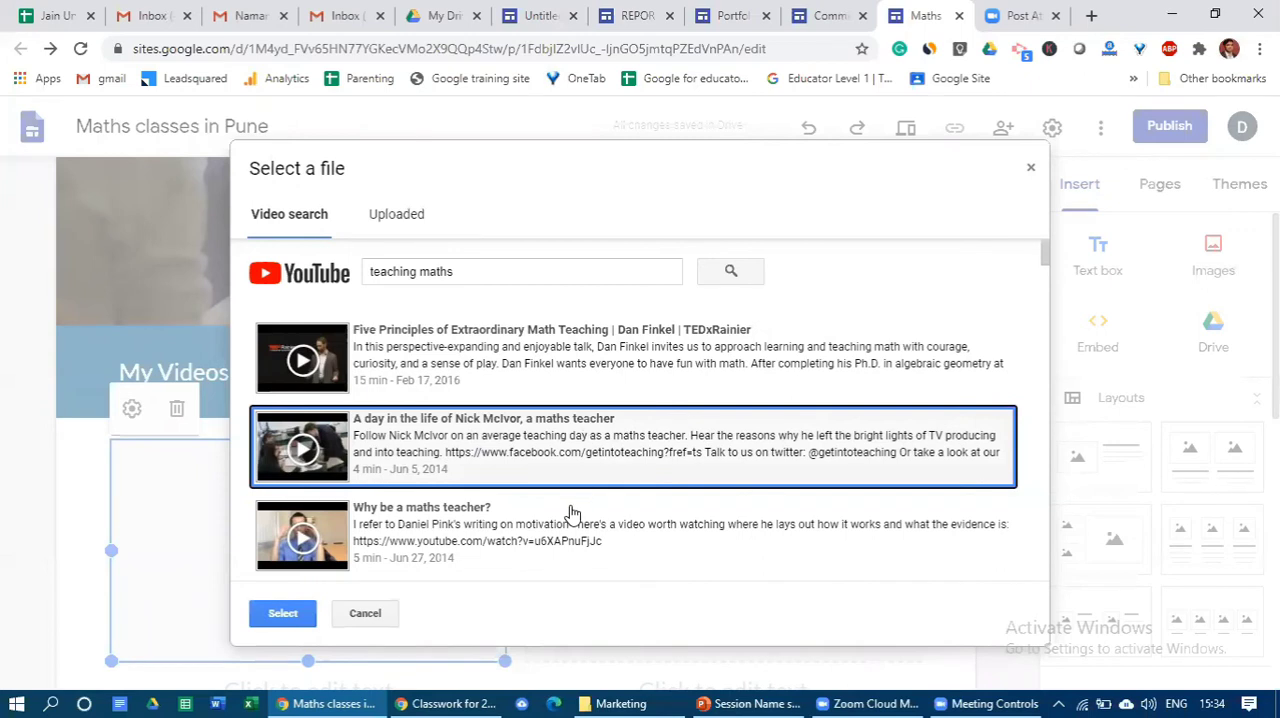
{"action": "left_click", "coordinate": [572, 516]}
{"action": "left_click", "coordinate": [567, 457]}
{"action": "left_click", "coordinate": [285, 613]}
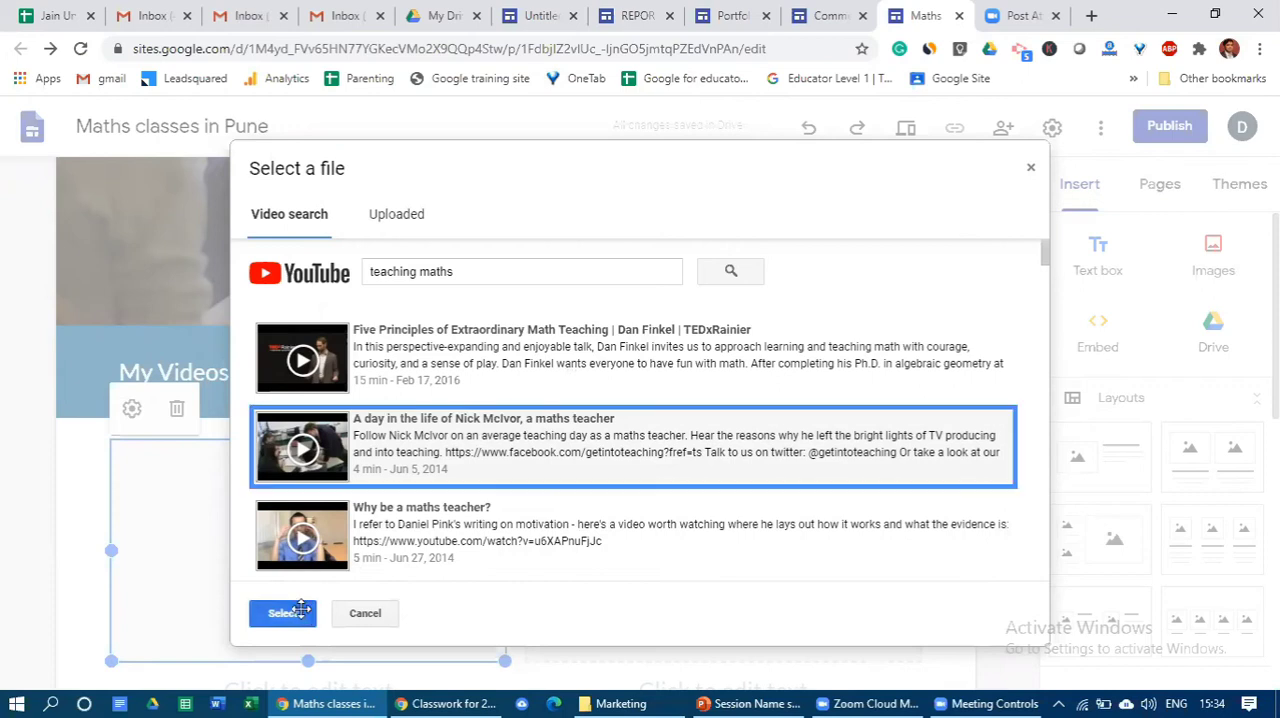
- Enter "My Maths Class" as the heading under the first video
{"action": "scroll", "coordinate": [591, 530], "scroll_direction": "down", "scroll_amount": 1}
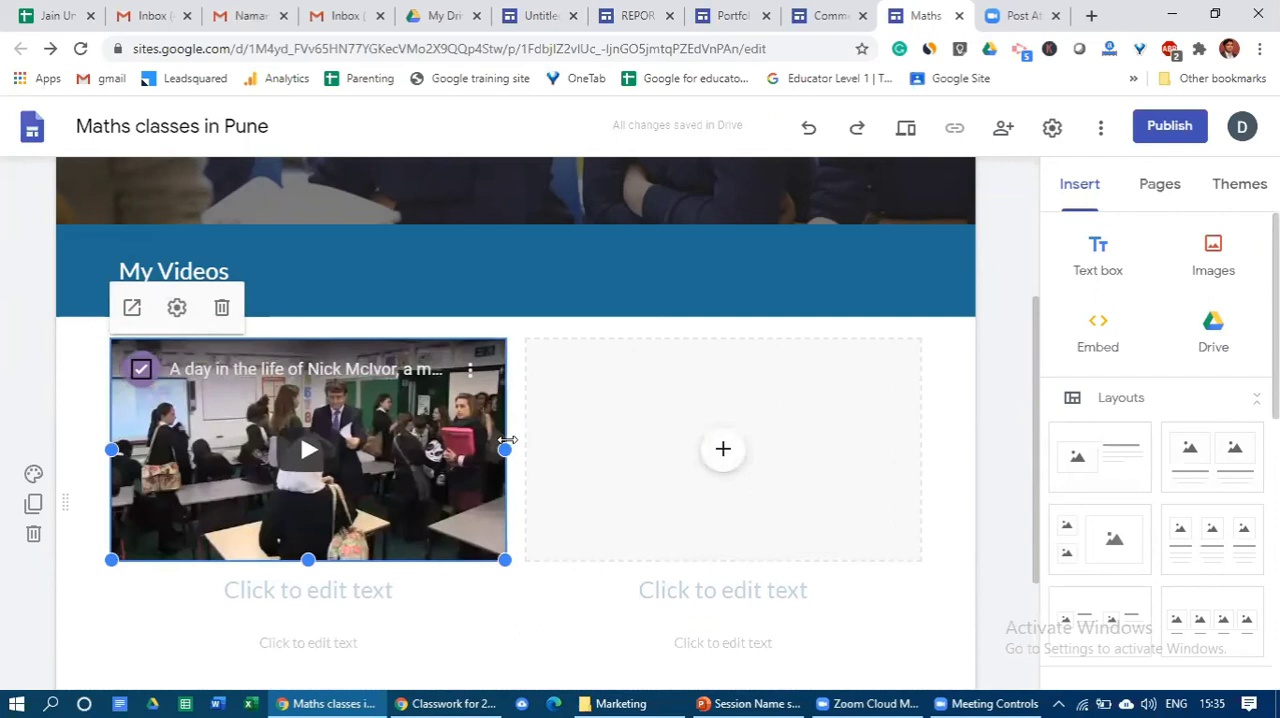
{"action": "scroll", "coordinate": [350, 555], "scroll_direction": "up", "scroll_amount": 2}
{"action": "scroll", "coordinate": [300, 540], "scroll_direction": "down", "scroll_amount": 2}
{"action": "left_click", "coordinate": [320, 592]}
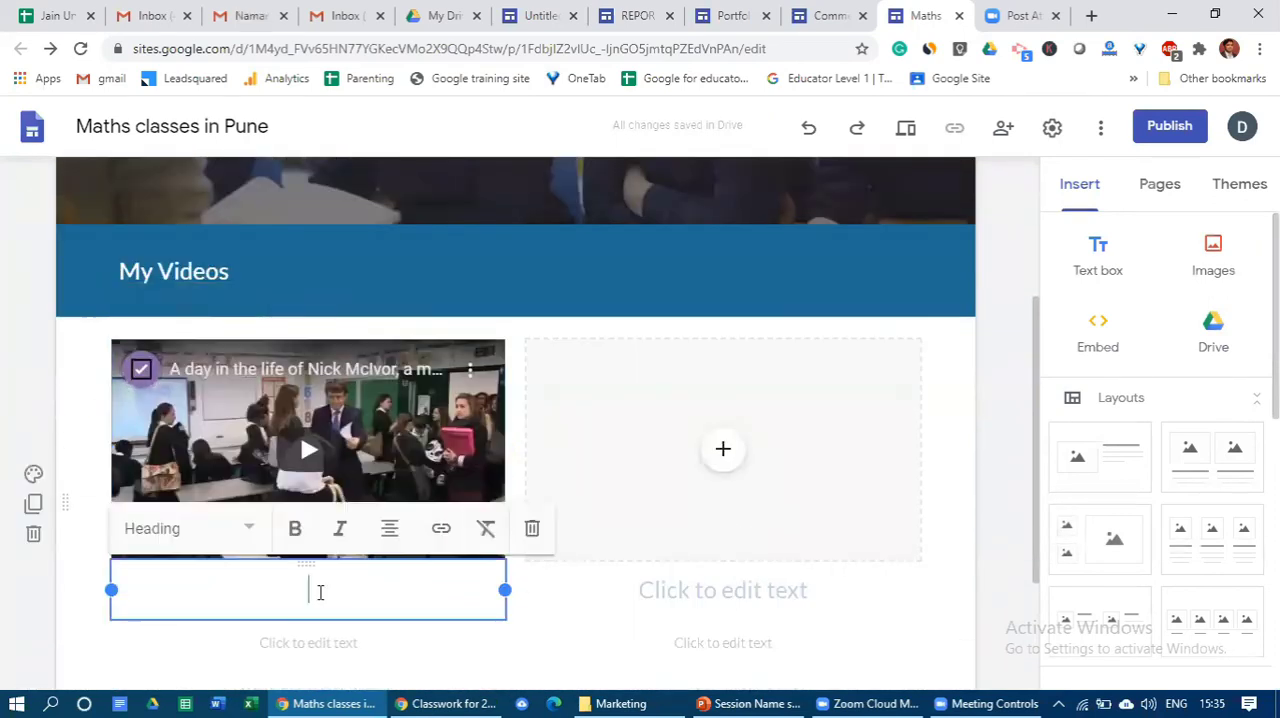
{"action": "type", "text": "My Maths Clas"}
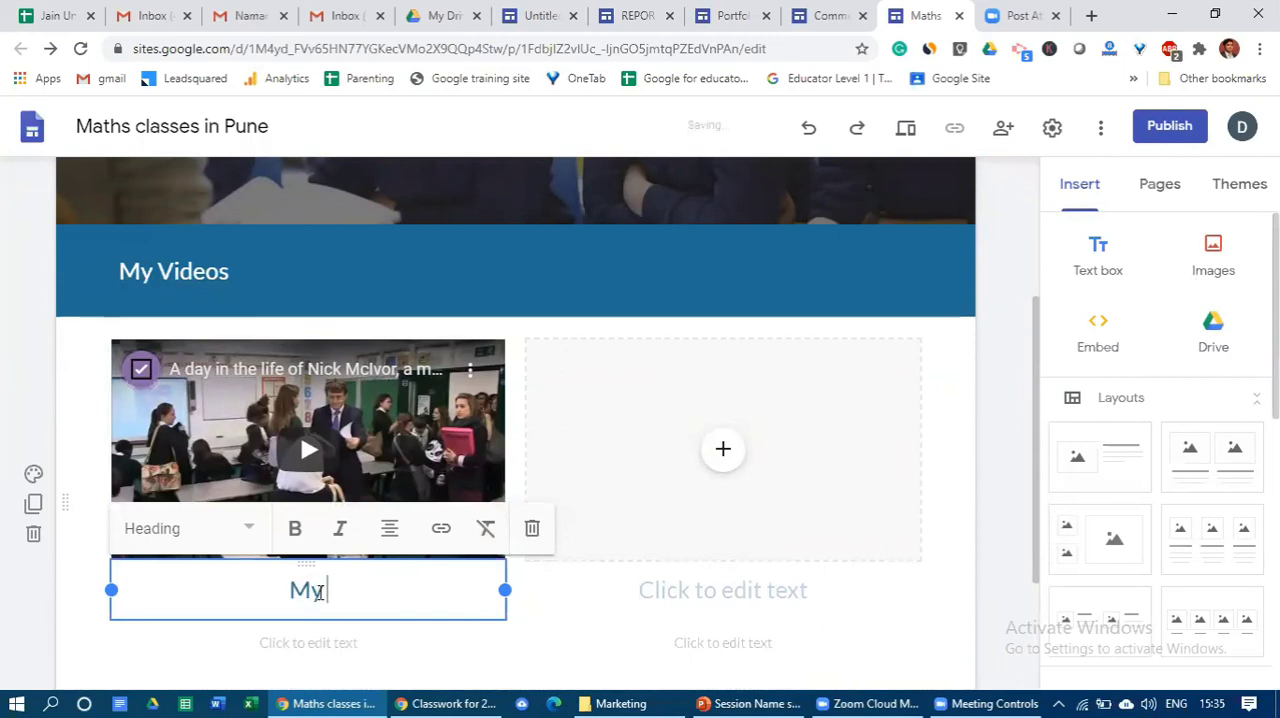
{"action": "type", "text": "s"}
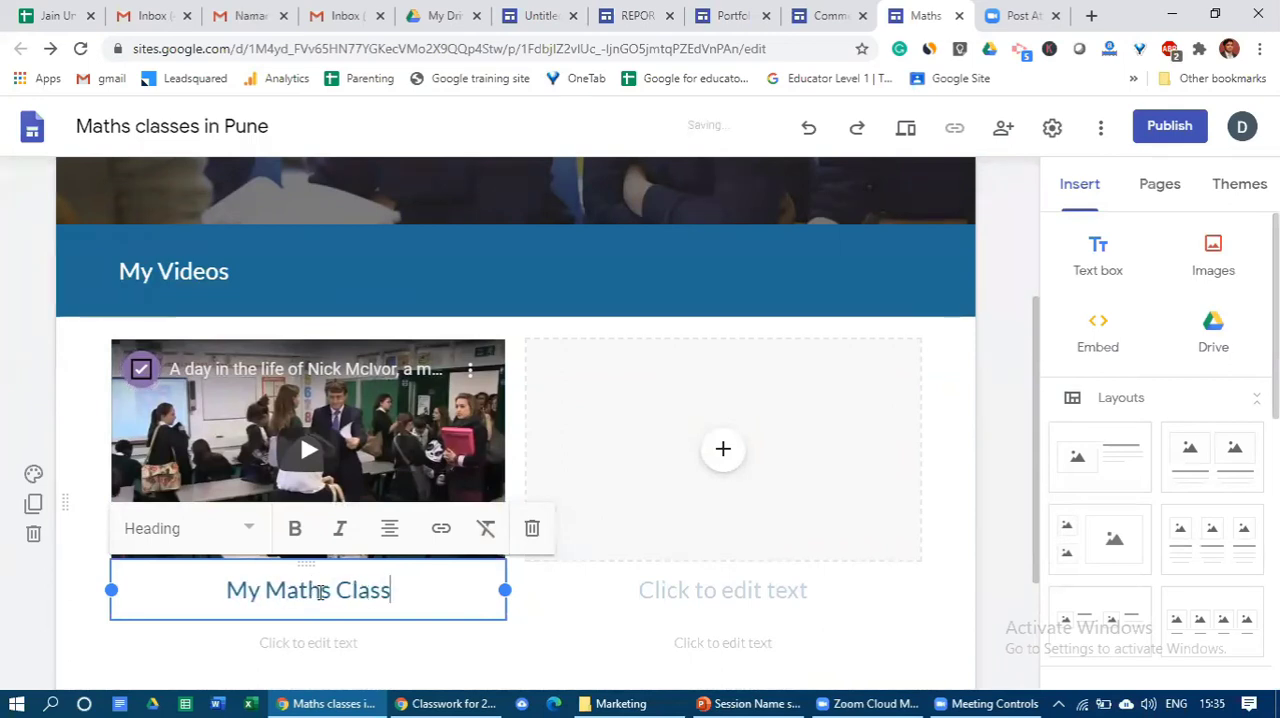
- Add the description "I am explaining Geometry" under the My Maths Class heading, correcting the misspelled word with the spelling suggestion
{"action": "scroll", "coordinate": [316, 560], "scroll_direction": "down", "scroll_amount": 1}
{"action": "left_click", "coordinate": [316, 545]}
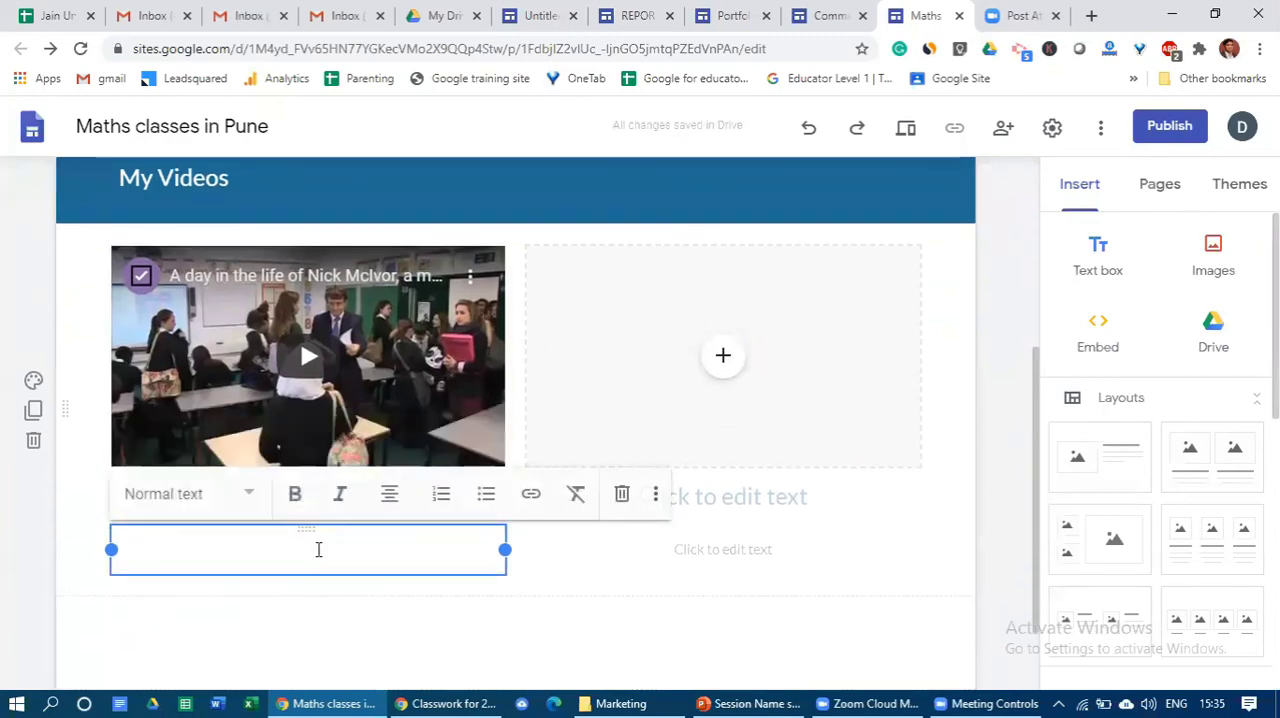
{"action": "type", "text": "I am"}
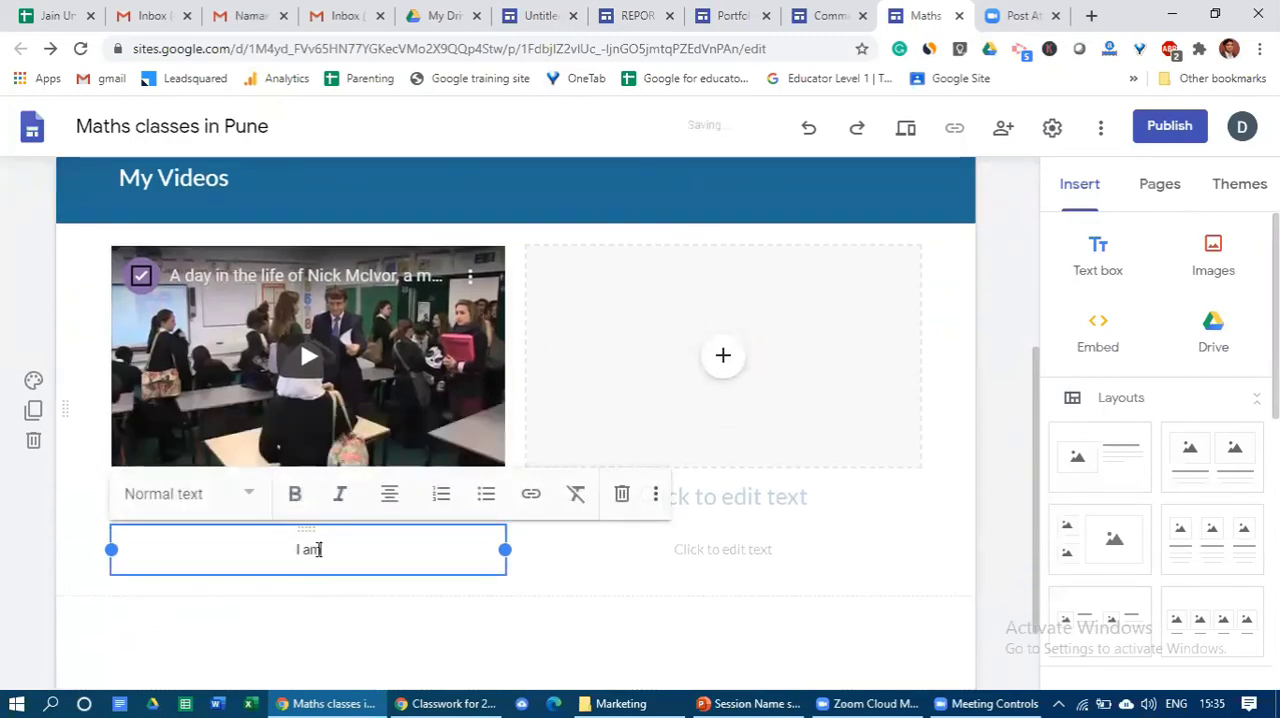
{"action": "type", "text": " explaing "}
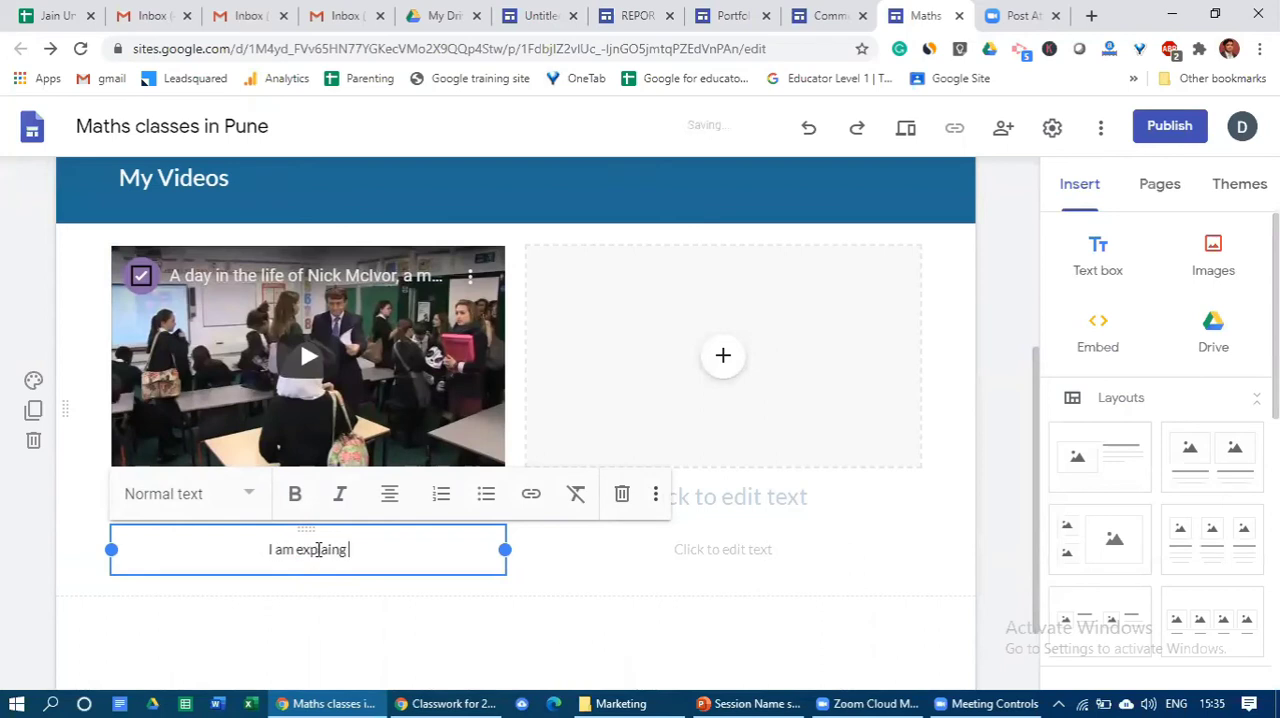
{"action": "type", "text": "Geo"}
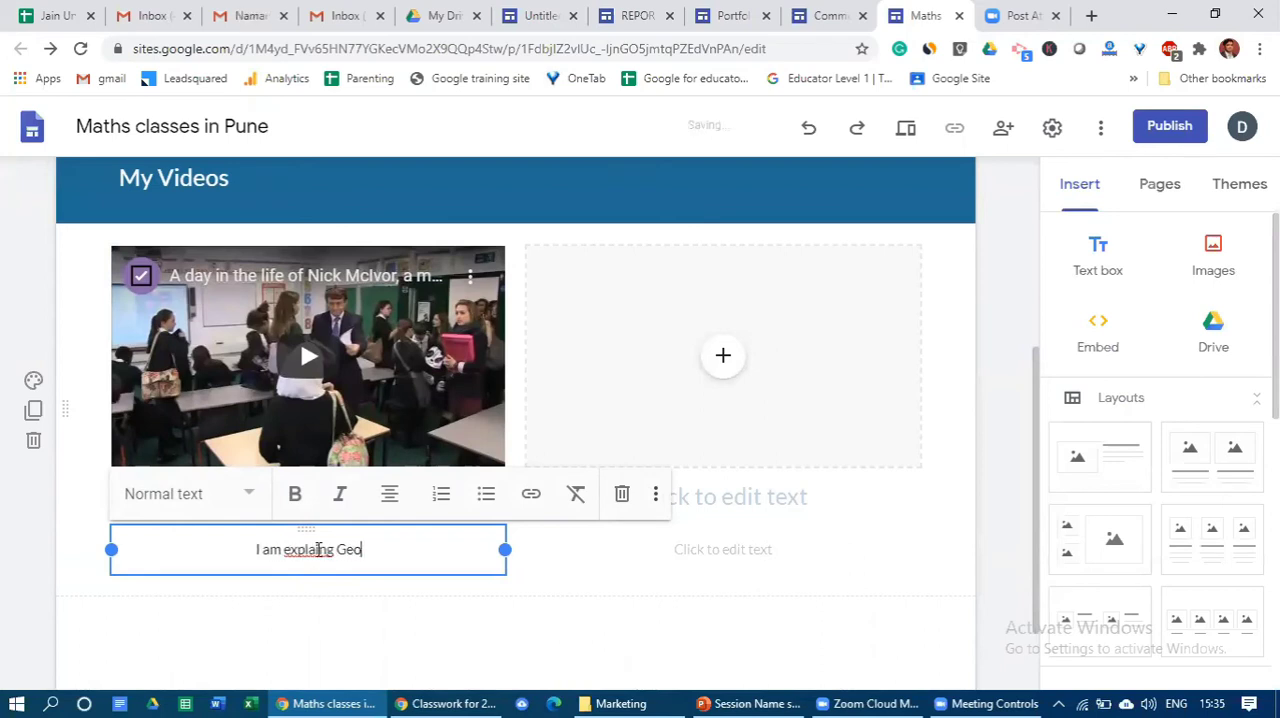
{"action": "type", "text": "metry"}
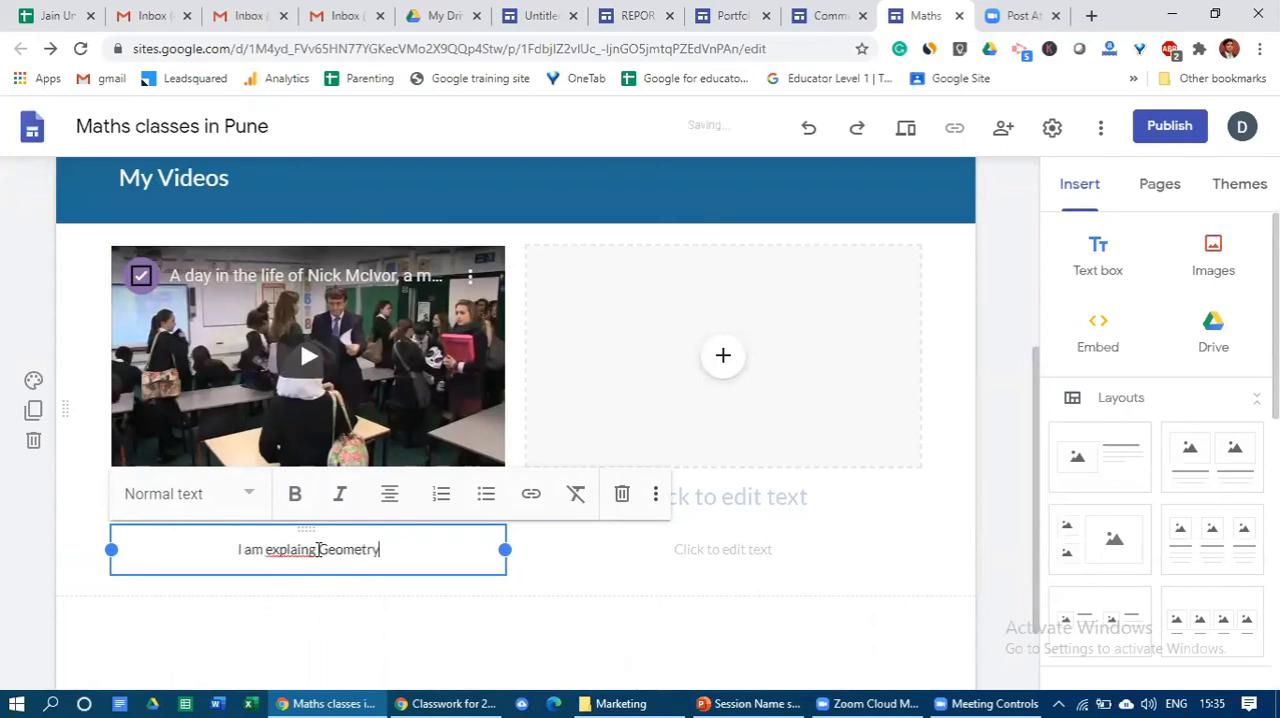
{"action": "right_click", "coordinate": [292, 553]}
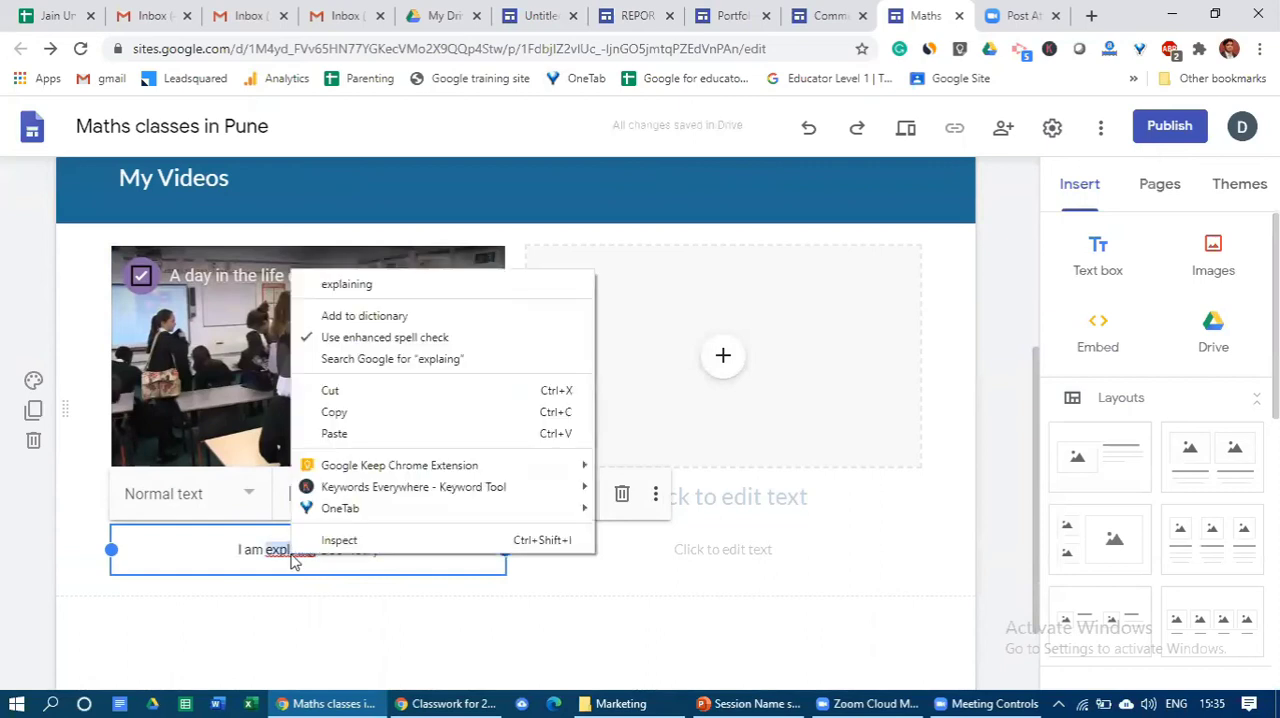
{"action": "left_click", "coordinate": [345, 283]}
{"action": "left_click", "coordinate": [322, 610]}
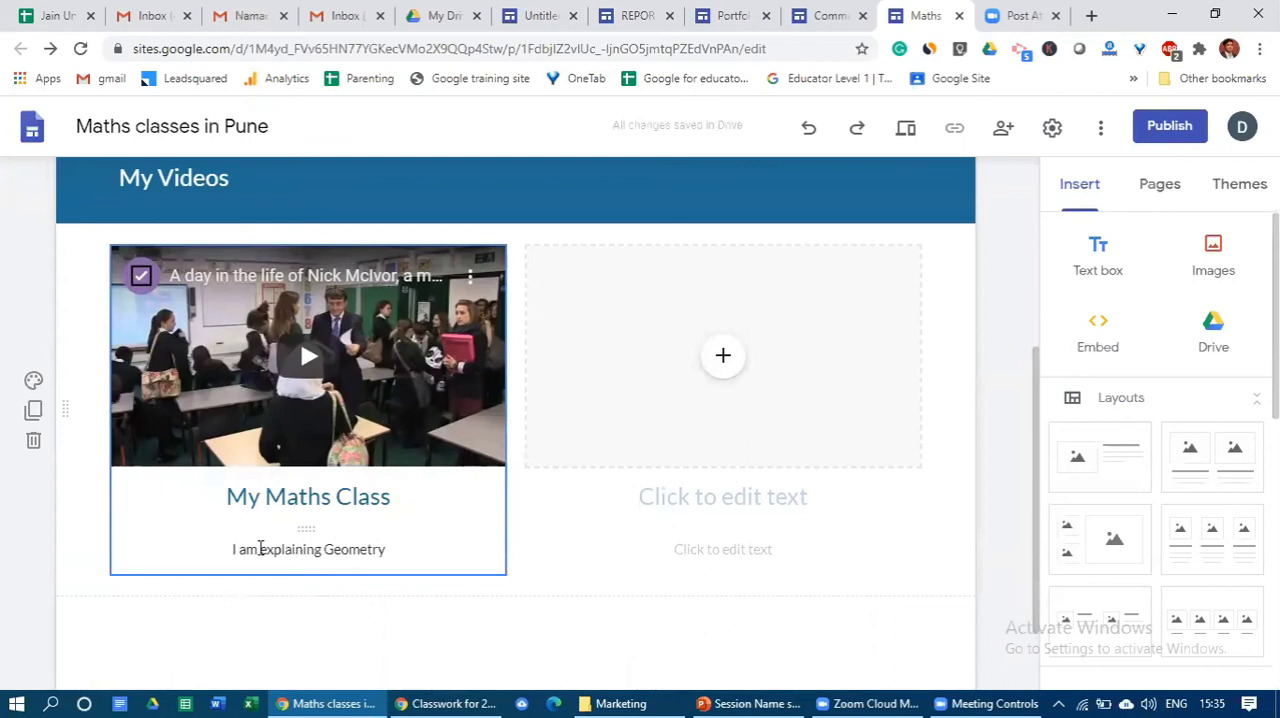
- Search YouTube for "geometry video" from the empty second placeholder and insert the "Introduction to Geometry" video there
{"action": "left_click", "coordinate": [724, 358]}
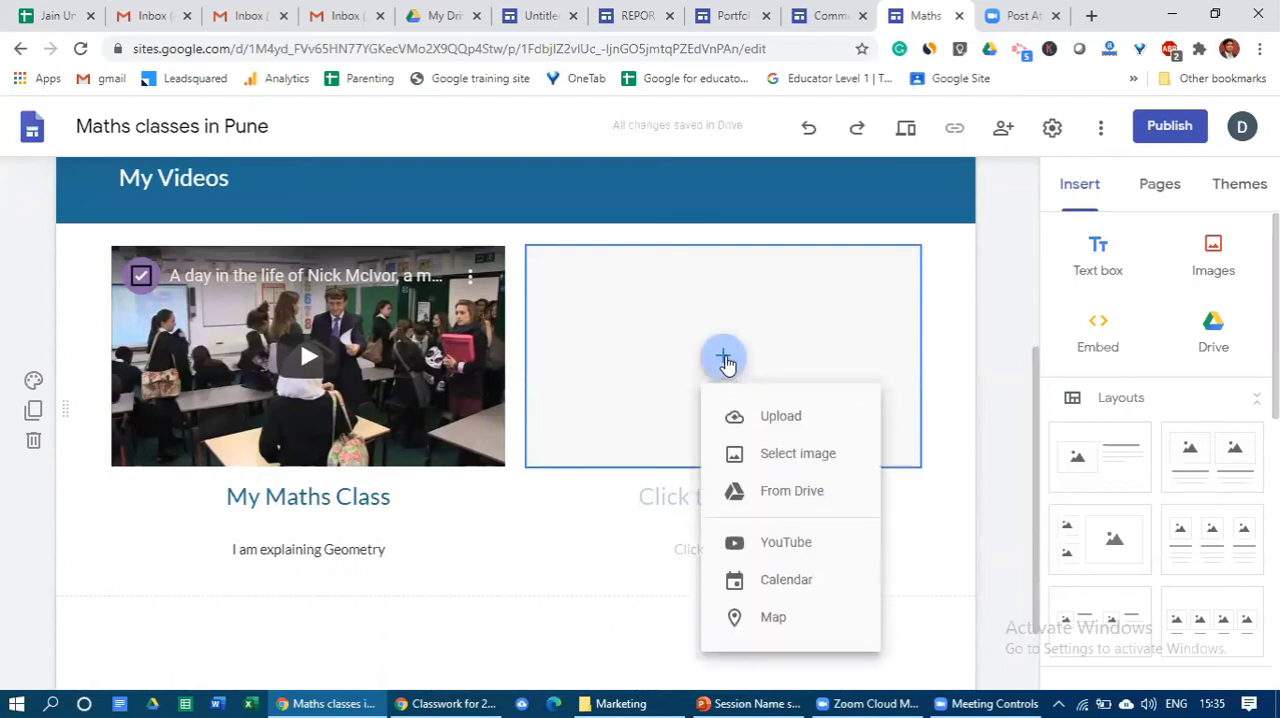
{"action": "left_click", "coordinate": [786, 543]}
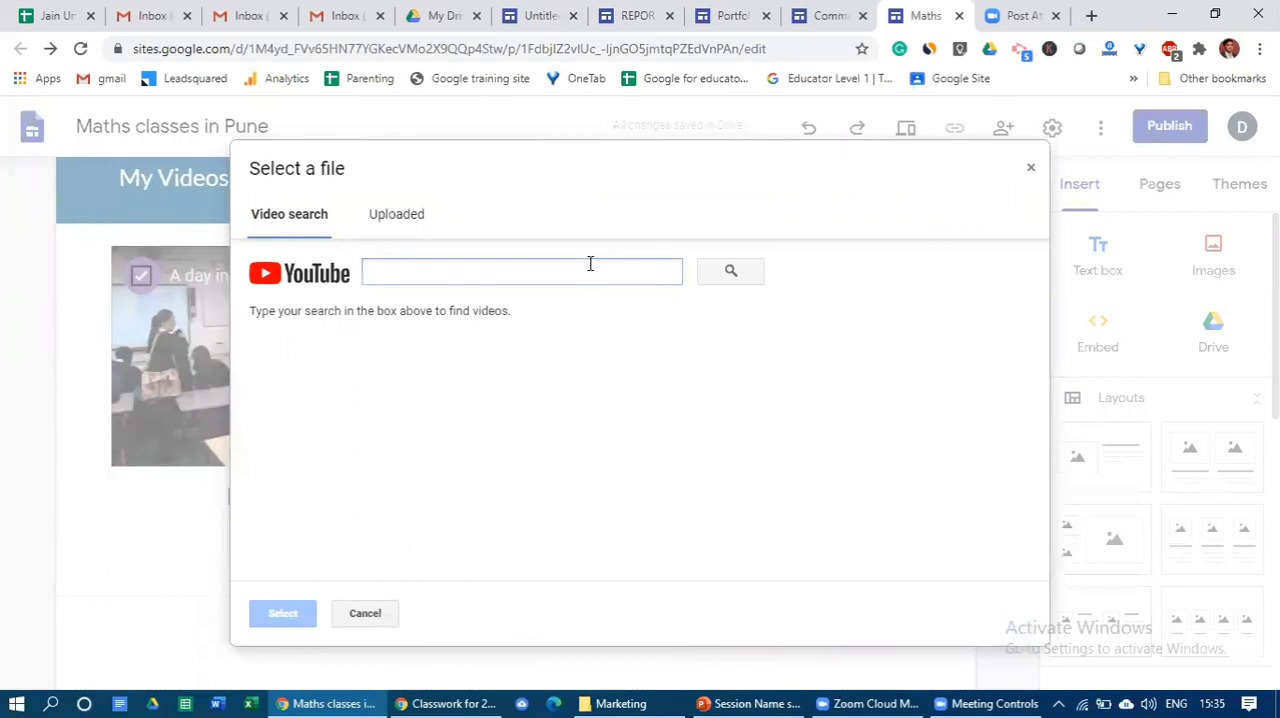
{"action": "left_click", "coordinate": [590, 269]}
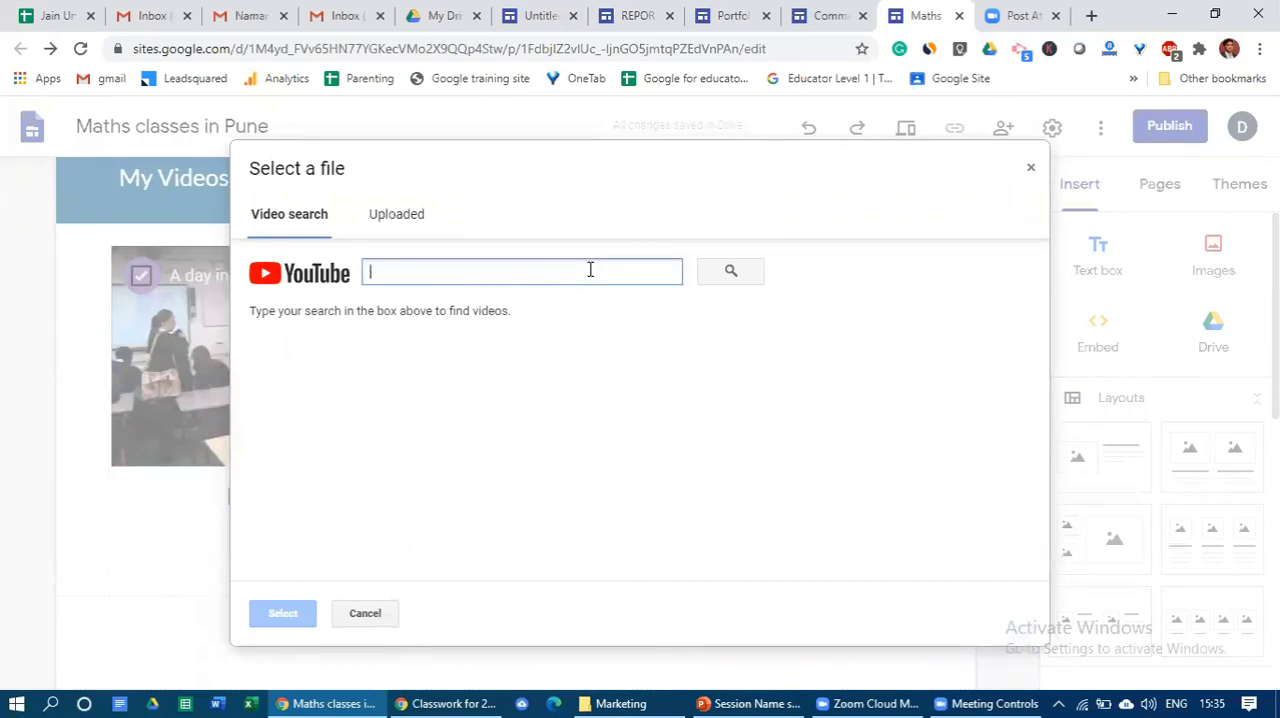
{"action": "type", "text": "my en"}
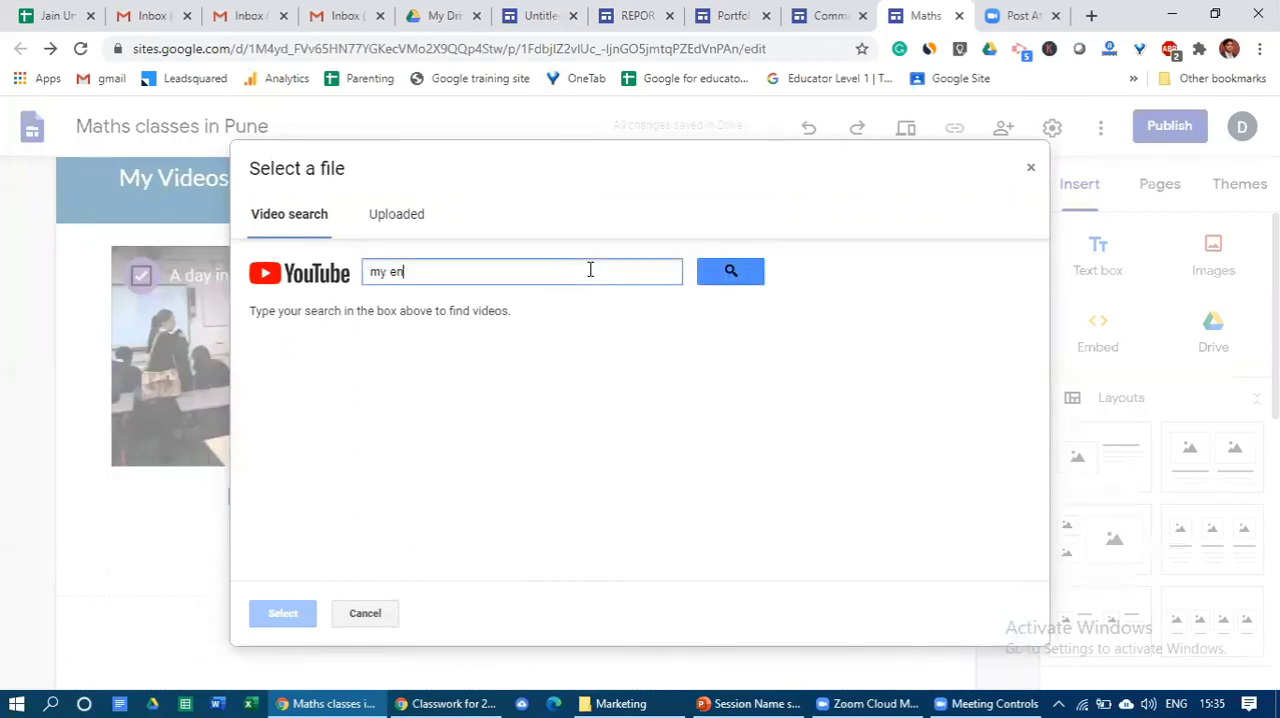
{"action": "type", "text": "gl"}
{"action": "key", "text": "BackSpace"}
{"action": "key", "text": "BackSpace"}
{"action": "key", "text": "BackSpace"}
{"action": "key", "text": "BackSpace"}
{"action": "key", "text": "BackSpace"}
{"action": "key", "text": "BackSpace"}
{"action": "key", "text": "BackSpace"}
{"action": "type", "text": "geometry video"}
{"action": "key", "text": "Return"}
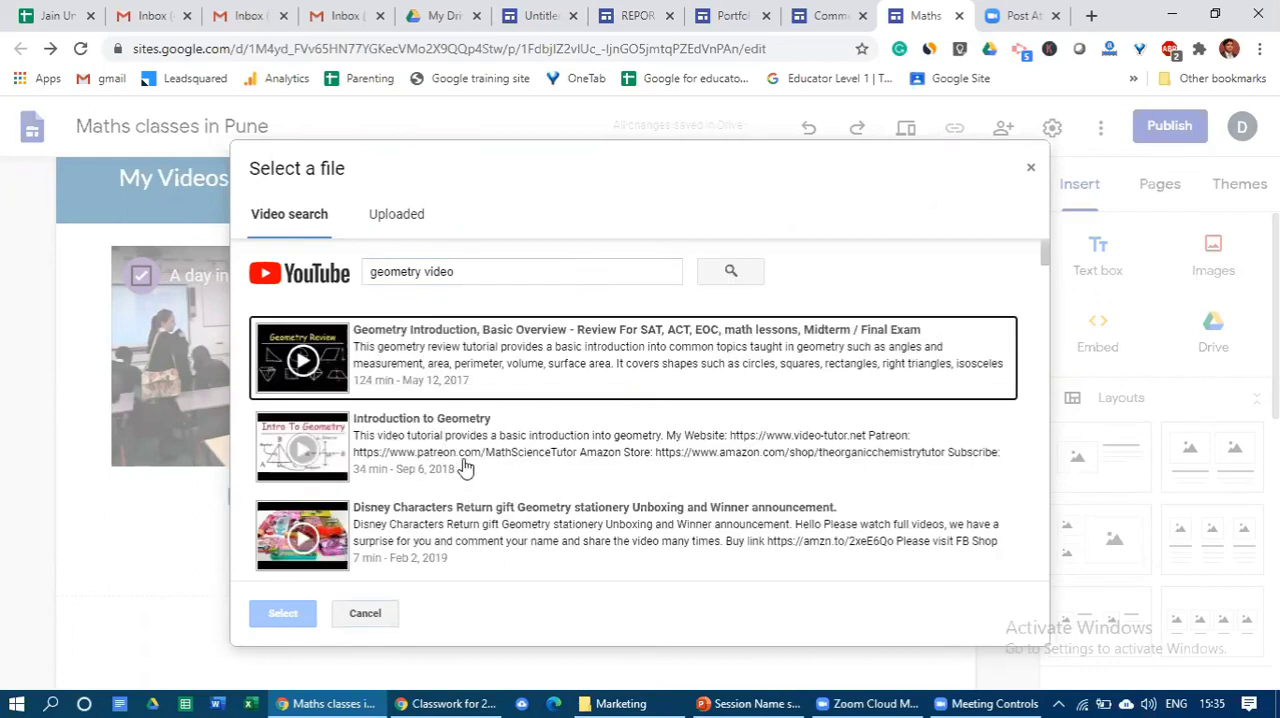
{"action": "left_click", "coordinate": [551, 457]}
{"action": "left_click", "coordinate": [285, 613]}
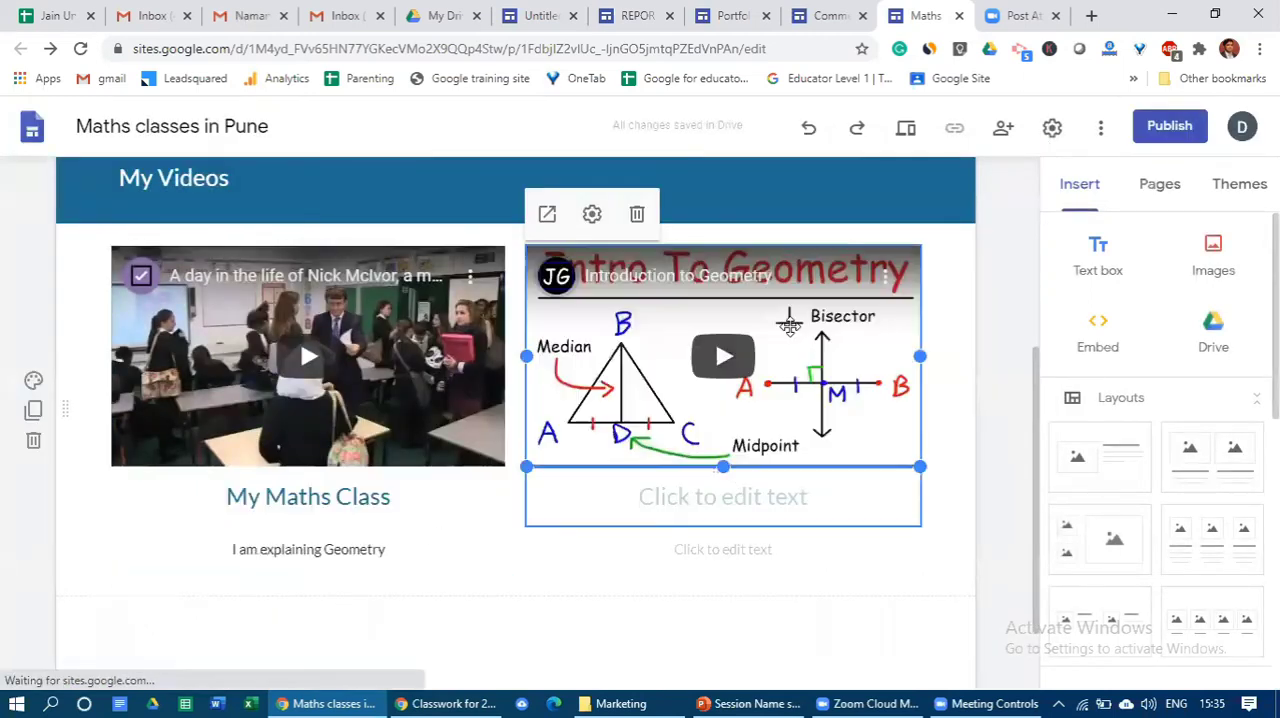
- Enter "9 th Class" as the heading under the Introduction to Geometry video
{"action": "left_click", "coordinate": [705, 497]}
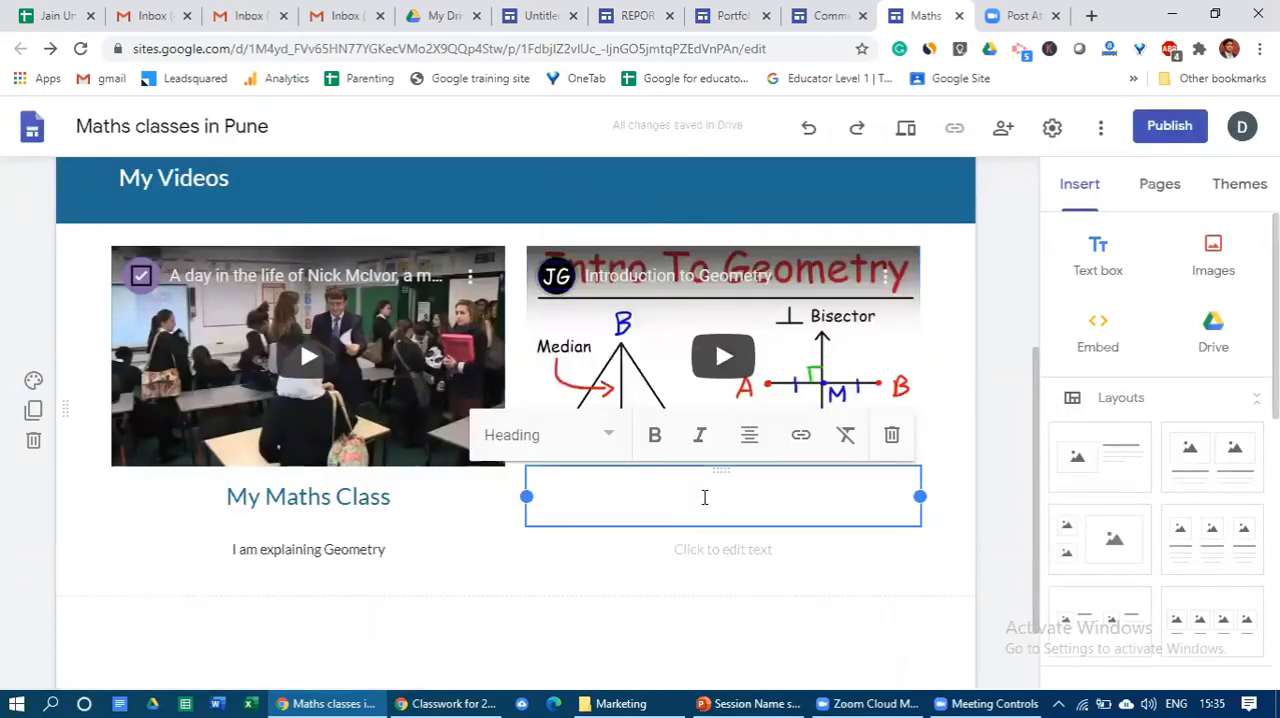
{"action": "type", "text": "My"}
{"action": "key", "text": "BackSpace"}
{"action": "key", "text": "BackSpace"}
{"action": "type", "text": "9th C"}
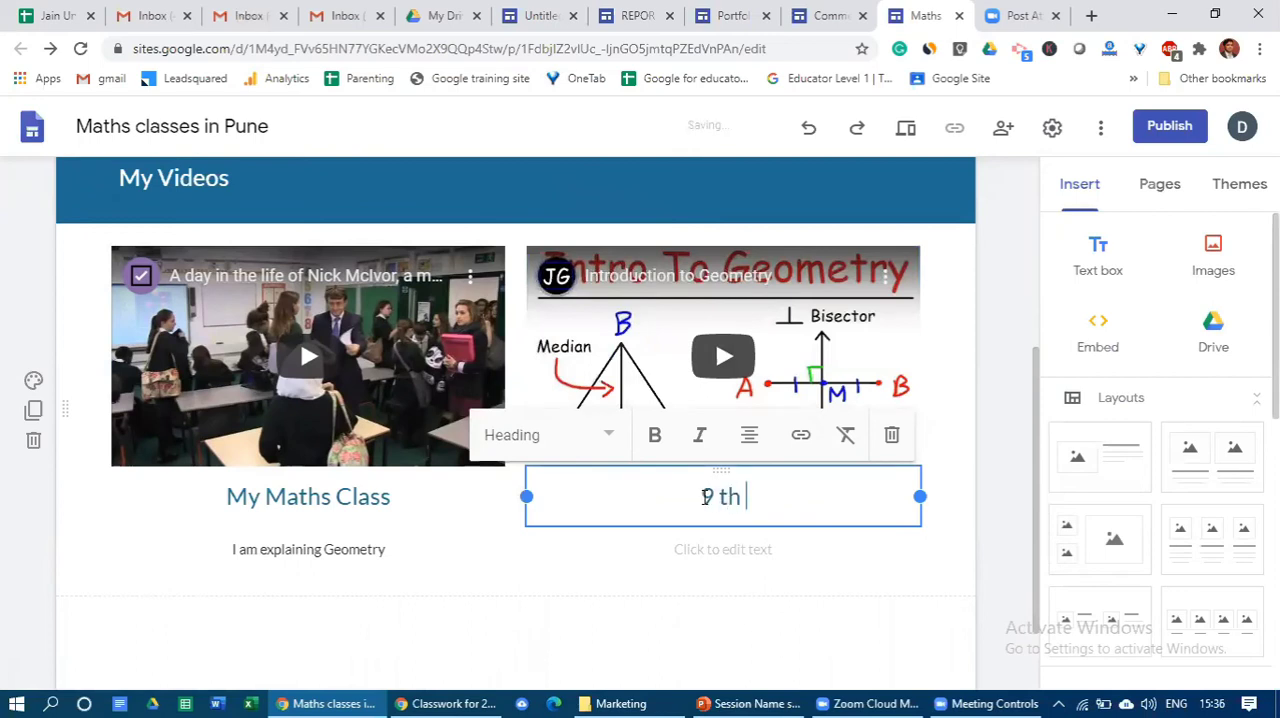
{"action": "type", "text": "lsase"}
{"action": "key", "text": "BackSpace"}
{"action": "key", "text": "BackSpace"}
{"action": "key", "text": "BackSpace"}
{"action": "key", "text": "BackSpace"}
{"action": "type", "text": "ass"}
- Add the description "Geometry for class 9th" under the second video's heading
{"action": "left_click", "coordinate": [724, 545]}
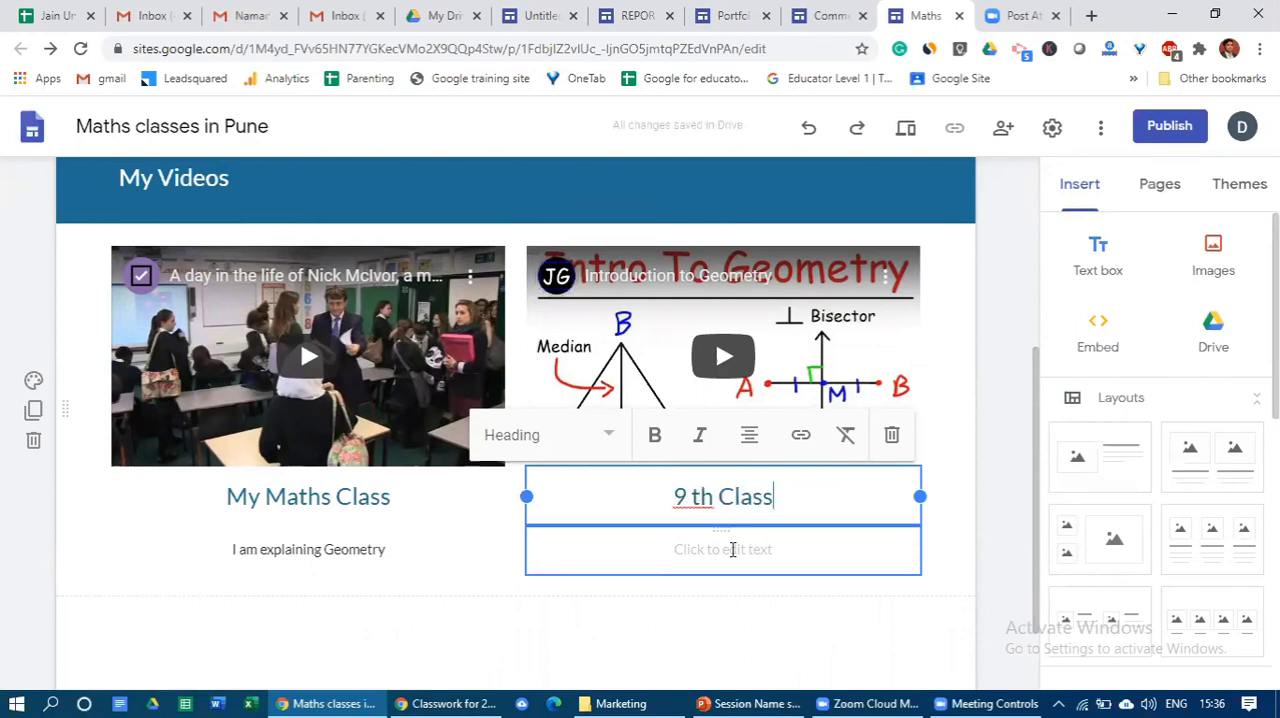
{"action": "type", "text": "Geometry for icas"}
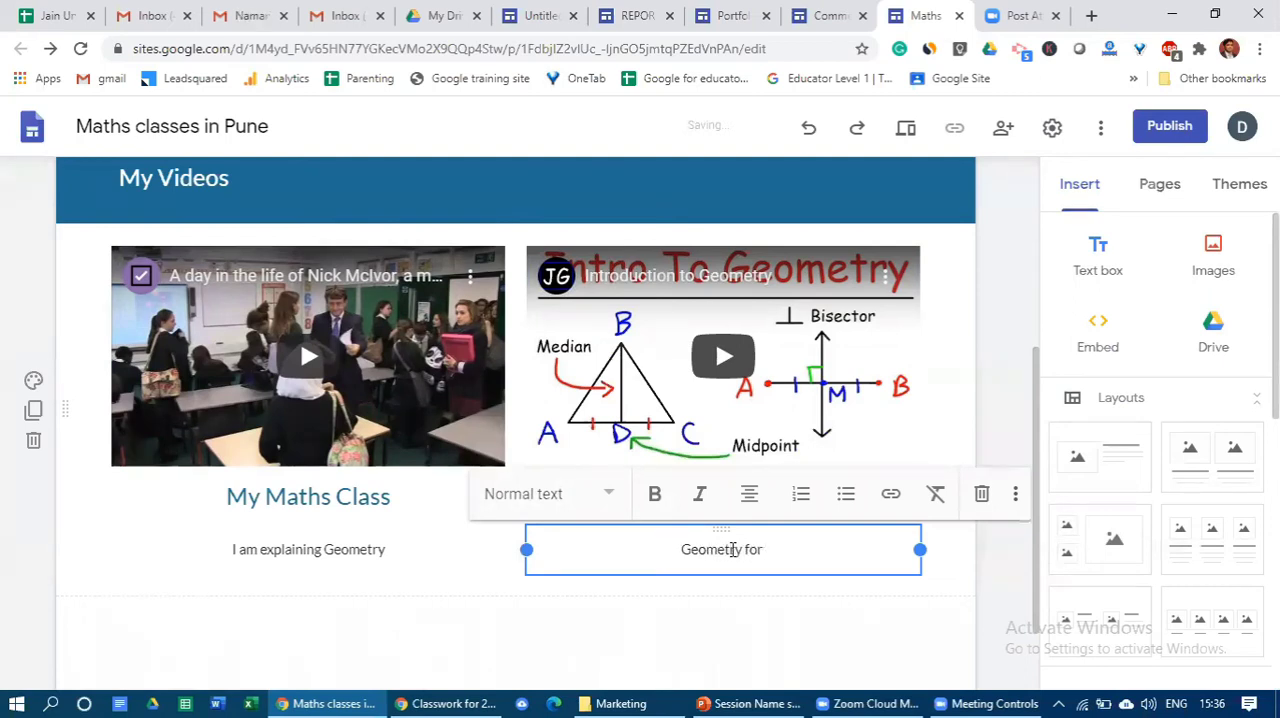
{"action": "key", "text": "BackSpace"}
{"action": "key", "text": "BackSpace"}
{"action": "key", "text": "BackSpace"}
{"action": "key", "text": "BackSpace"}
{"action": "type", "text": "class 9th"}
{"action": "left_click", "coordinate": [643, 627]}
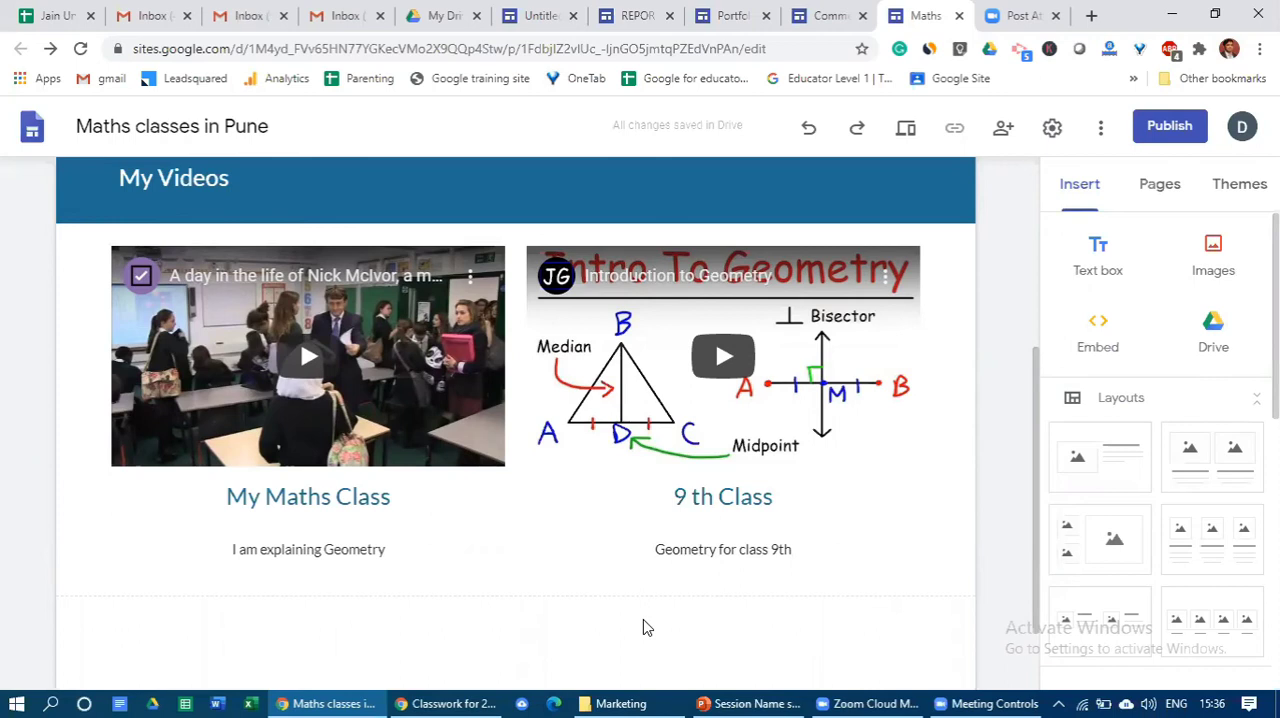
{"action": "scroll", "coordinate": [629, 600], "scroll_direction": "up", "scroll_amount": 2}
{"action": "left_click", "coordinate": [352, 375]}
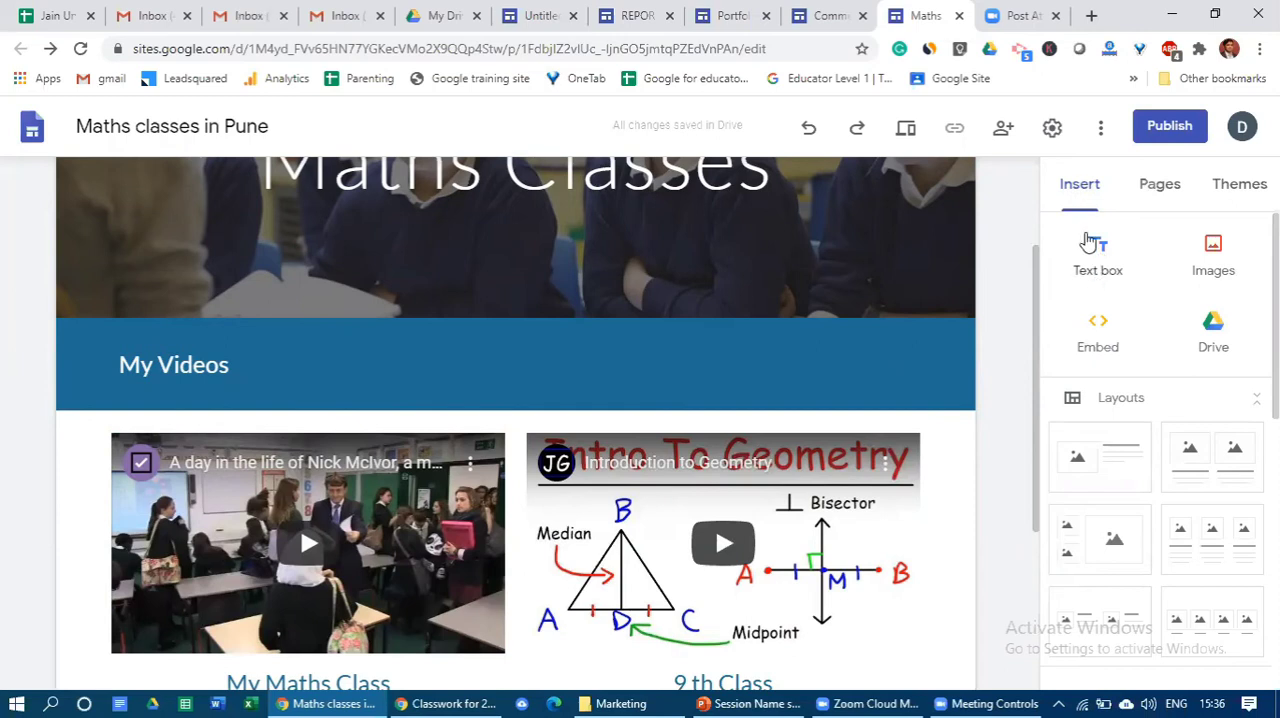
{"action": "scroll", "coordinate": [1214, 449], "scroll_direction": "down", "scroll_amount": 1}
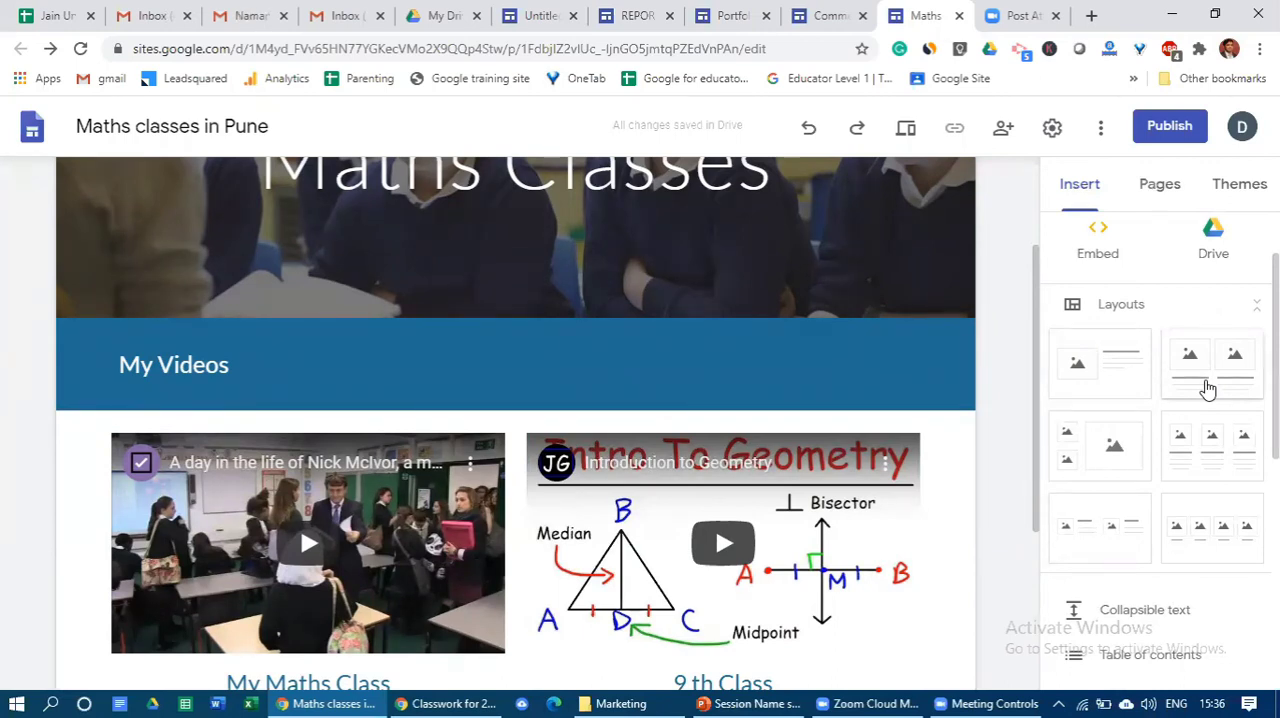
{"action": "left_click_drag", "start_coordinate": [1189, 391], "coordinate": [1157, 403]}
{"action": "scroll", "coordinate": [822, 490], "scroll_direction": "down", "scroll_amount": 2}
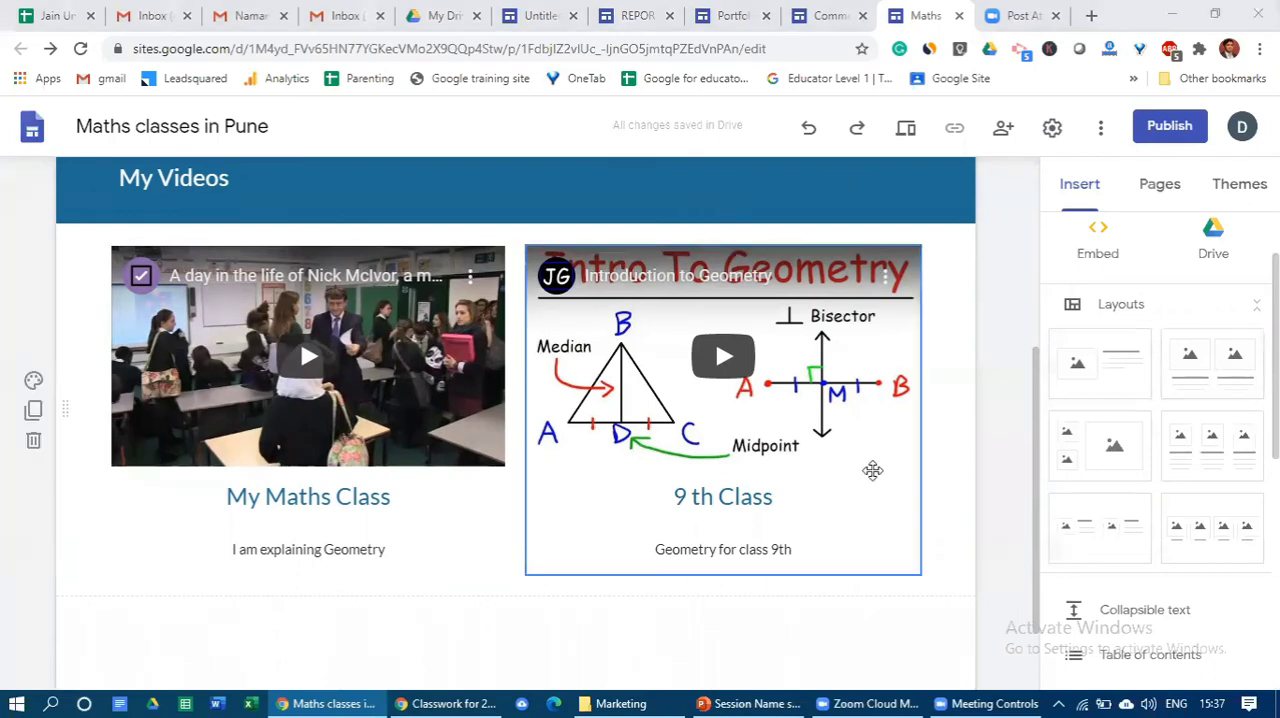
{"action": "scroll", "coordinate": [1036, 545], "scroll_direction": "down", "scroll_amount": 1}
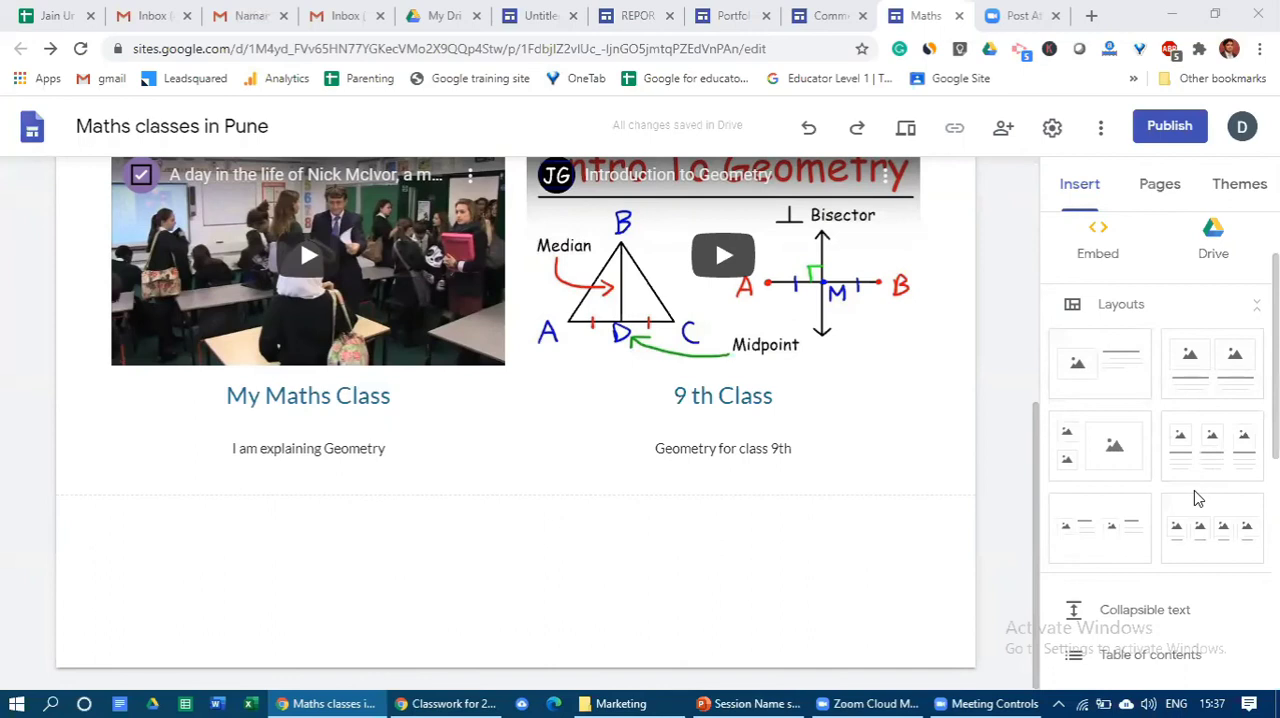
- Try the four-column and three-column placeholder layouts below the videos, and delete both empty sections
{"action": "left_click", "coordinate": [1188, 558]}
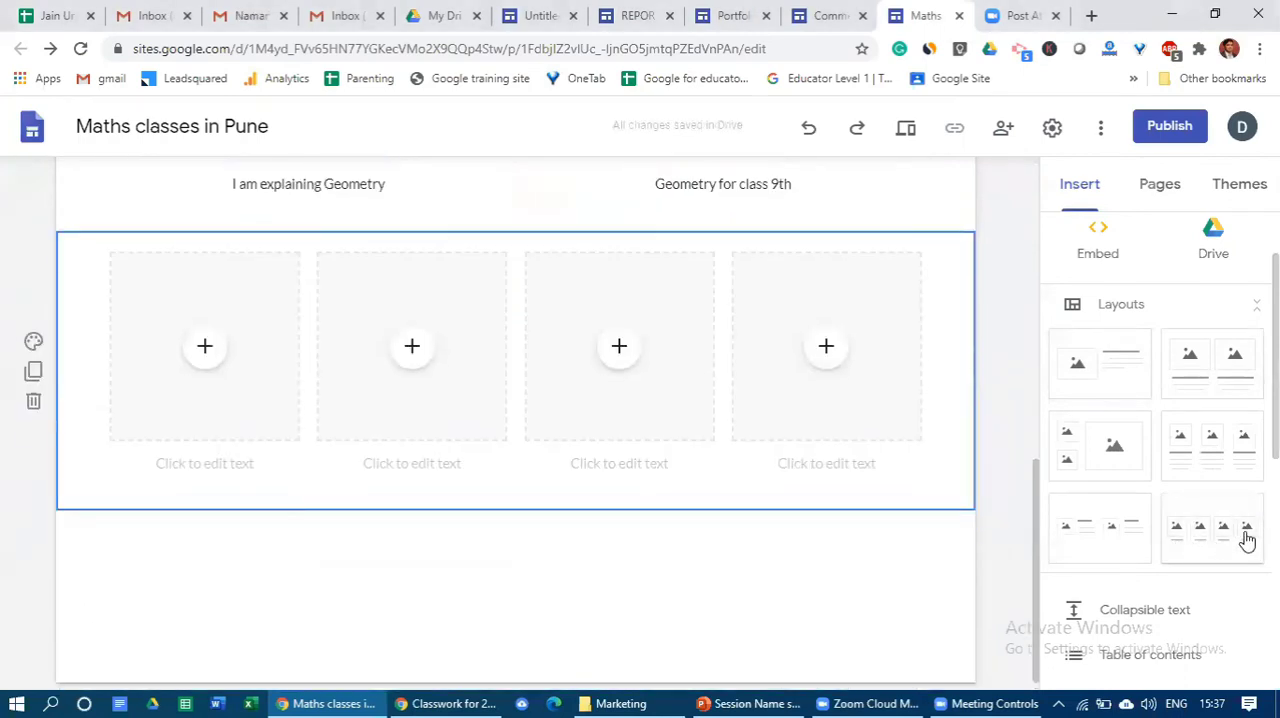
{"action": "left_click", "coordinate": [1192, 466]}
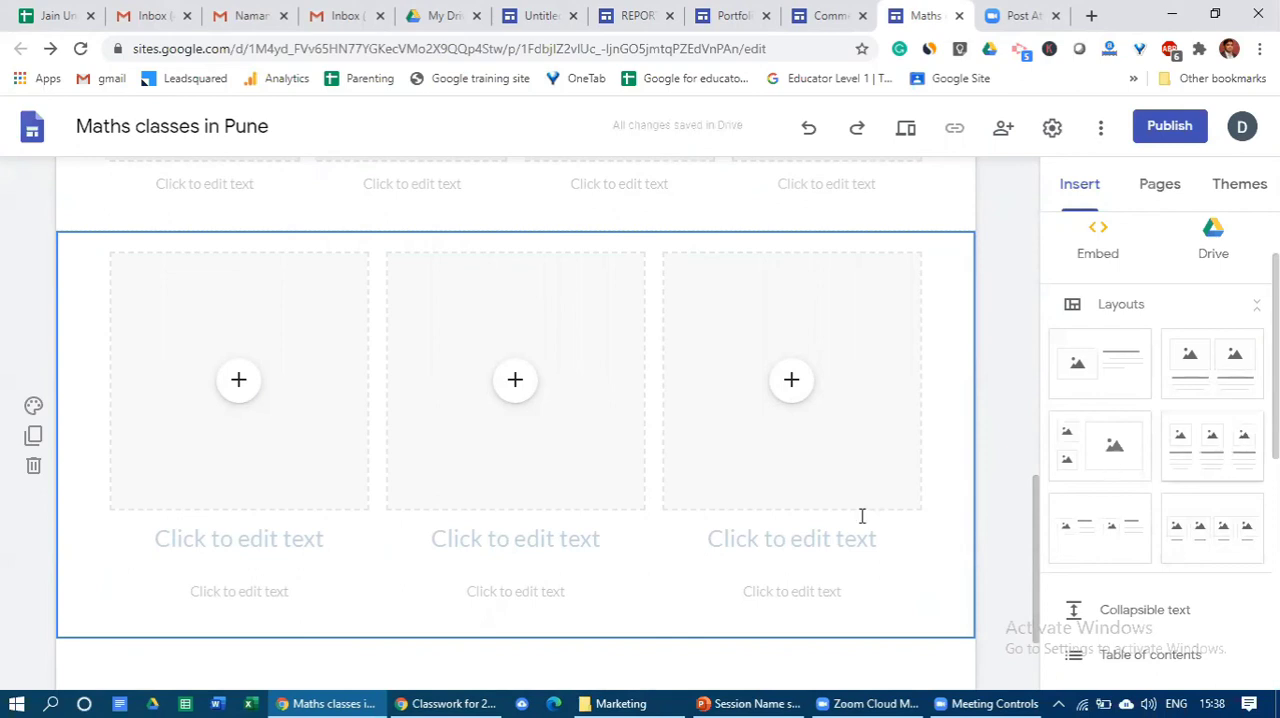
{"action": "scroll", "coordinate": [1214, 434], "scroll_direction": "down", "scroll_amount": 2}
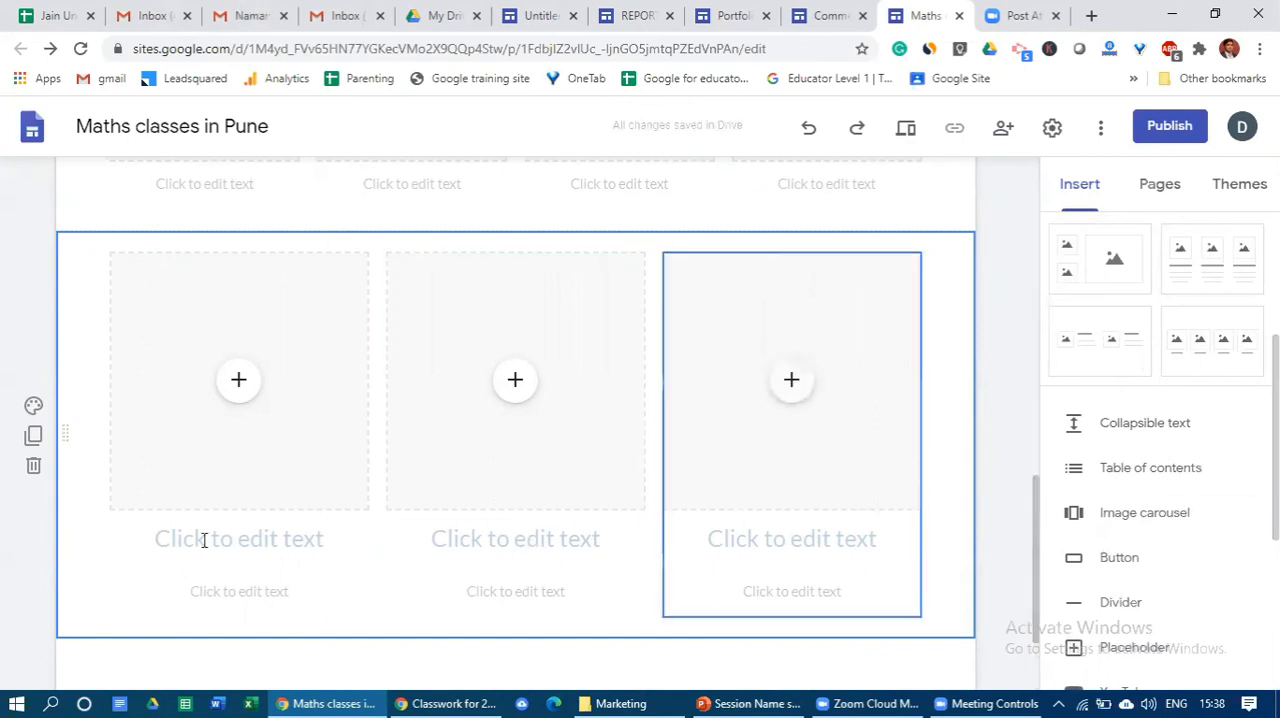
{"action": "left_click", "coordinate": [33, 467]}
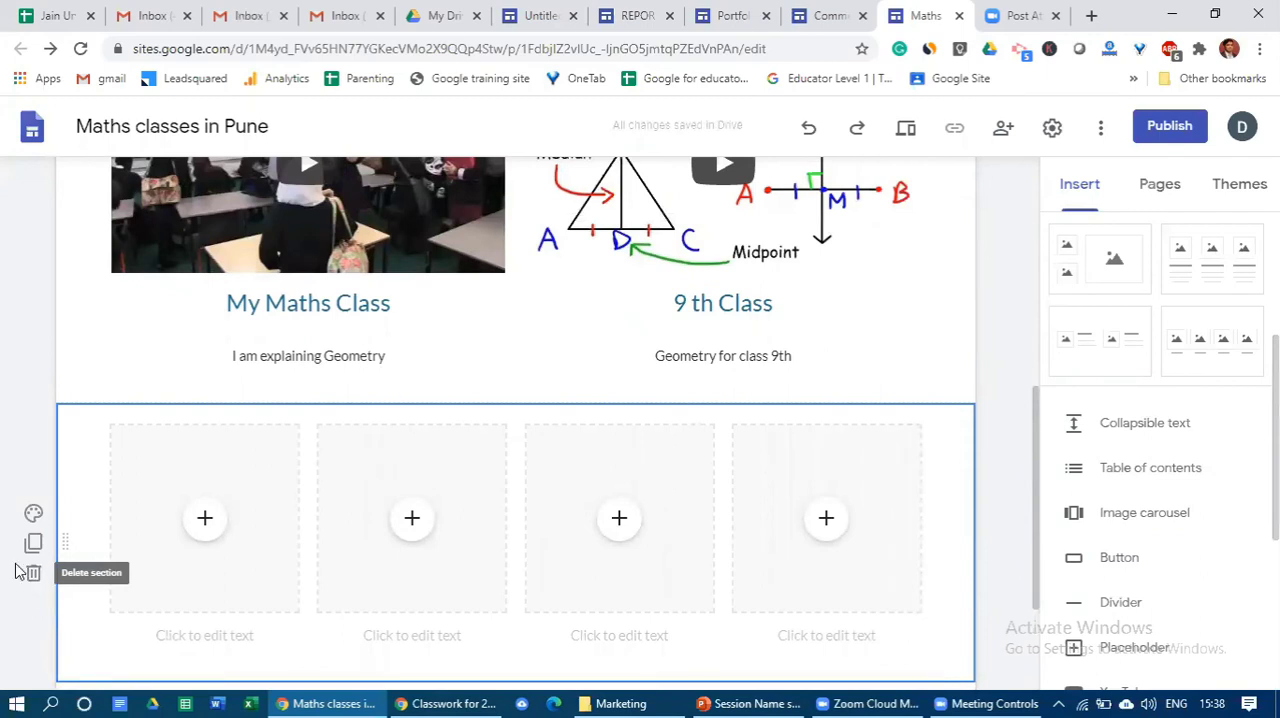
{"action": "left_click", "coordinate": [34, 576]}
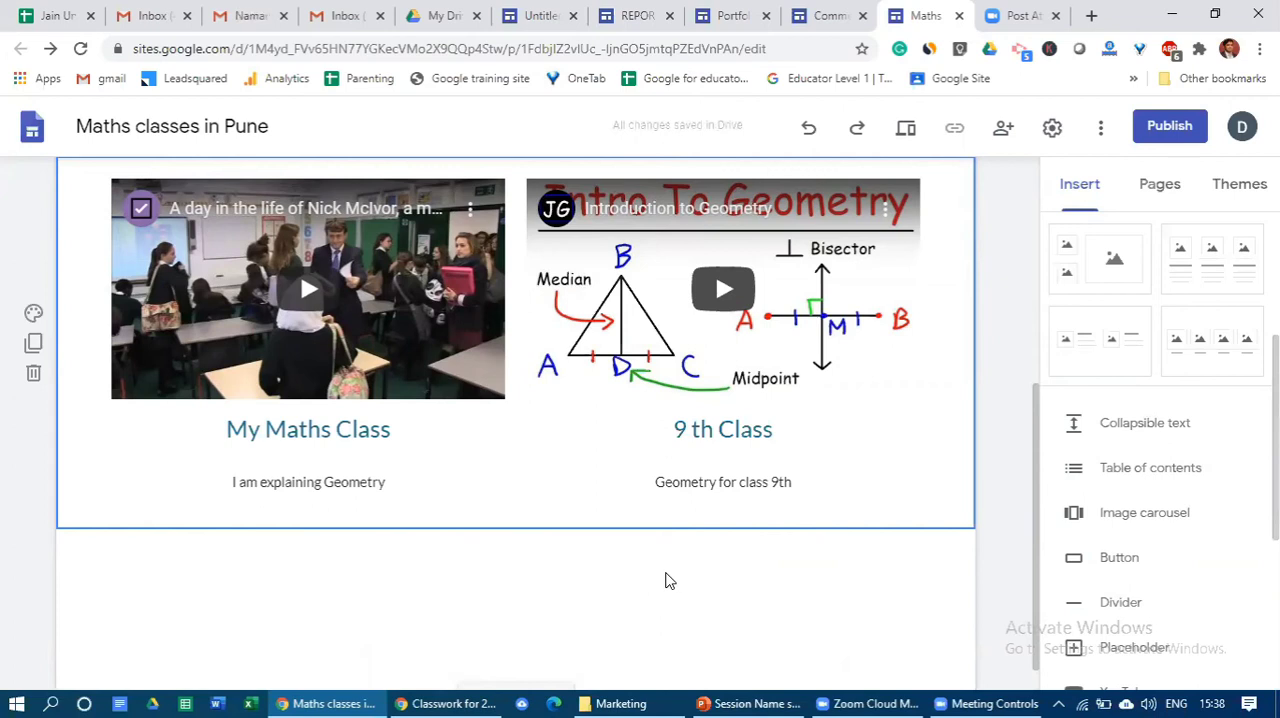
- Insert a text box and move it into its own section below the two videos
{"action": "scroll", "coordinate": [960, 528], "scroll_direction": "up", "scroll_amount": 2}
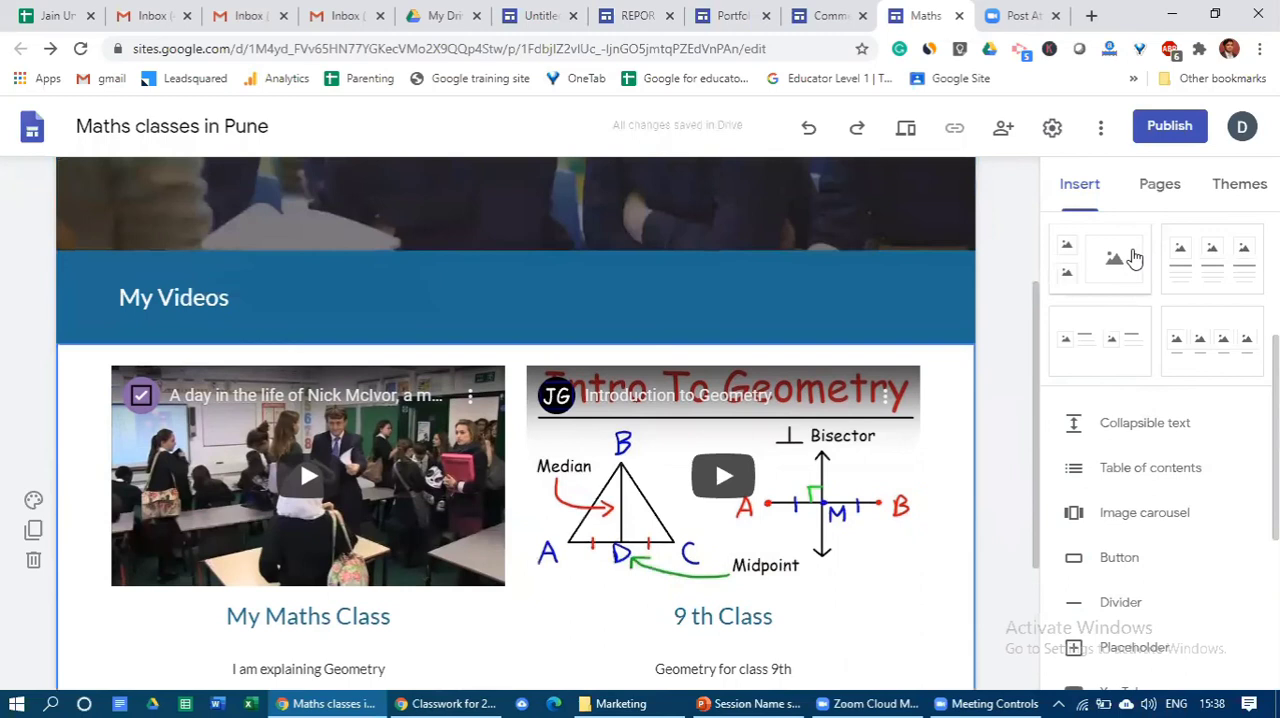
{"action": "scroll", "coordinate": [1150, 280], "scroll_direction": "up", "scroll_amount": 2}
{"action": "left_click", "coordinate": [1099, 258]}
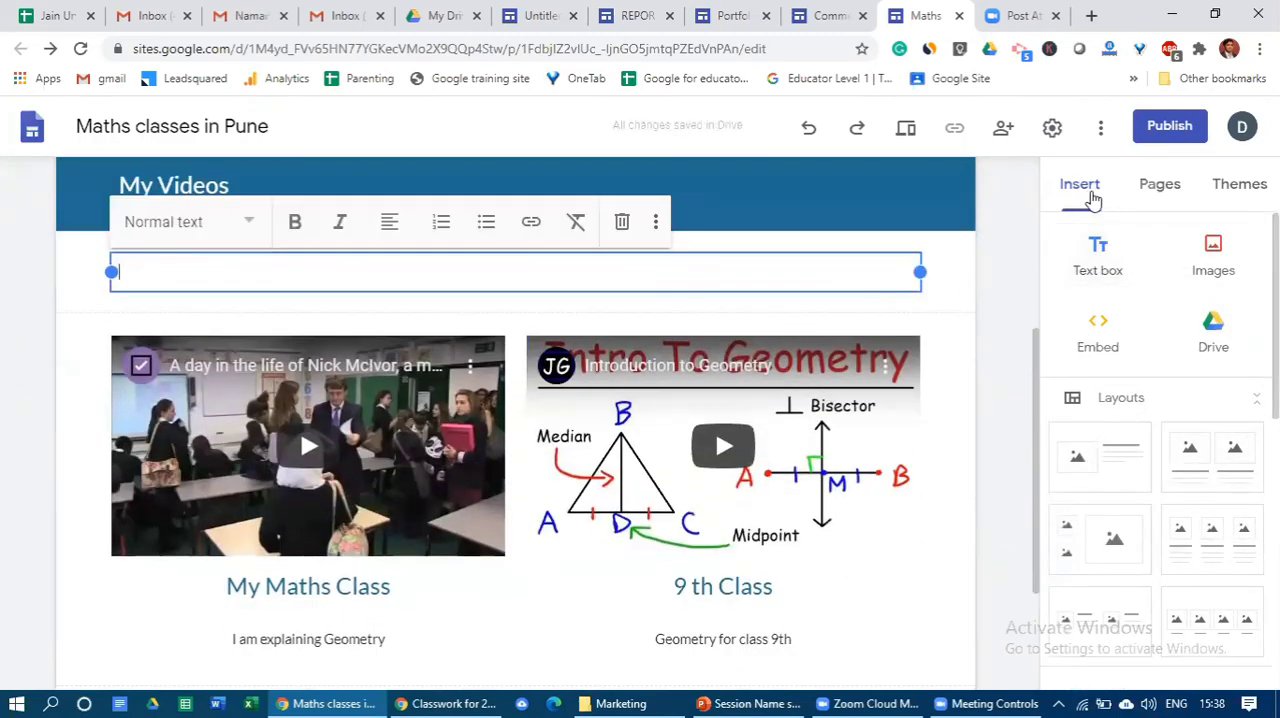
{"action": "left_click", "coordinate": [1000, 291]}
{"action": "scroll", "coordinate": [617, 386], "scroll_direction": "up", "scroll_amount": 2}
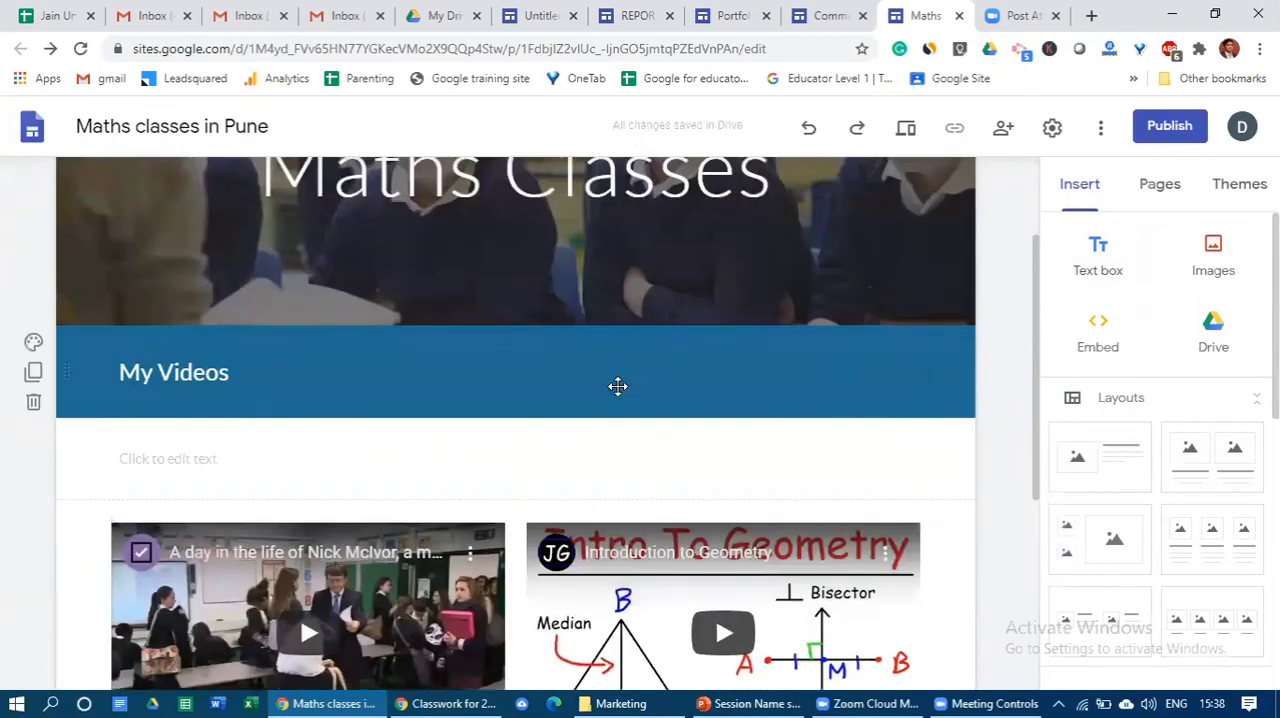
{"action": "scroll", "coordinate": [580, 465], "scroll_direction": "down", "scroll_amount": 4}
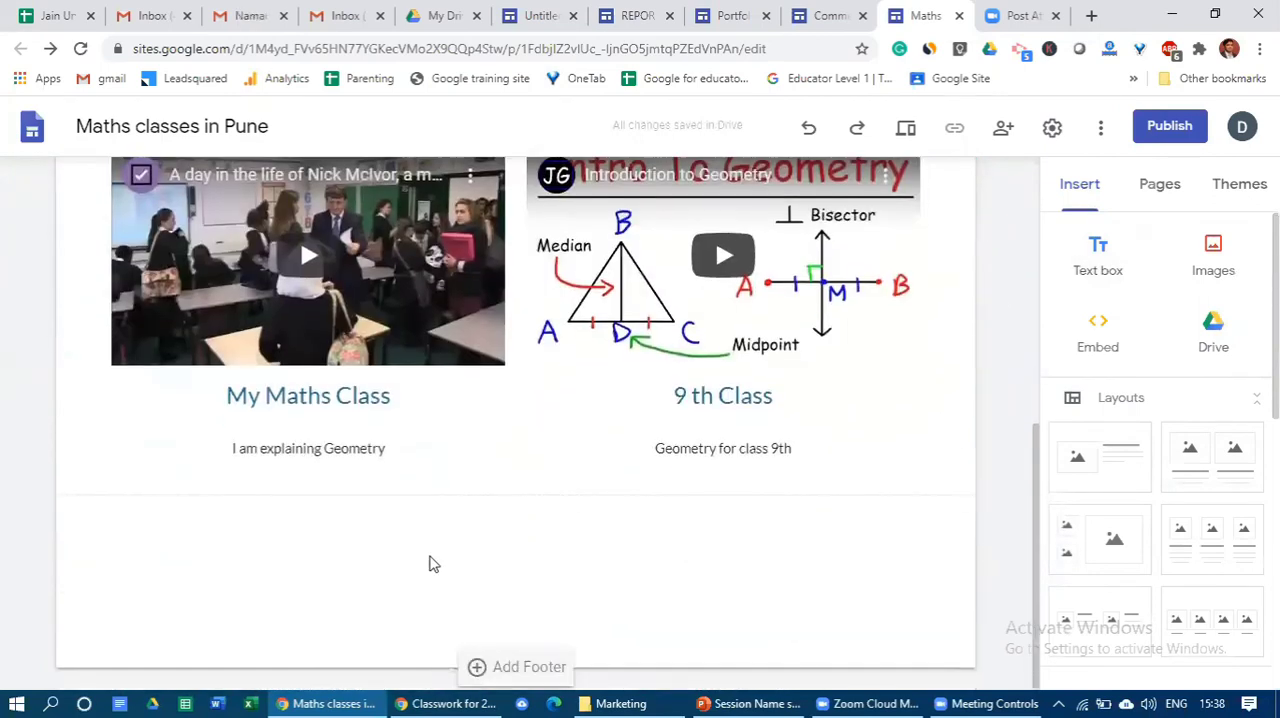
{"action": "scroll", "coordinate": [430, 563], "scroll_direction": "up", "scroll_amount": 2}
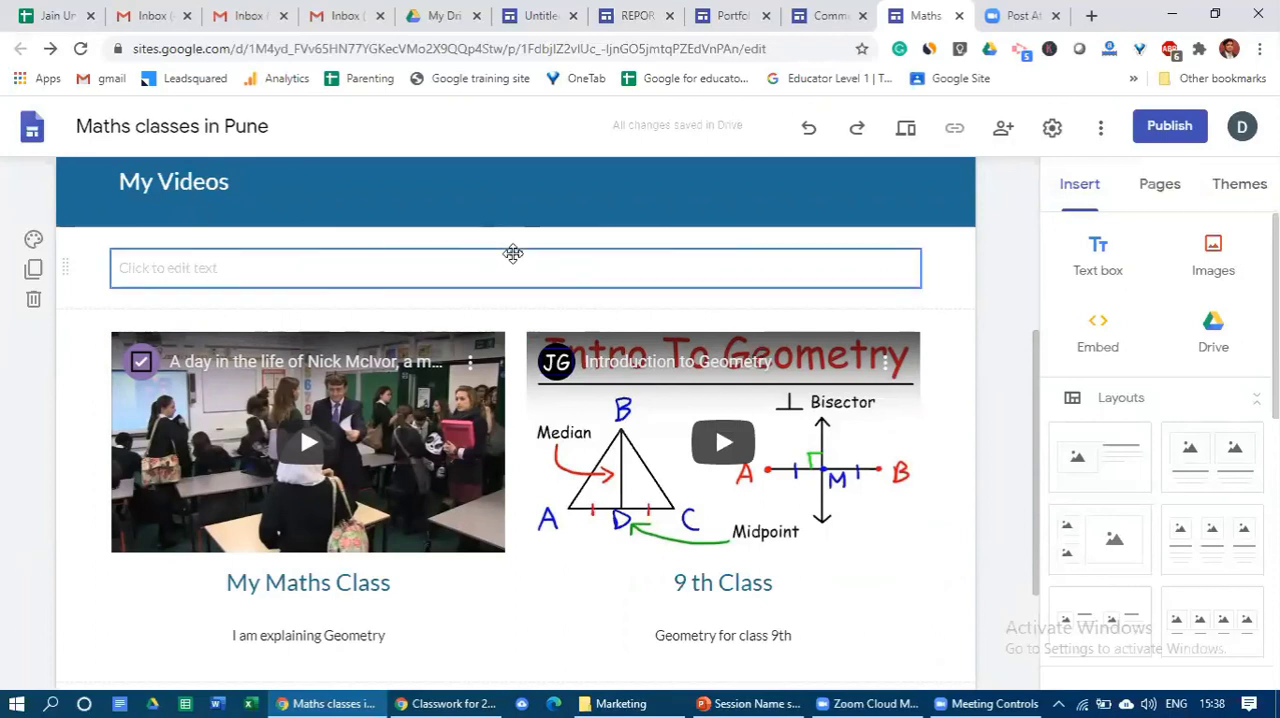
{"action": "left_click_drag", "start_coordinate": [513, 253], "coordinate": [471, 561]}
- Enter "Testimonials" in the empty text box below the videos
{"action": "left_click", "coordinate": [451, 467]}
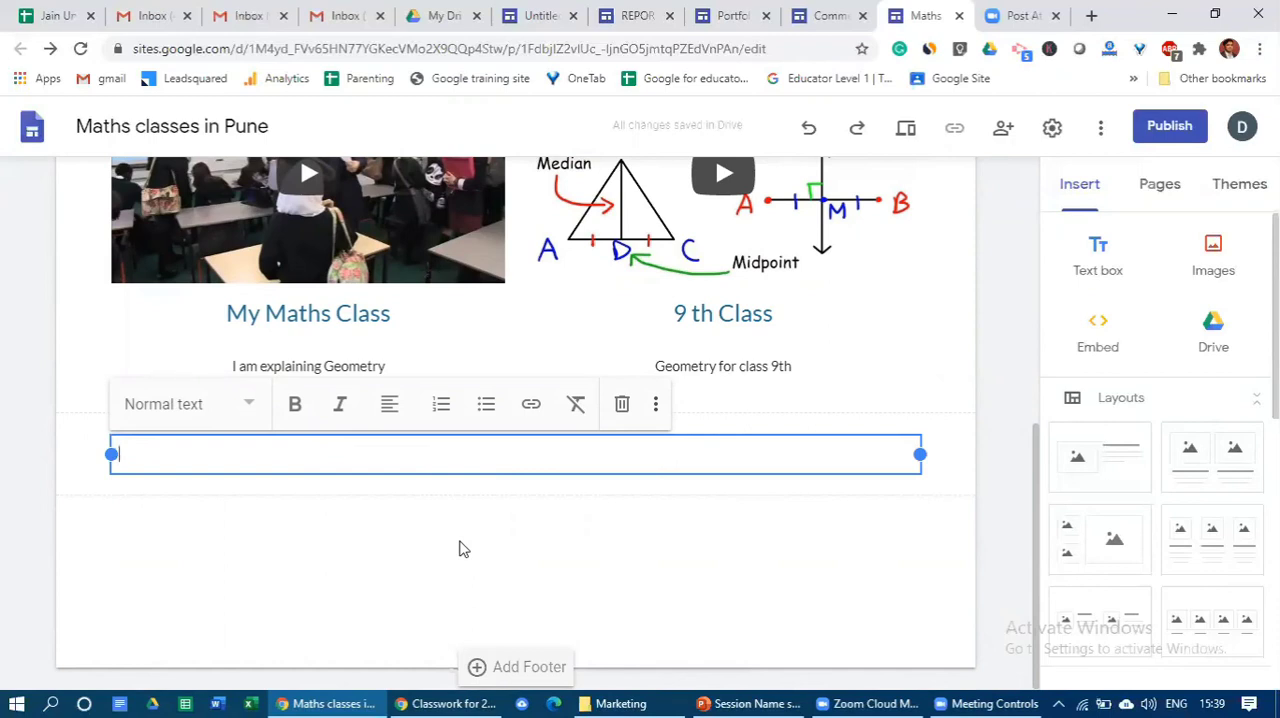
{"action": "type", "text": "Tes"}
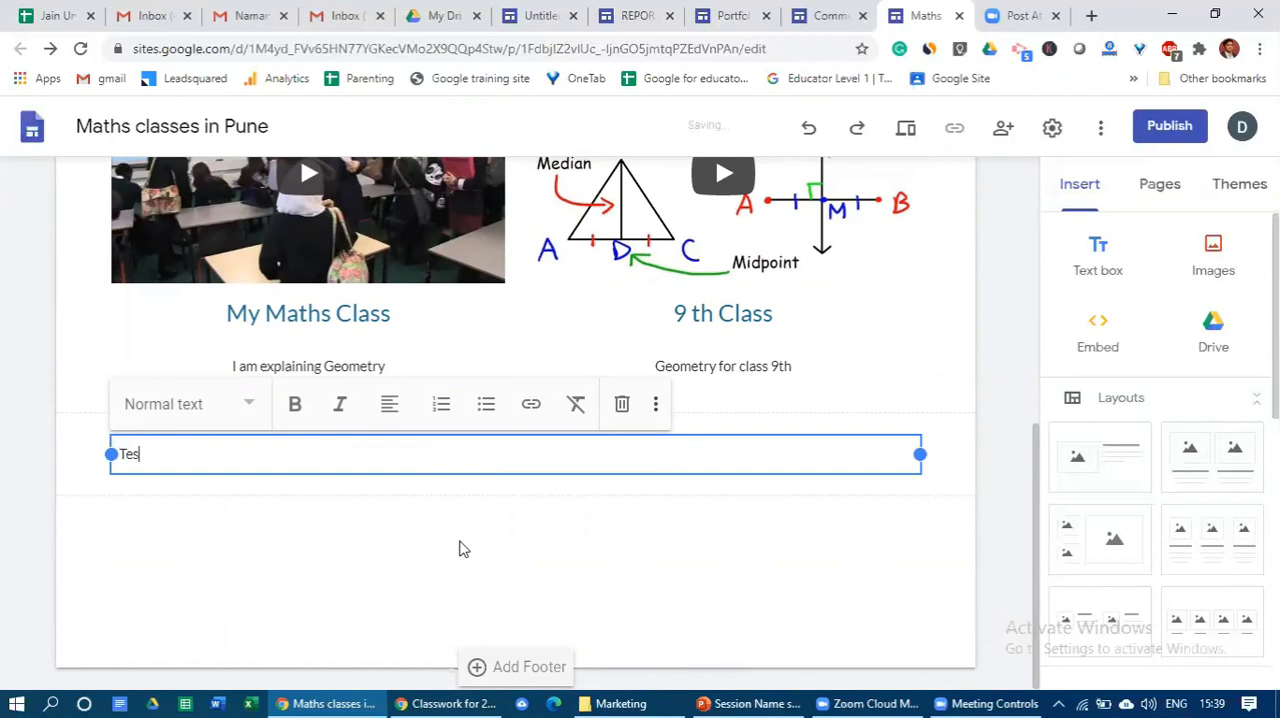
{"action": "type", "text": "timonials"}
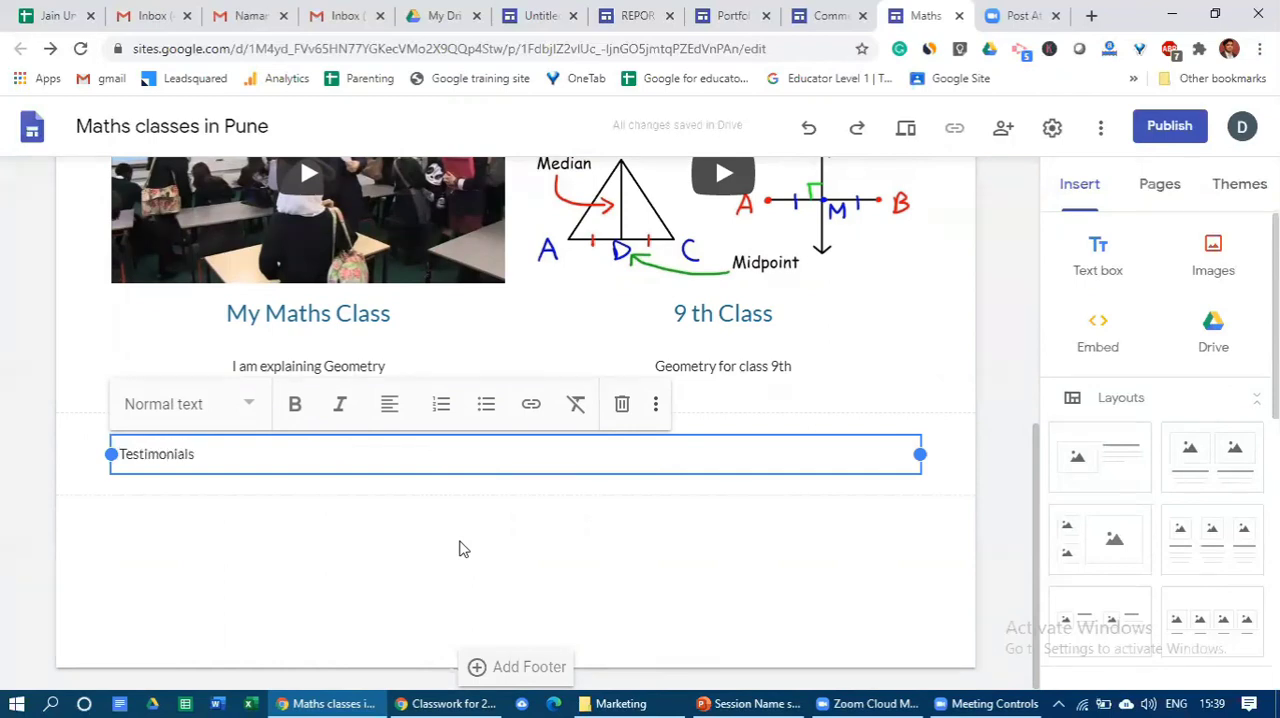
{"action": "left_click", "coordinate": [455, 545]}
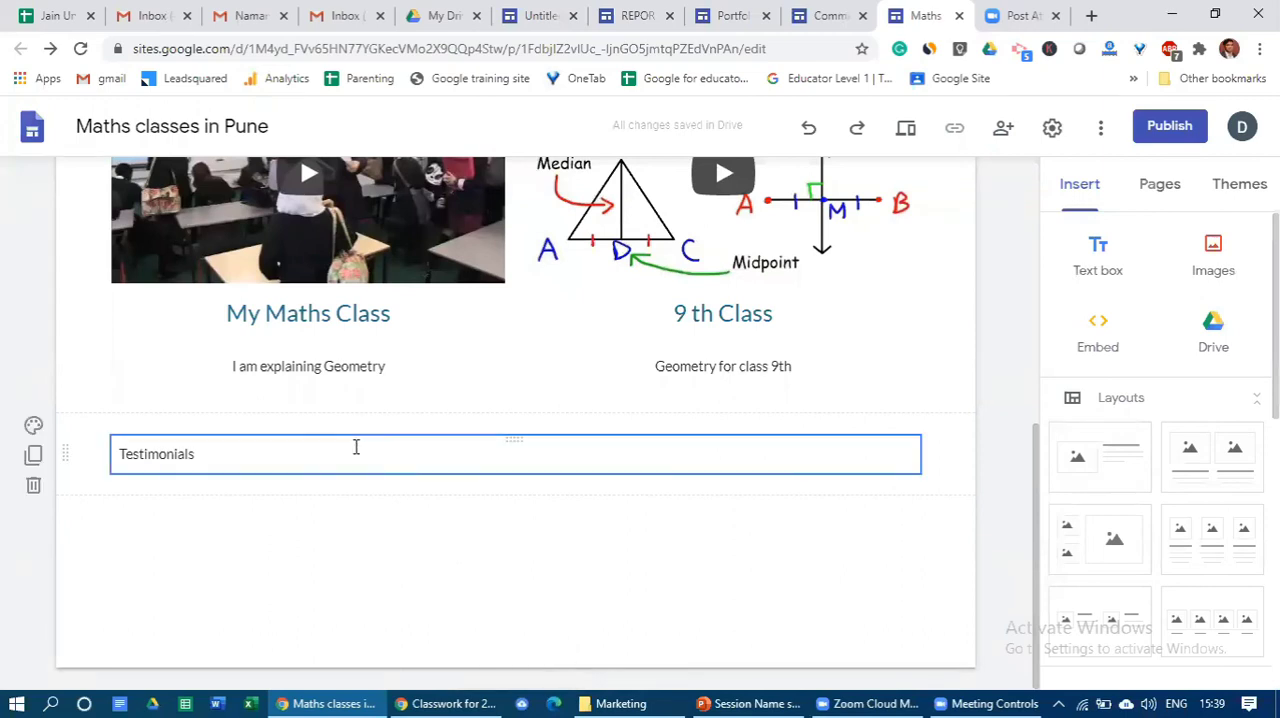
- Give the Testimonials section the solid blue background used for My Videos and format its text as Heading
{"action": "left_click", "coordinate": [34, 427]}
{"action": "left_click", "coordinate": [158, 534]}
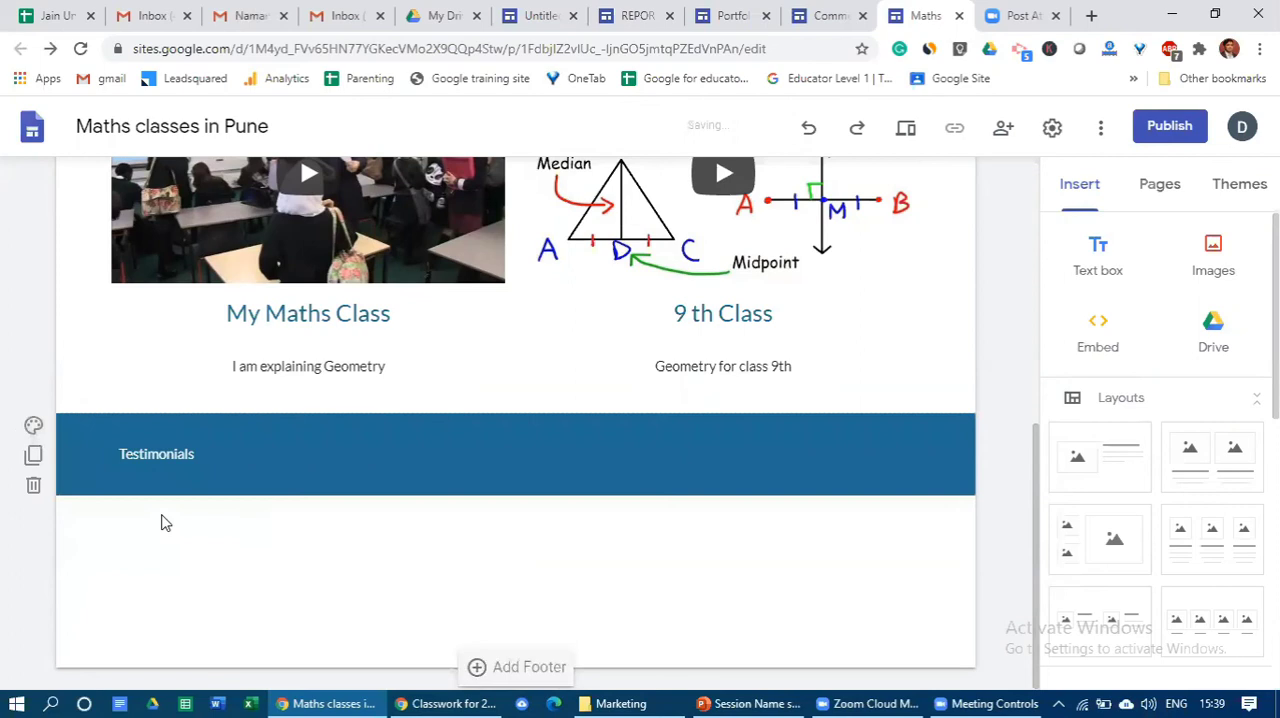
{"action": "left_click", "coordinate": [232, 455]}
{"action": "left_click_drag", "start_coordinate": [232, 455], "coordinate": [125, 450]}
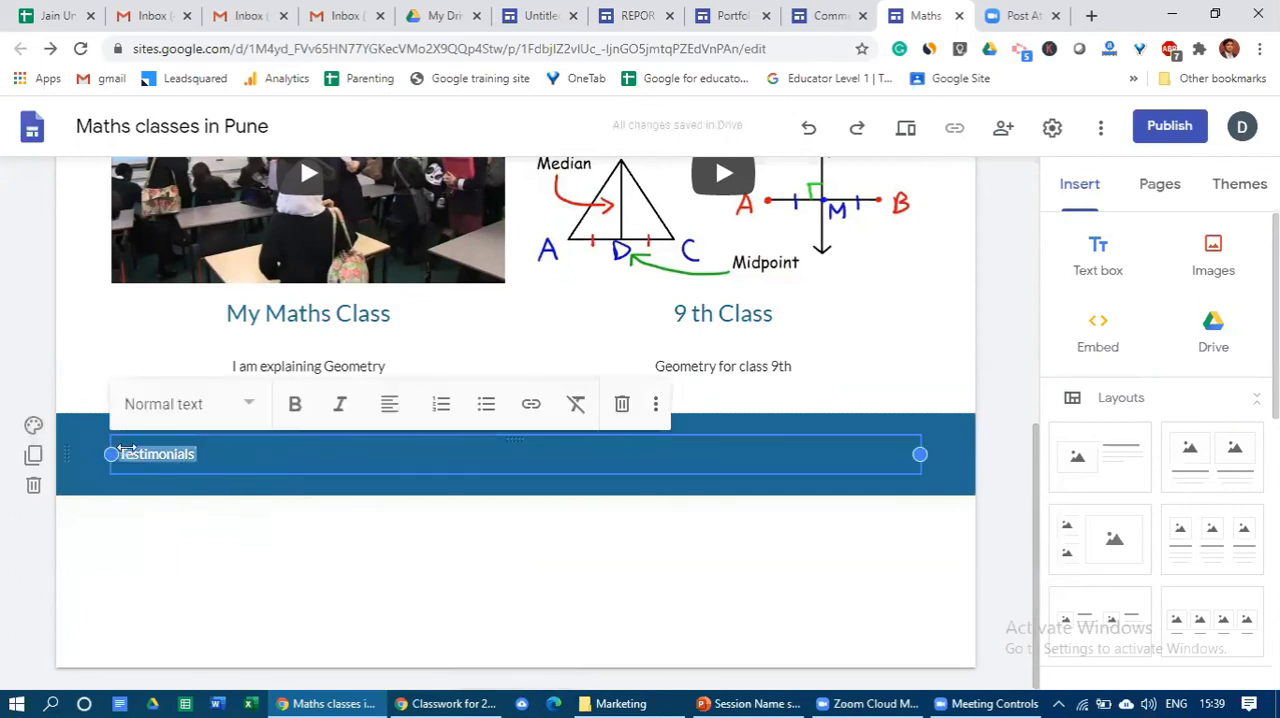
{"action": "left_click", "coordinate": [249, 404]}
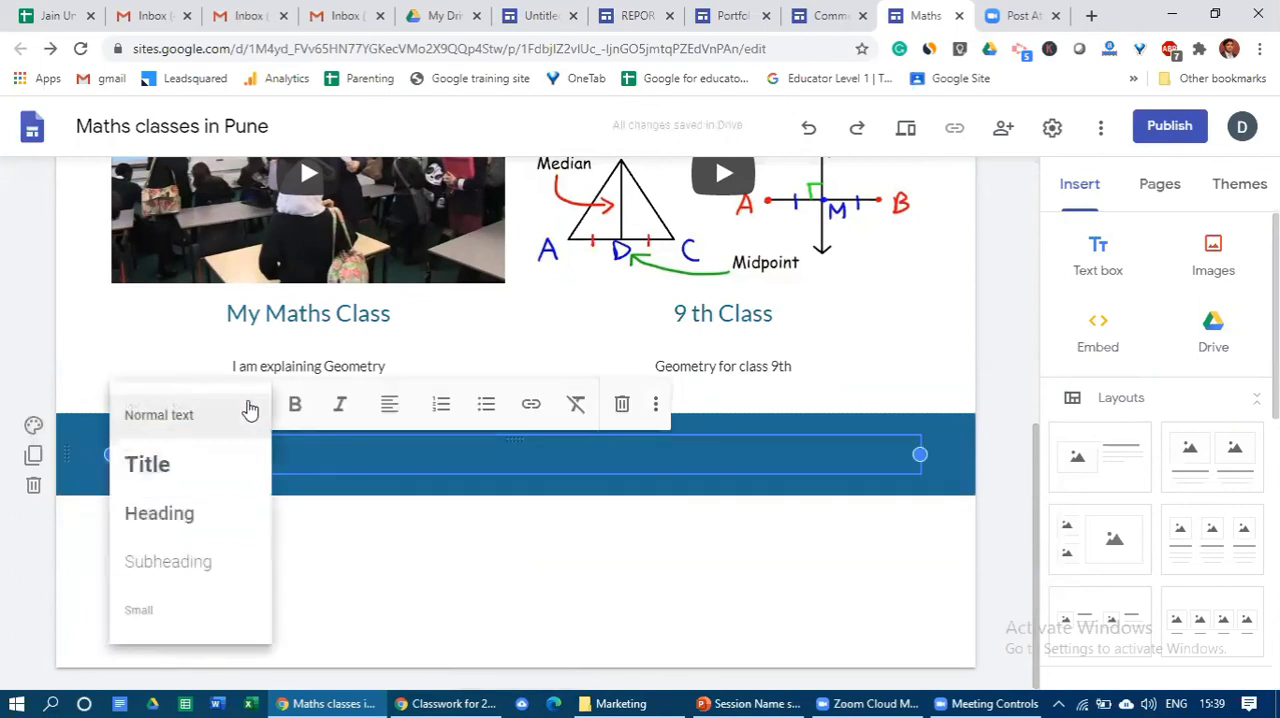
{"action": "left_click", "coordinate": [160, 513]}
{"action": "left_click", "coordinate": [154, 563]}
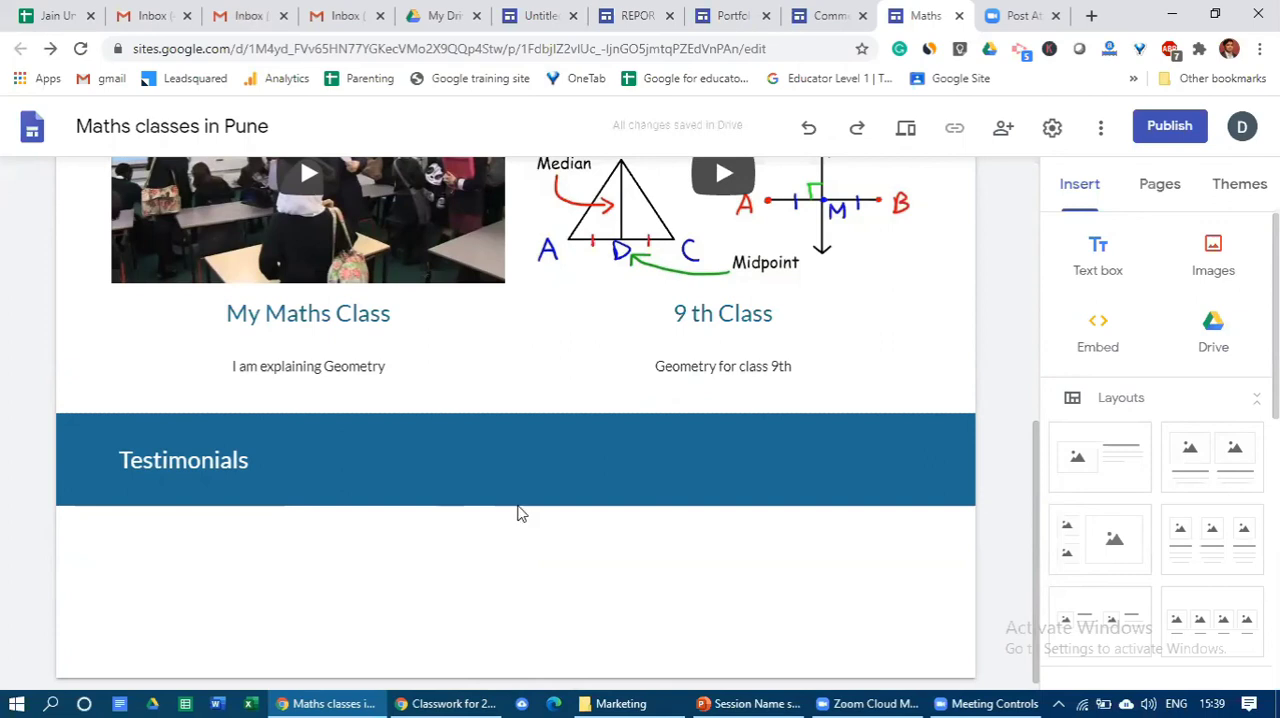
- Add a layout with one image placeholder beside a title and text below the Testimonials banner
{"action": "left_click_drag", "start_coordinate": [1125, 480], "coordinate": [741, 565]}
{"action": "left_click", "coordinate": [1109, 477]}
{"action": "left_click", "coordinate": [594, 330]}
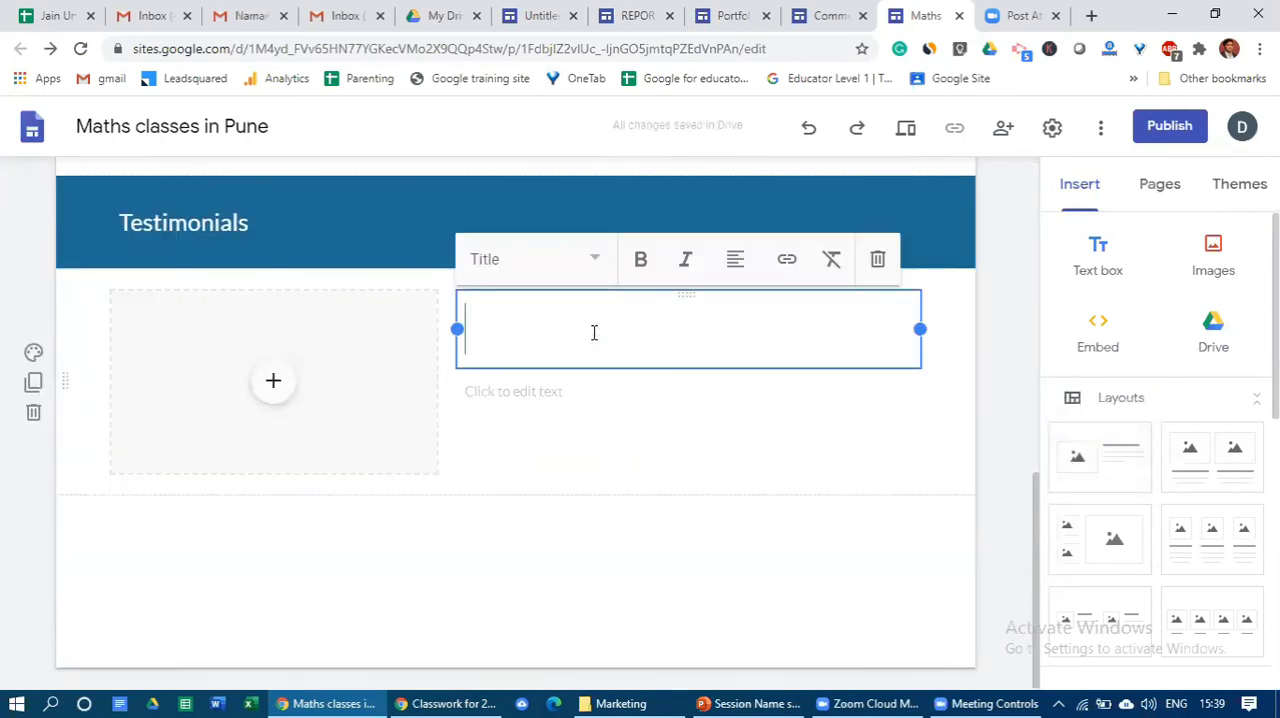
{"action": "left_click", "coordinate": [494, 545]}
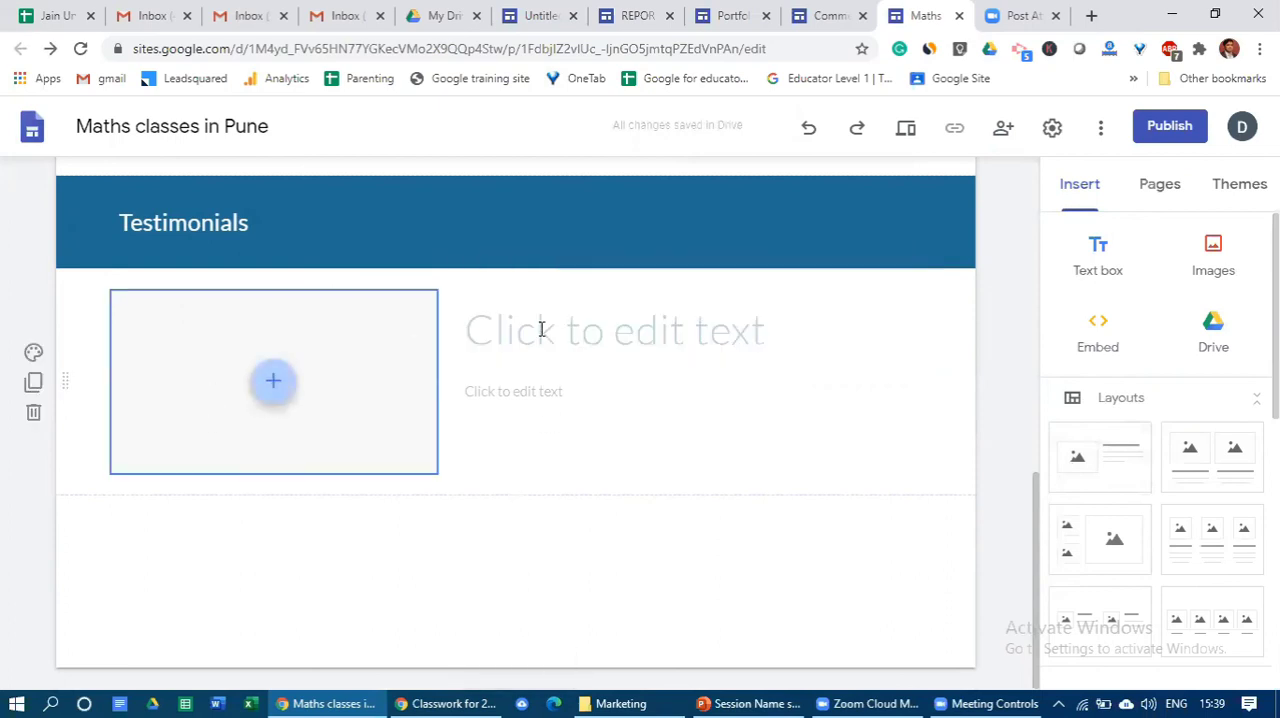
{"action": "left_click", "coordinate": [621, 342]}
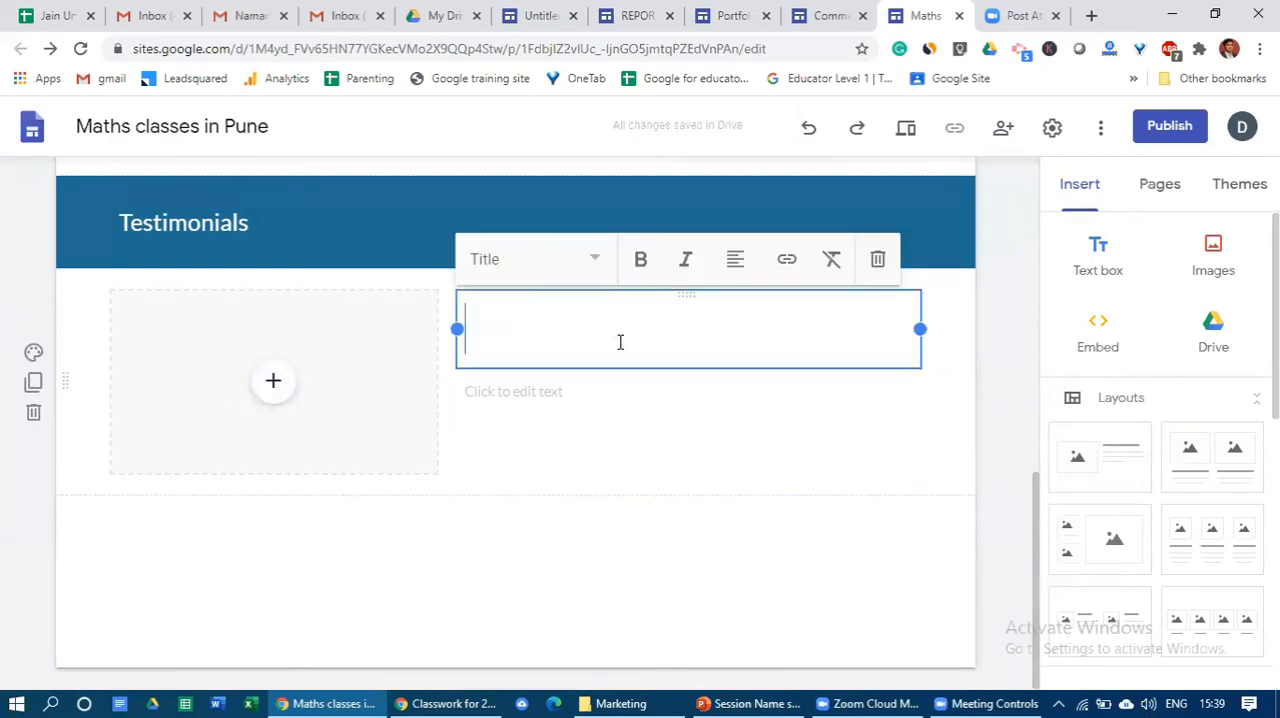
{"action": "left_click", "coordinate": [562, 401]}
- Search Google Images for "rohit sharma" from the testimonial's image placeholder and insert the first photo, with the blue T-shirt
{"action": "left_click", "coordinate": [285, 396]}
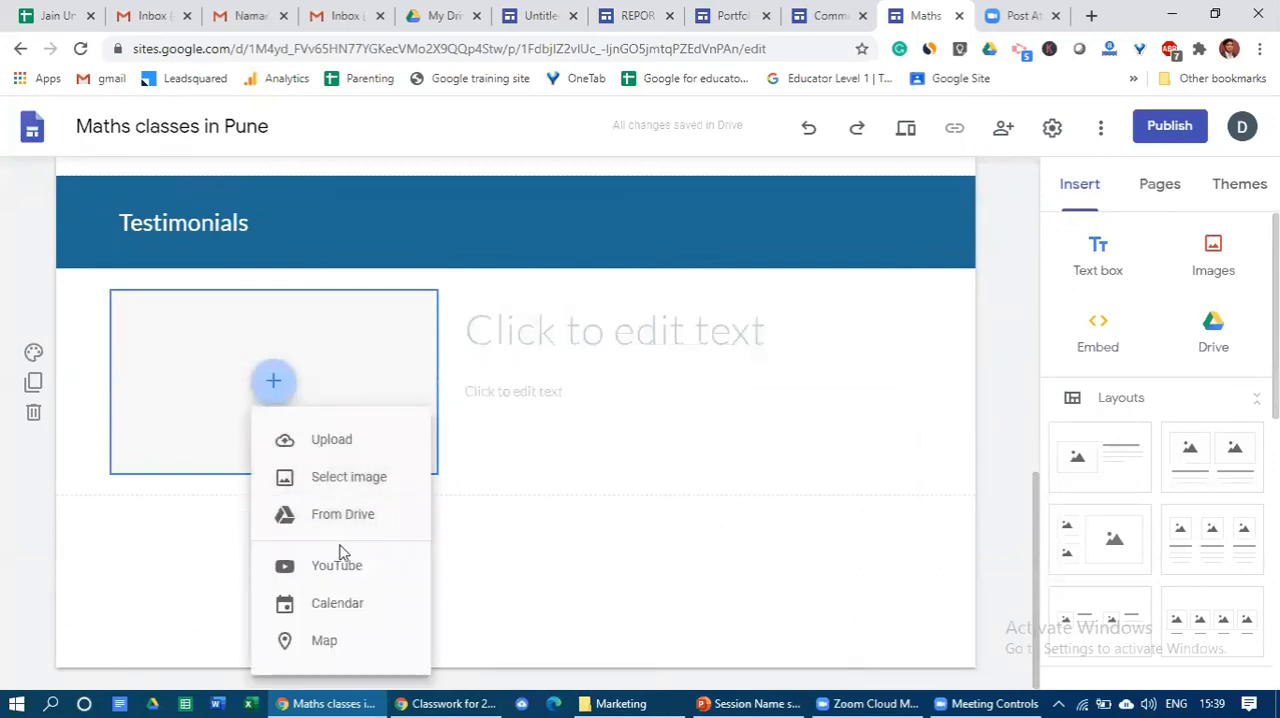
{"action": "left_click", "coordinate": [349, 480]}
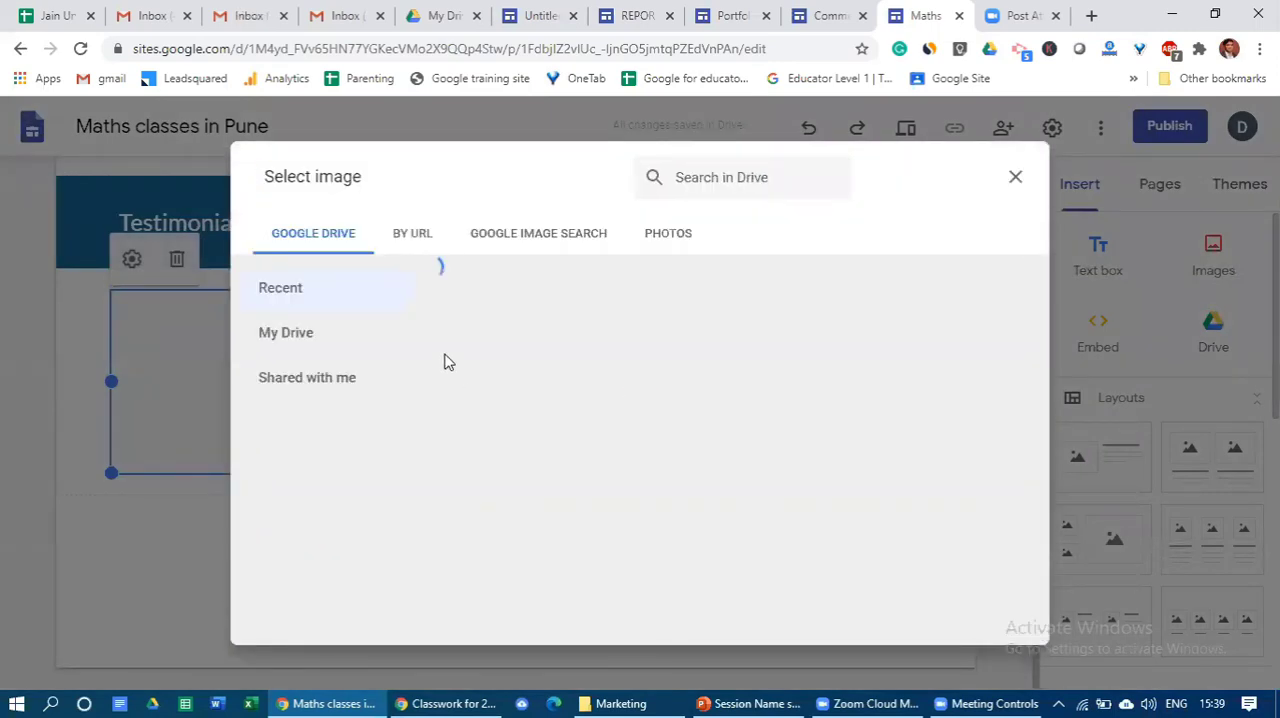
{"action": "left_click", "coordinate": [580, 240]}
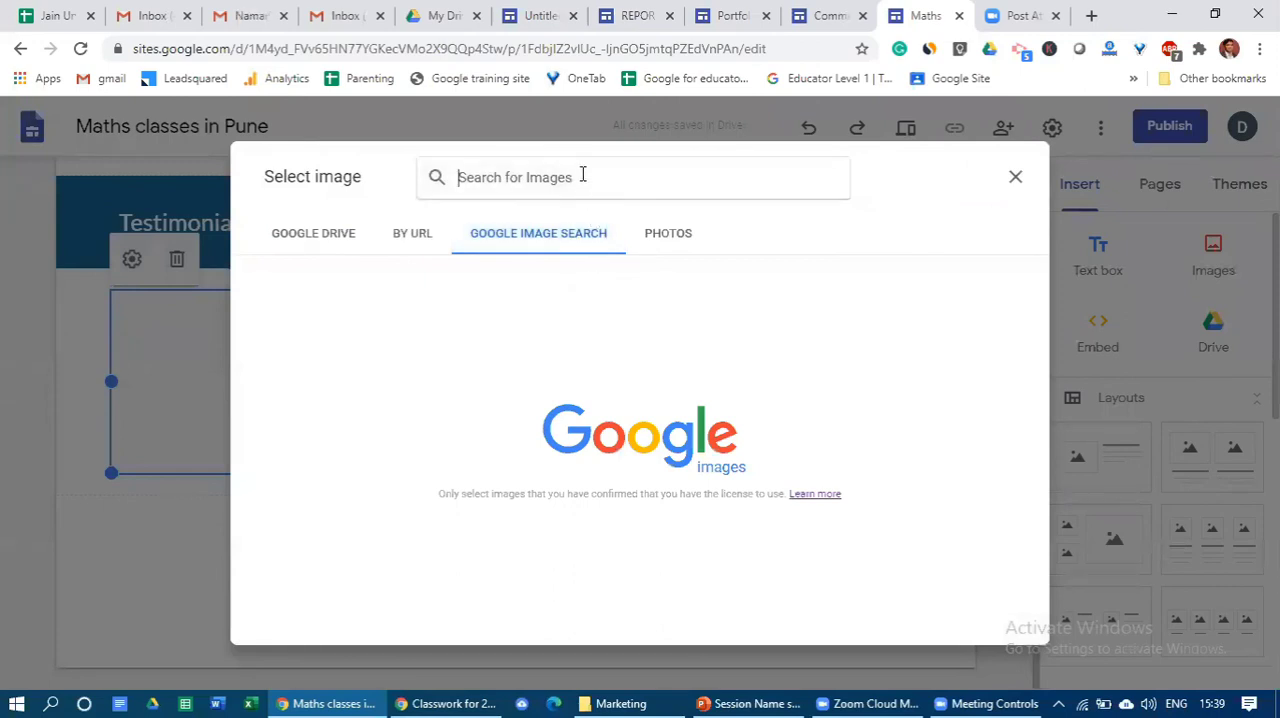
{"action": "type", "text": "Rohit "}
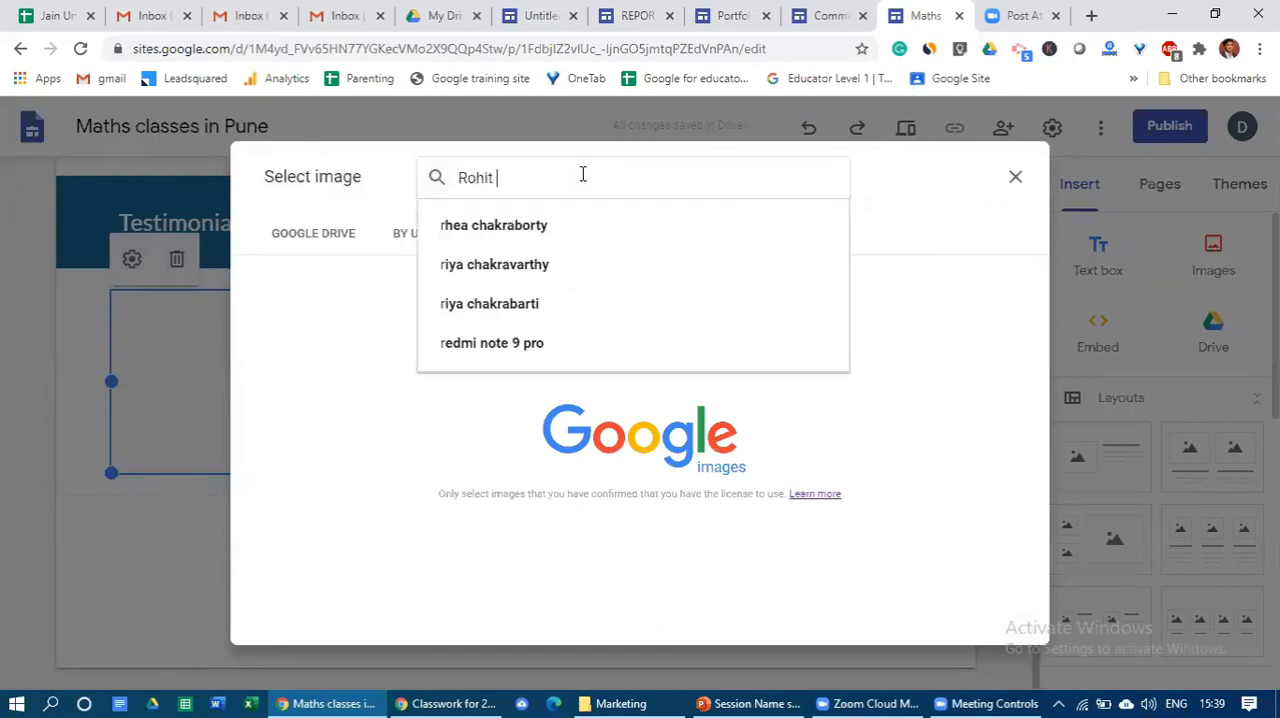
{"action": "type", "text": "shar"}
{"action": "key", "text": "Down"}
{"action": "key", "text": "Return"}
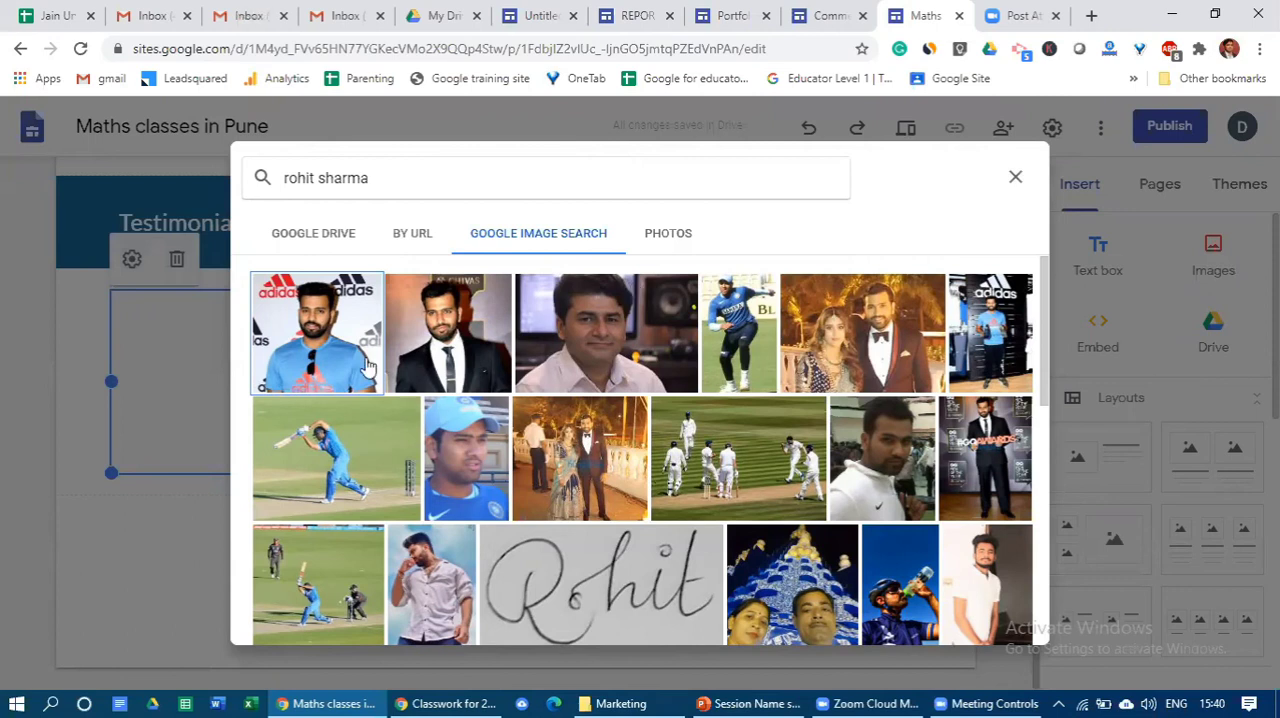
{"action": "left_click", "coordinate": [321, 350]}
{"action": "left_click", "coordinate": [321, 350]}
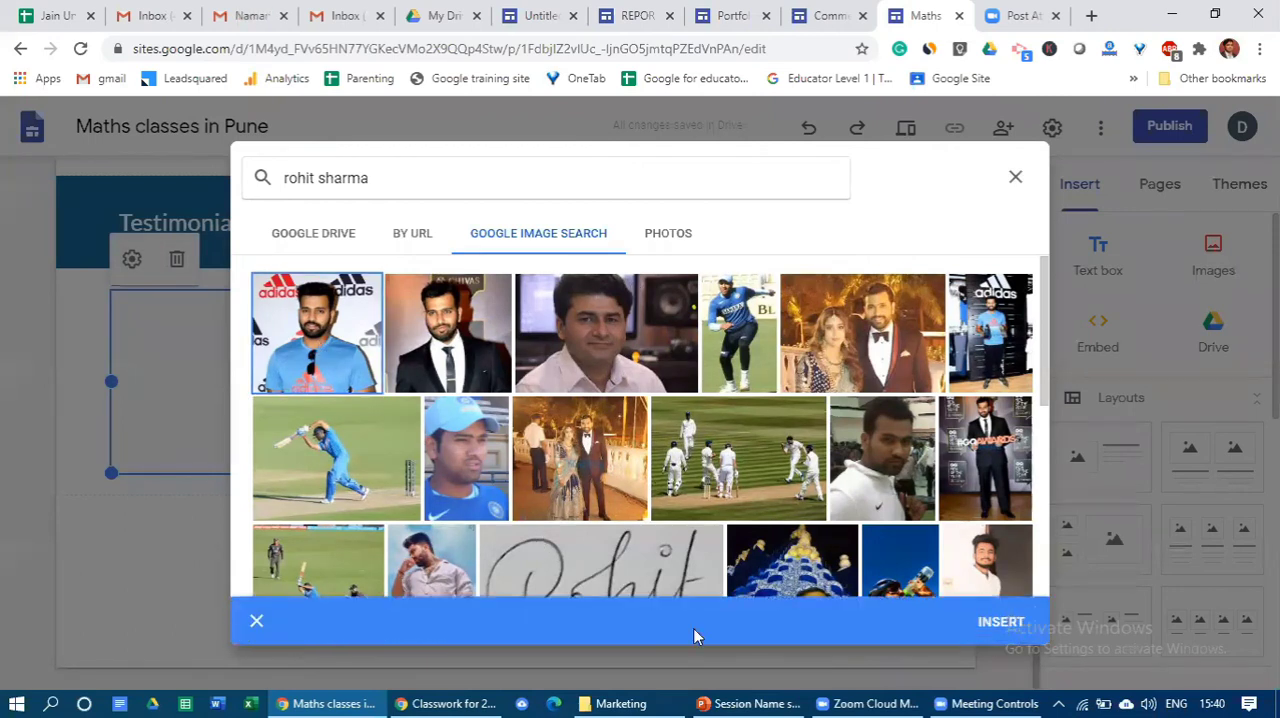
{"action": "left_click", "coordinate": [991, 624]}
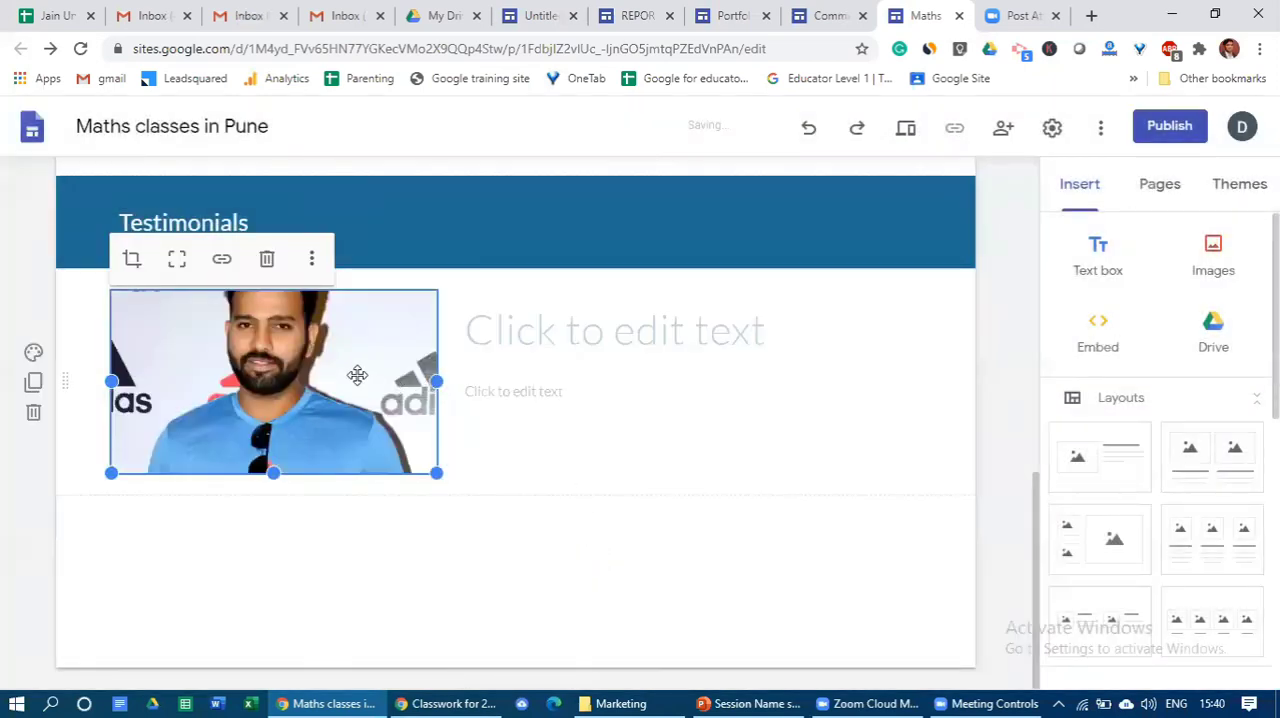
- Add a second image-beside-text layout below the first testimonial and fill its placeholder with the first Google Images photo for "rohit sharma"
{"action": "left_click_drag", "start_coordinate": [1125, 465], "coordinate": [583, 564]}
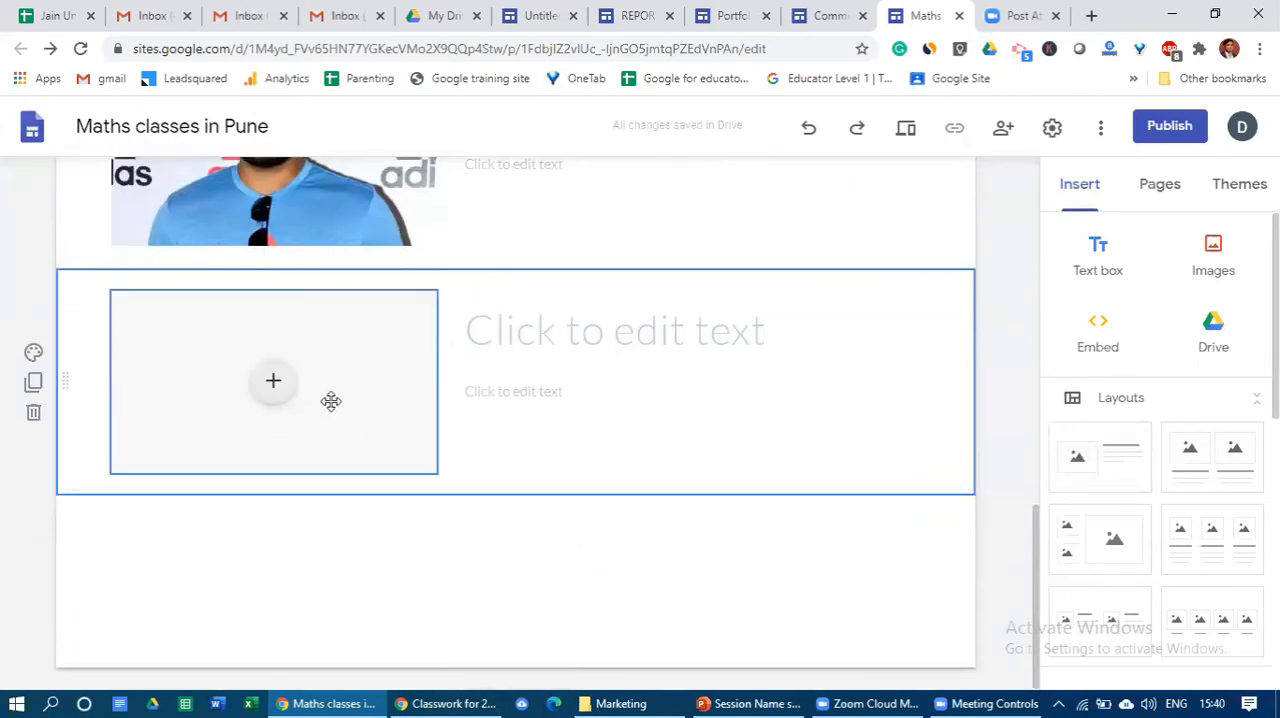
{"action": "left_click", "coordinate": [274, 390]}
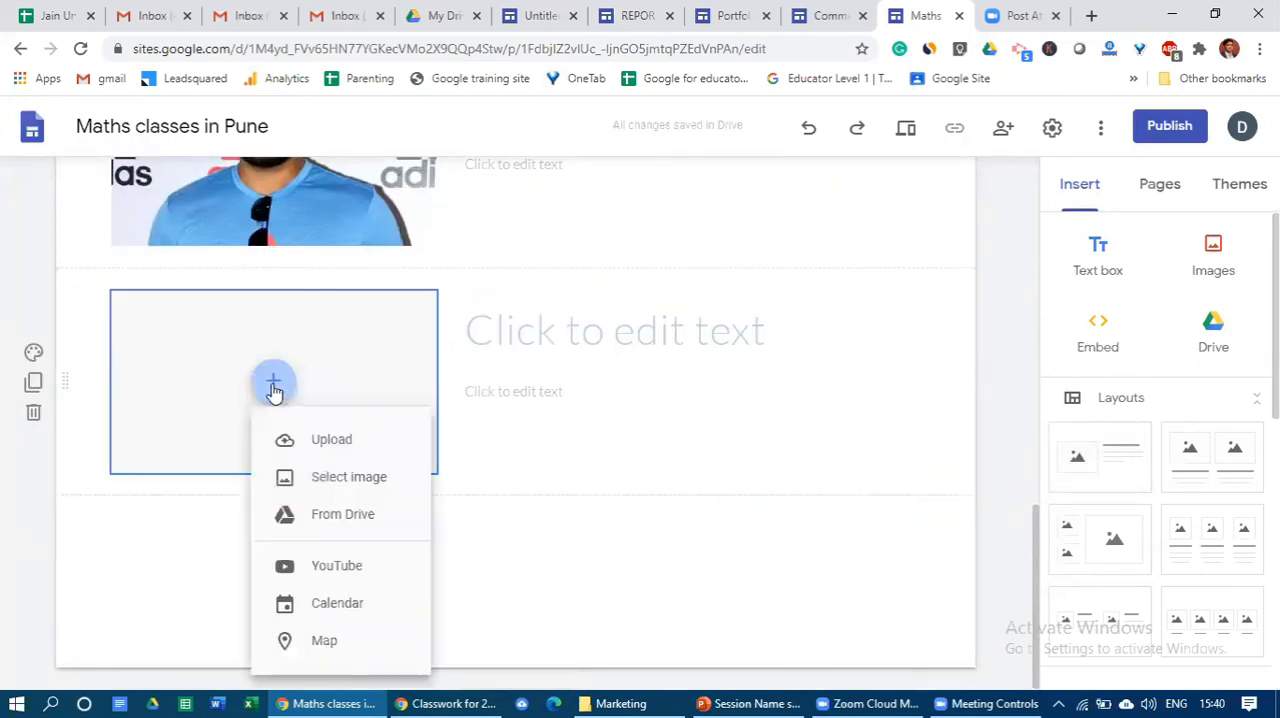
{"action": "left_click", "coordinate": [330, 484]}
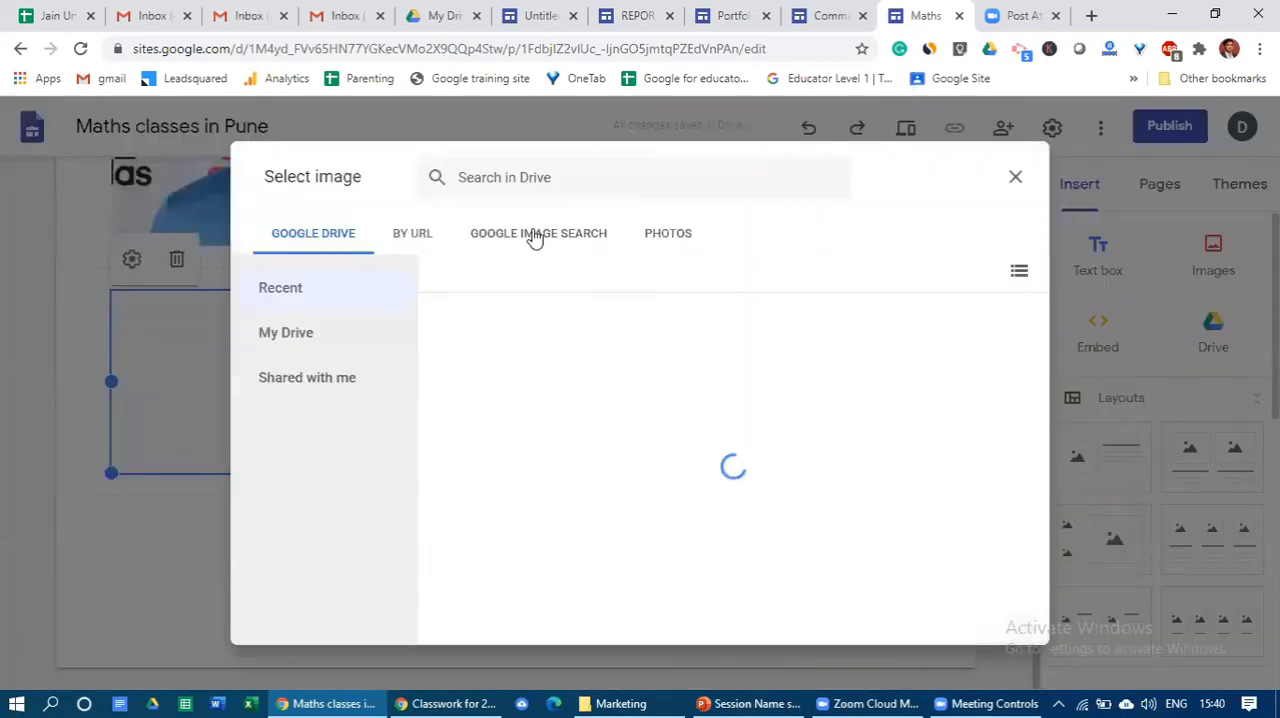
{"action": "left_click", "coordinate": [531, 234]}
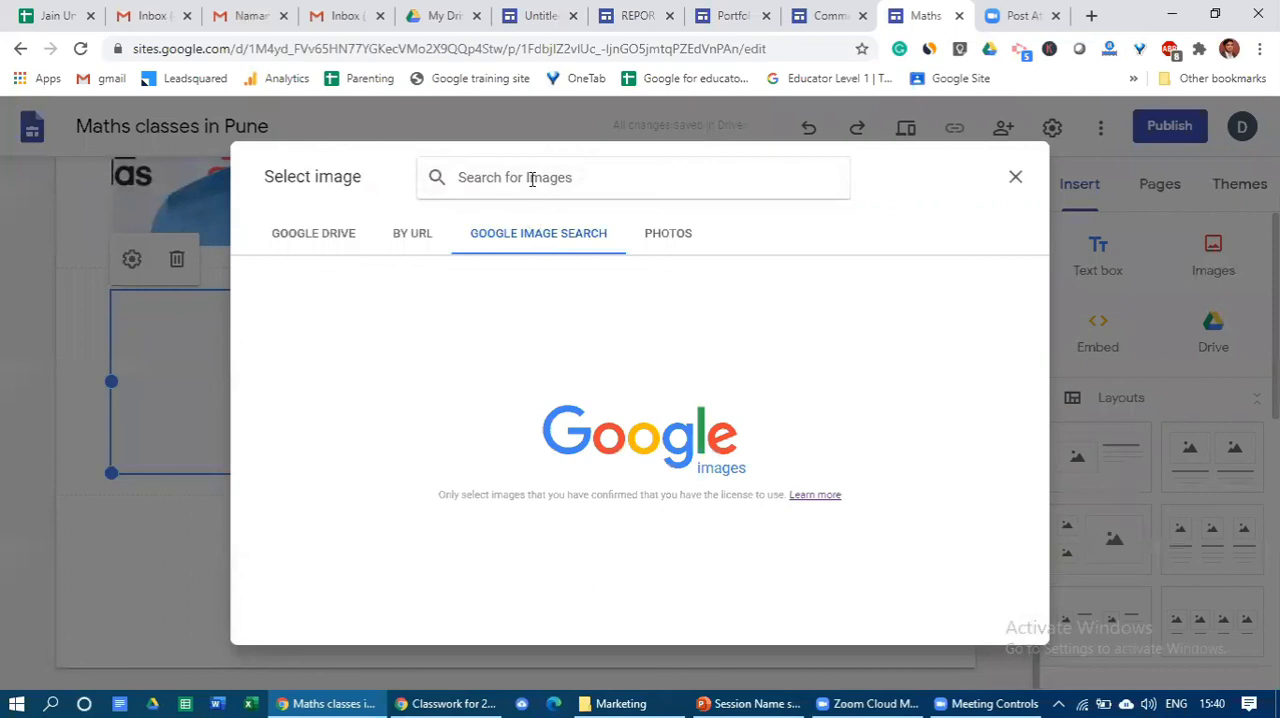
{"action": "left_click", "coordinate": [531, 179]}
{"action": "type", "text": "rohit sharma"}
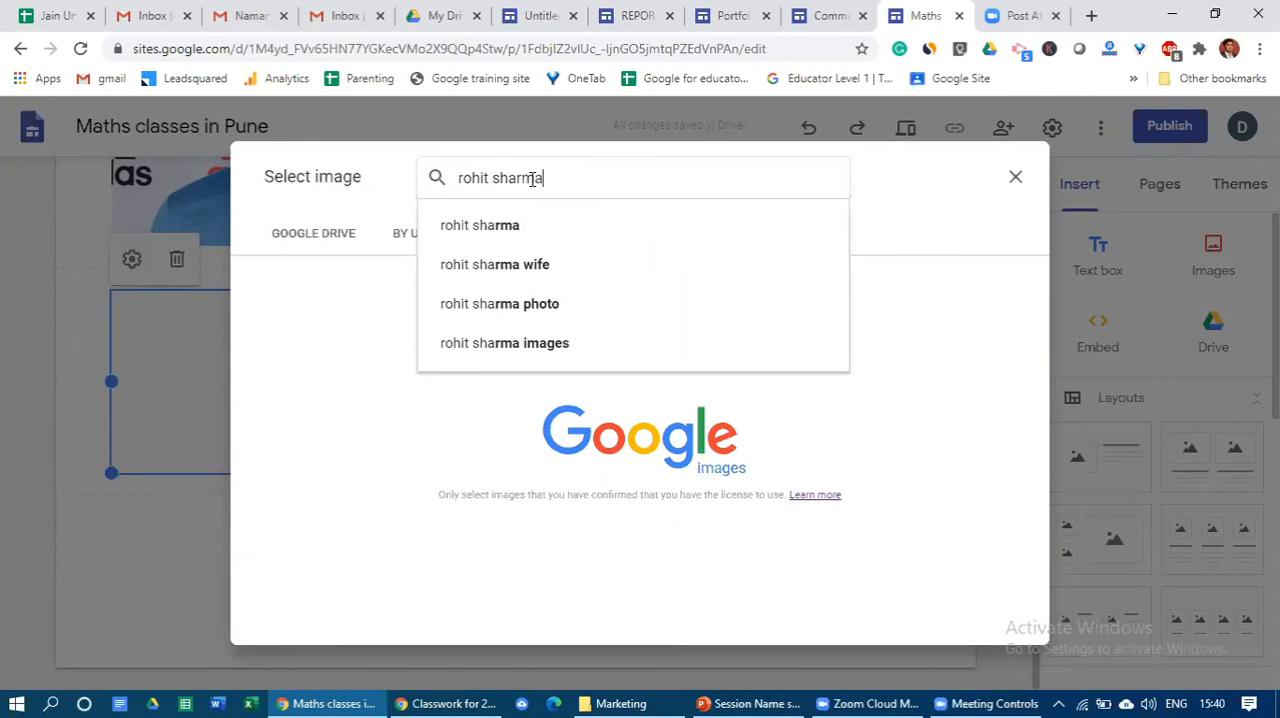
{"action": "left_click", "coordinate": [517, 228]}
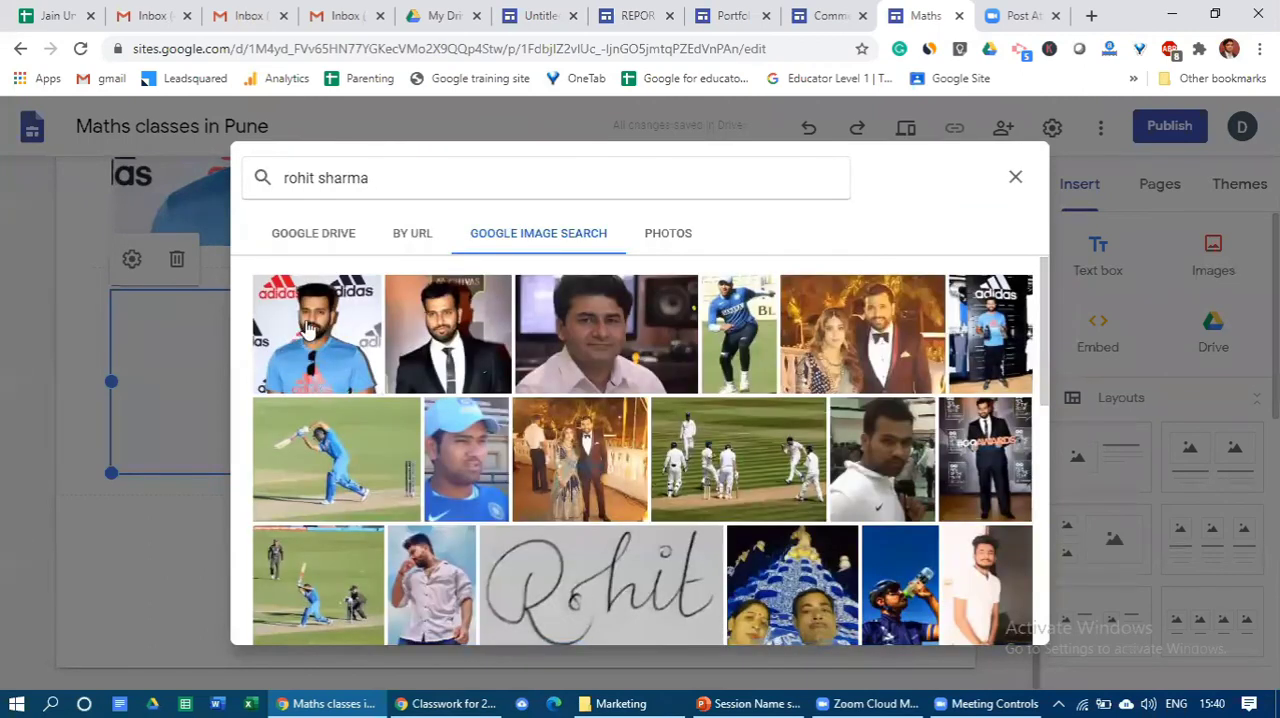
{"action": "left_click", "coordinate": [310, 334]}
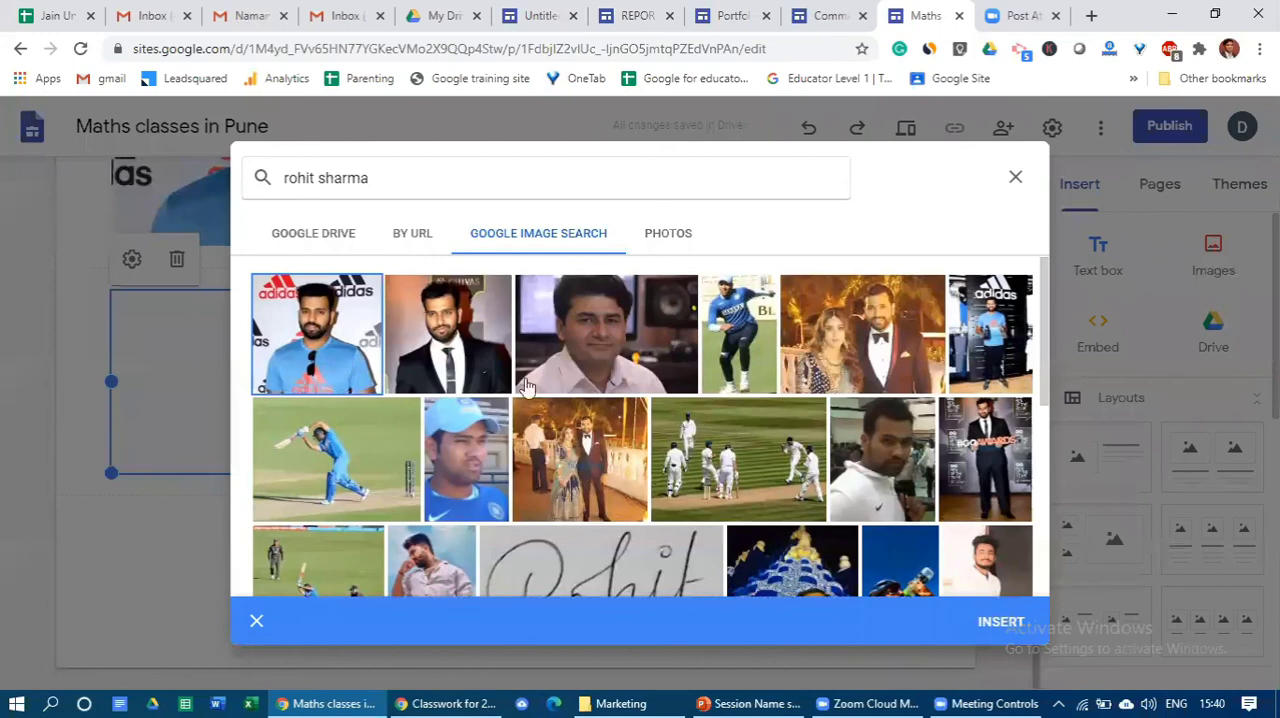
{"action": "left_click", "coordinate": [995, 624]}
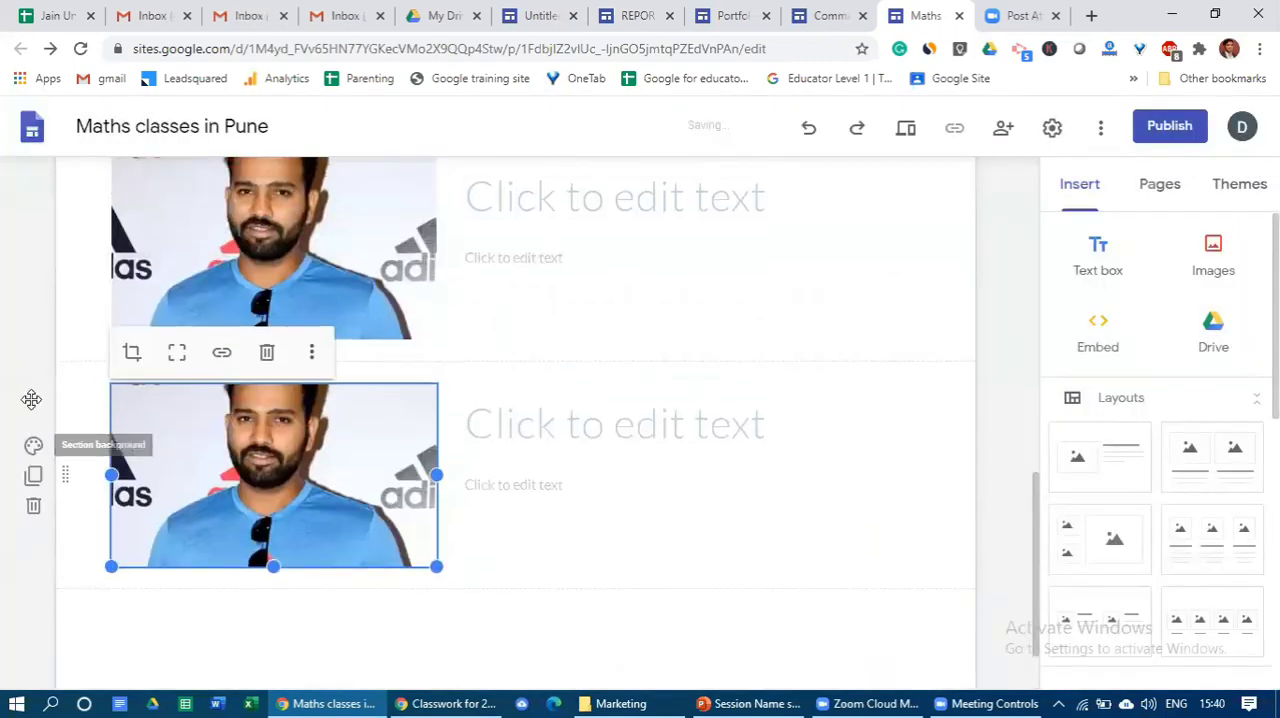
- Delete the second photo-and-text section below the first testimonial
{"action": "scroll", "coordinate": [31, 399], "scroll_direction": "up", "scroll_amount": 2}
{"action": "left_click", "coordinate": [33, 465]}
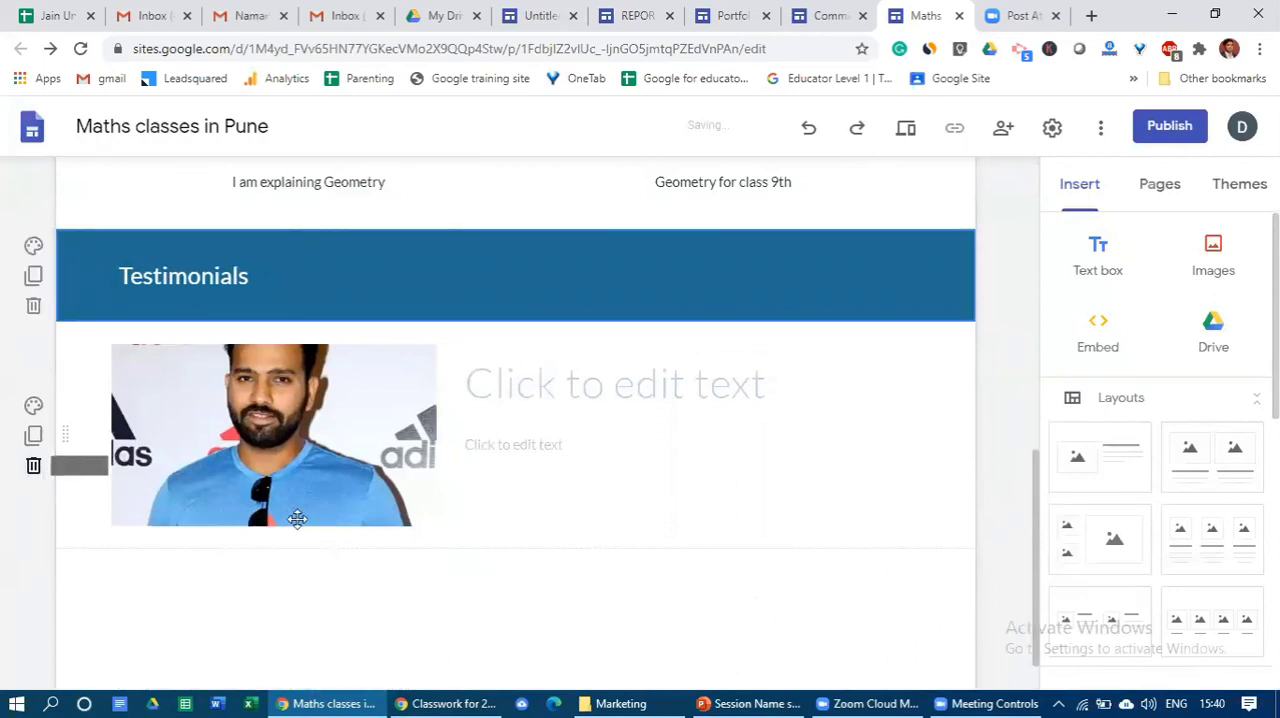
{"action": "left_click", "coordinate": [522, 414]}
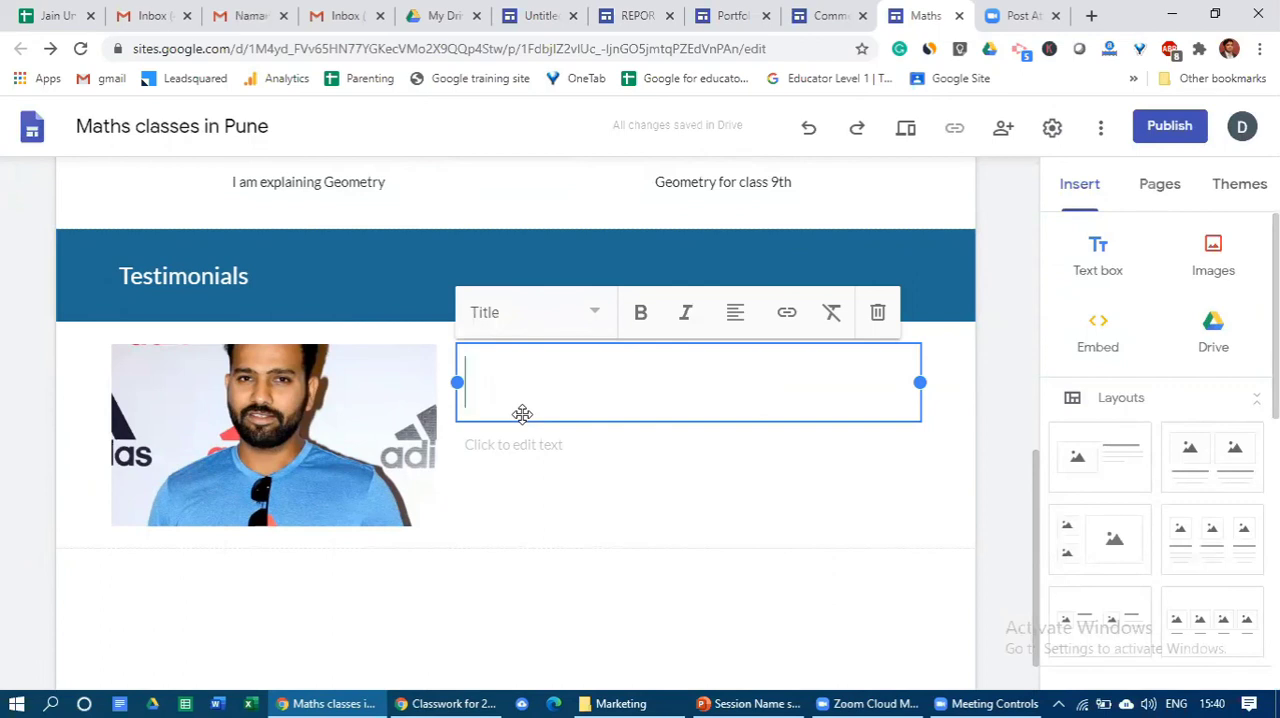
{"action": "left_click", "coordinate": [354, 459]}
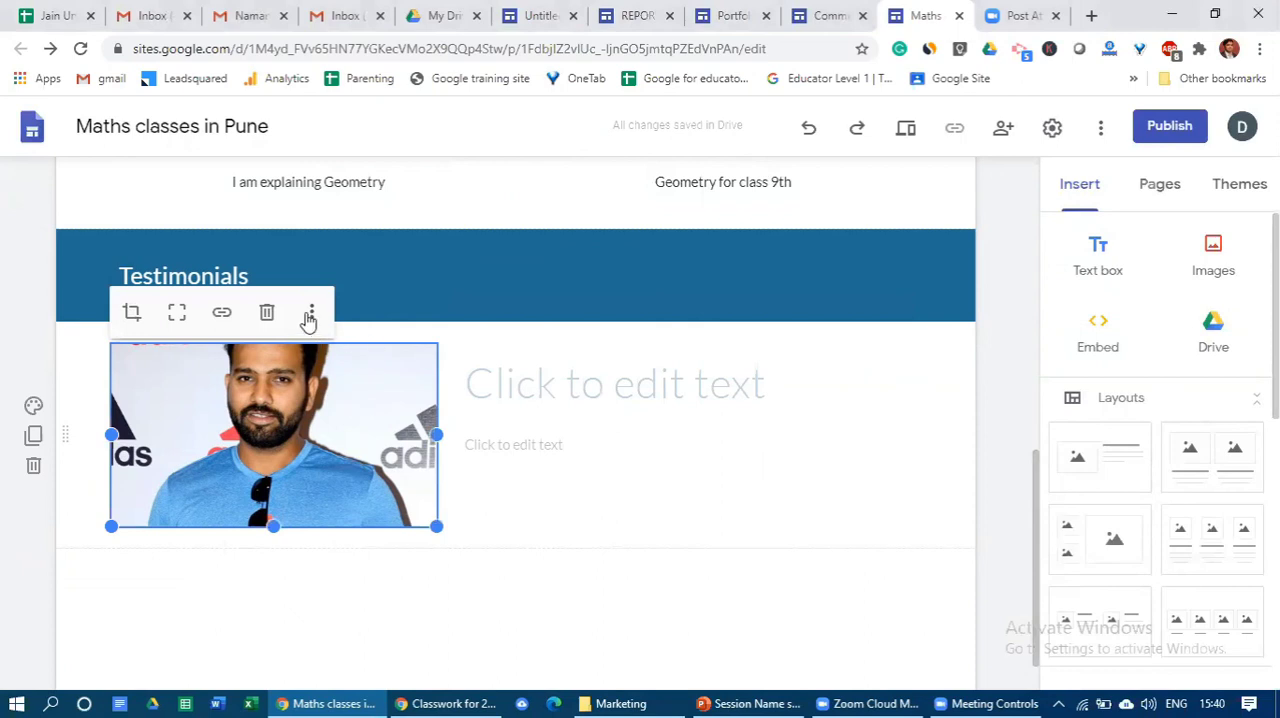
{"action": "left_click", "coordinate": [313, 318]}
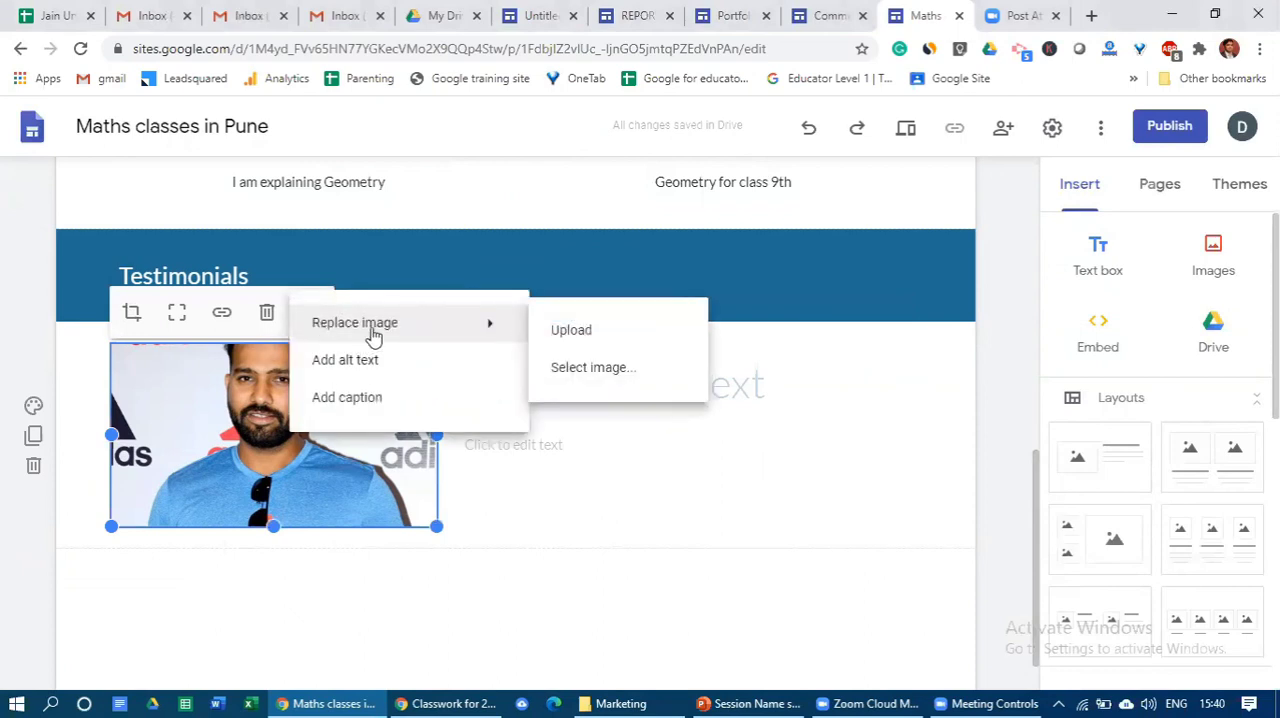
{"action": "left_click", "coordinate": [320, 489]}
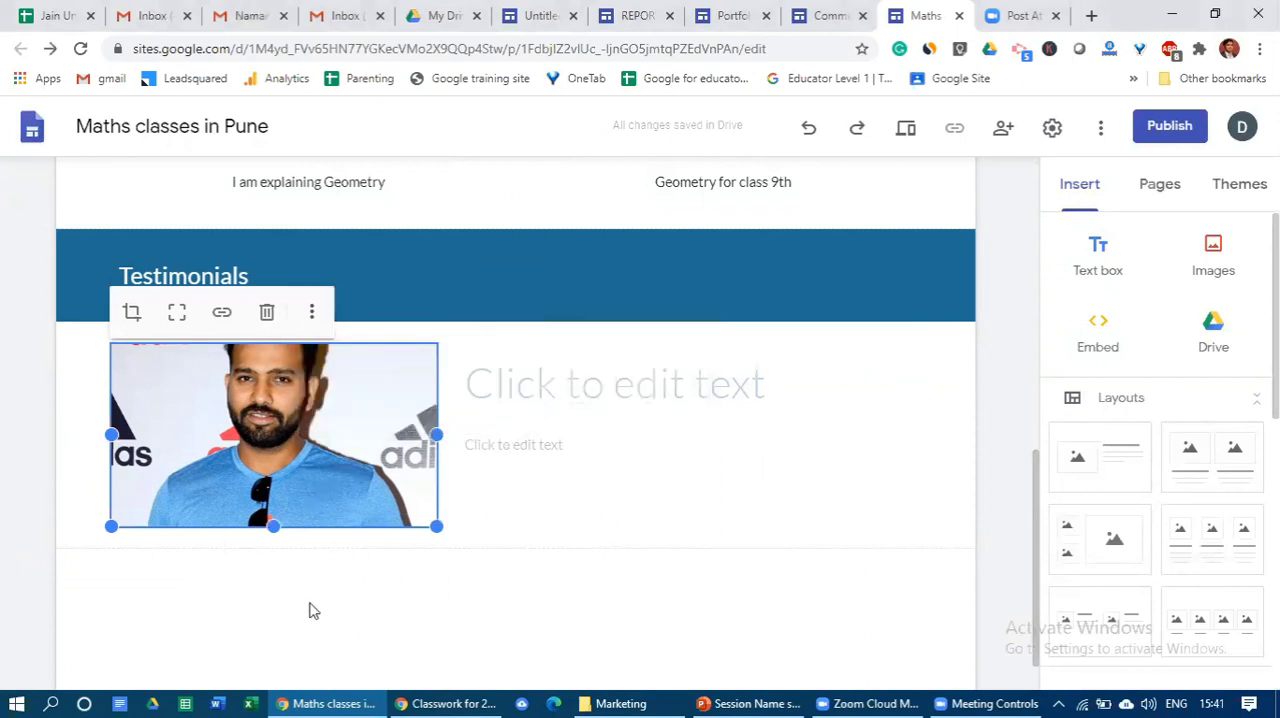
{"action": "mouse_move", "coordinate": [69, 464]}
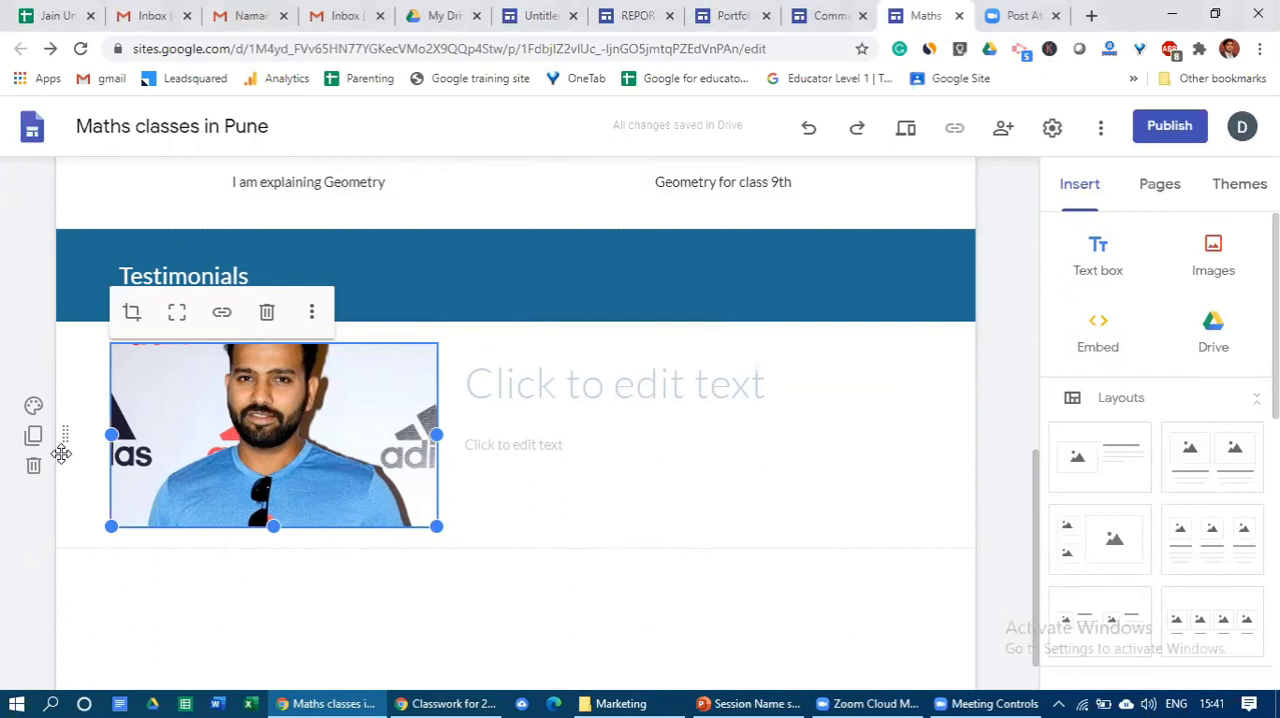
- Enter "Rohit Sharma" as the title beside the testimonial photo
{"action": "left_click", "coordinate": [560, 389]}
{"action": "type", "text": "Rohit Shaa"}
{"action": "key", "text": "BackSpace"}
{"action": "type", "text": "rma"}
- Enter "Extraordinary class" as the testimonial text under the title and deselect the text box
{"action": "left_click", "coordinate": [539, 448]}
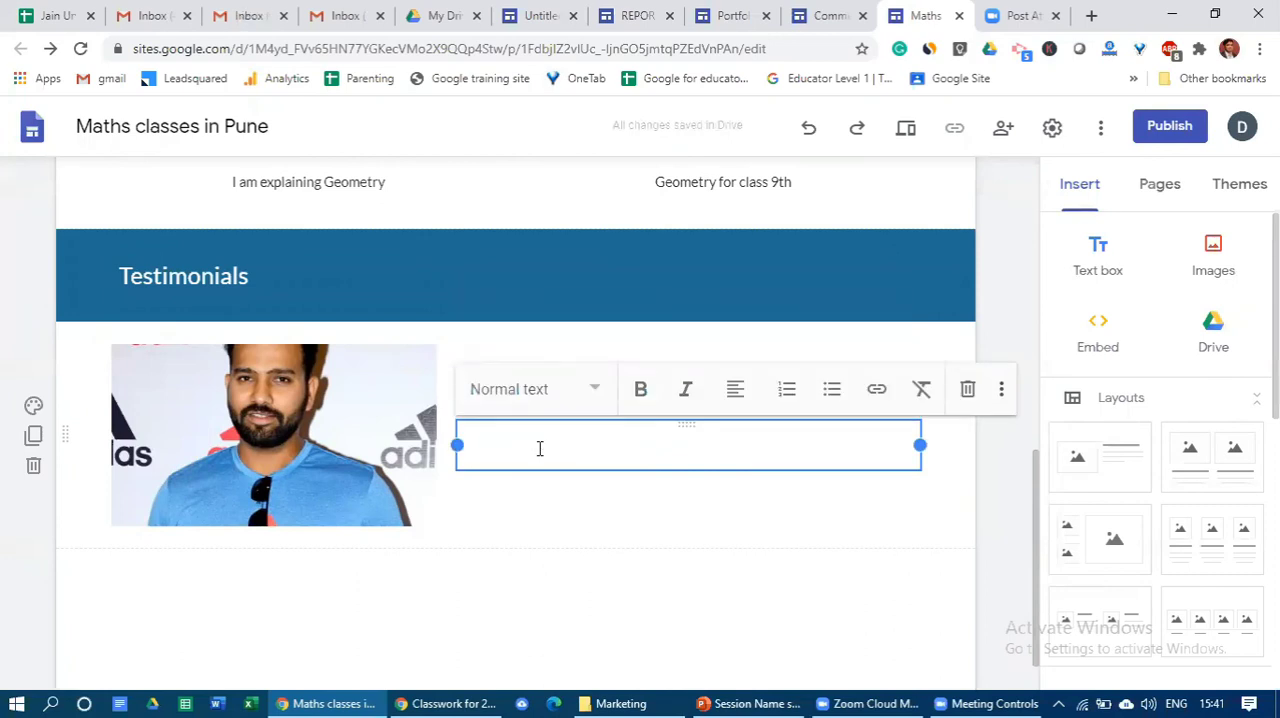
{"action": "type", "text": "Extra"}
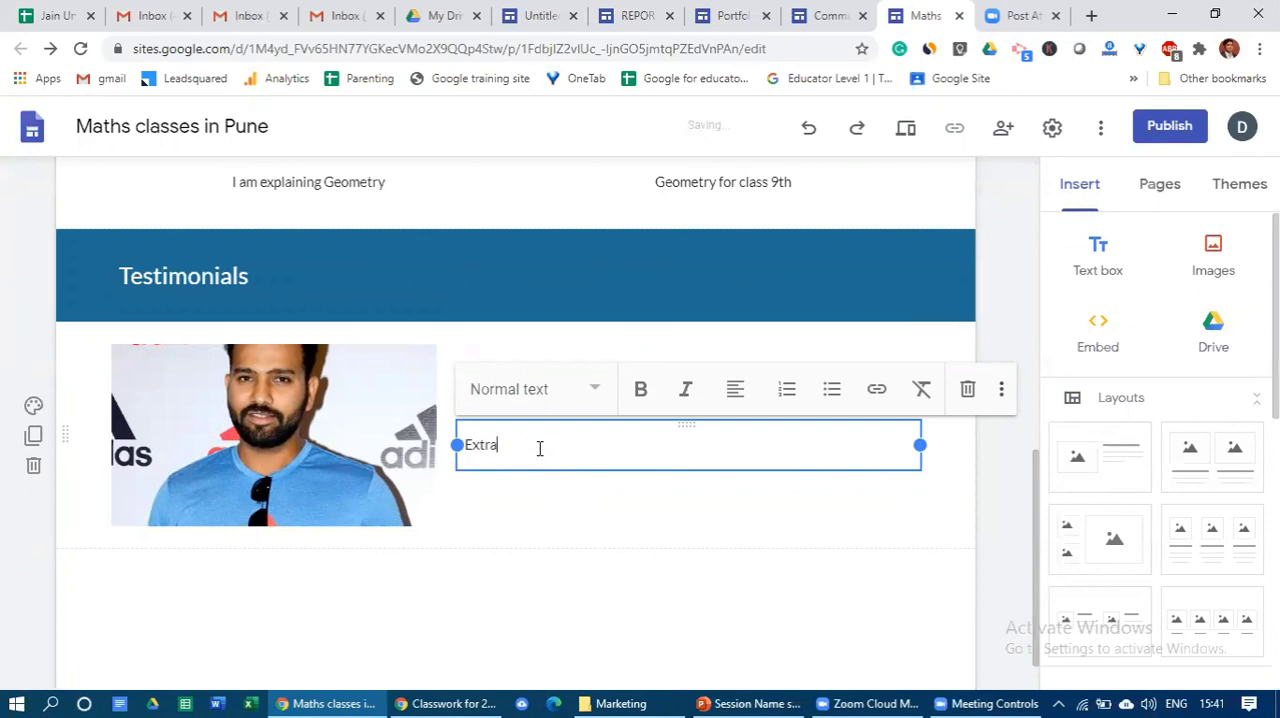
{"action": "type", "text": "ordinary class"}
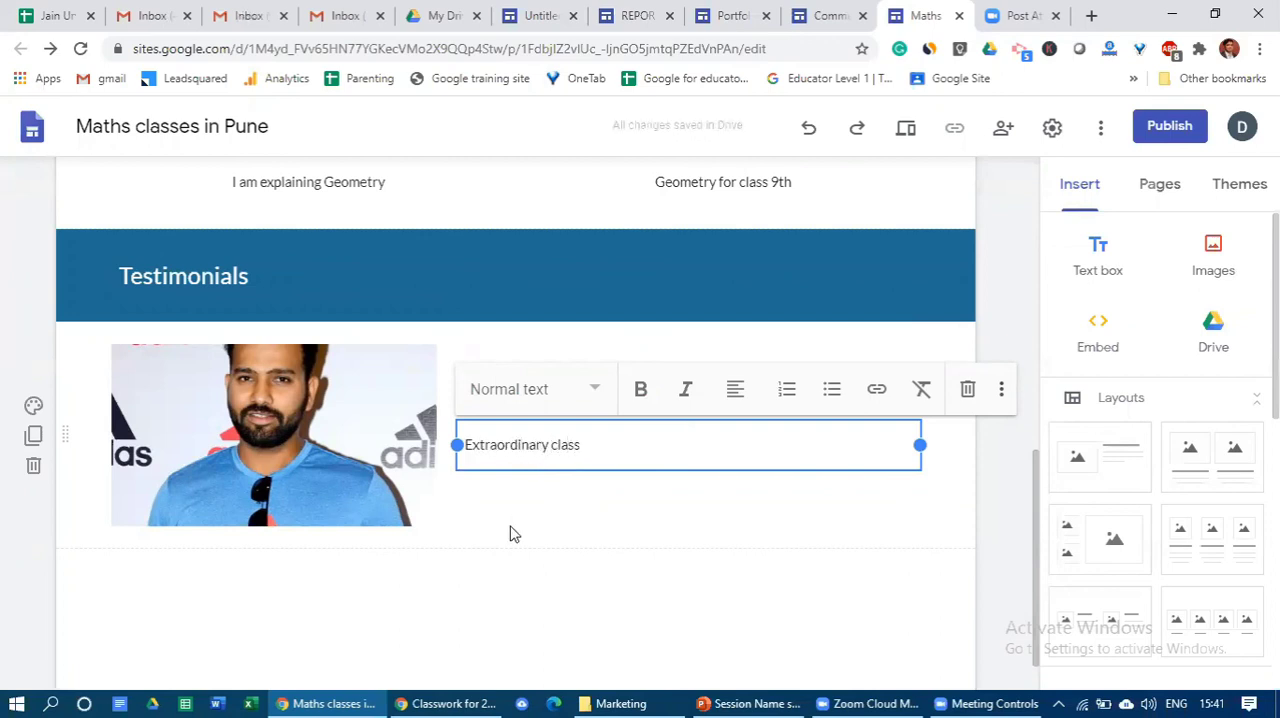
{"action": "left_click", "coordinate": [483, 583]}
{"action": "left_click", "coordinate": [331, 481]}
{"action": "left_click", "coordinate": [560, 523]}
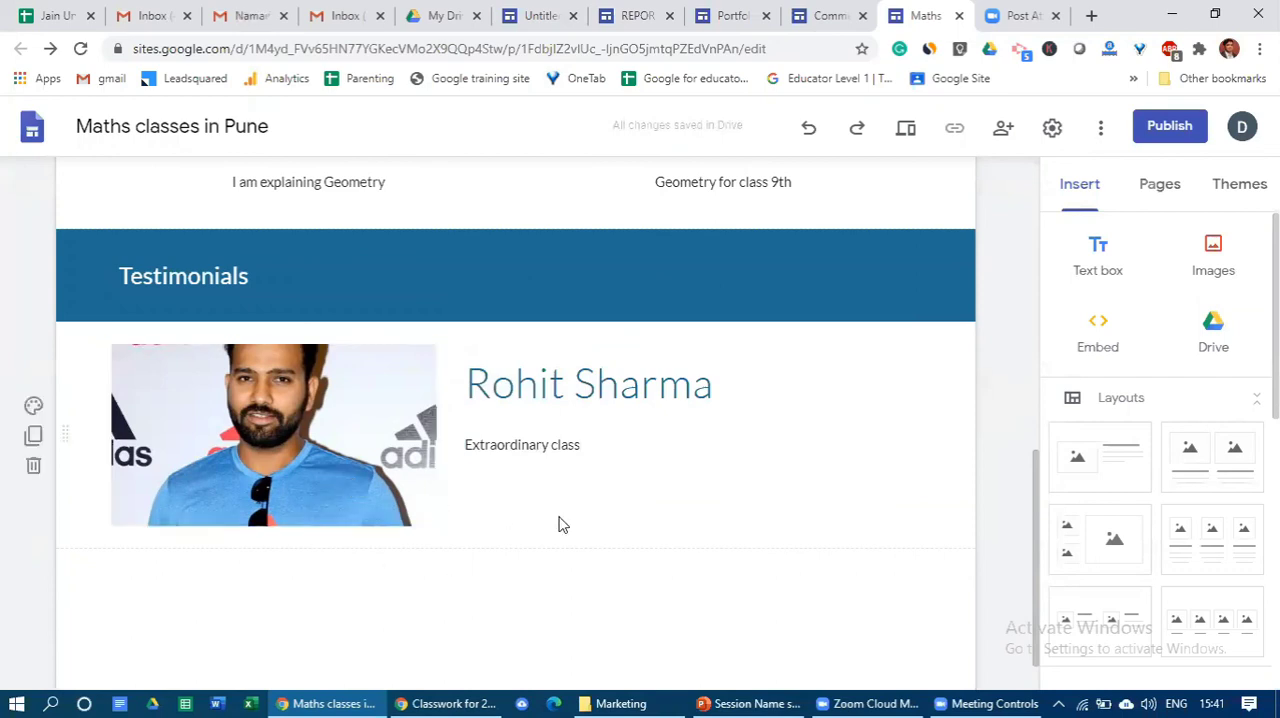
- Review the whole home page, from the Maths Classes header through My Videos to the Testimonials section
{"action": "scroll", "coordinate": [654, 526], "scroll_direction": "up", "scroll_amount": 4}
{"action": "scroll", "coordinate": [654, 526], "scroll_direction": "up", "scroll_amount": 4}
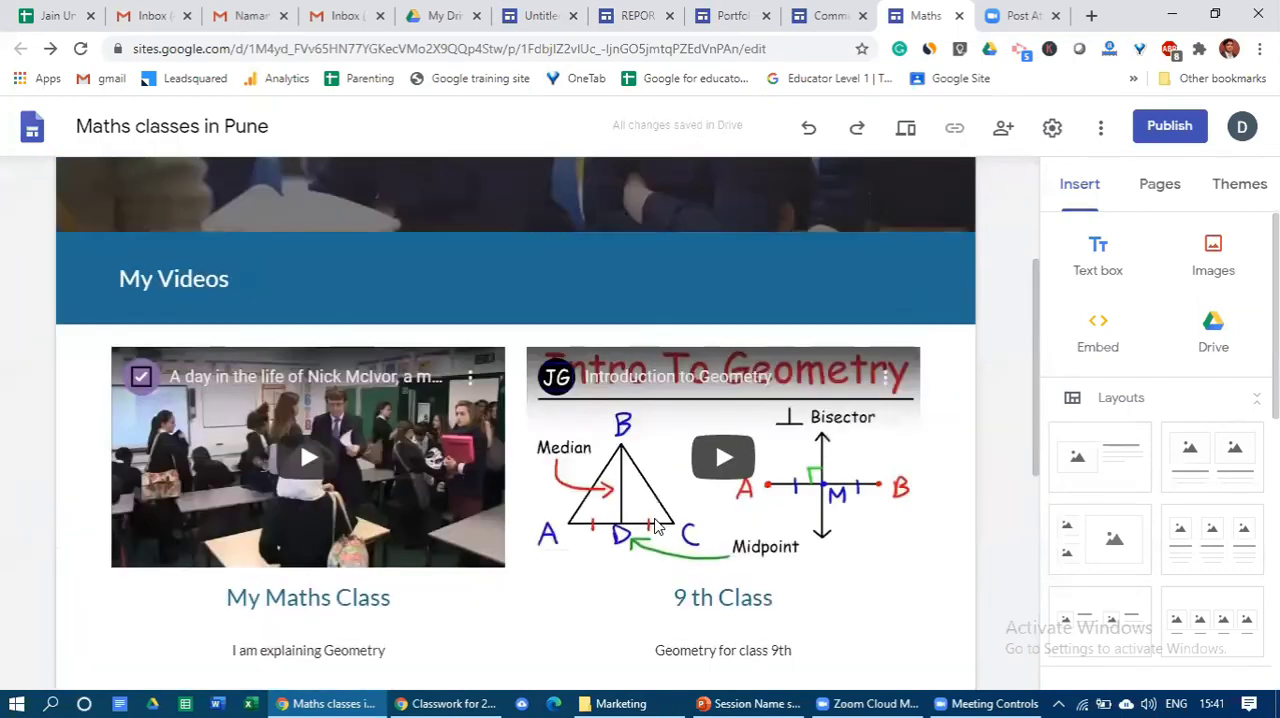
{"action": "scroll", "coordinate": [654, 526], "scroll_direction": "down", "scroll_amount": 3}
{"action": "scroll", "coordinate": [655, 526], "scroll_direction": "down", "scroll_amount": 3}
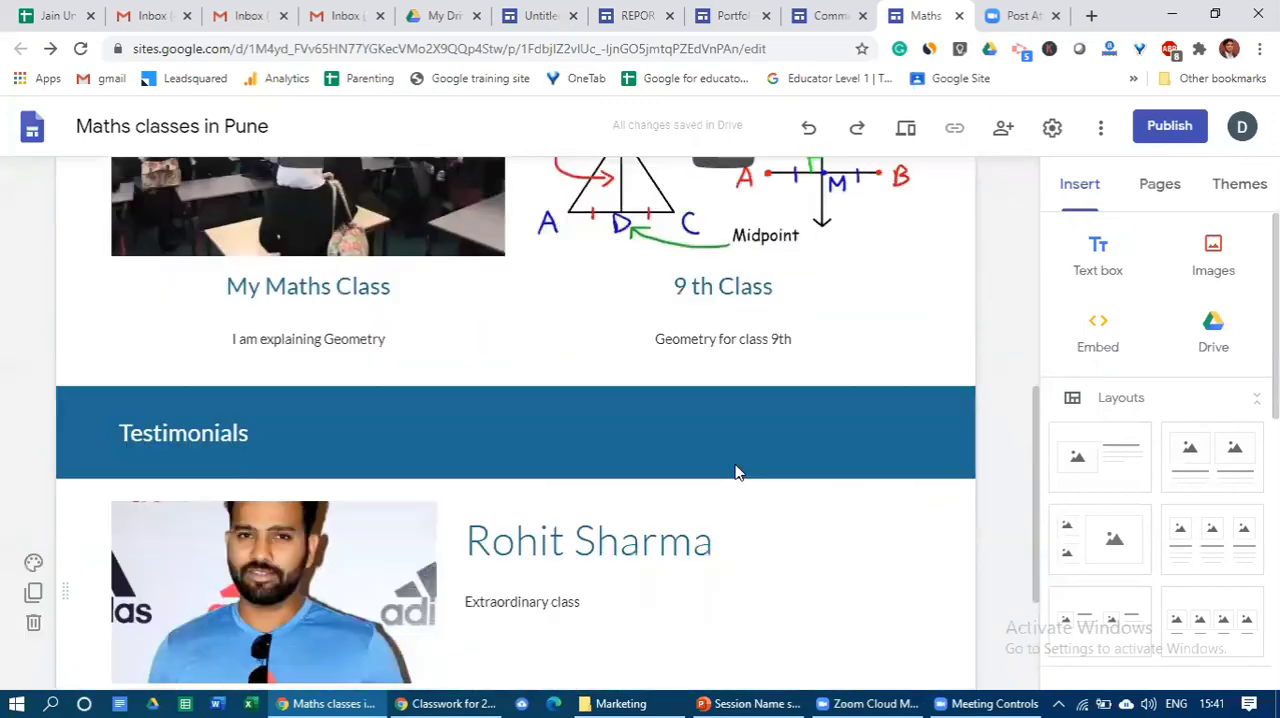
{"action": "scroll", "coordinate": [430, 350], "scroll_direction": "up", "scroll_amount": 6}
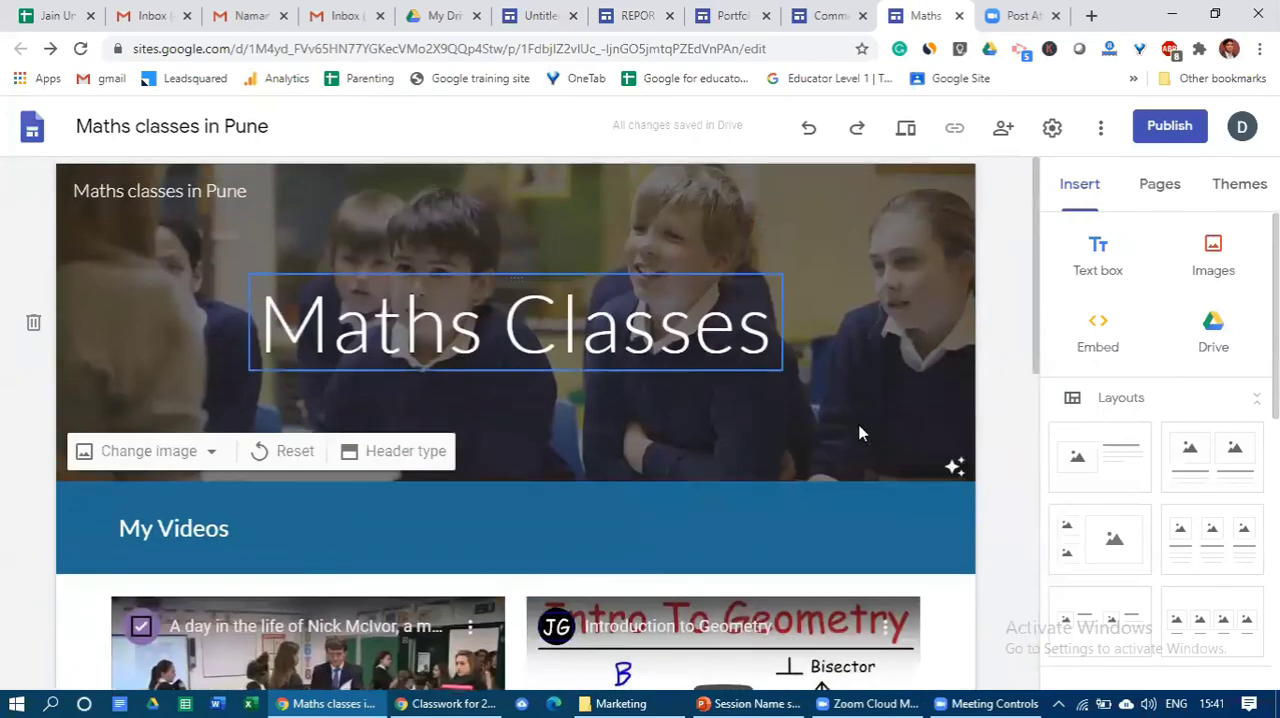
{"action": "scroll", "coordinate": [857, 429], "scroll_direction": "down", "scroll_amount": 8}
{"action": "scroll", "coordinate": [857, 433], "scroll_direction": "up", "scroll_amount": 8}
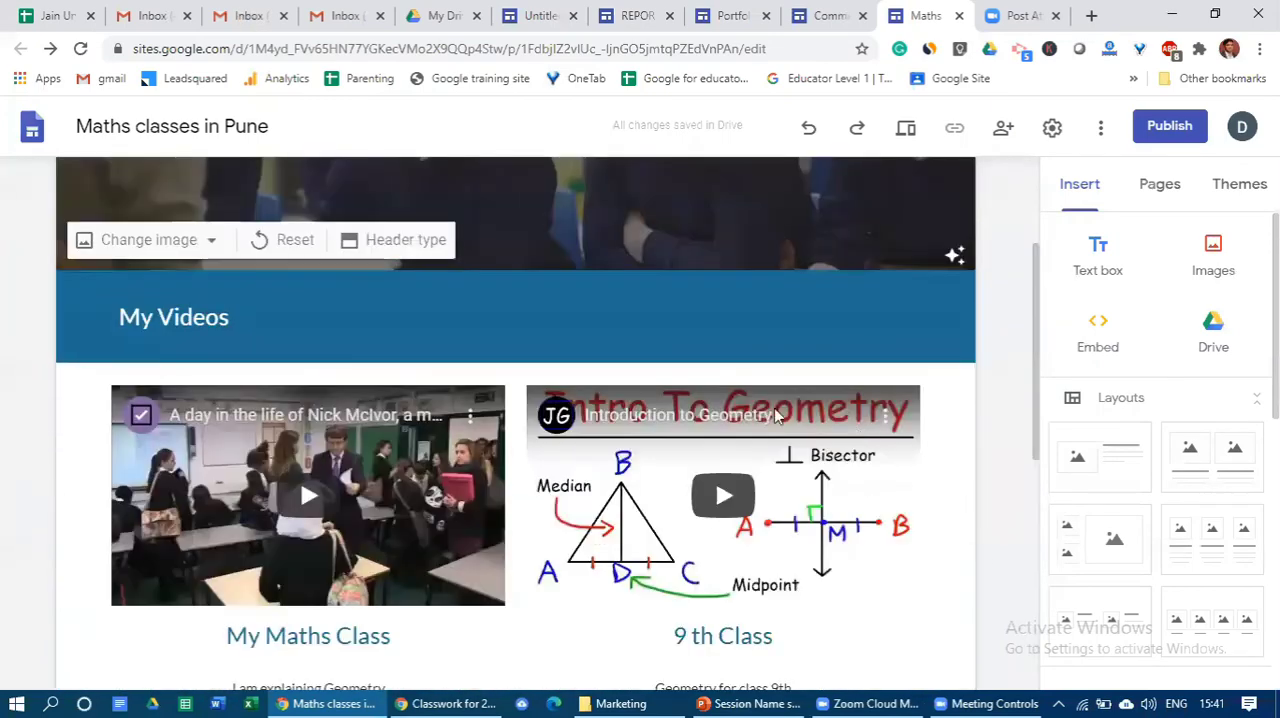
{"action": "scroll", "coordinate": [680, 391], "scroll_direction": "down", "scroll_amount": 3}
{"action": "scroll", "coordinate": [413, 513], "scroll_direction": "down", "scroll_amount": 2}
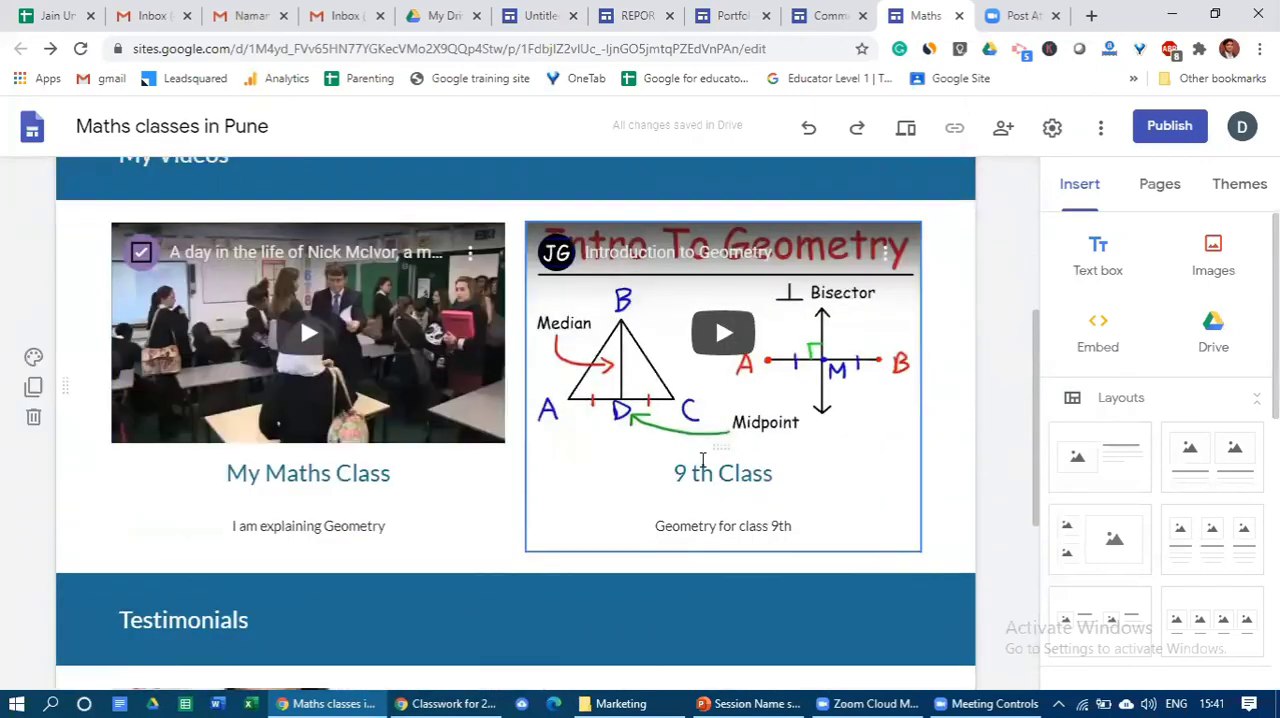
{"action": "scroll", "coordinate": [480, 500], "scroll_direction": "up", "scroll_amount": 2}
{"action": "scroll", "coordinate": [535, 484], "scroll_direction": "down", "scroll_amount": 3}
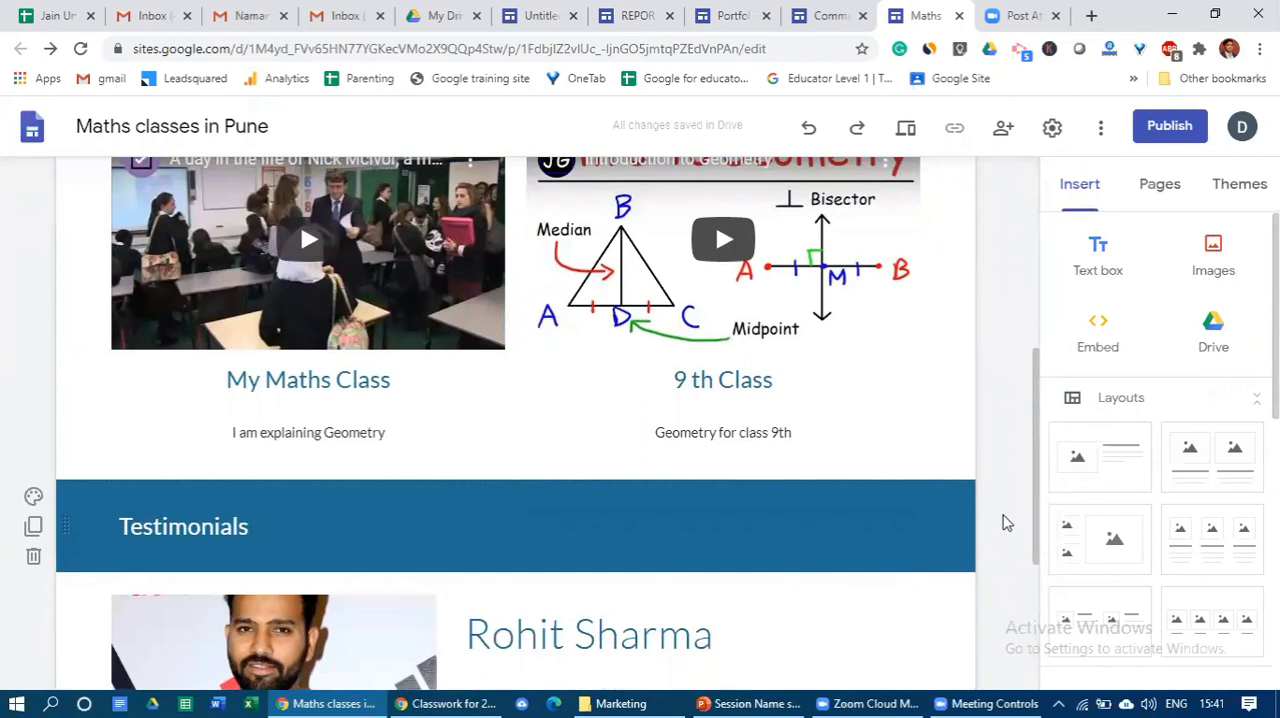
{"action": "scroll", "coordinate": [1037, 560], "scroll_direction": "down", "scroll_amount": 2}
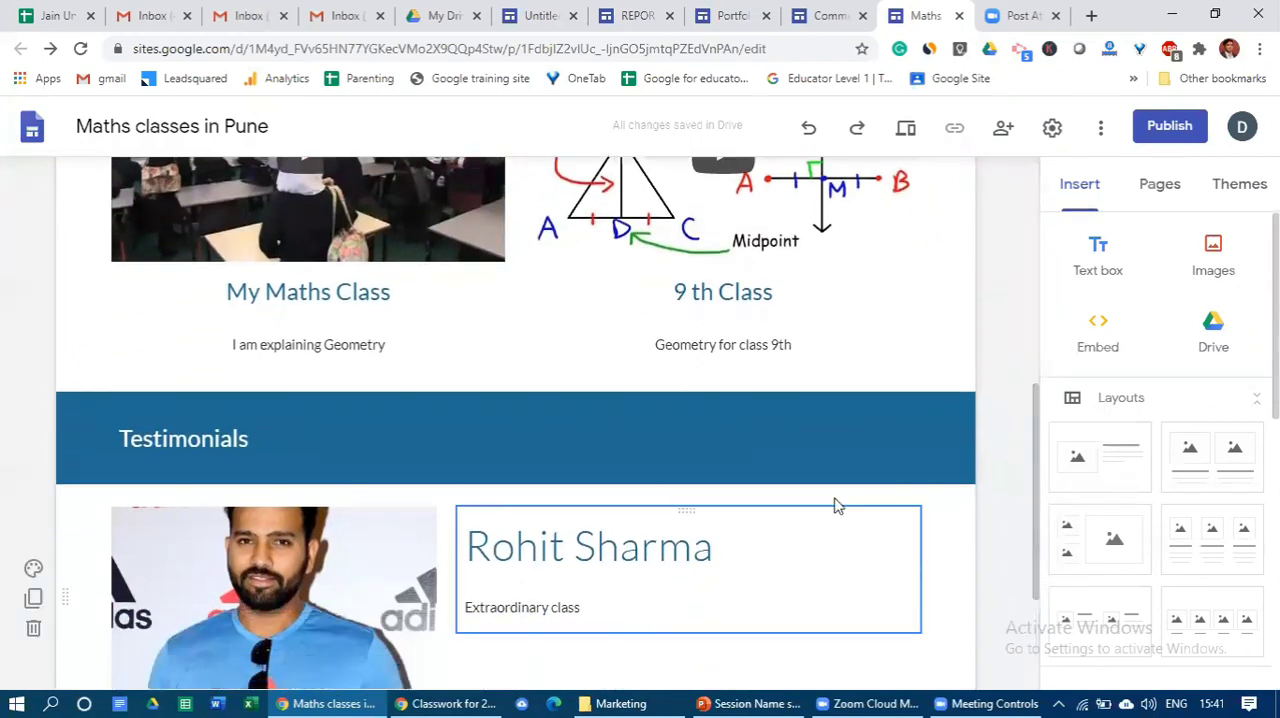
{"action": "scroll", "coordinate": [600, 420], "scroll_direction": "down", "scroll_amount": 2}
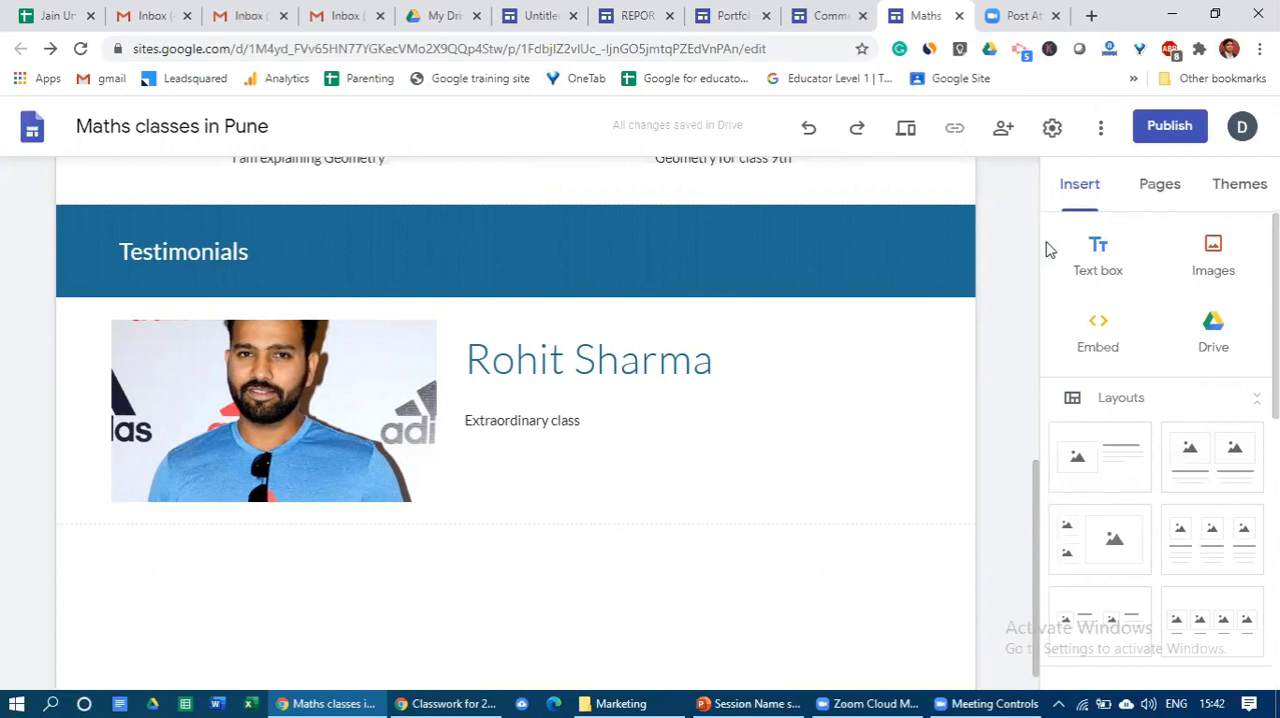
- Create a new page named "Testimonials" in the site
{"action": "left_click", "coordinate": [1157, 195]}
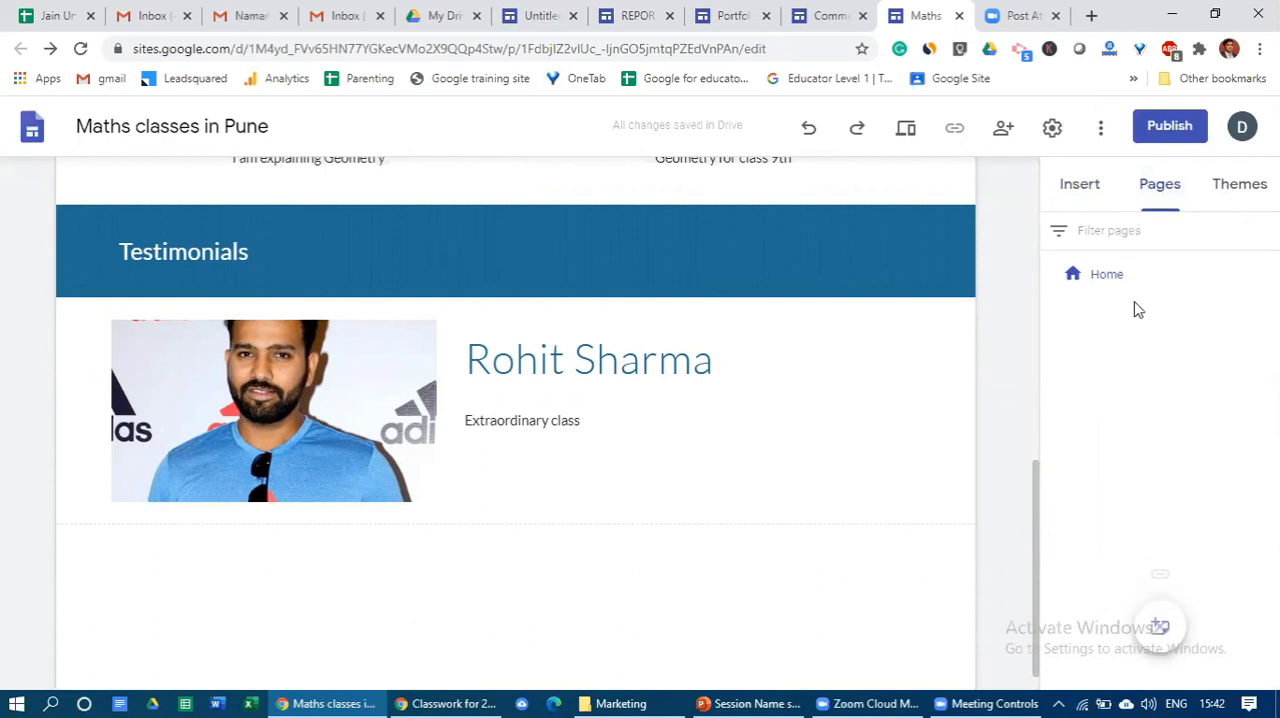
{"action": "mouse_move", "coordinate": [1155, 614]}
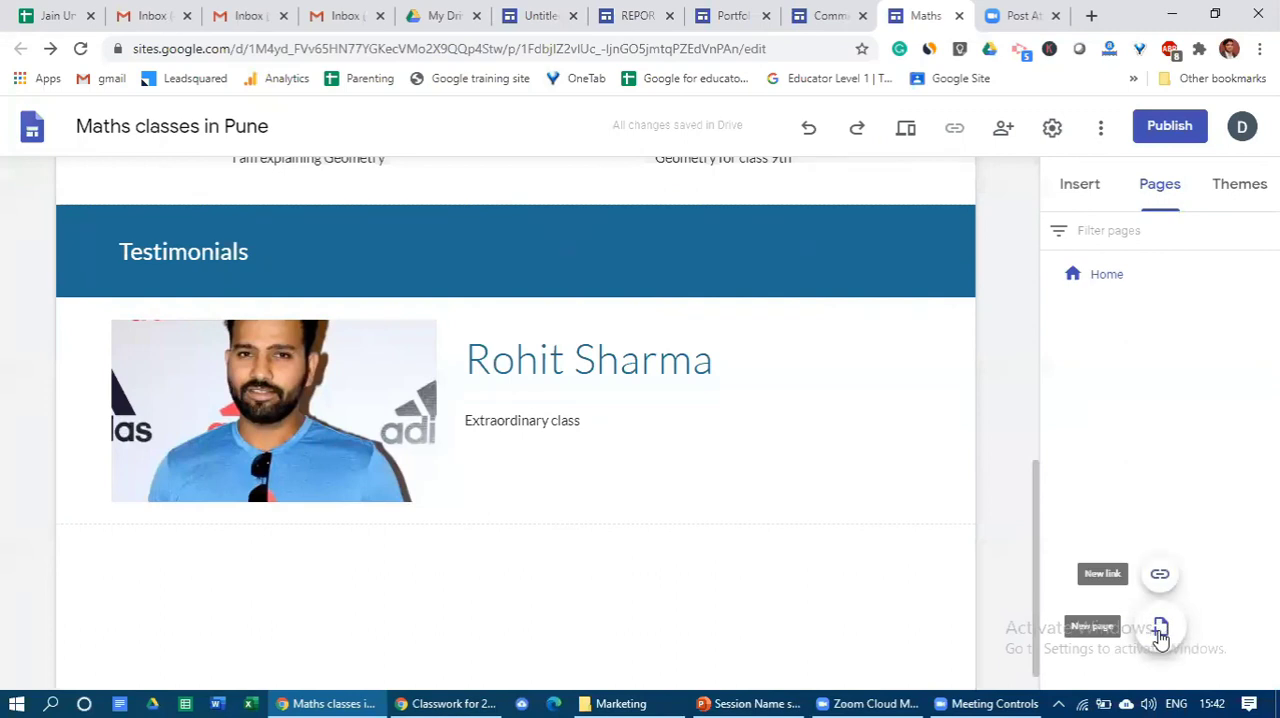
{"action": "left_click", "coordinate": [1160, 628]}
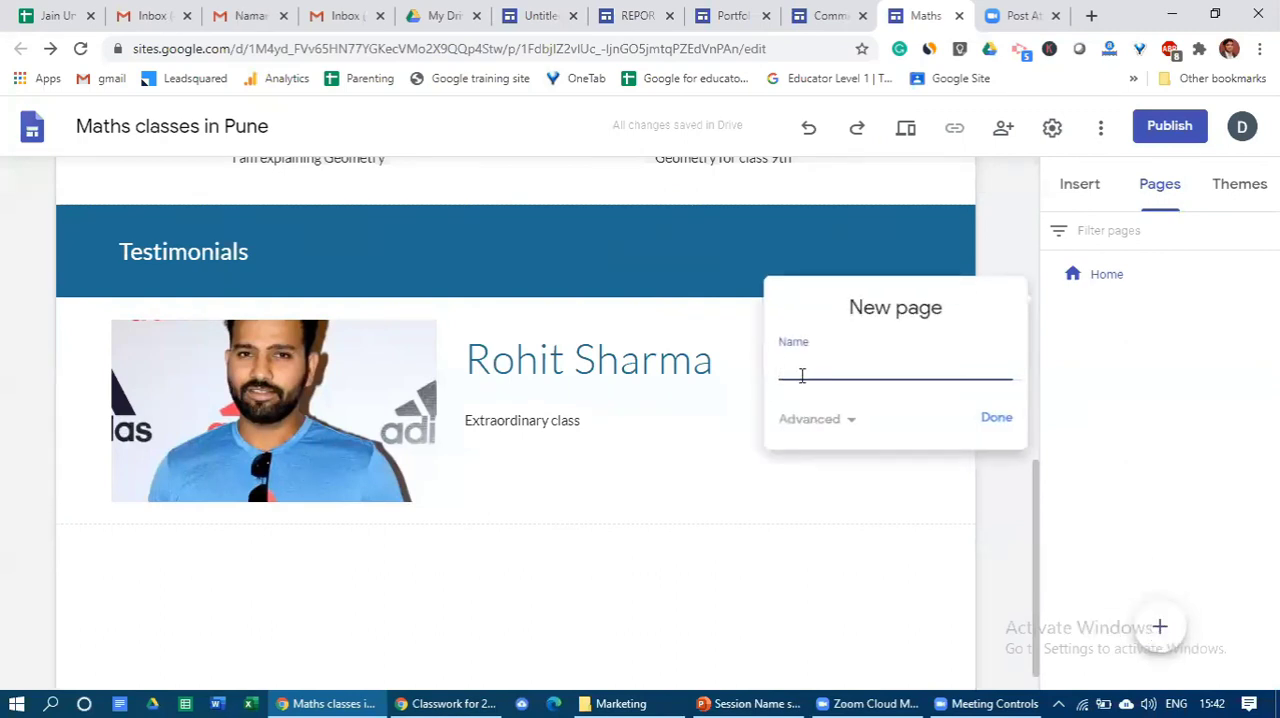
{"action": "type", "text": "Testimonials"}
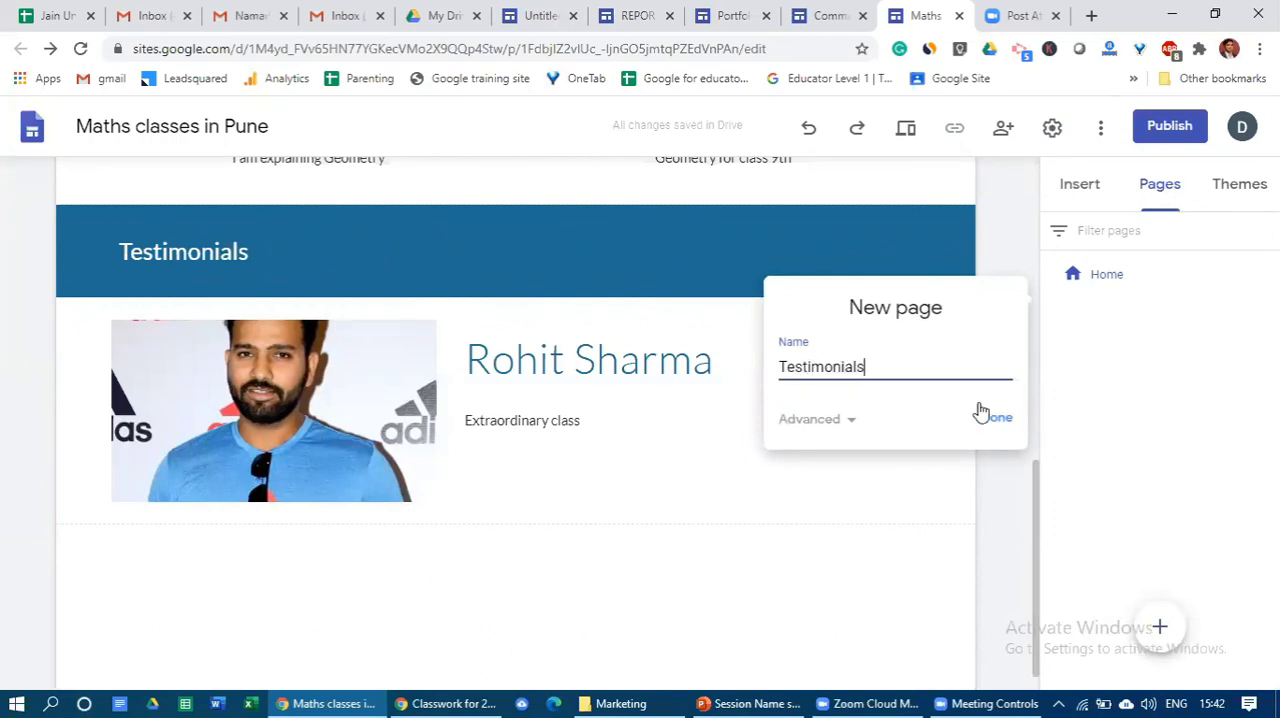
{"action": "left_click", "coordinate": [998, 420]}
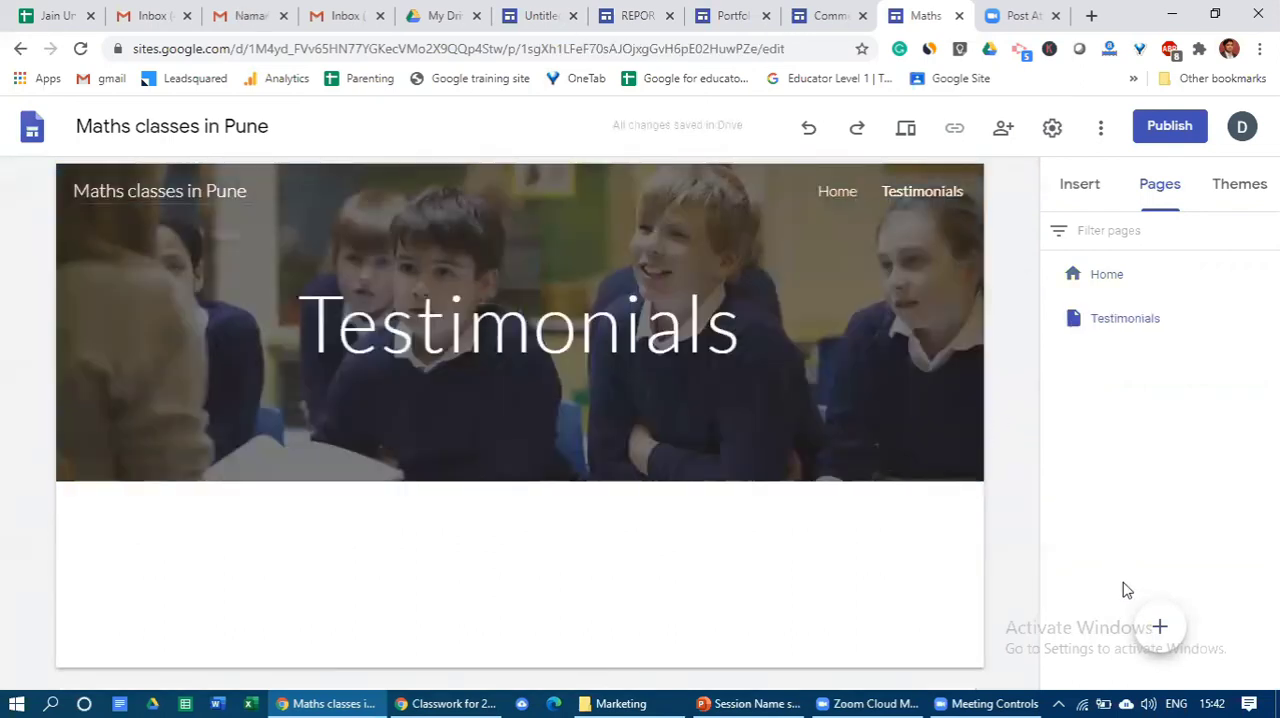
- Create another new page named "Videos" in the site
{"action": "left_click", "coordinate": [1159, 627]}
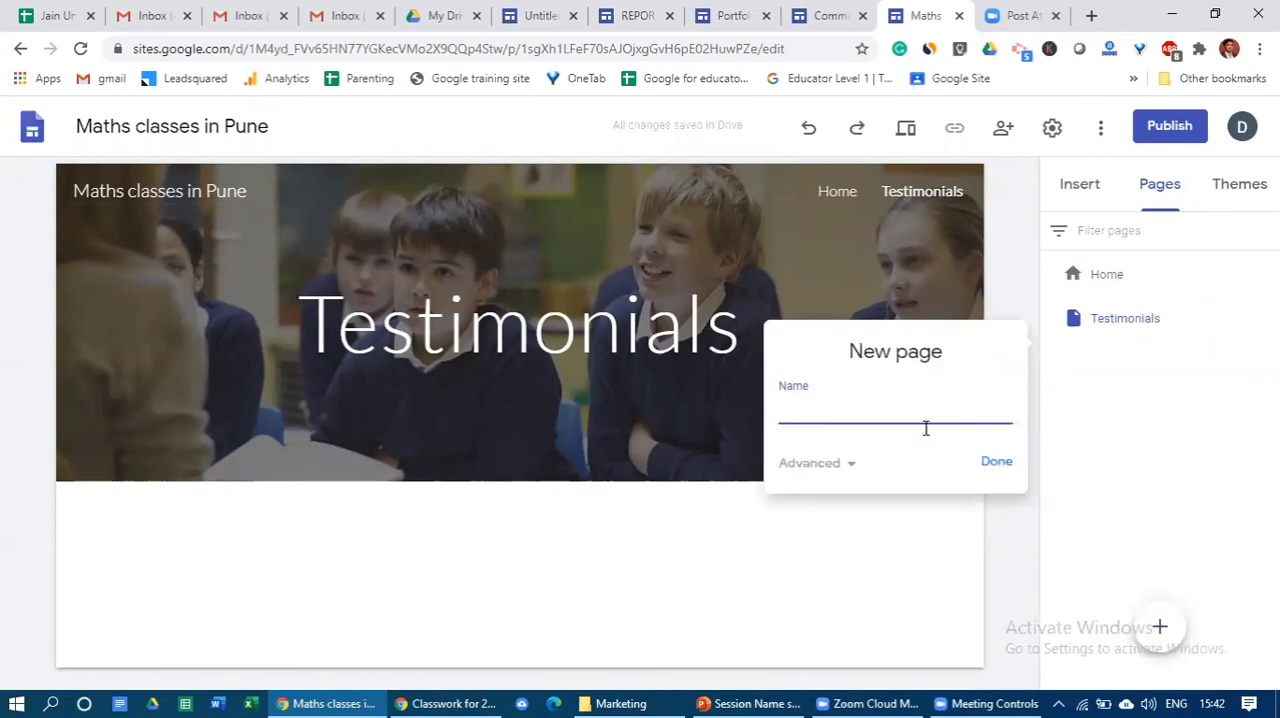
{"action": "type", "text": "Videos"}
{"action": "left_click", "coordinate": [994, 462]}
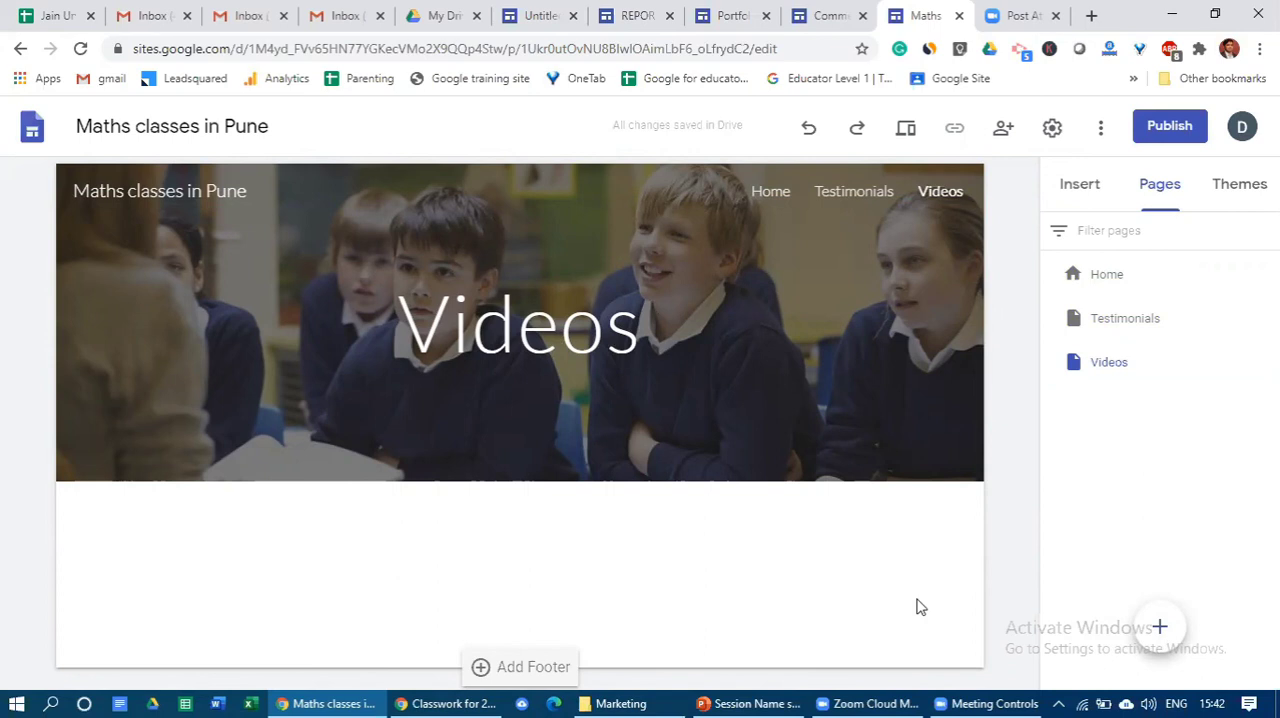
- Examine the Video Gallery page of the Commerce Department site as a reference and return to the Maths classes in Pune editor
{"action": "left_click", "coordinate": [831, 12]}
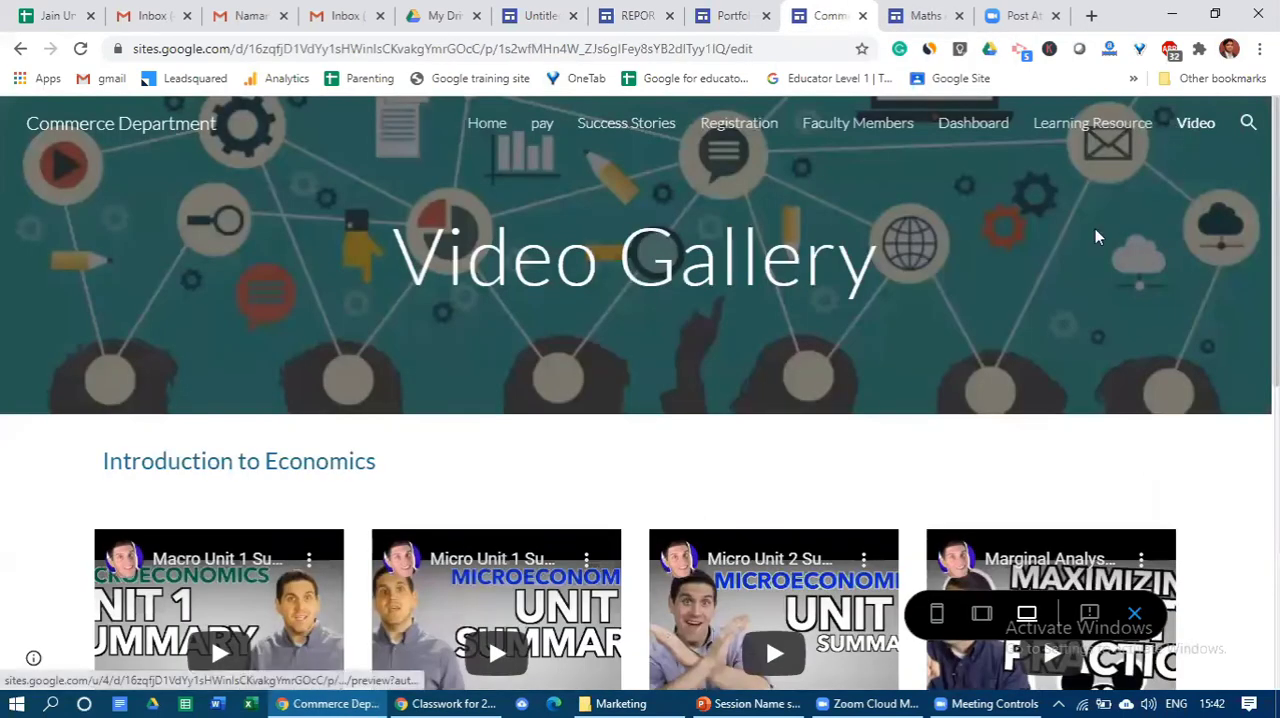
{"action": "scroll", "coordinate": [580, 356], "scroll_direction": "down", "scroll_amount": 2}
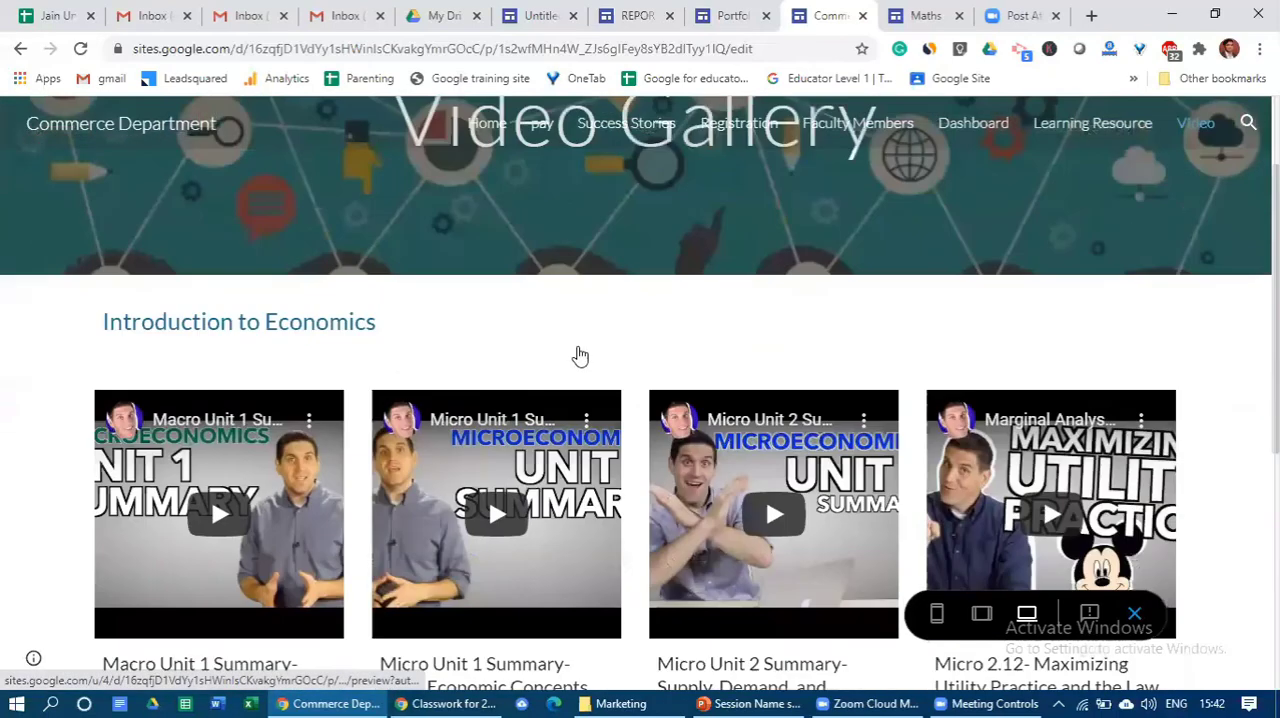
{"action": "scroll", "coordinate": [903, 391], "scroll_direction": "down", "scroll_amount": 5}
{"action": "scroll", "coordinate": [898, 391], "scroll_direction": "up", "scroll_amount": 5}
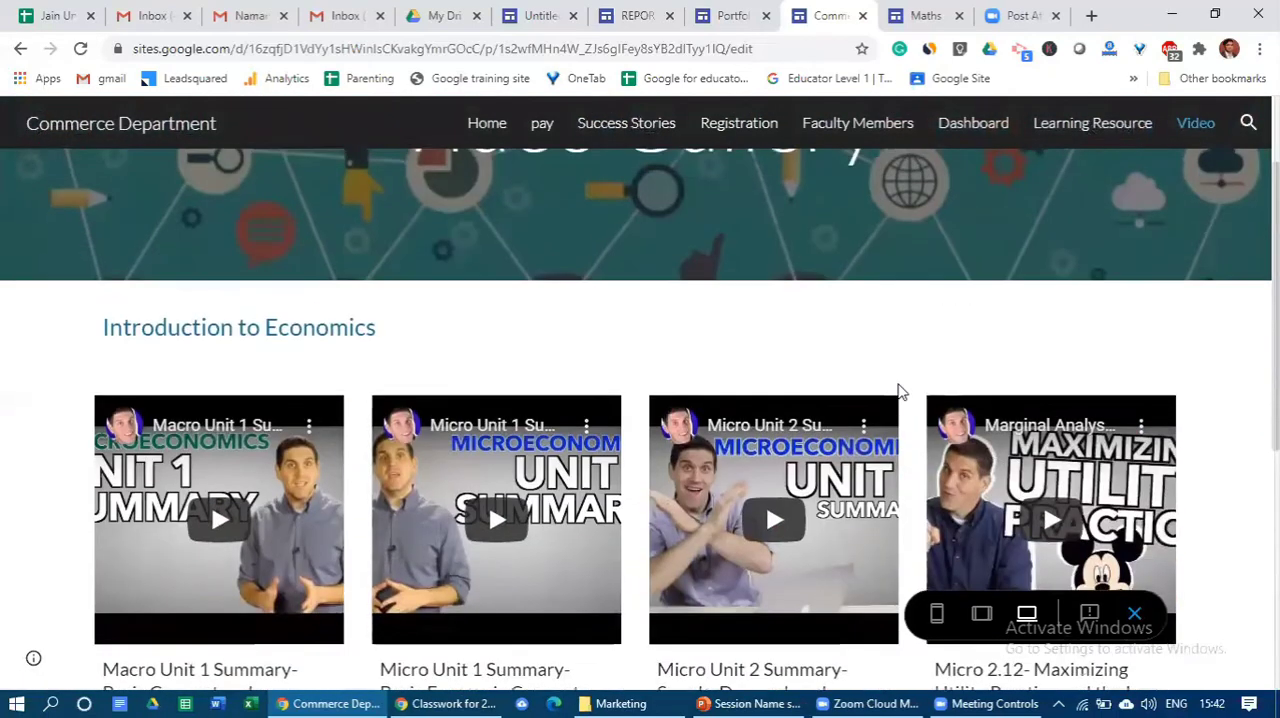
{"action": "scroll", "coordinate": [898, 391], "scroll_direction": "up", "scroll_amount": 2}
{"action": "left_click", "coordinate": [925, 15]}
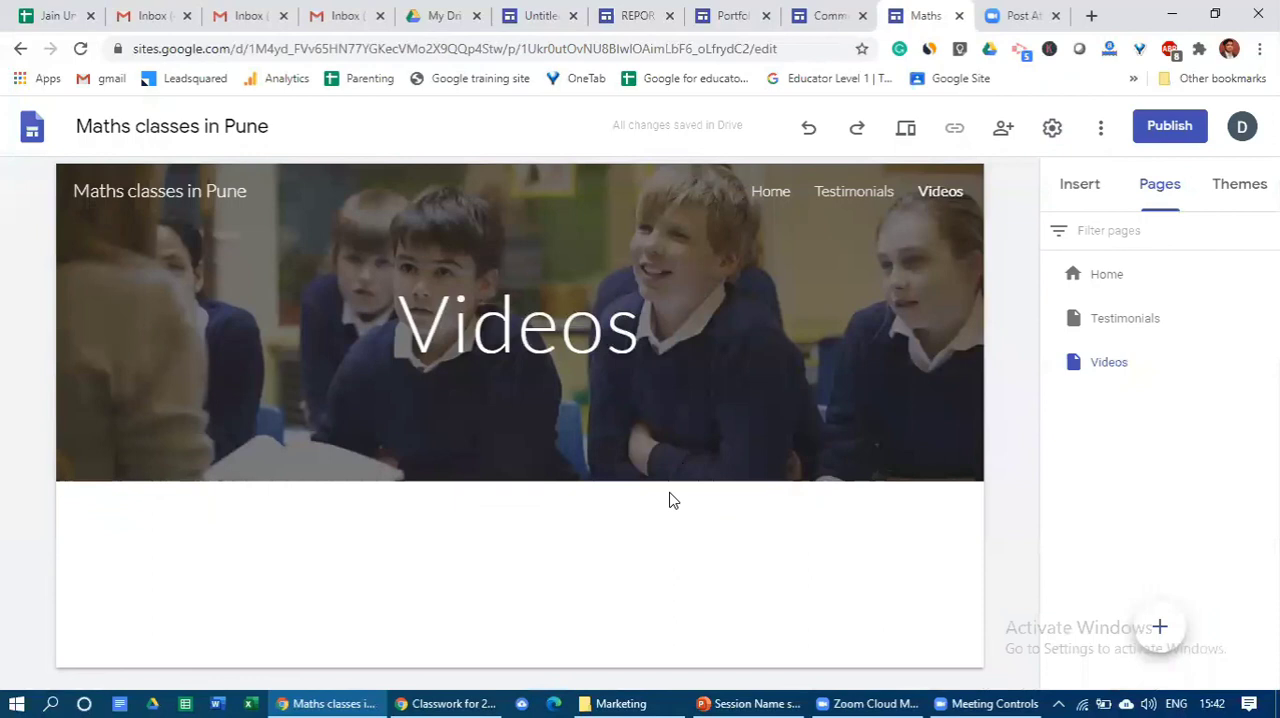
- Open the Testimonials page and add a new page to the site without giving it a name
{"action": "left_click", "coordinate": [1124, 330]}
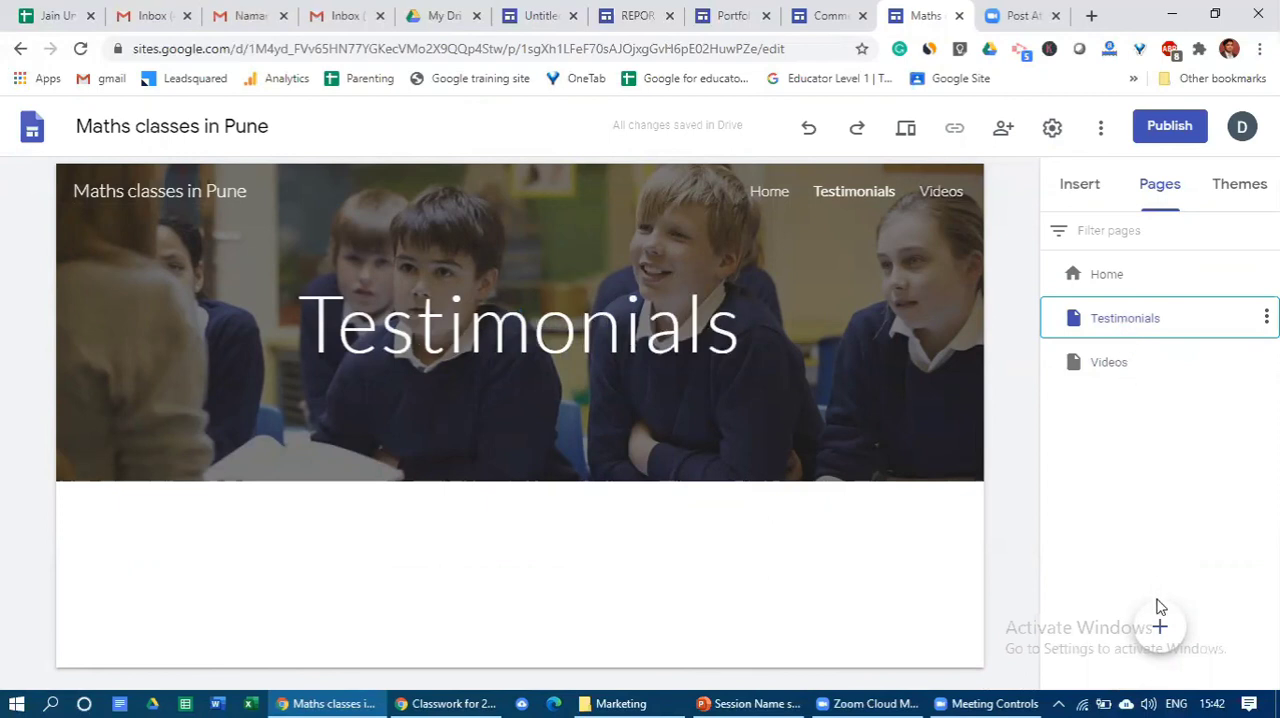
{"action": "mouse_move", "coordinate": [1160, 626]}
{"action": "left_click", "coordinate": [1160, 626]}
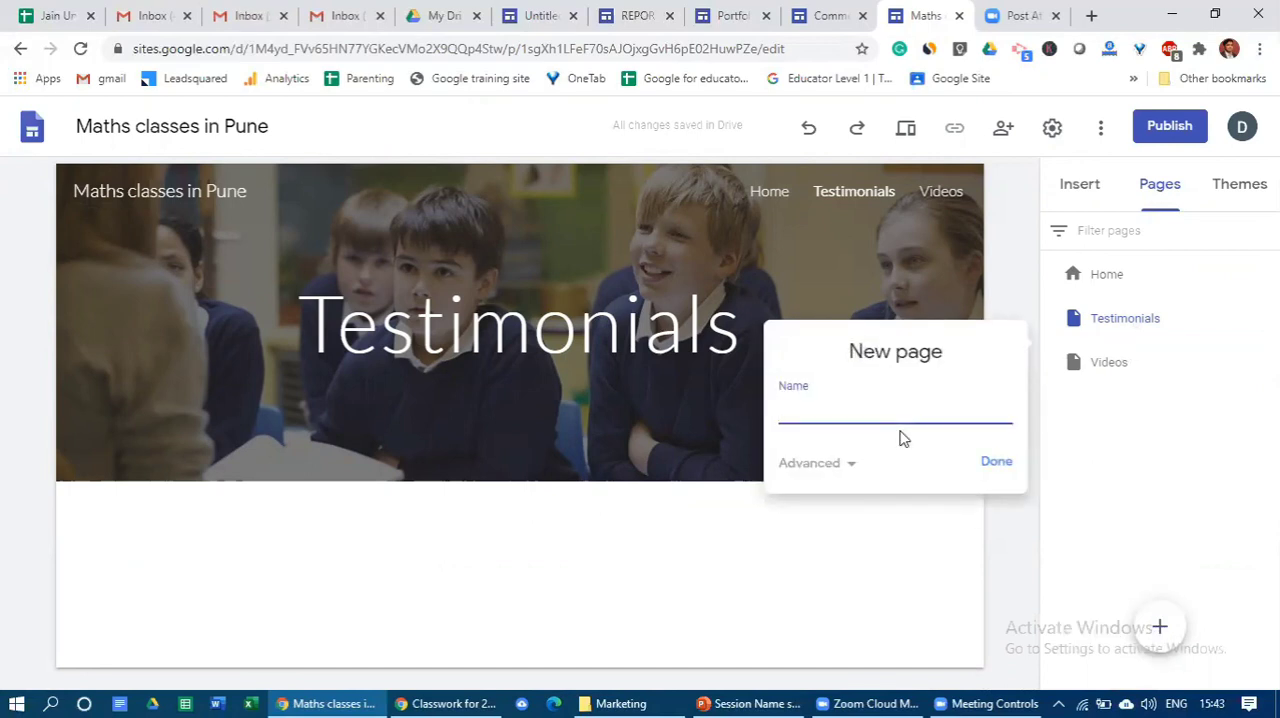
{"action": "left_click", "coordinate": [995, 466]}
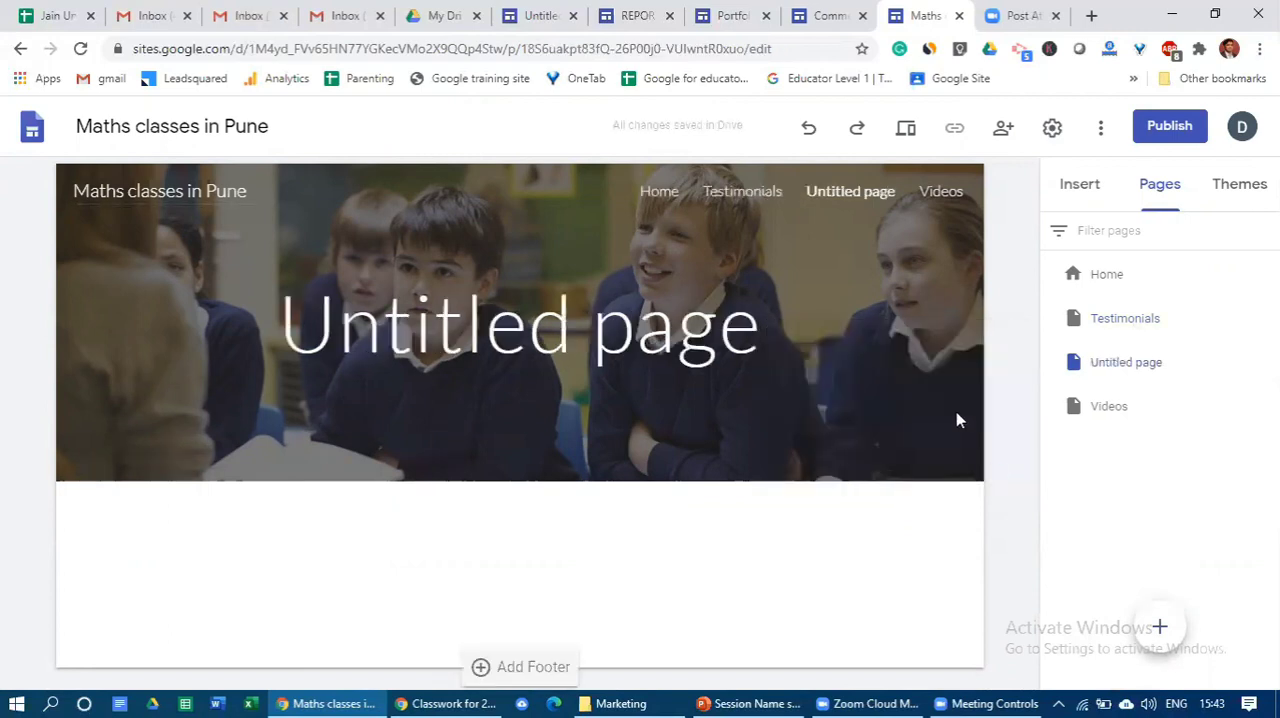
- Return to the Testimonials page and delete the untitled page from the site
{"action": "left_click", "coordinate": [1121, 320]}
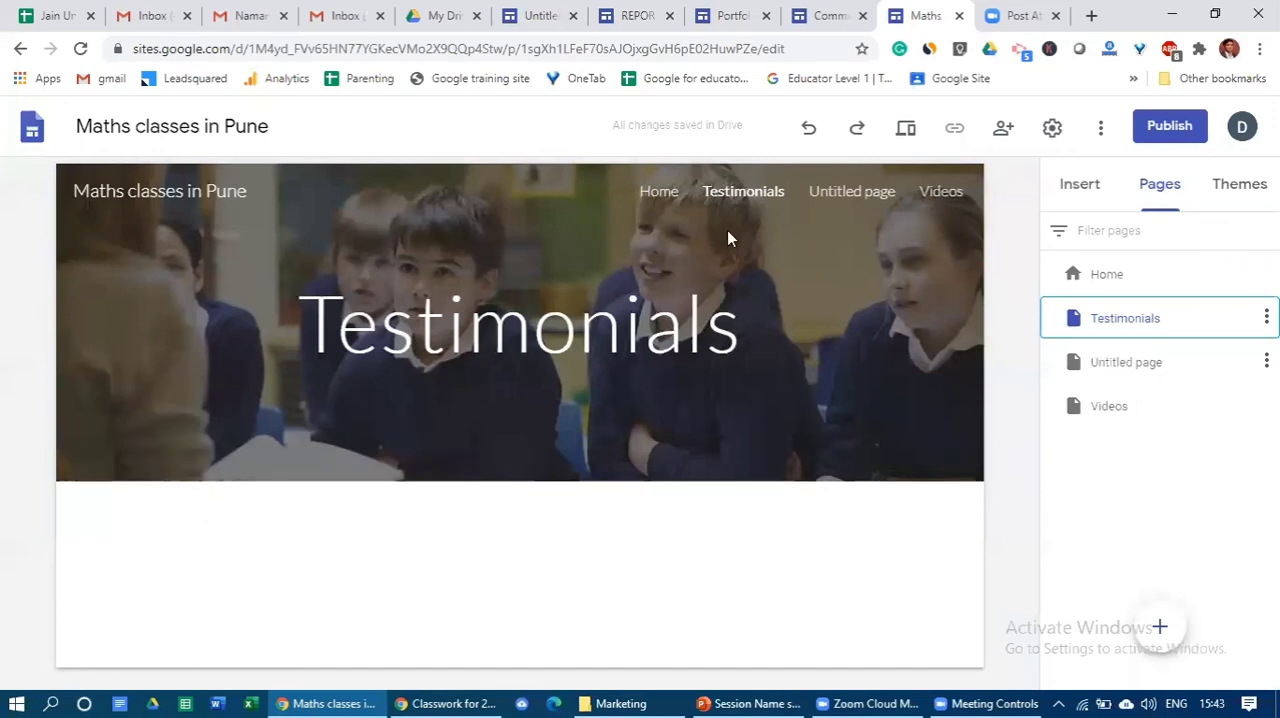
{"action": "left_click", "coordinate": [1266, 362]}
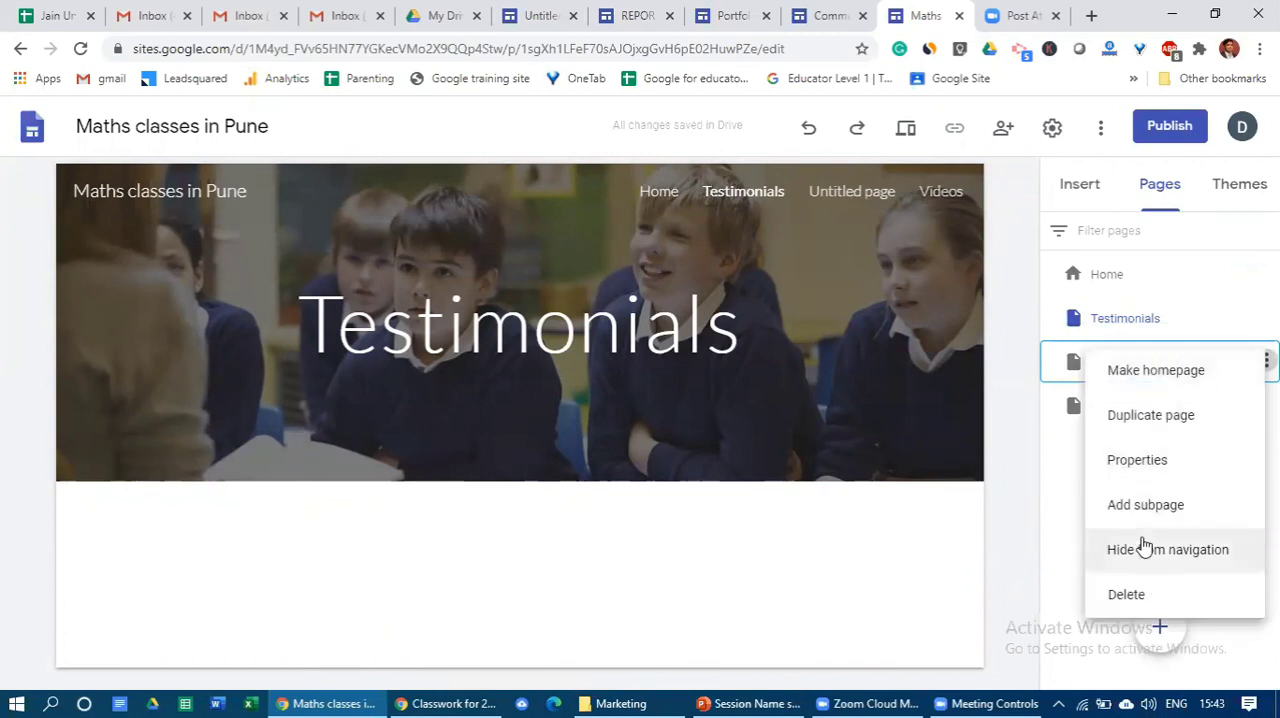
{"action": "left_click", "coordinate": [1150, 598]}
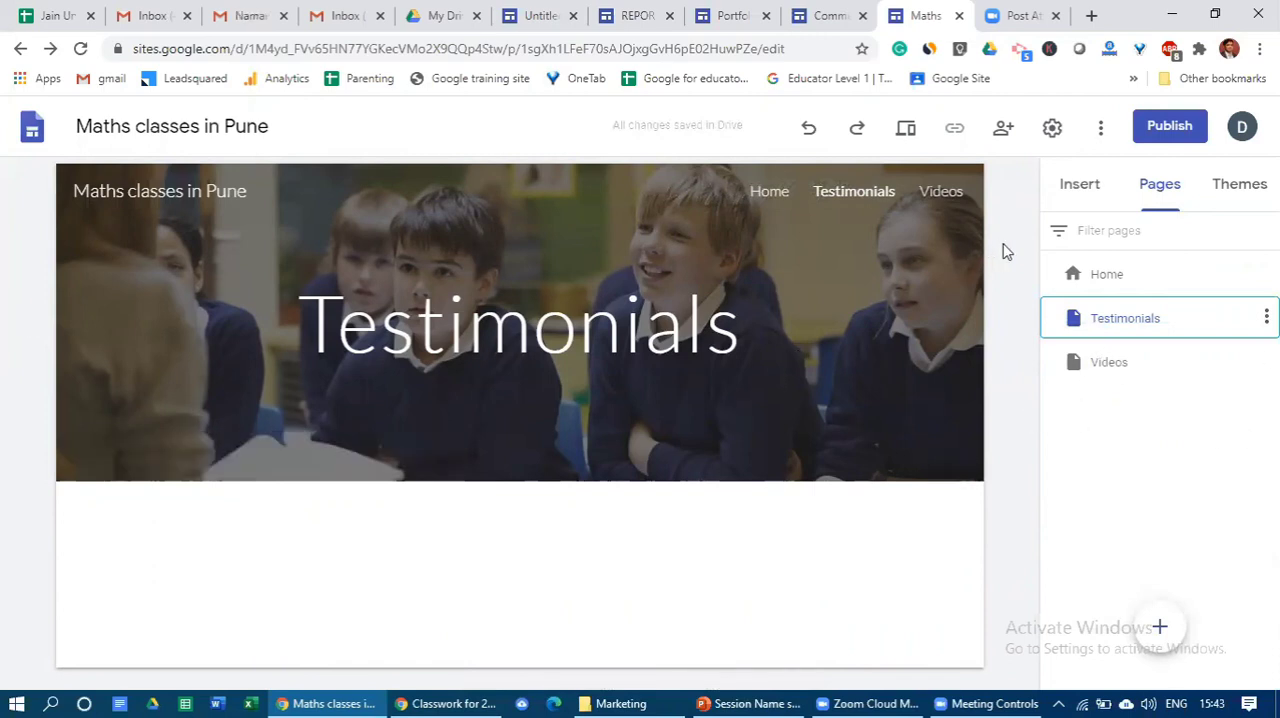
- Preview the Home page from its header down to the Testimonials section, exit the preview and look over the page in the editor
{"action": "left_click", "coordinate": [1108, 278]}
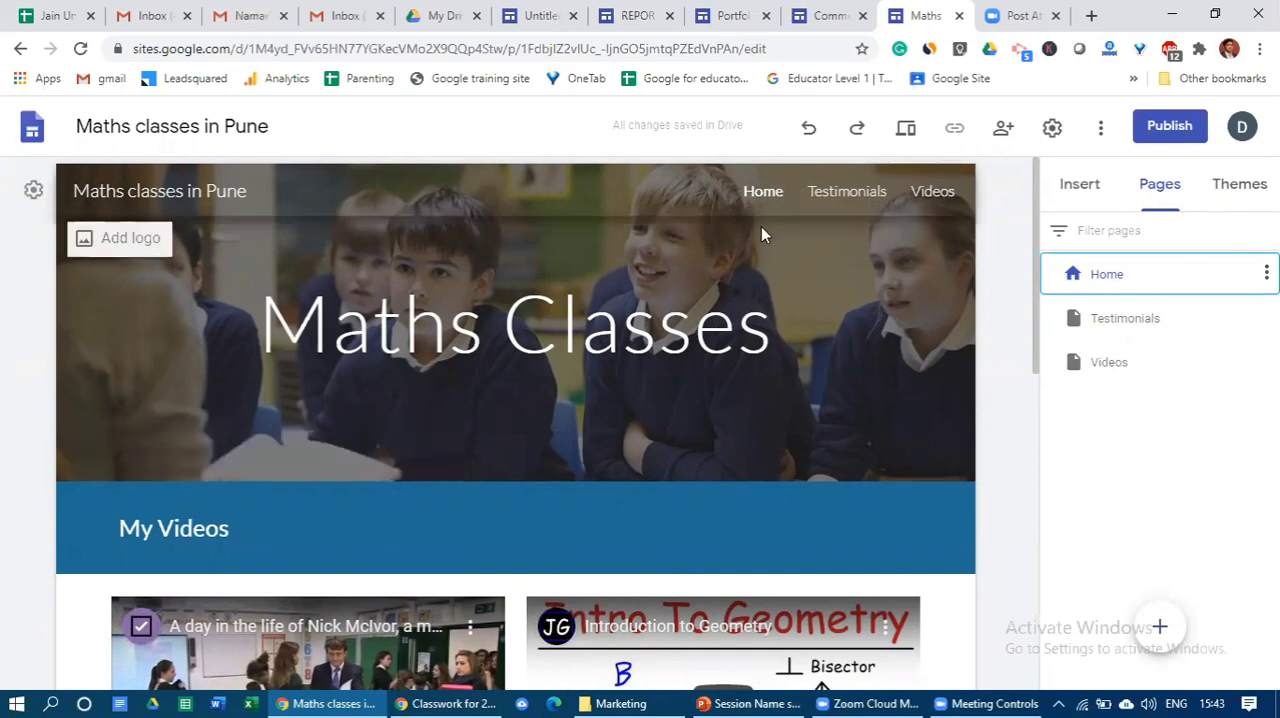
{"action": "mouse_move", "coordinate": [761, 227]}
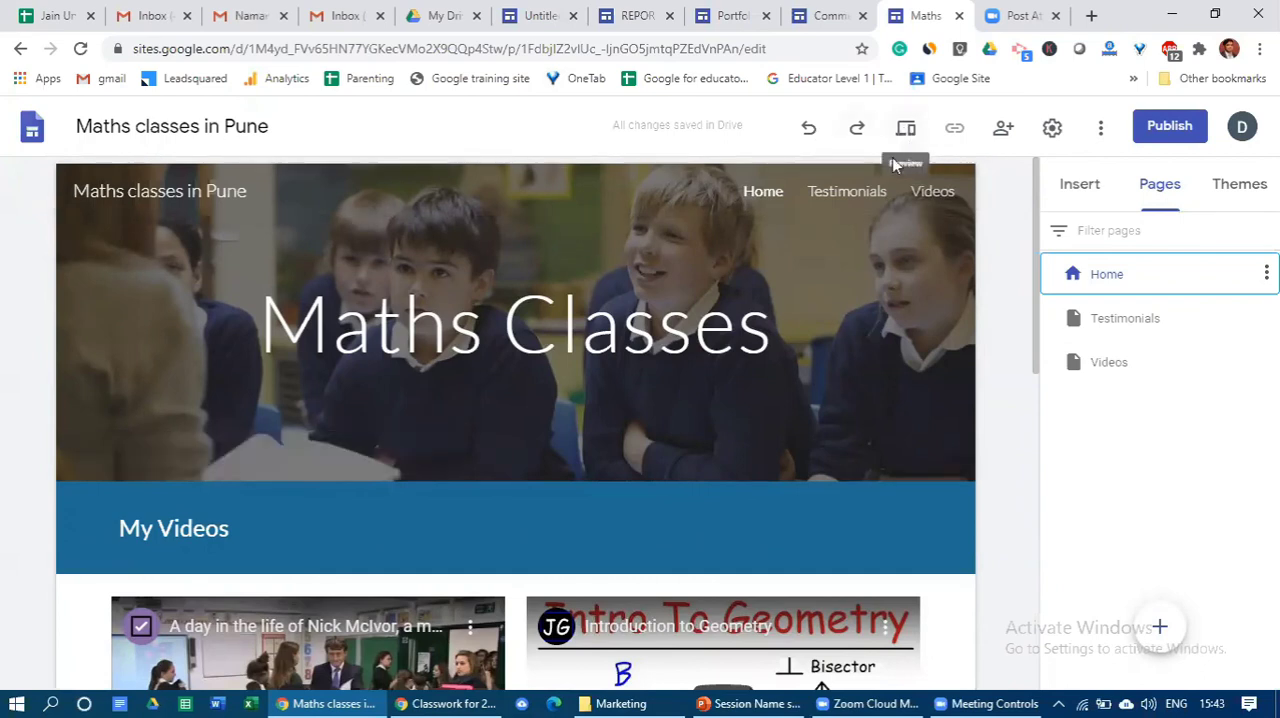
{"action": "left_click", "coordinate": [906, 131]}
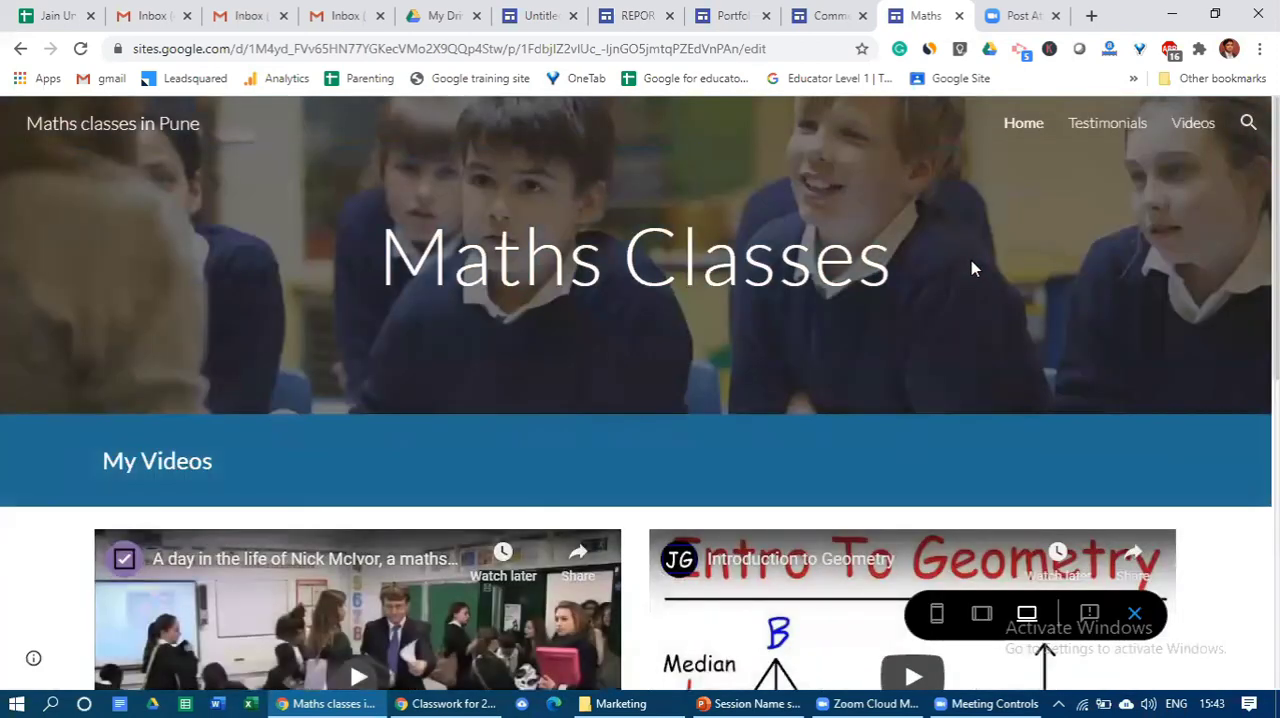
{"action": "scroll", "coordinate": [971, 260], "scroll_direction": "down", "scroll_amount": 6}
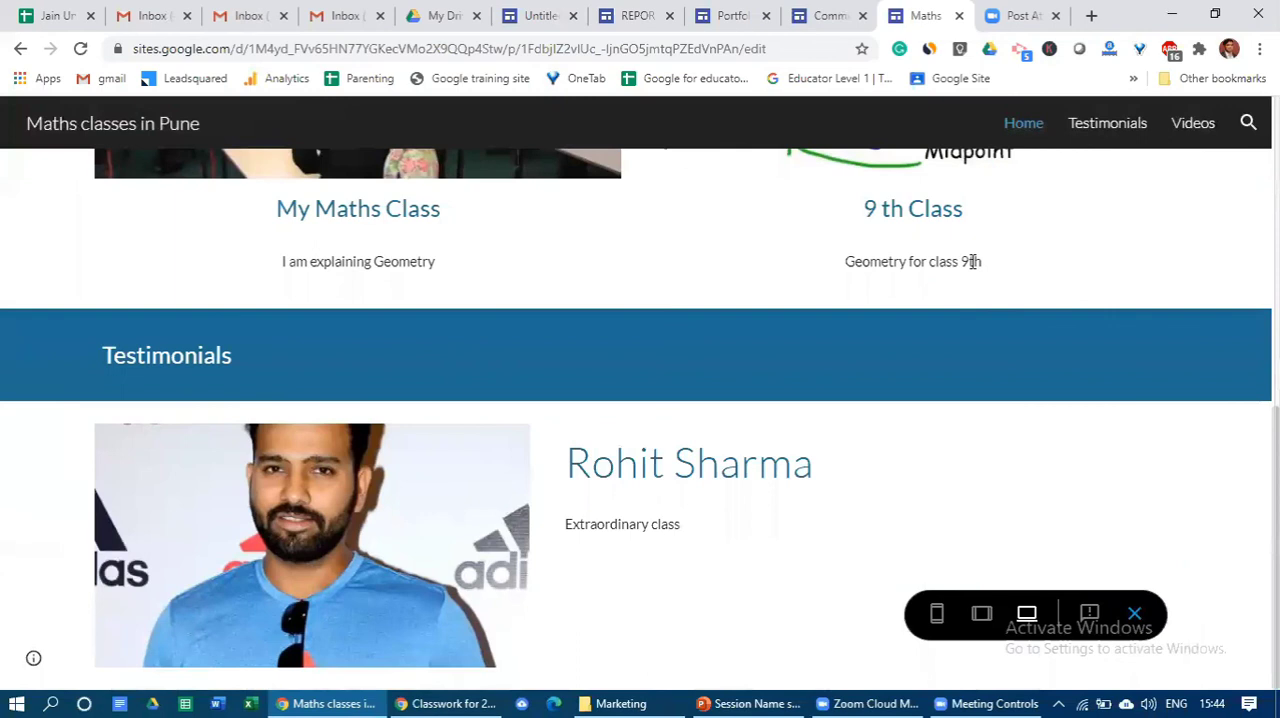
{"action": "scroll", "coordinate": [971, 260], "scroll_direction": "up", "scroll_amount": 6}
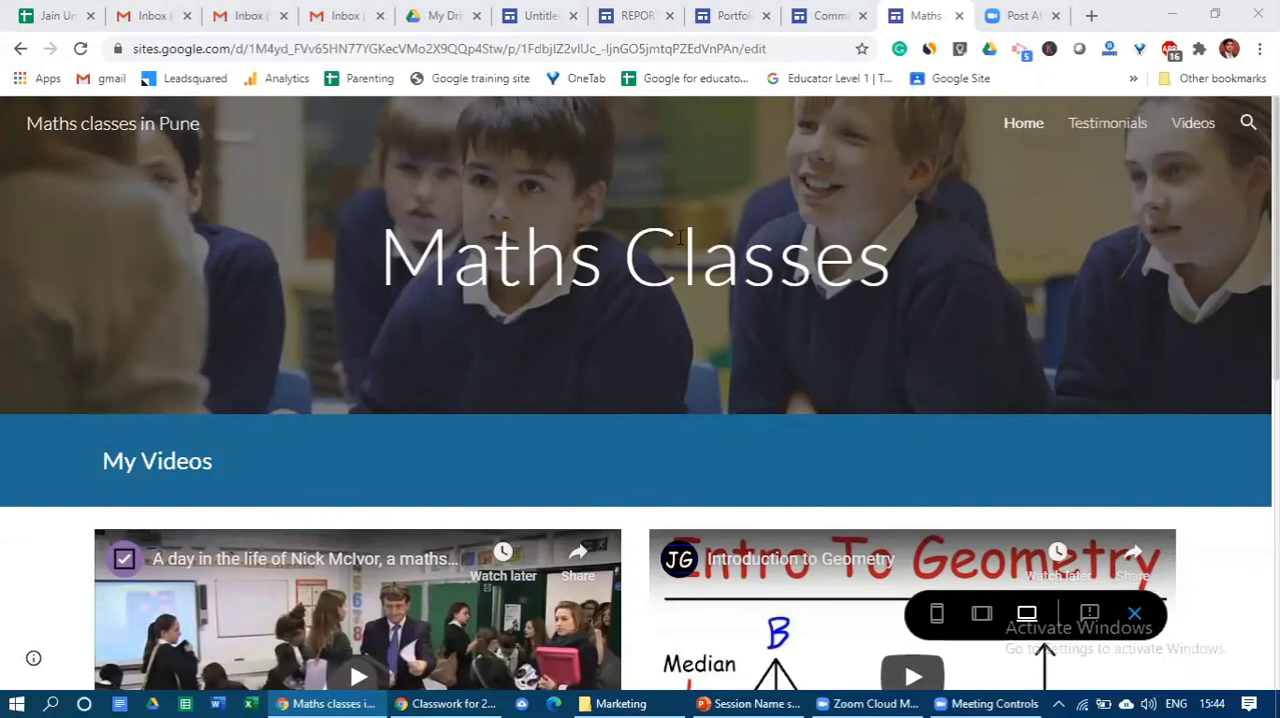
{"action": "left_click", "coordinate": [1135, 617]}
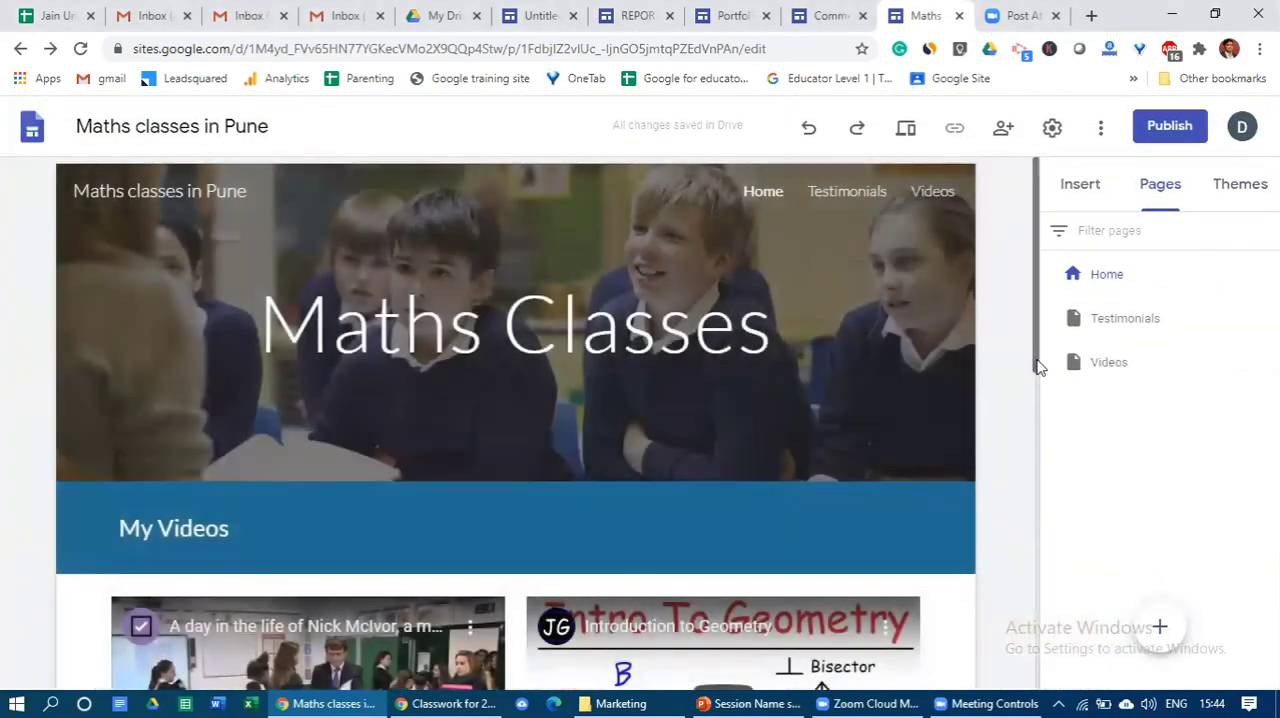
{"action": "scroll", "coordinate": [1040, 528], "scroll_direction": "down", "scroll_amount": 2}
{"action": "scroll", "coordinate": [1045, 590], "scroll_direction": "down", "scroll_amount": 5}
{"action": "scroll", "coordinate": [1025, 400], "scroll_direction": "up", "scroll_amount": 5}
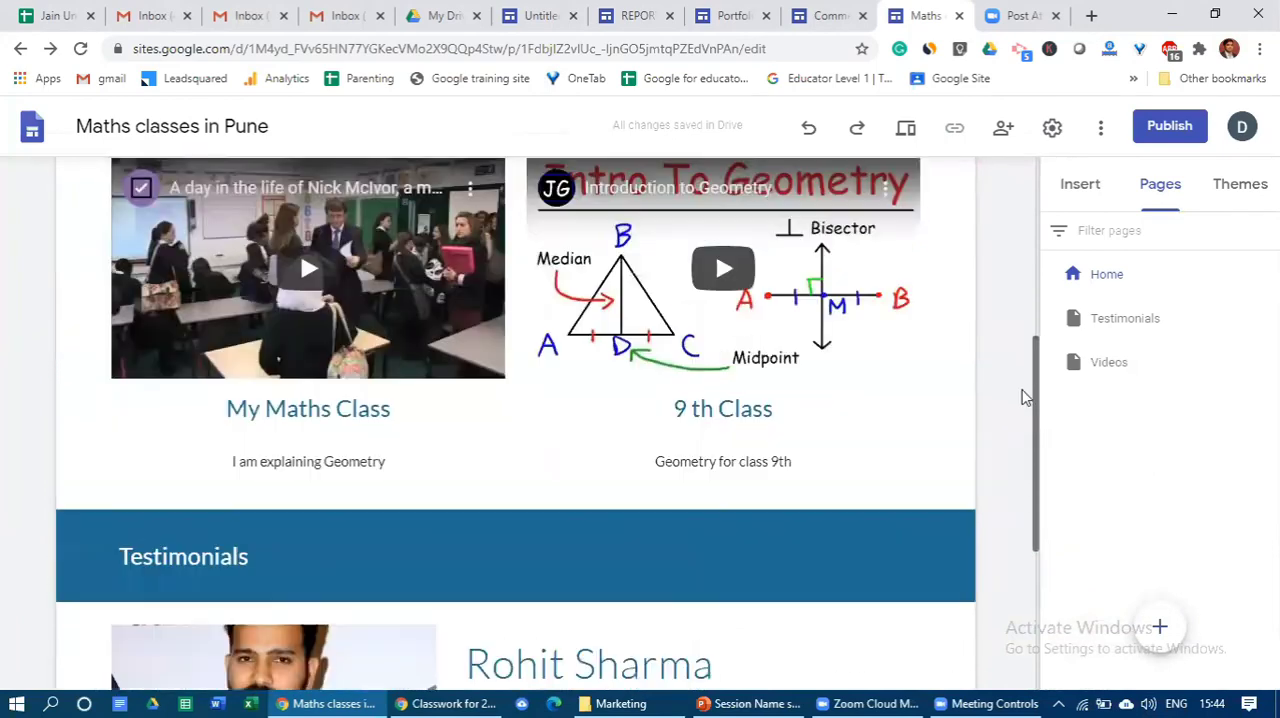
{"action": "scroll", "coordinate": [1033, 365], "scroll_direction": "up", "scroll_amount": 1}
{"action": "mouse_move", "coordinate": [1160, 627]}
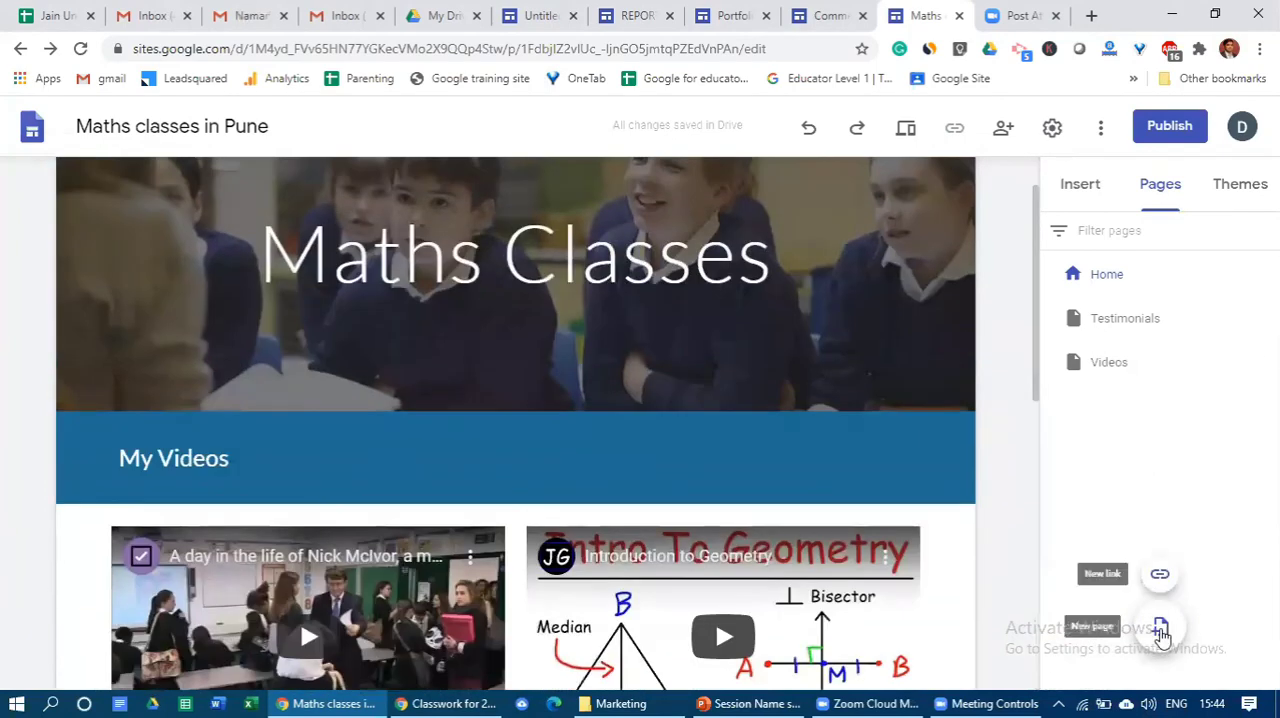
{"action": "left_click", "coordinate": [1159, 627]}
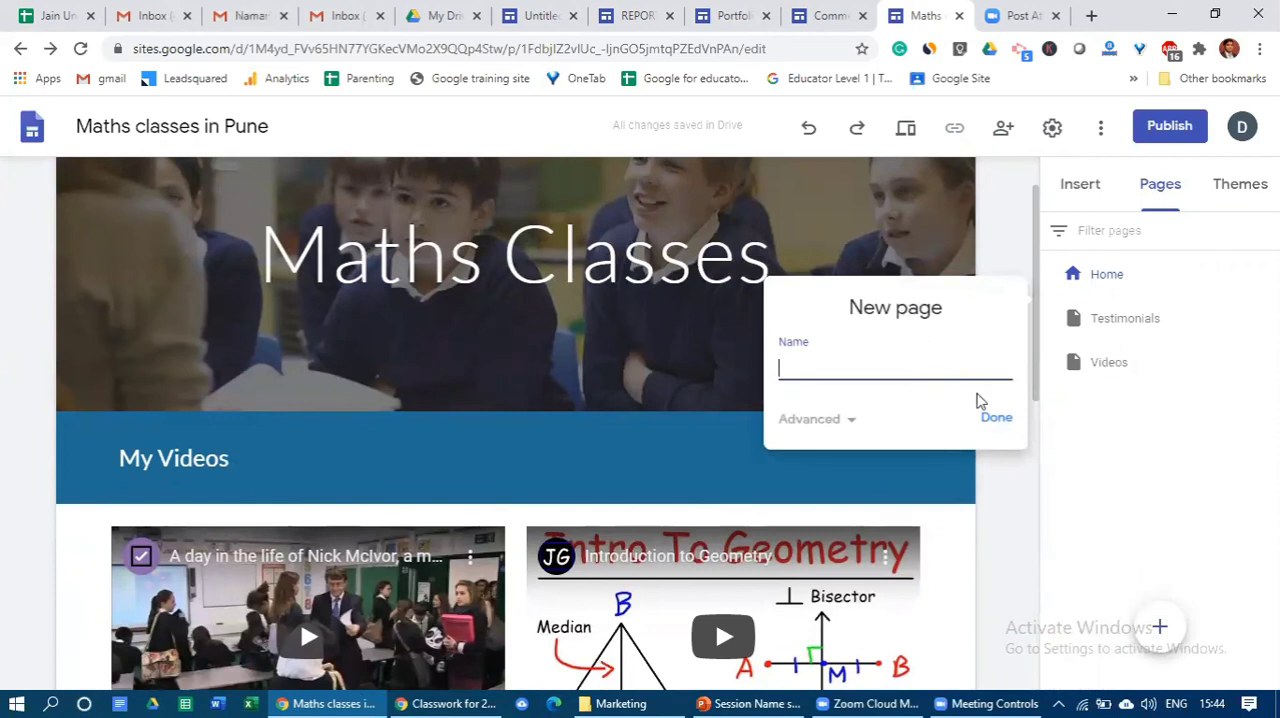
{"action": "left_click", "coordinate": [1081, 450]}
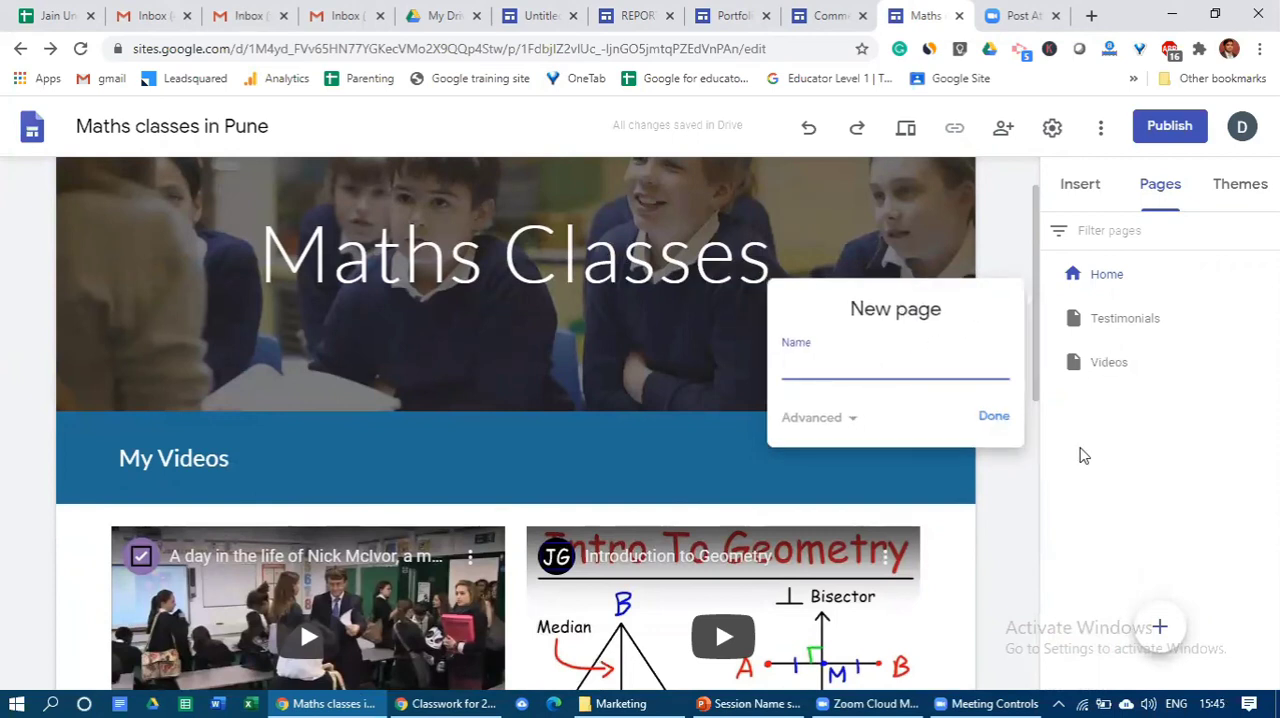
{"action": "scroll", "coordinate": [958, 331], "scroll_direction": "up", "scroll_amount": 1}
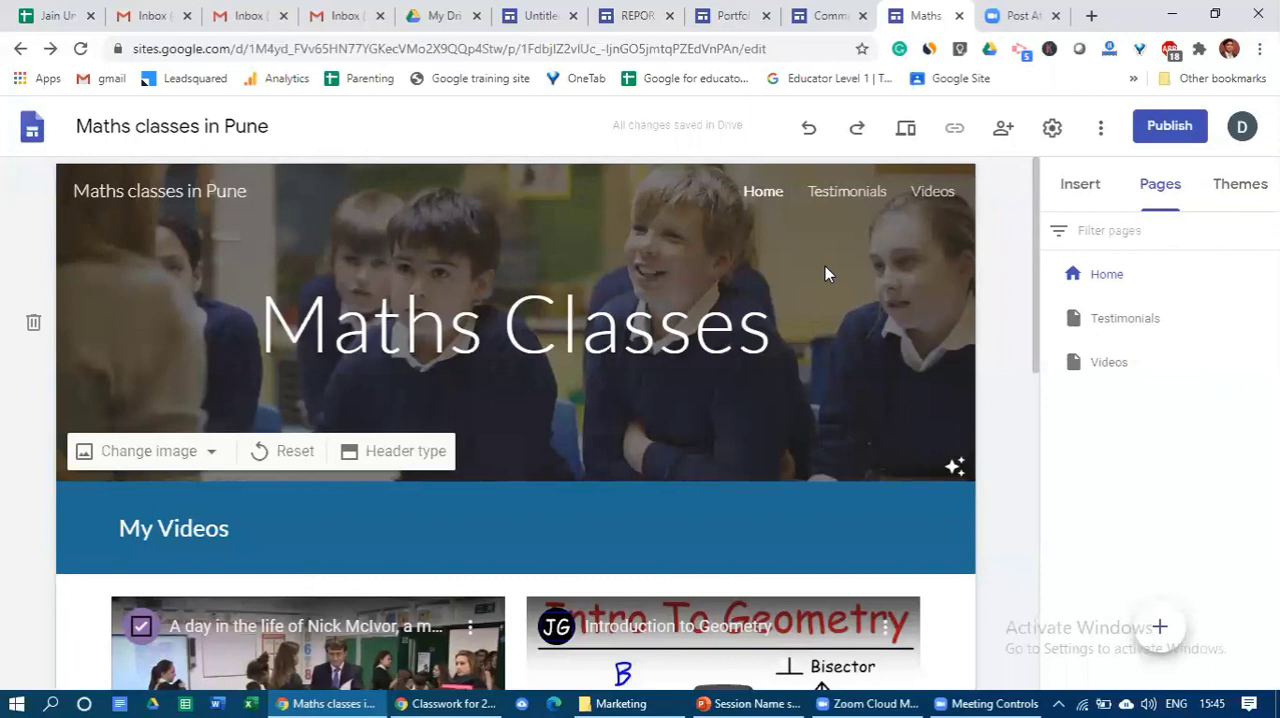
- Look through the elements that can be inserted on the Home page, from layouts to collapsible text, buttons, YouTube and Calendar
{"action": "left_click", "coordinate": [1084, 186]}
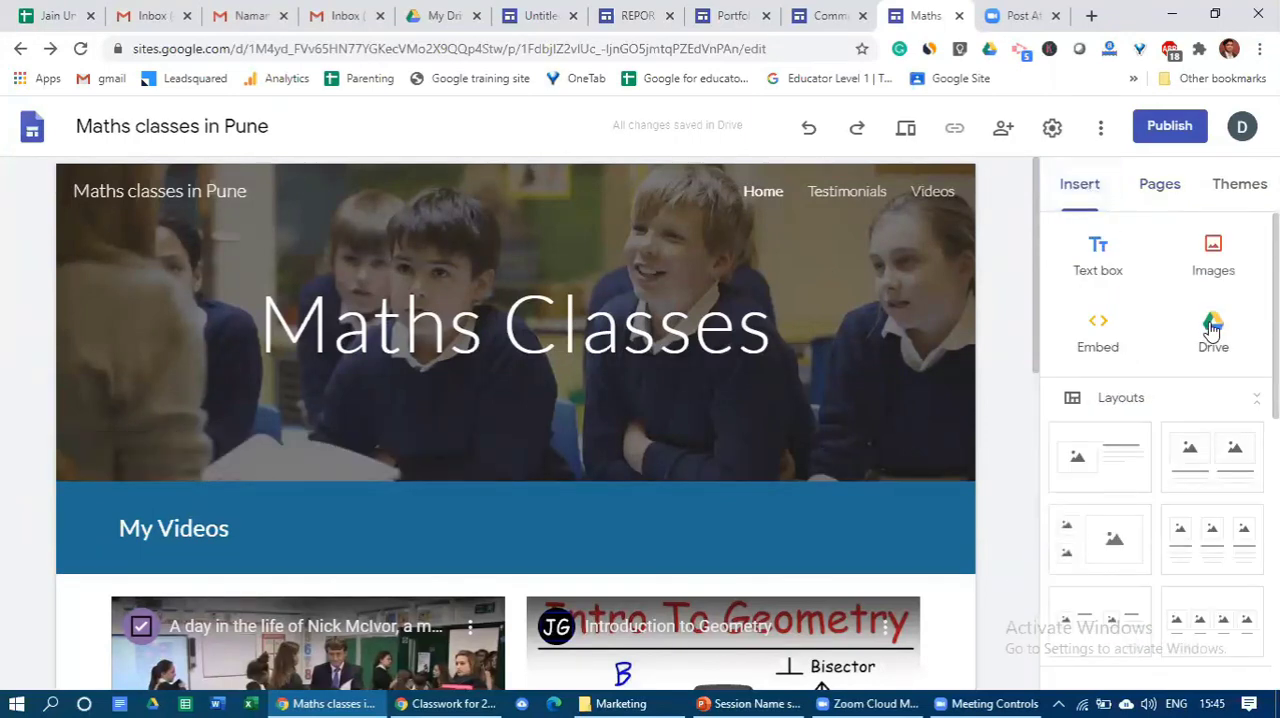
{"action": "scroll", "coordinate": [1186, 440], "scroll_direction": "down", "scroll_amount": 3}
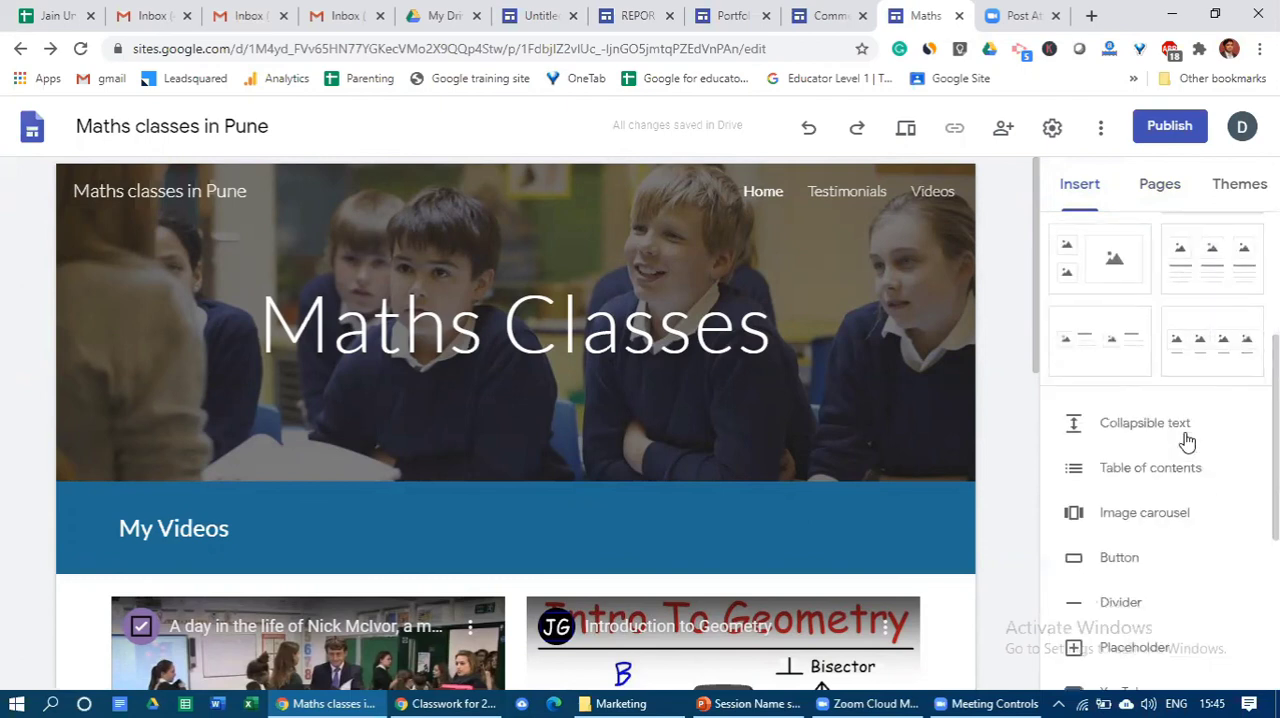
{"action": "scroll", "coordinate": [1160, 516], "scroll_direction": "down", "scroll_amount": 3}
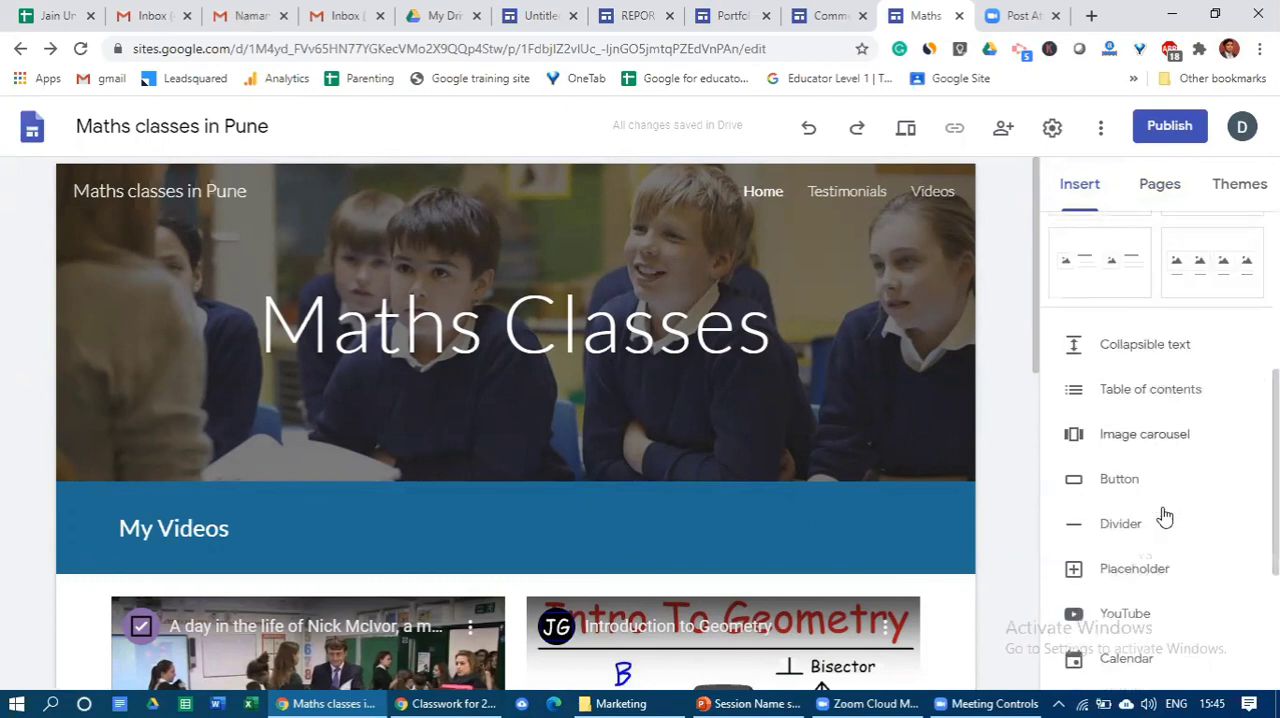
{"action": "scroll", "coordinate": [1164, 516], "scroll_direction": "up", "scroll_amount": 2}
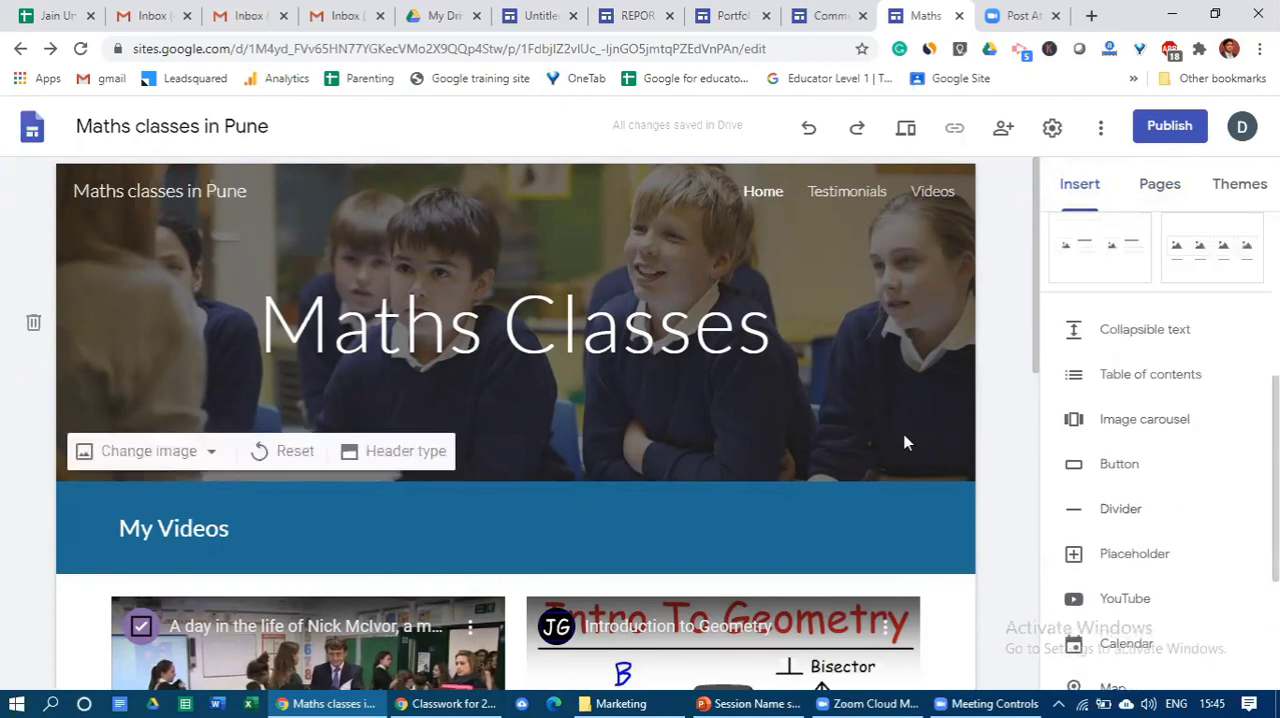